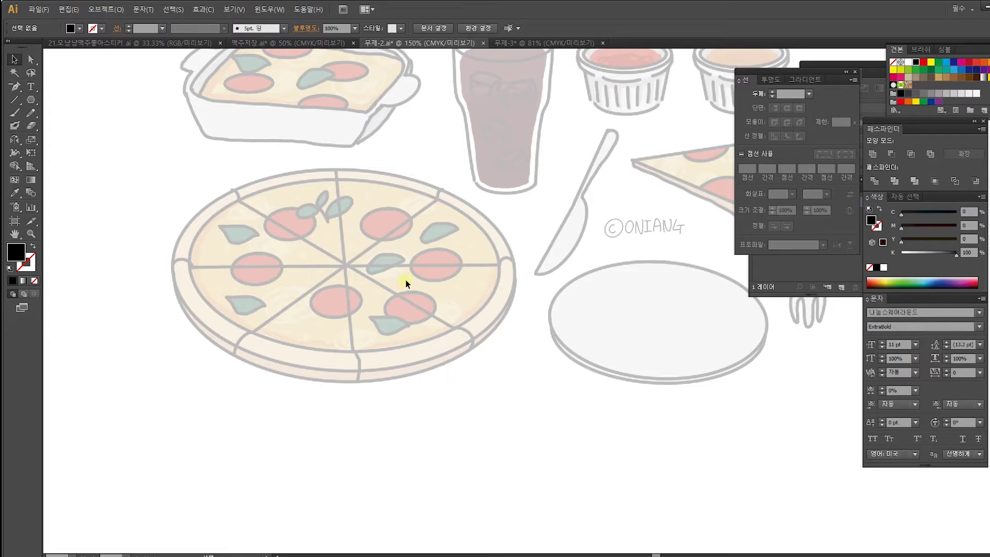
# Step: Draw an ellipse about 425 px wide and 257 px high over the whole pizza in the reference drawing
pyautogui.moveTo(287, 168); pyautogui.dragTo(323, 212)
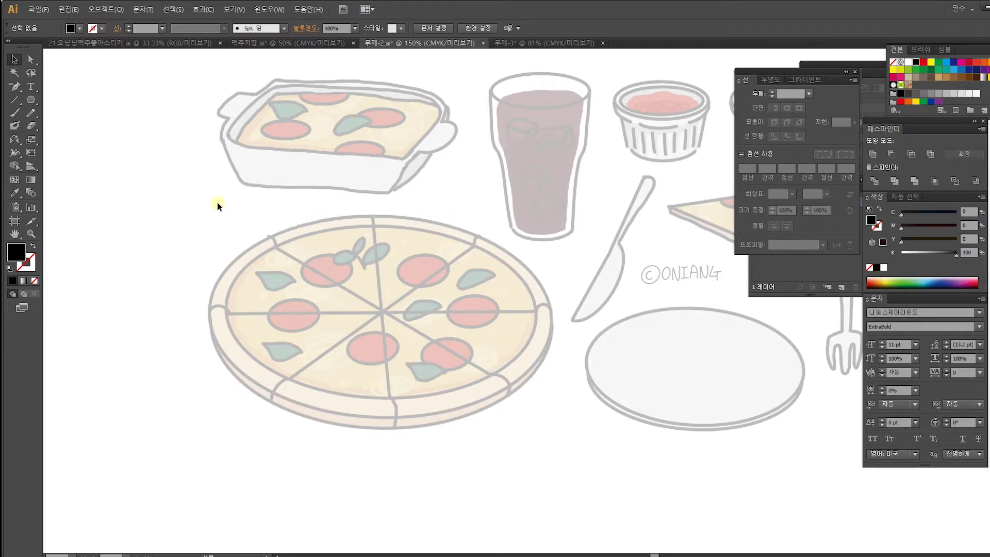
pyautogui.click(28, 101)
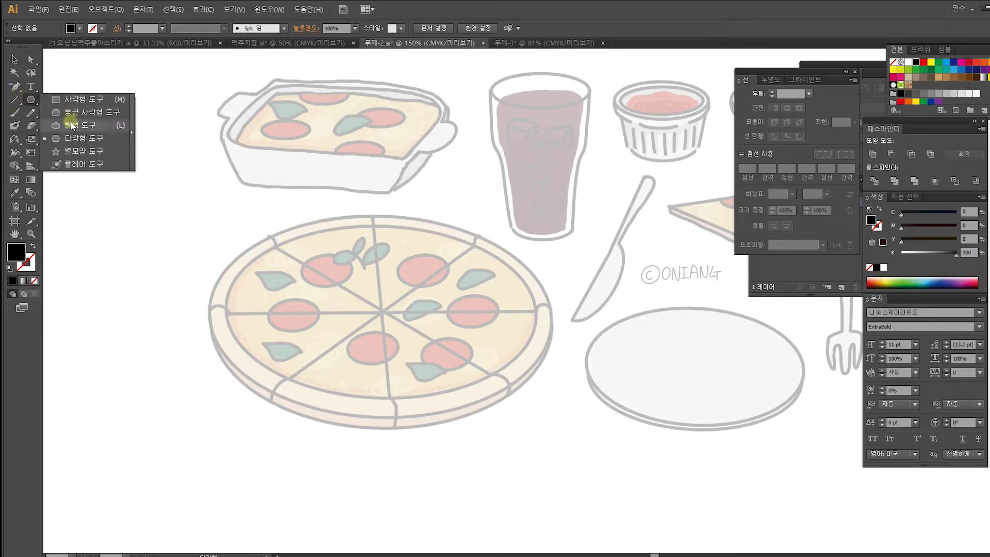
pyautogui.click(56, 125)
pyautogui.moveTo(218, 216)
pyautogui.mouseDown()
pyautogui.moveTo(427, 381)
pyautogui.moveTo(562, 419)
pyautogui.moveTo(551, 420)
pyautogui.mouseUp()
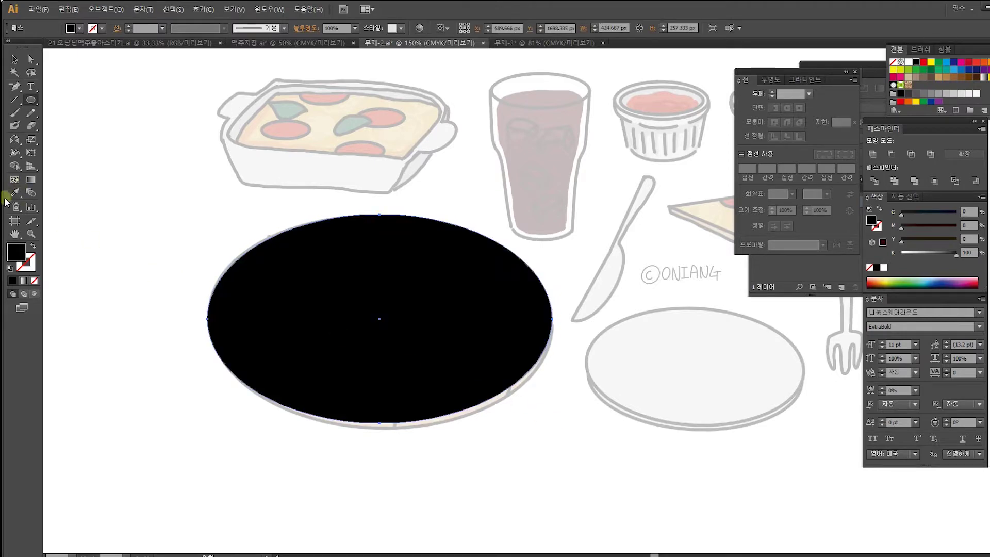
# Step: Match the new ellipse to the notebook outline's style, with no fill and a 5 pt dark grey stroke
pyautogui.moveTo(547, 123); pyautogui.dragTo(518, 444)
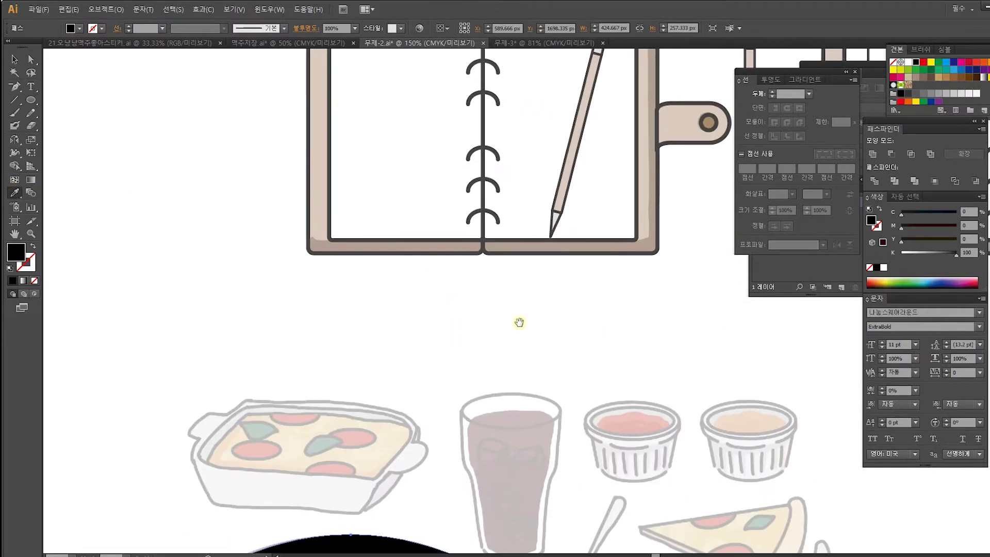
pyautogui.click(523, 253)
pyautogui.moveTo(442, 464); pyautogui.dragTo(469, 184)
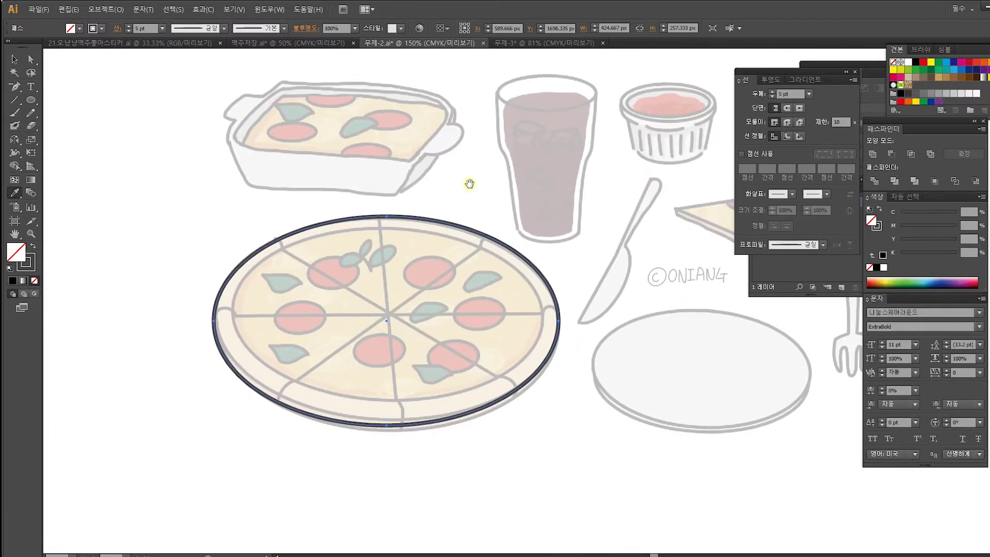
pyautogui.click(13, 61)
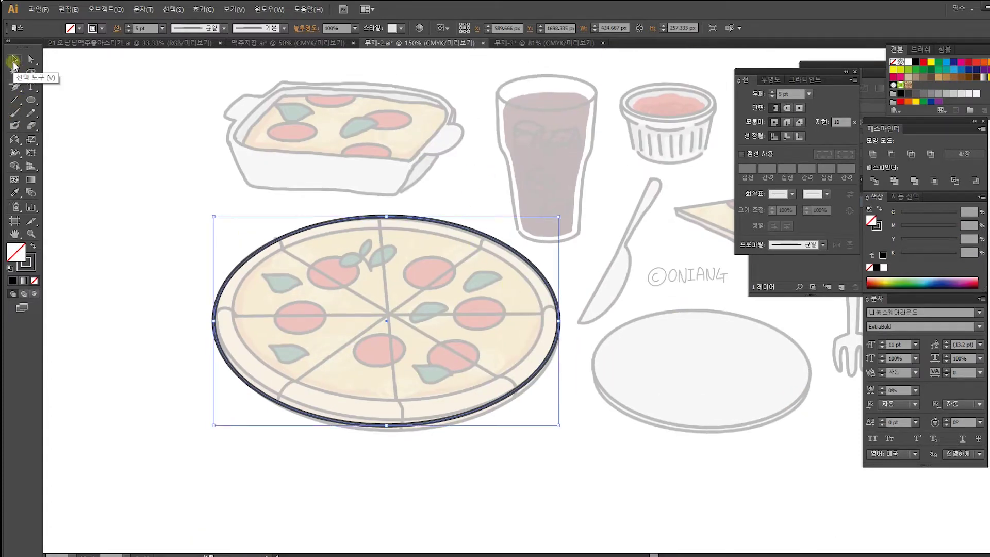
# Step: Stretch the ellipse downward to the bottom edge of the pizza crust, making it about 264 px high
pyautogui.hotkey('ctrl', '=')
pyautogui.moveTo(396, 346); pyautogui.dragTo(480, 308)
pyautogui.moveTo(419, 427); pyautogui.dragTo(422, 435)
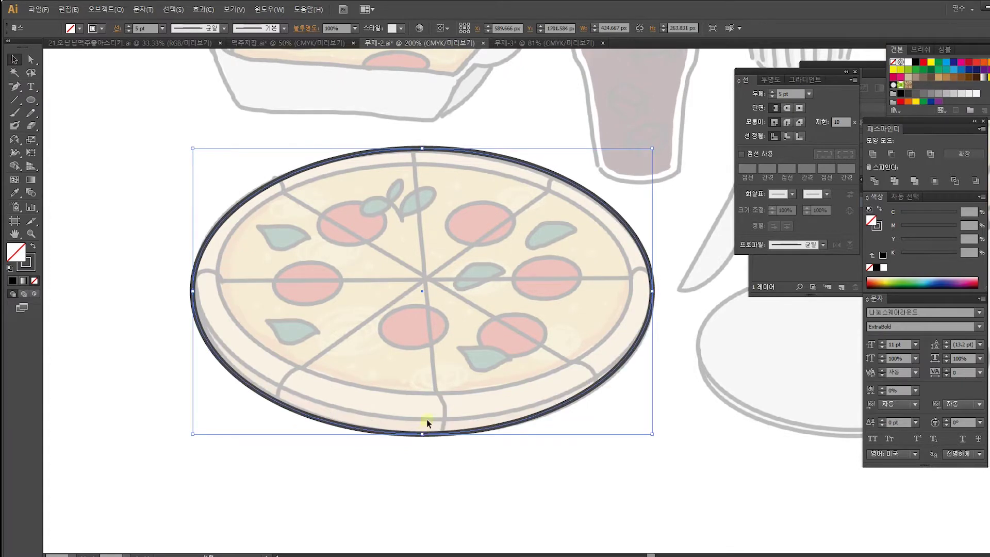
# Step: Duplicate the outer ellipse in place and shorten the copy from below to about 249 px high for the crust's upper rim
pyautogui.press('a')
pyautogui.press('v')
pyautogui.moveTo(421, 436); pyautogui.dragTo(421, 418)
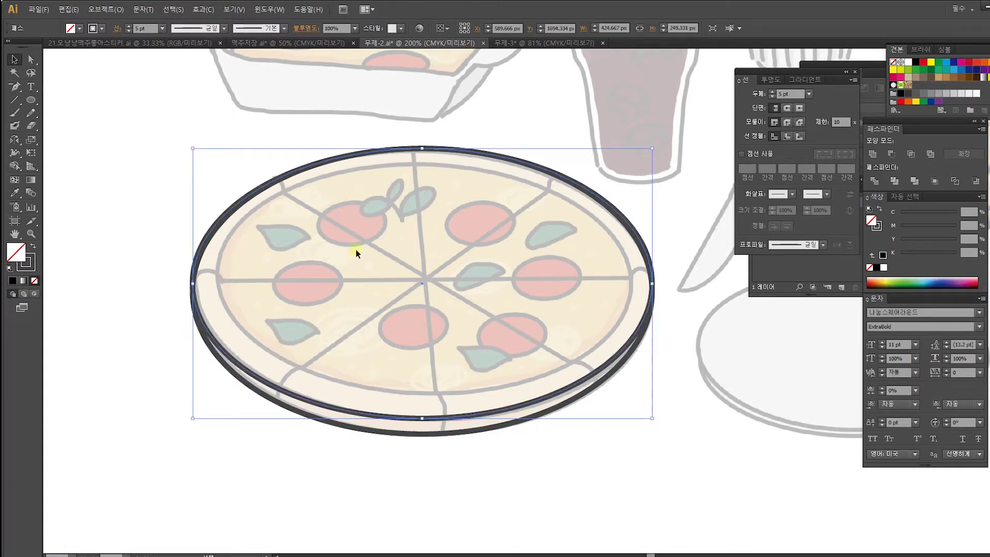
# Step: Duplicate the rim ellipse in place, shrink the copy to about 377 px wide, and fit its lower edge to the pizza's topping area
pyautogui.press('a')
pyautogui.press('v')
pyautogui.moveTo(652, 148); pyautogui.dragTo(635, 161)
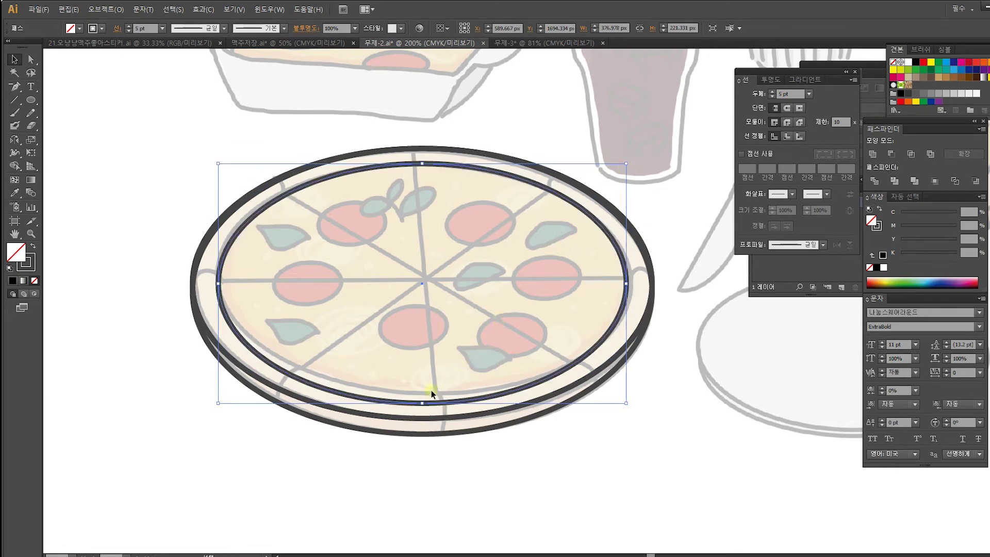
pyautogui.moveTo(422, 402); pyautogui.dragTo(422, 395)
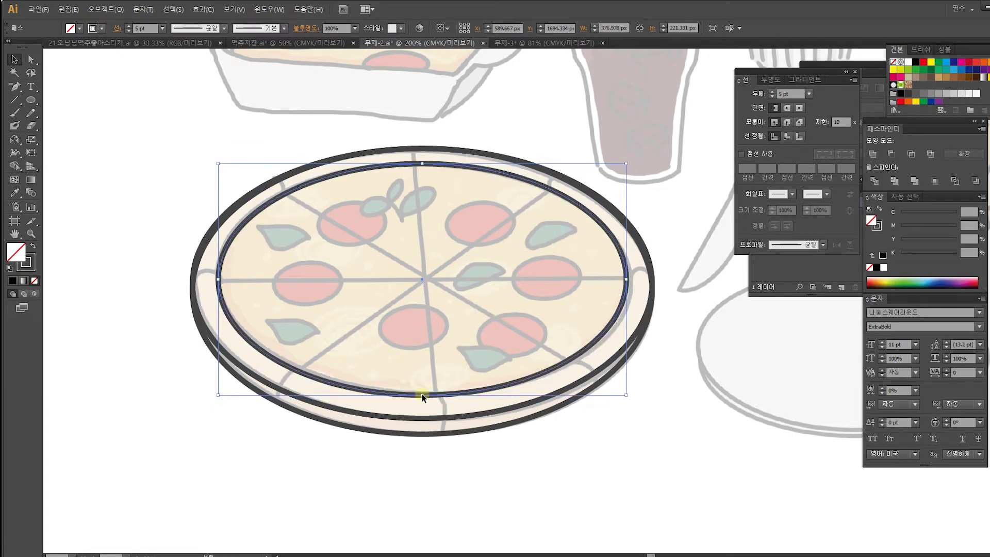
pyautogui.click(522, 125)
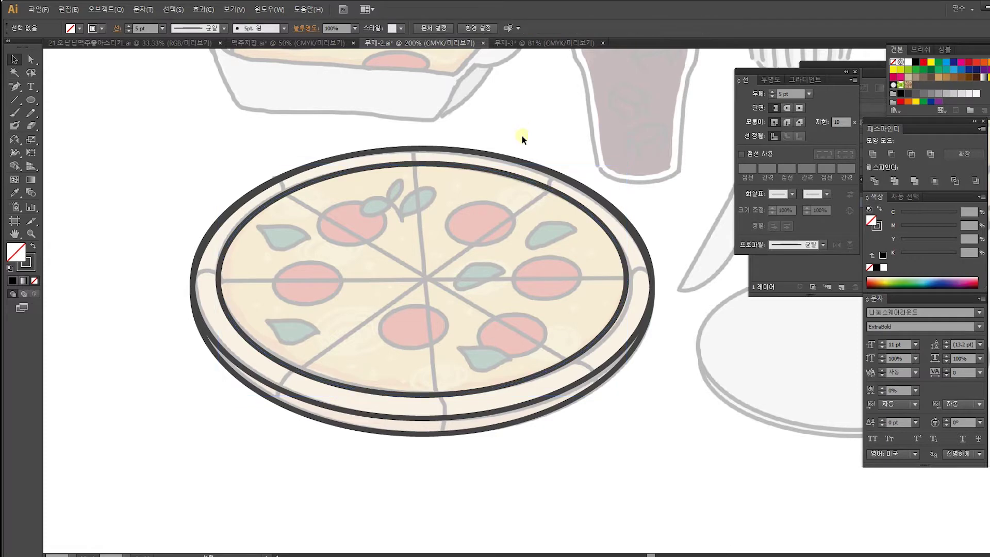
# Step: Delete the topmost anchor point of the outer ellipse, keeping only its lower half as the crust's thickness line
pyautogui.click(573, 204)
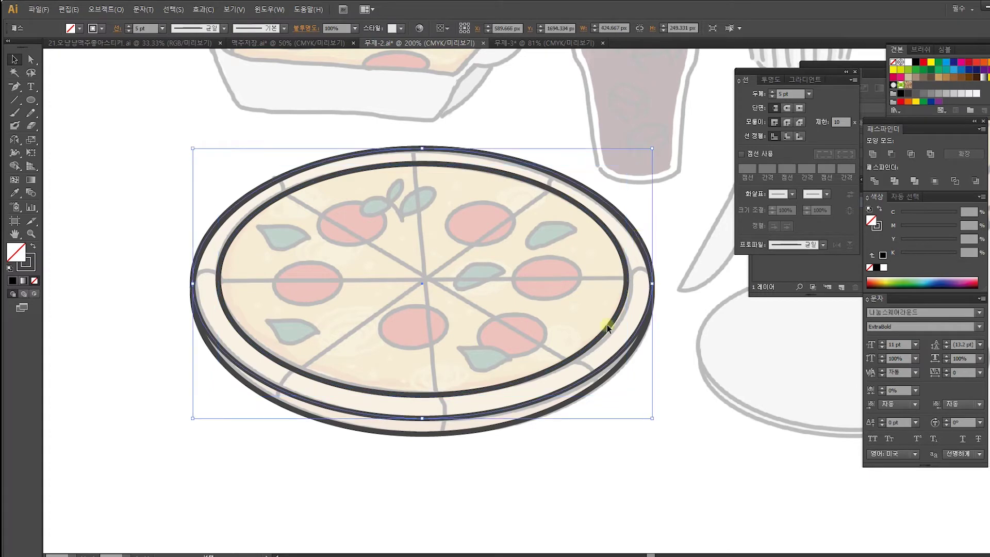
pyautogui.click(596, 386)
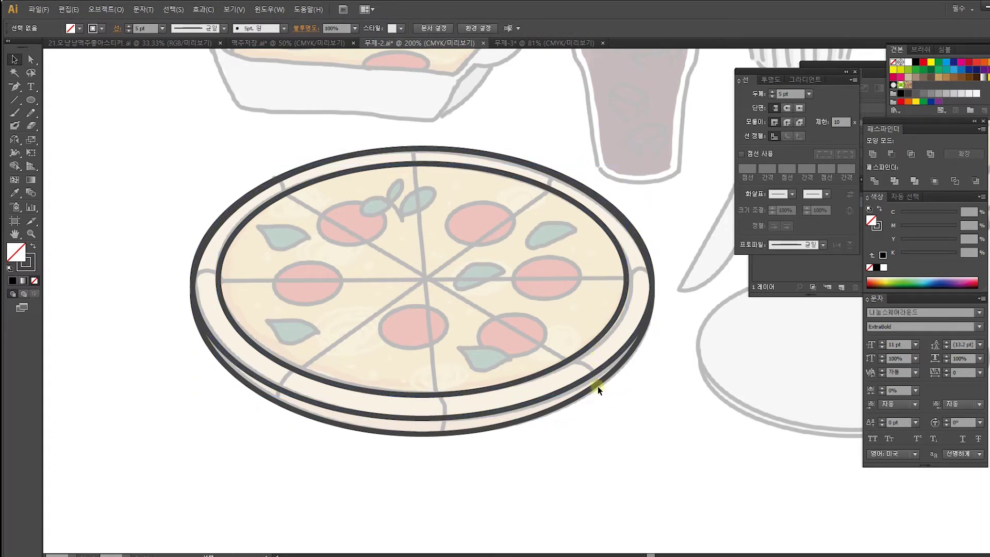
pyautogui.click(604, 379)
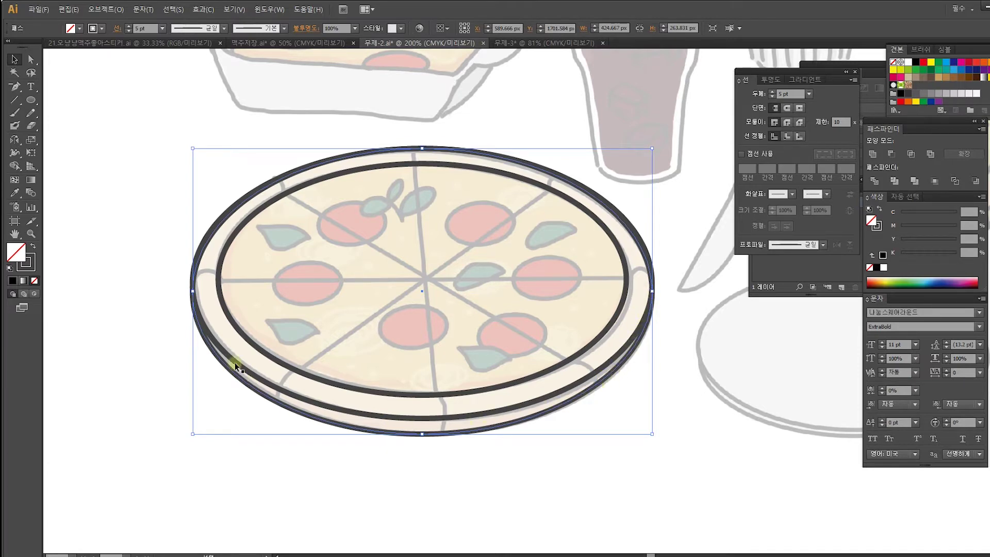
pyautogui.click(30, 60)
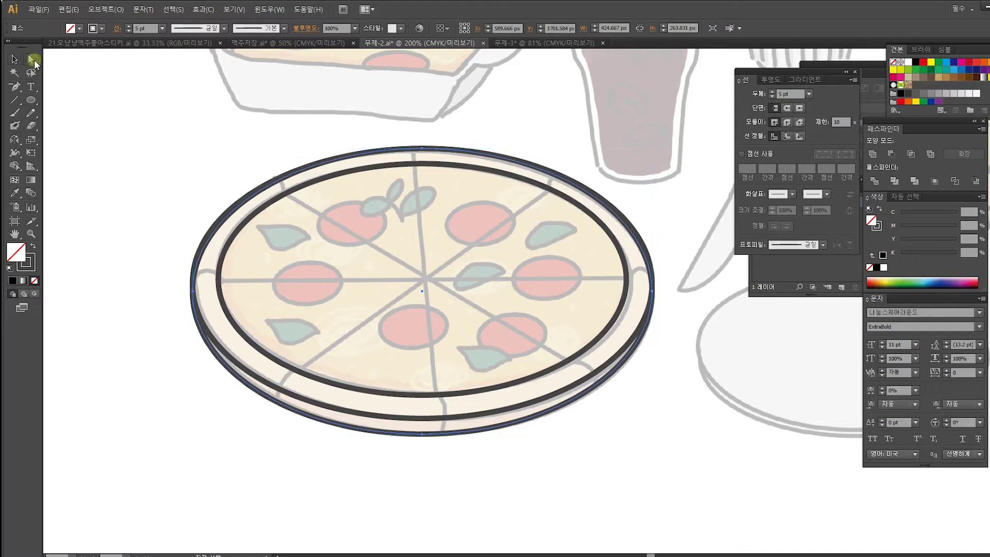
pyautogui.click(422, 150)
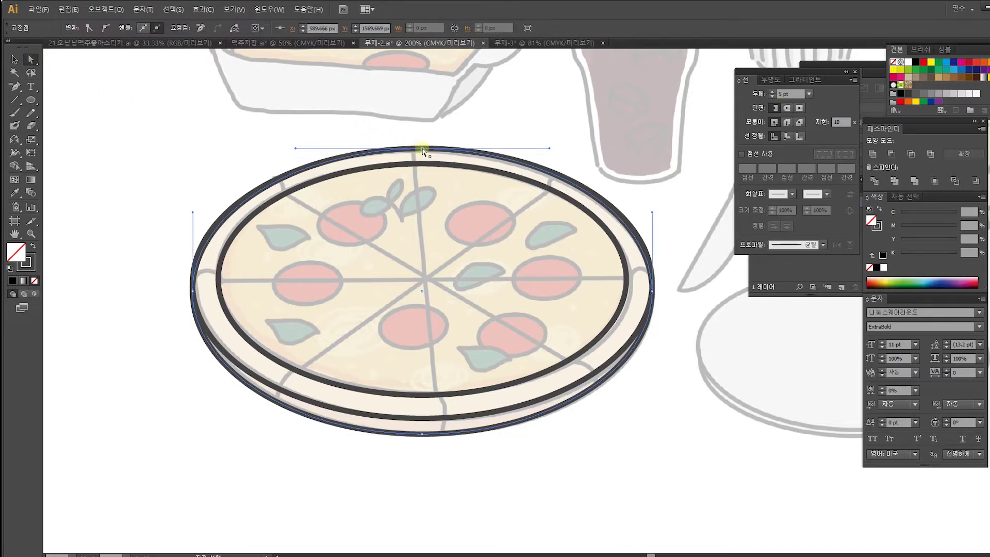
pyautogui.press('Delete')
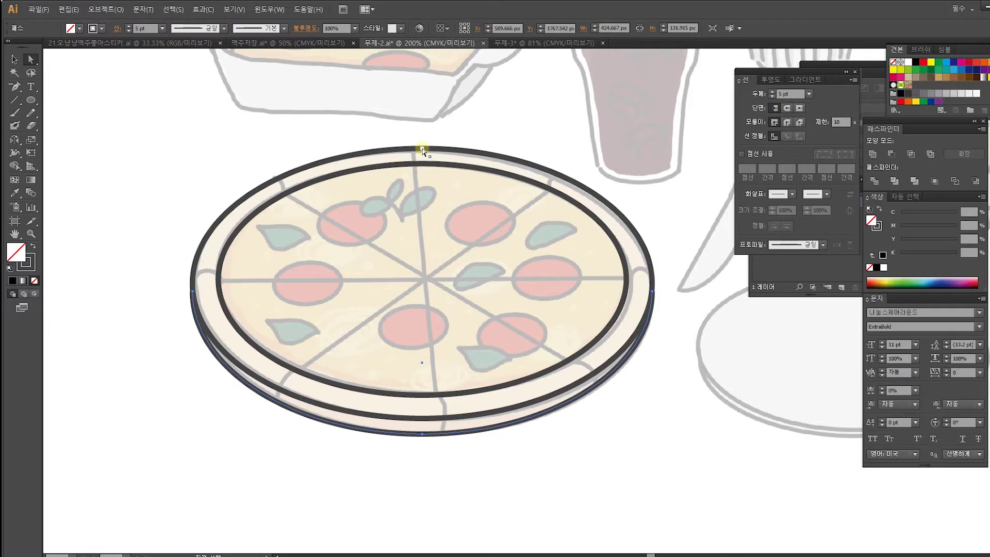
pyautogui.click(355, 140)
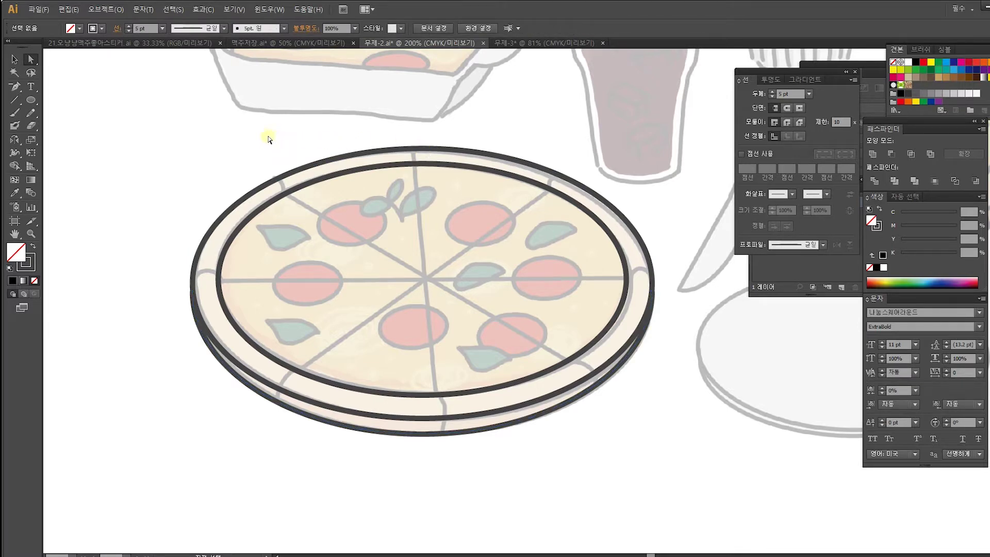
pyautogui.click(14, 59)
pyautogui.hotkey('ctrl', '+')
pyautogui.hotkey('ctrl', '-')
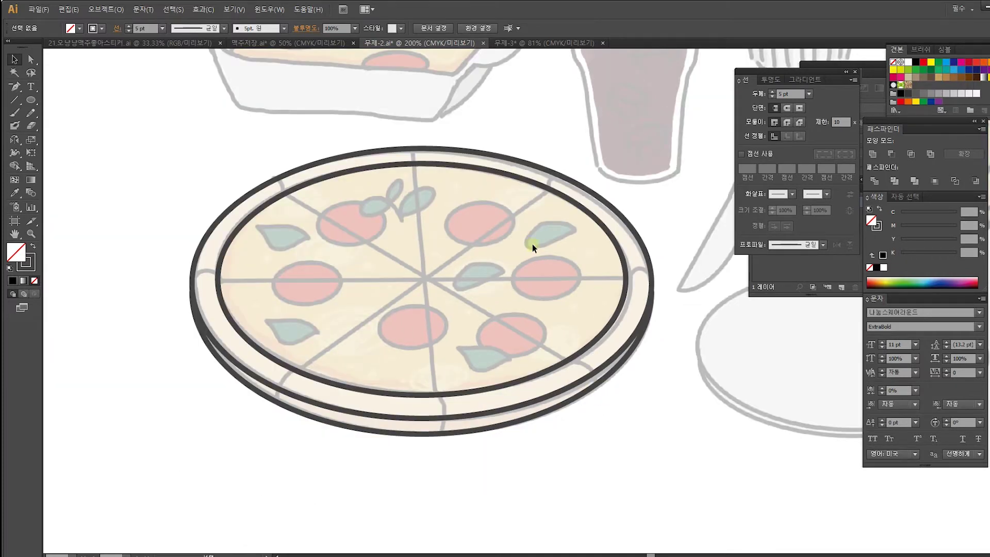
pyautogui.moveTo(614, 432); pyautogui.dragTo(314, 137)
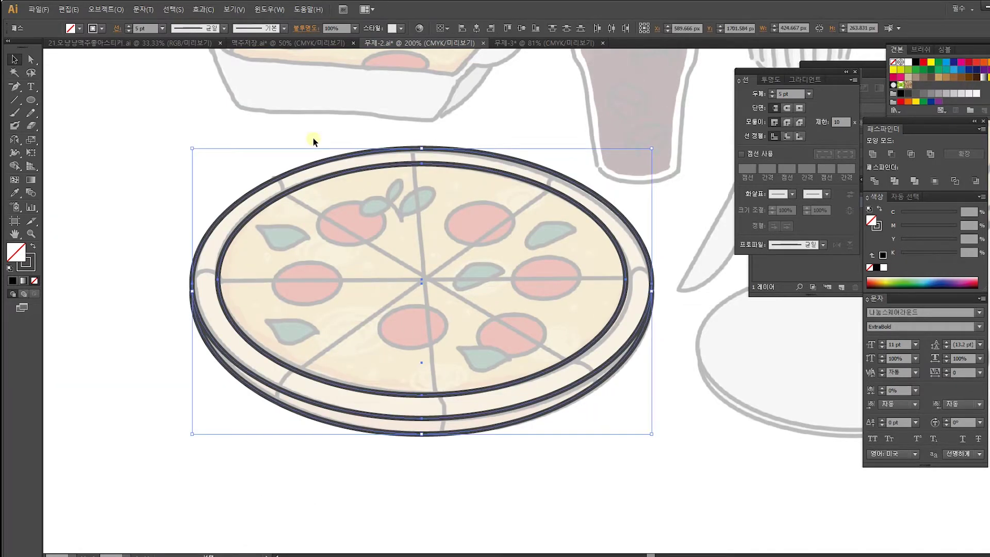
pyautogui.moveTo(182, 154); pyautogui.dragTo(651, 443)
pyautogui.click(679, 399)
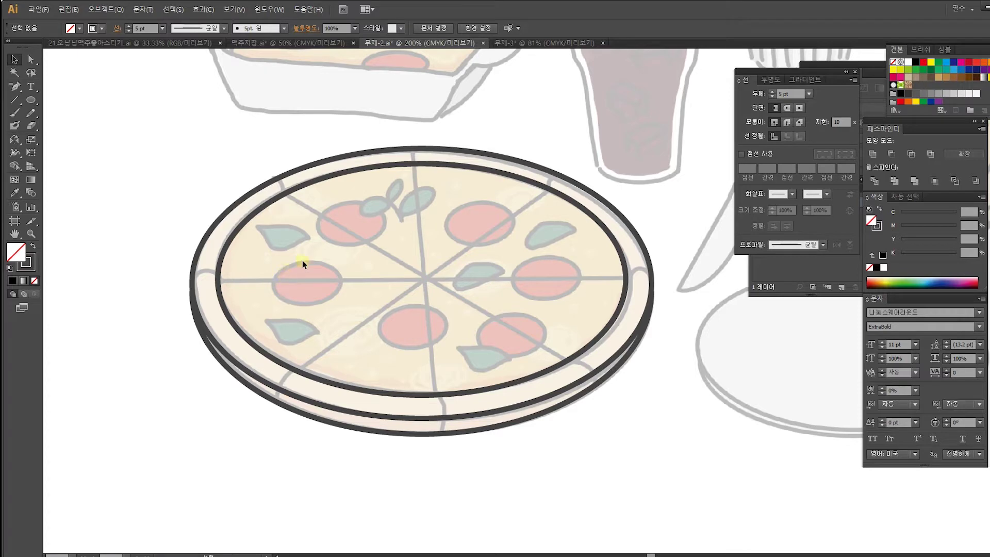
# Step: Fill the crust's upper rim ellipse with a salmon red of about C 22, M 59, Y 50, K 0
pyautogui.click(272, 188)
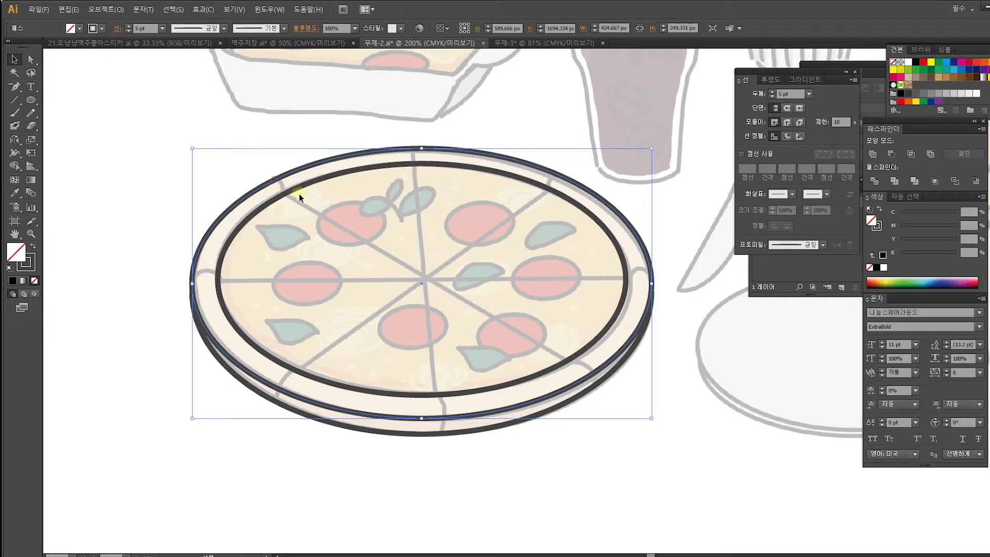
pyautogui.click(246, 375)
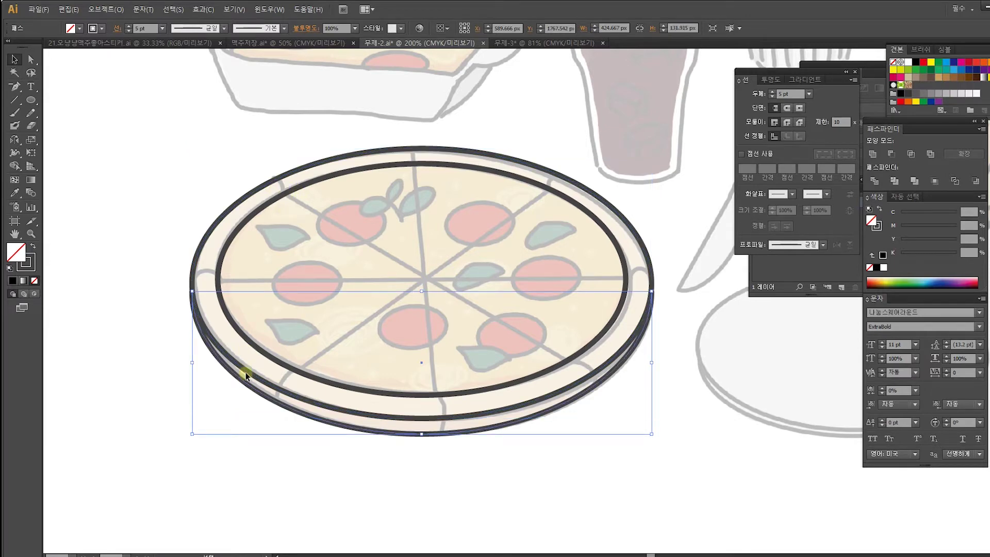
pyautogui.click(247, 370)
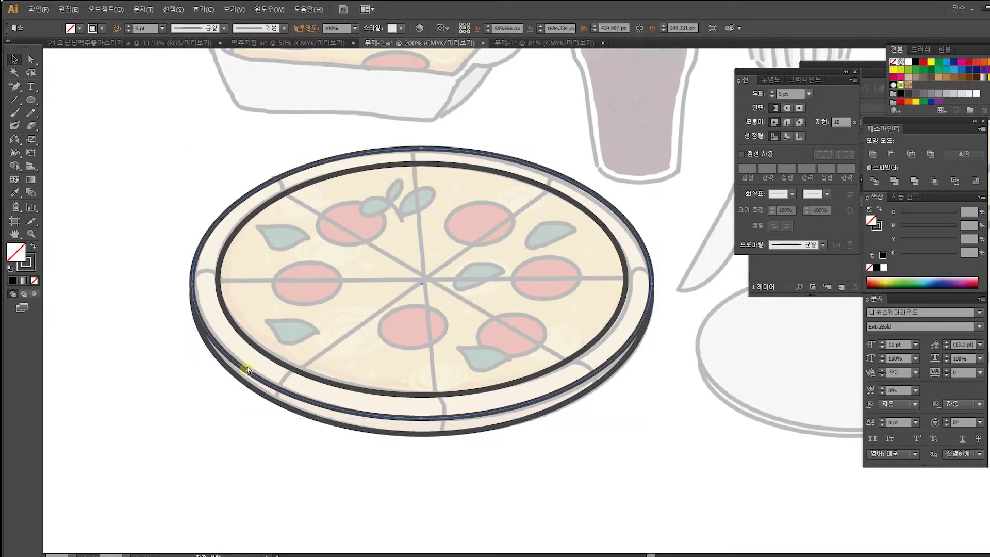
pyautogui.press('v')
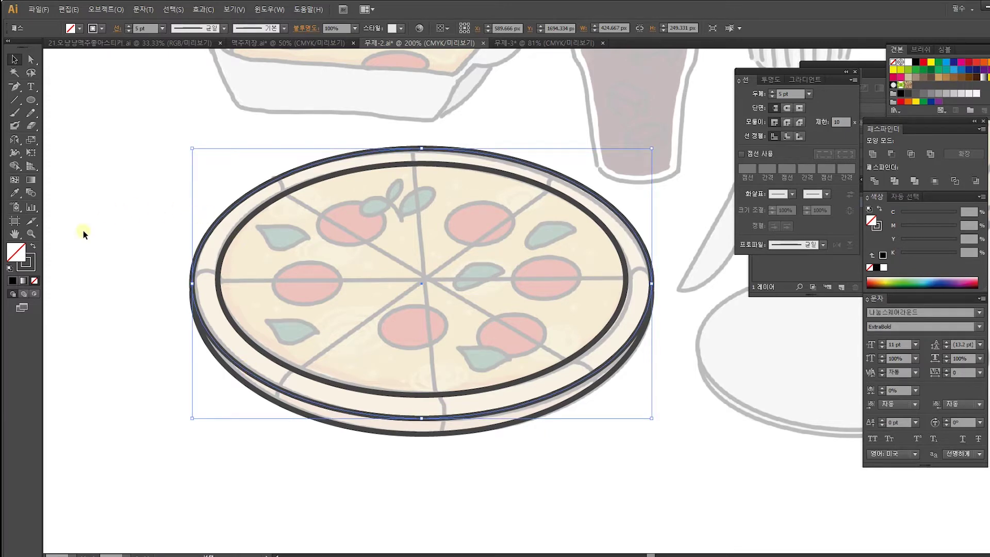
pyautogui.doubleClick(20, 256)
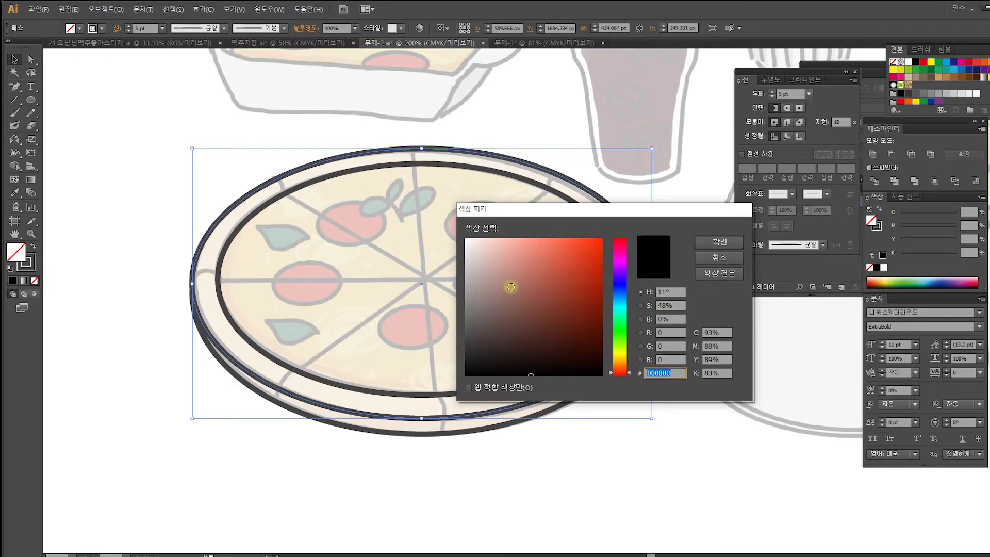
pyautogui.click(528, 263)
pyautogui.click(727, 241)
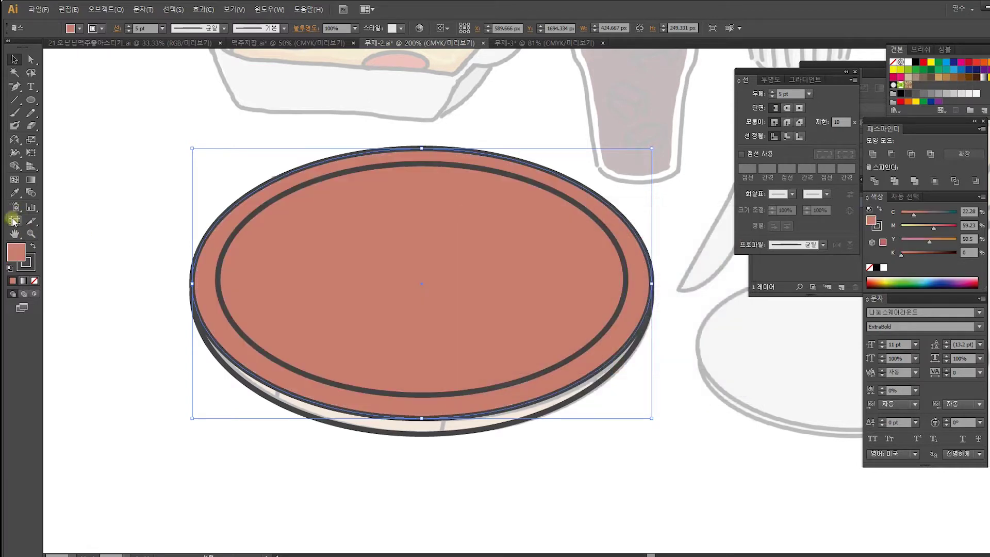
pyautogui.click(15, 192)
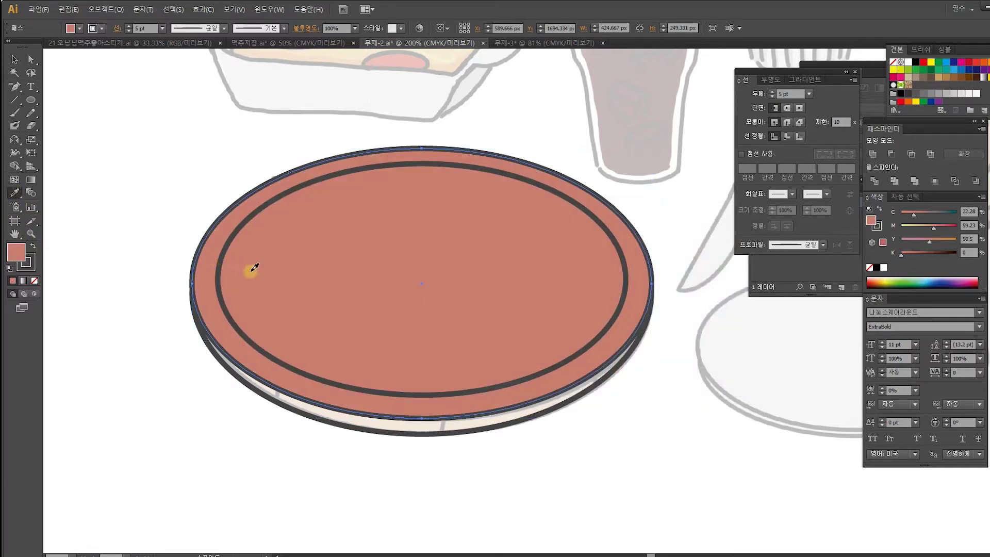
pyautogui.press('v')
pyautogui.click(104, 114)
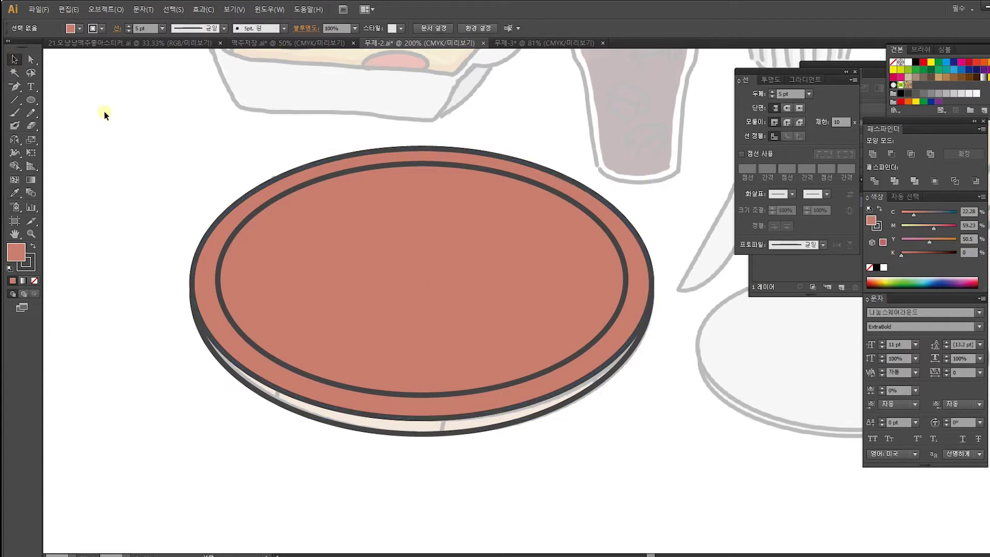
# Step: Unlock the faded reference images and place a duplicate of them to the right of the originals
pyautogui.hotkey('ctrl', 'alt', '2')
pyautogui.moveTo(353, 221); pyautogui.dragTo(266, 221)
pyautogui.moveTo(135, 143); pyautogui.dragTo(631, 178)
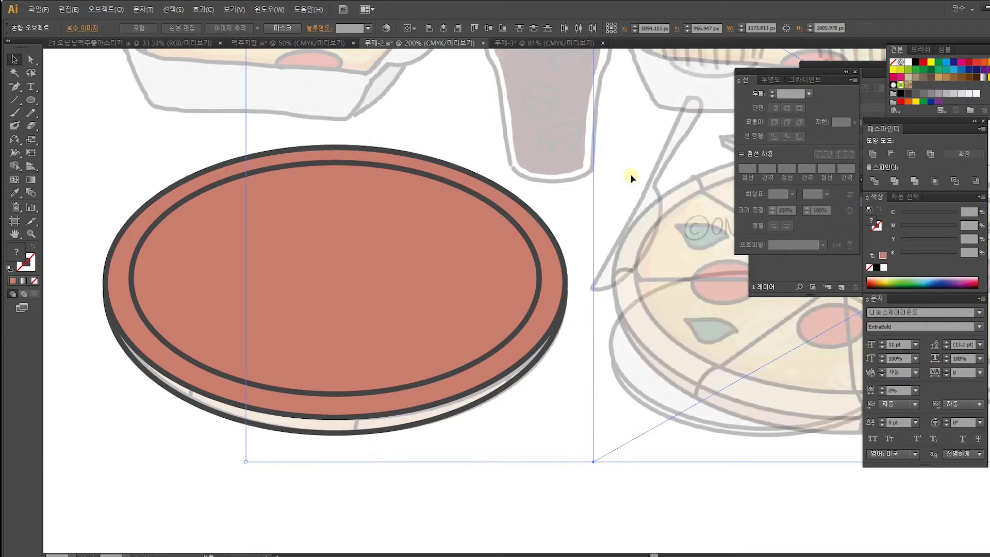
# Step: Set the duplicated reference images to 100% opacity and lock the faded originals
pyautogui.click(368, 27)
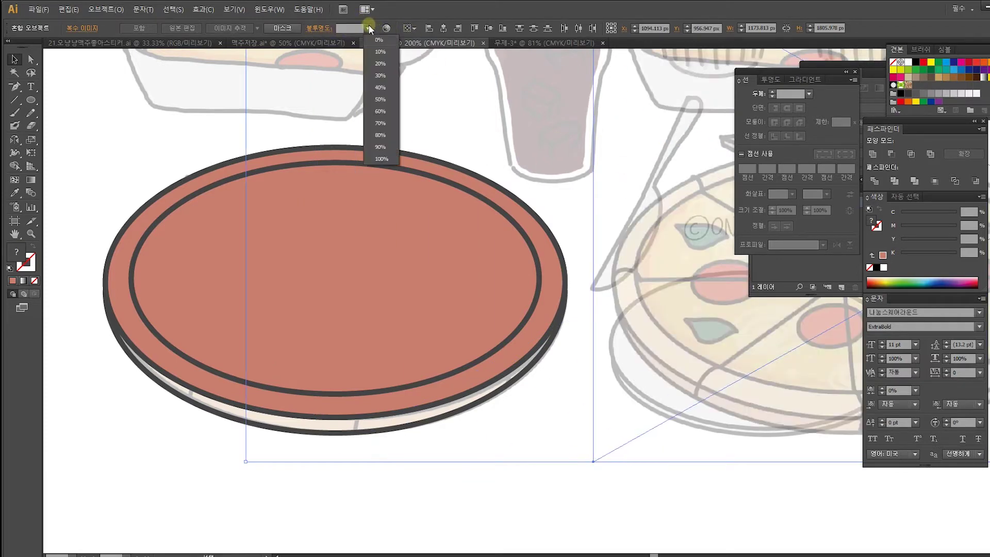
pyautogui.click(386, 163)
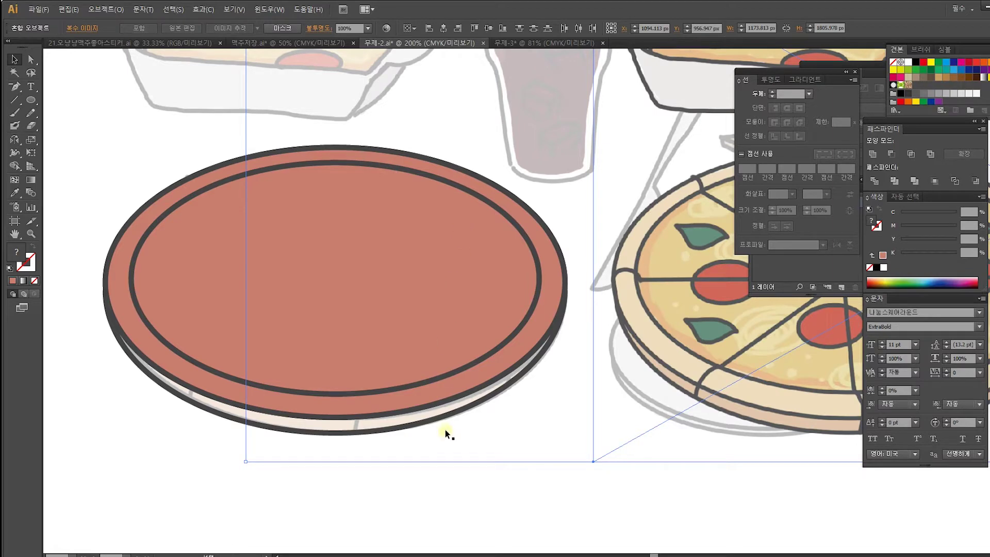
pyautogui.click(444, 429)
pyautogui.hotkey('ctrl', '2')
# Step: Crop the full-opacity reference image to its pizza with a rectangular clipping mask of 468 × 288 px
pyautogui.click(645, 330)
pyautogui.moveTo(677, 310); pyautogui.dragTo(389, 330)
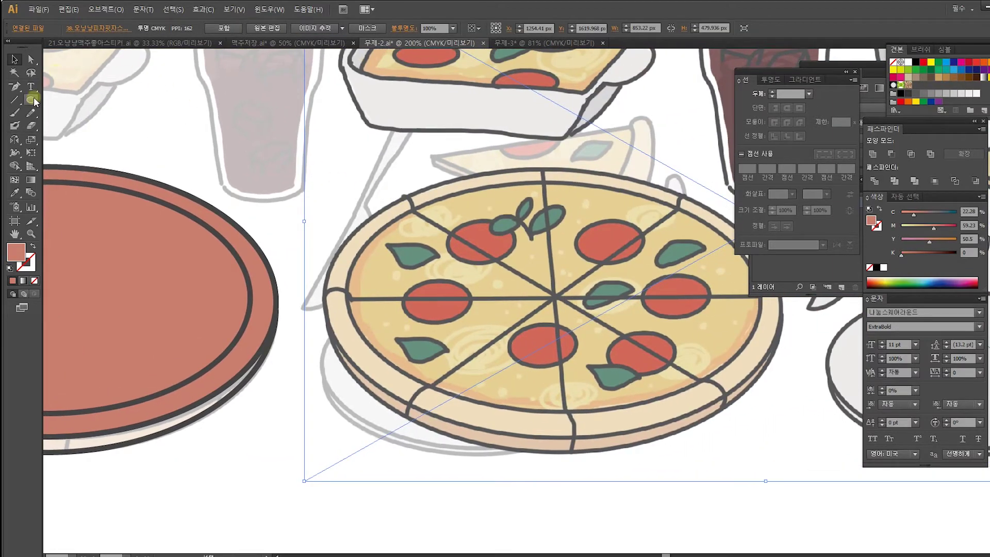
pyautogui.moveTo(35, 102); pyautogui.dragTo(67, 102)
pyautogui.moveTo(308, 158); pyautogui.dragTo(815, 469)
pyautogui.click(15, 60)
pyautogui.keyDown('shift'); pyautogui.click(414, 137); pyautogui.keyUp('shift')
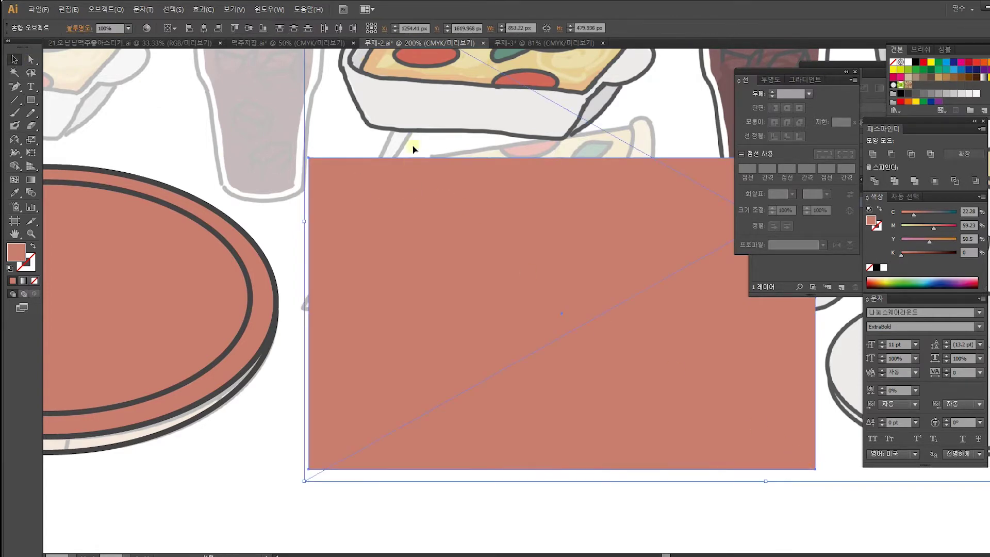
pyautogui.hotkey('ctrl', '7')
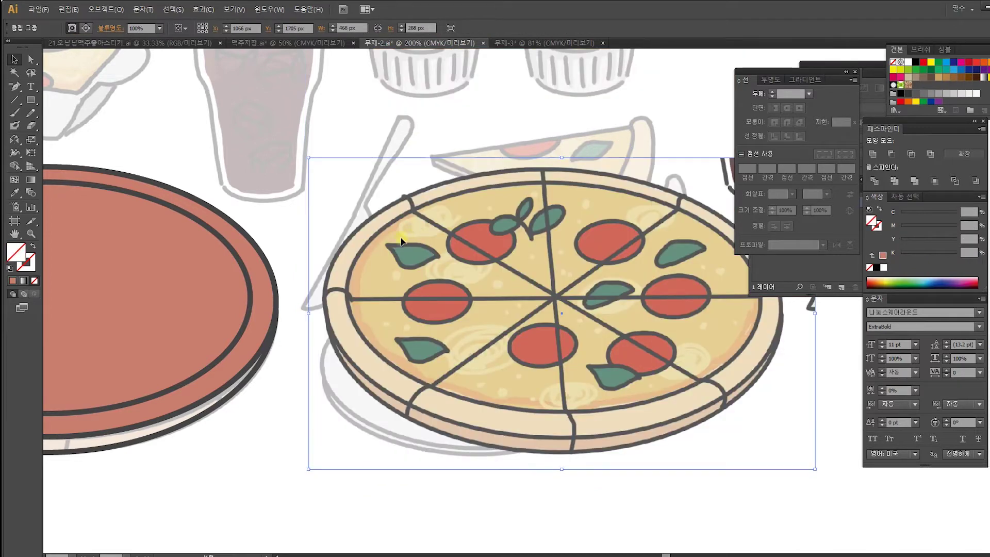
# Step: Move the cropped full-opacity pizza reference to the left of the traced pizza and deselect it
pyautogui.moveTo(355, 200); pyautogui.dragTo(319, 206)
pyautogui.moveTo(342, 327); pyautogui.dragTo(559, 323)
pyautogui.moveTo(671, 326); pyautogui.dragTo(480, 320)
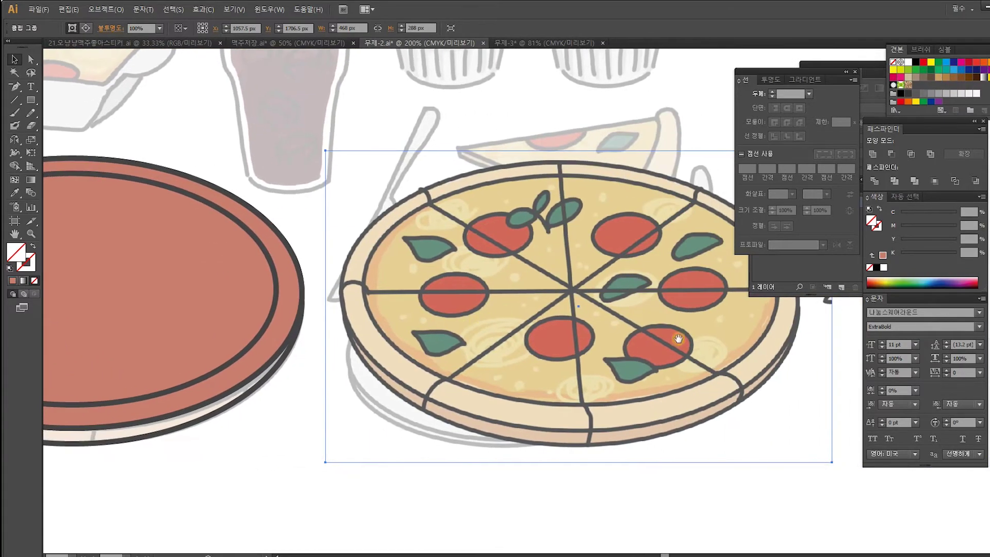
pyautogui.moveTo(322, 254); pyautogui.dragTo(673, 258)
pyautogui.moveTo(778, 336); pyautogui.dragTo(173, 315)
pyautogui.moveTo(541, 276); pyautogui.dragTo(708, 277)
pyautogui.moveTo(578, 288); pyautogui.dragTo(453, 269)
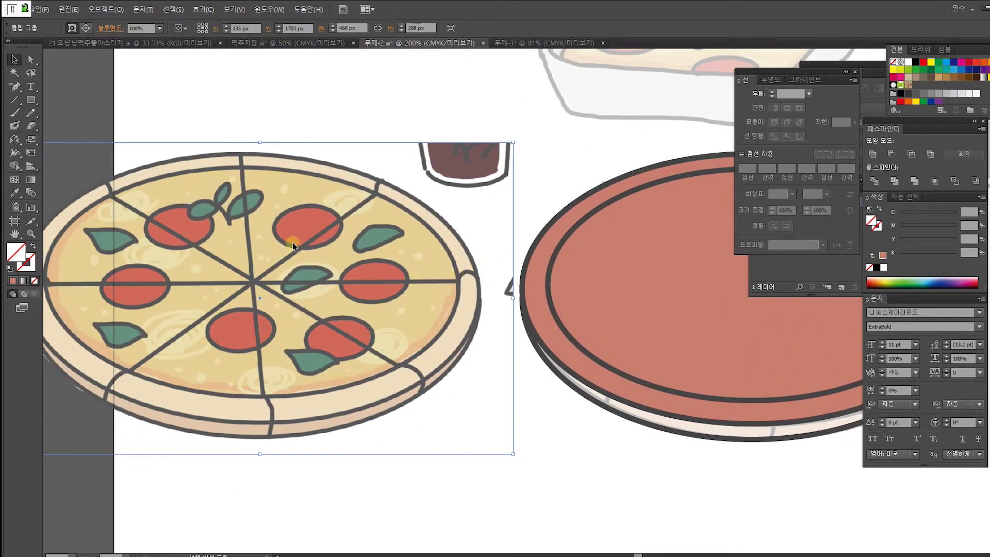
pyautogui.moveTo(293, 245); pyautogui.dragTo(591, 218)
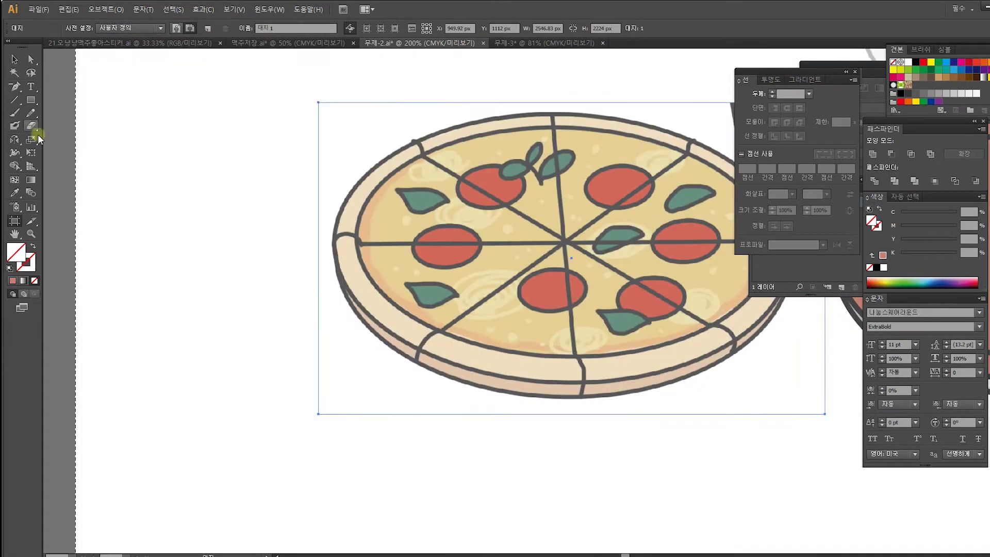
pyautogui.click(15, 59)
pyautogui.click(230, 141)
pyautogui.moveTo(568, 313); pyautogui.dragTo(335, 335)
pyautogui.moveTo(679, 366)
pyautogui.mouseDown()
pyautogui.moveTo(570, 371)
pyautogui.moveTo(673, 372)
pyautogui.mouseUp()
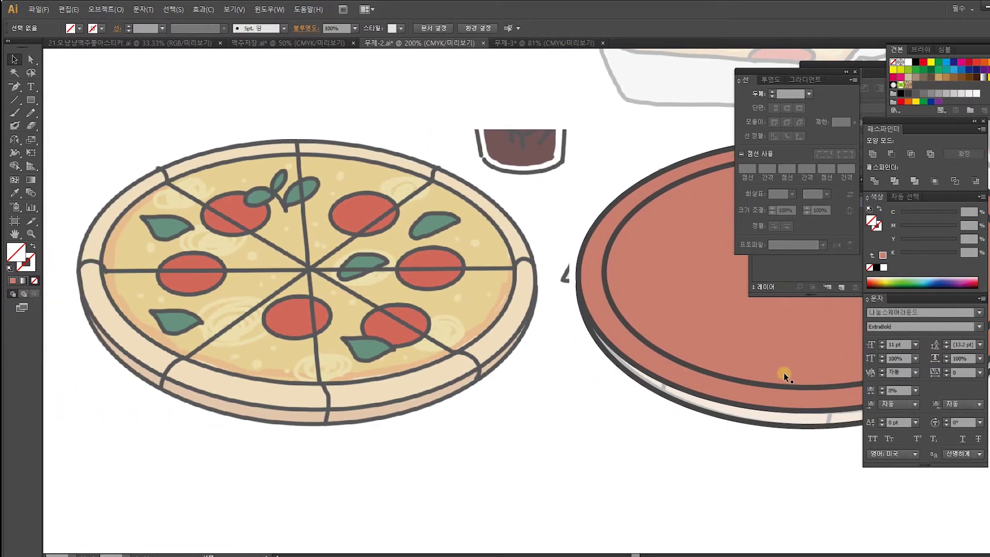
# Step: Remove the stroke from the filled ellipse of the crust's upper rim and stack it behind the dark inner outline
pyautogui.moveTo(676, 323); pyautogui.dragTo(494, 315)
pyautogui.click(547, 288)
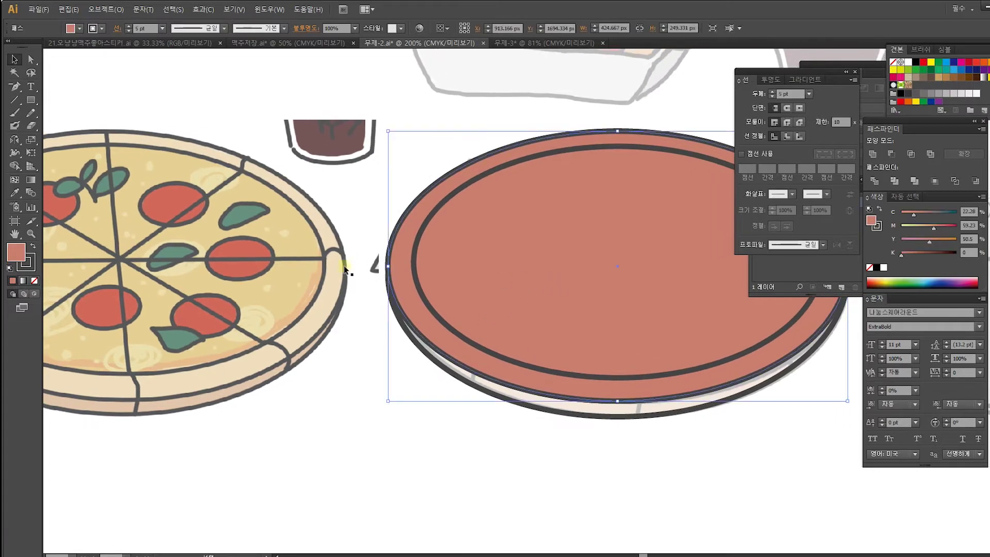
pyautogui.click(29, 266)
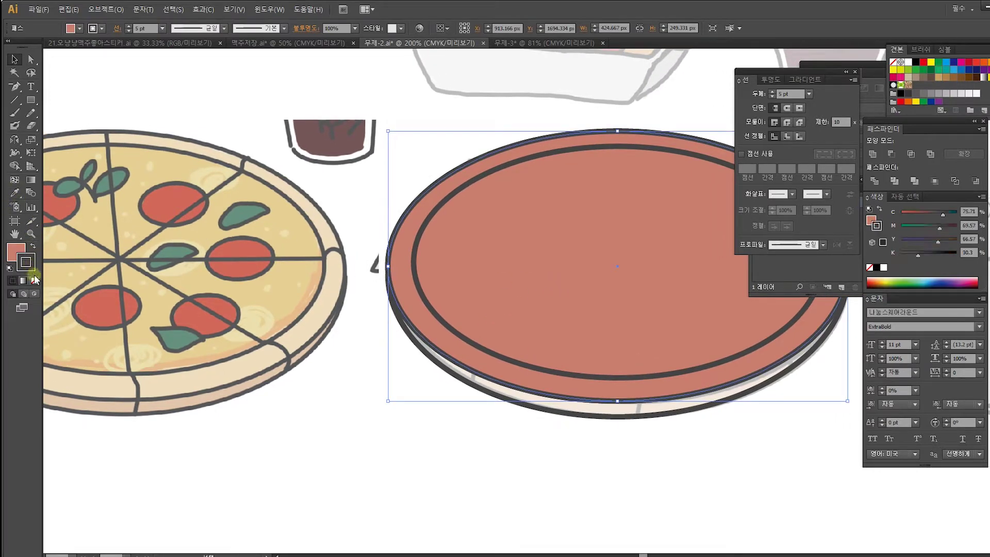
pyautogui.click(35, 280)
pyautogui.hotkey('ctrl', '[')
pyautogui.hotkey('ctrl', '[')
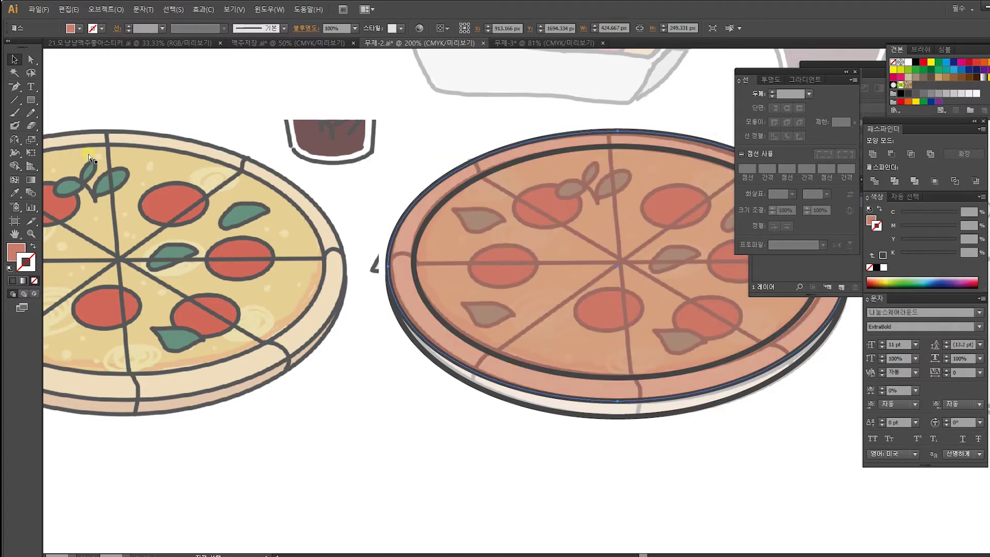
pyautogui.hotkey('ctrl', 'shift', ']')
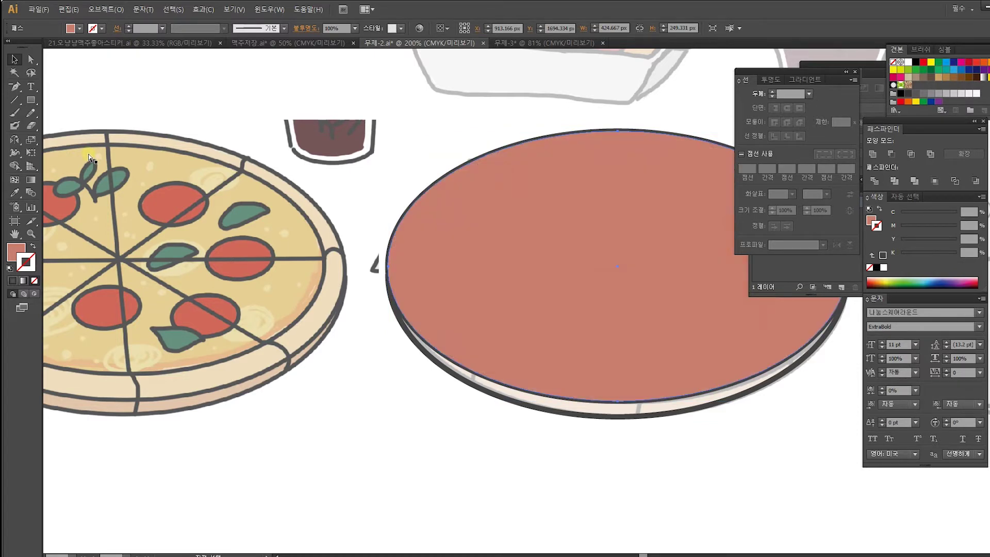
pyautogui.hotkey('ctrl', '[')
pyautogui.hotkey('ctrl', ']')
pyautogui.press('v')
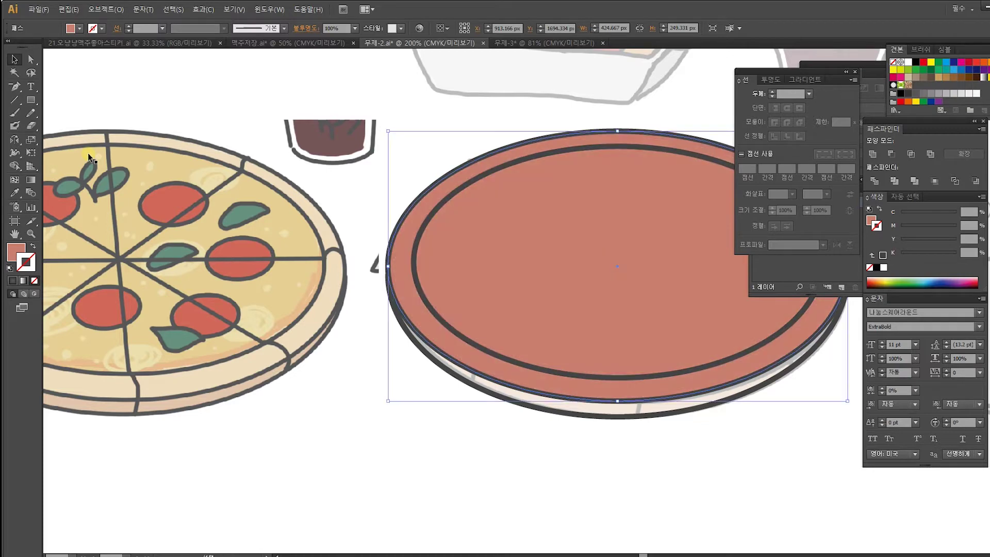
# Step: Fill the crust's upper rim ellipse with the cheese yellow sampled from the reference pizza
pyautogui.click(14, 192)
pyautogui.click(290, 284)
pyautogui.click(14, 58)
pyautogui.moveTo(442, 255); pyautogui.dragTo(512, 245)
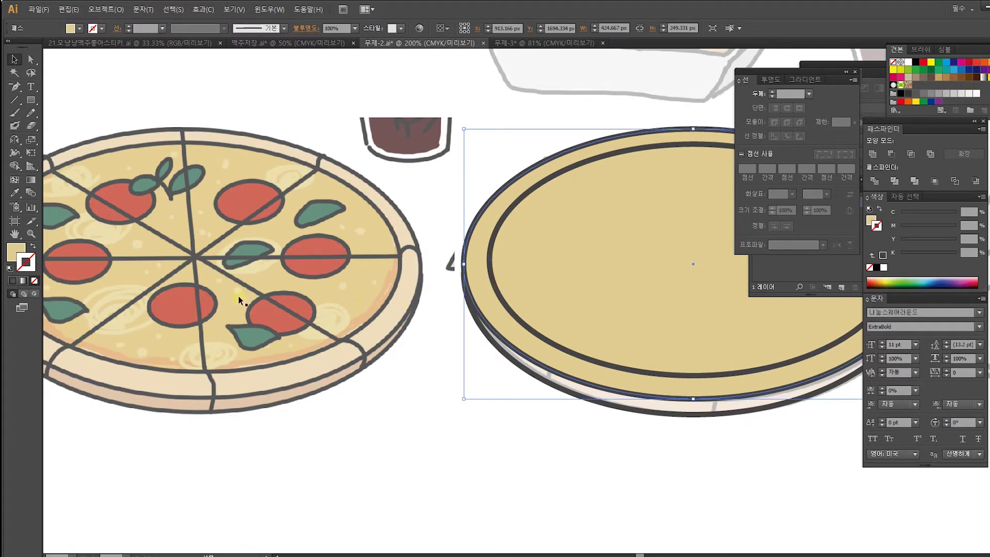
# Step: Fill the crust's upper rim ellipse with the light cream sampled from the reference pizza's crust
pyautogui.click(31, 193)
pyautogui.click(380, 326)
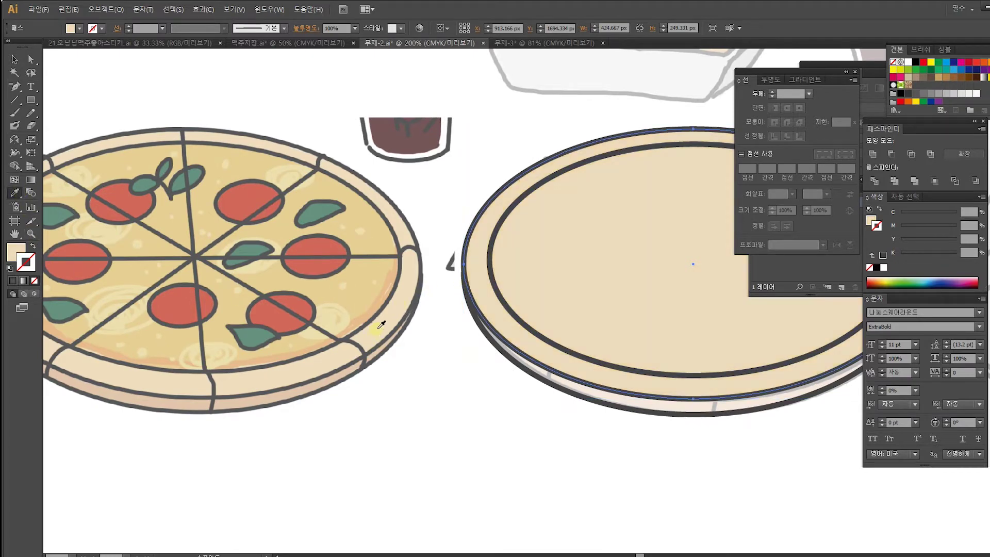
pyautogui.click(15, 59)
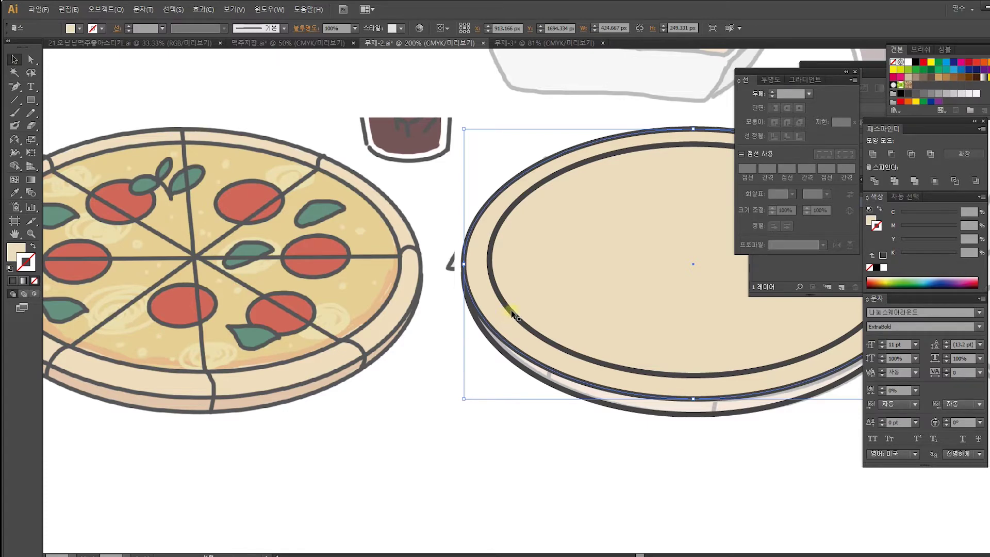
# Step: Give the inner ellipse a strokeless fill in the cheese yellow sampled from the reference pizza, keeping its dark outline
pyautogui.moveTo(602, 305); pyautogui.dragTo(494, 327)
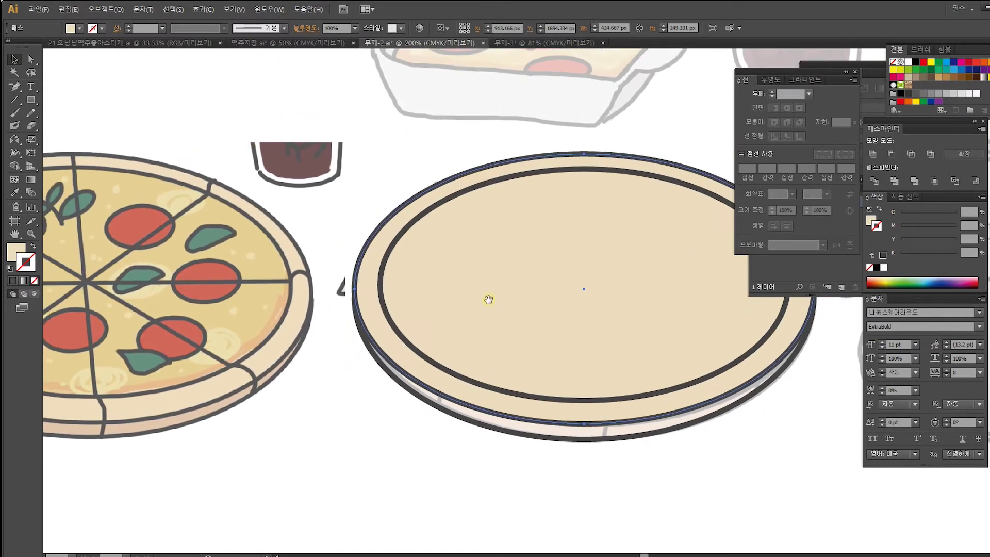
pyautogui.click(413, 227)
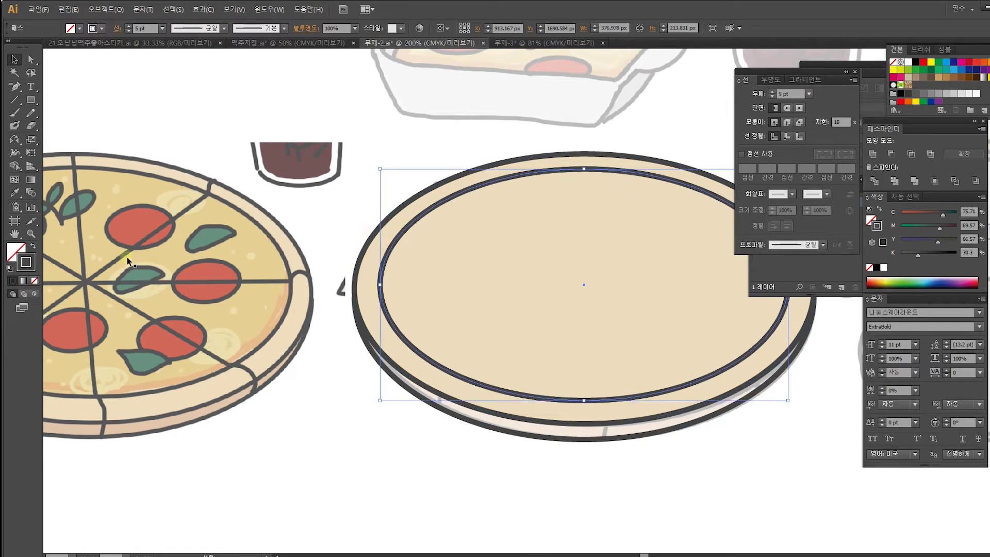
pyautogui.click(15, 192)
pyautogui.click(262, 247)
pyautogui.click(14, 60)
# Step: Group the rim ellipse's fill with its outline, and the inner cheese ellipse's fill with its outline
pyautogui.moveTo(397, 190); pyautogui.dragTo(410, 210)
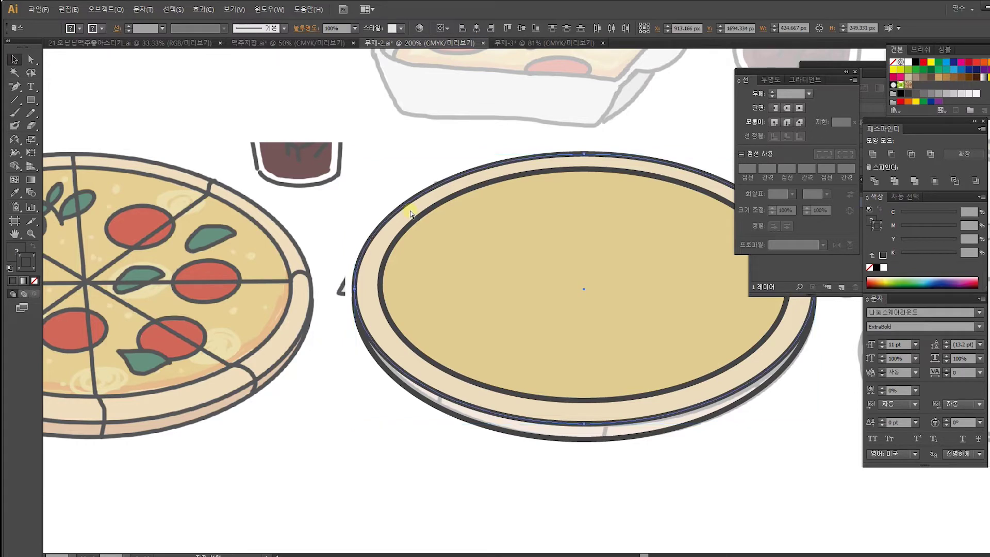
pyautogui.click(419, 221)
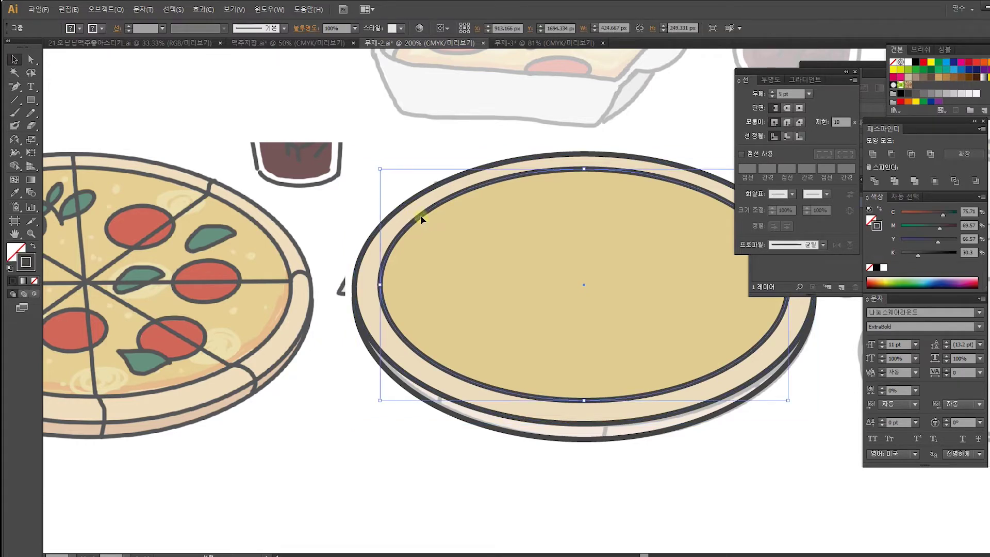
pyautogui.click(443, 227)
pyautogui.click(388, 166)
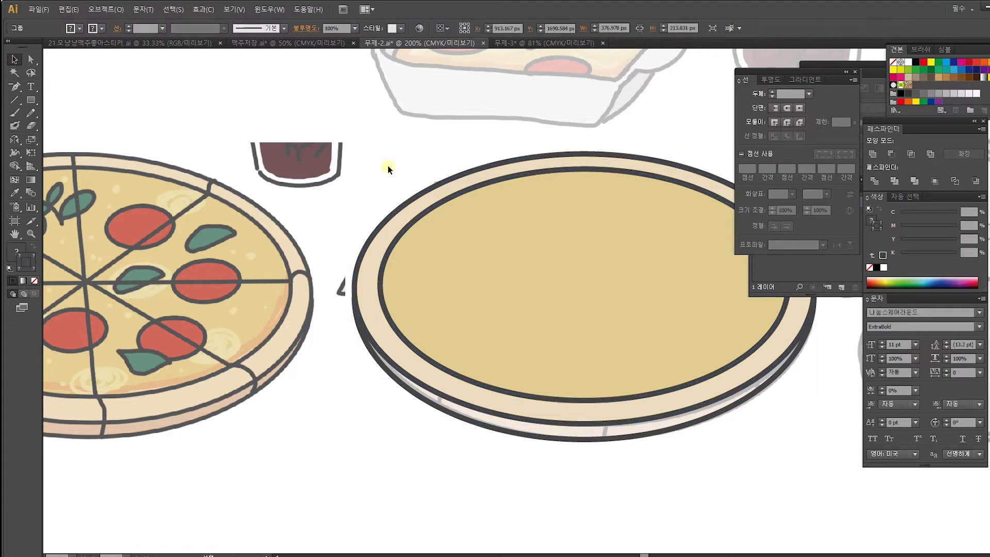
# Step: Duplicate the crust's lower edge path in place and fill the copy with the darker tan sampled from the reference's crust side
pyautogui.moveTo(489, 365); pyautogui.dragTo(563, 323)
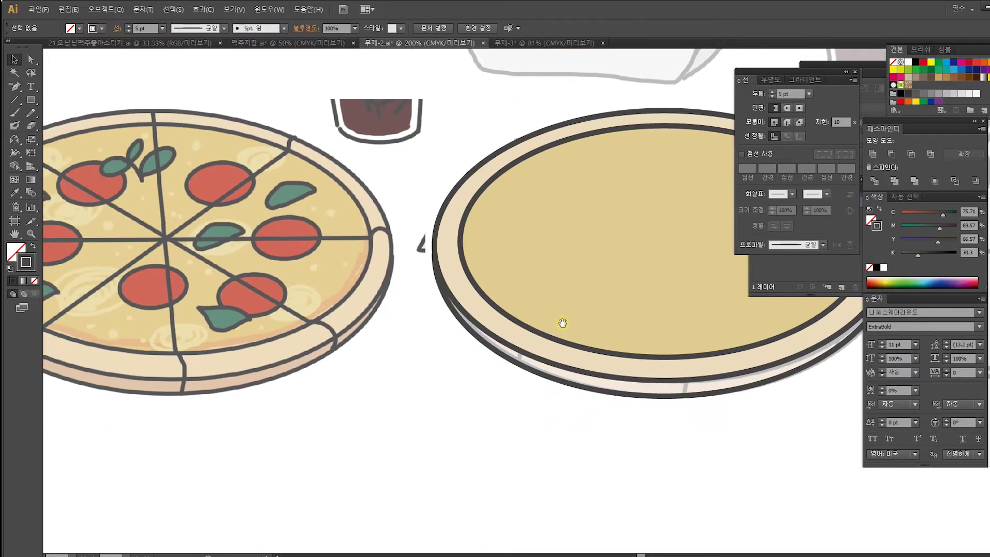
pyautogui.click(544, 376)
pyautogui.hotkey('ctrl', 'c')
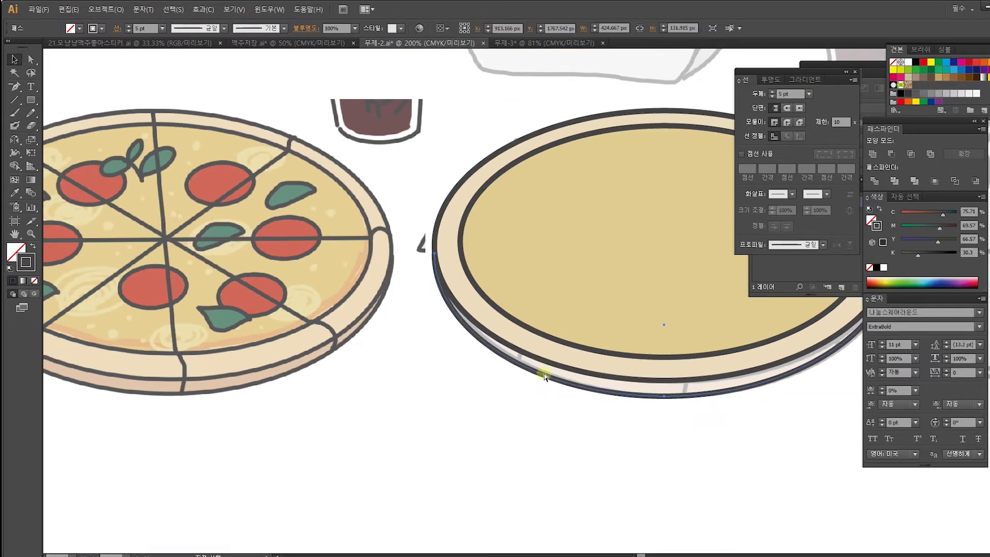
pyautogui.hotkey('ctrl', 'f')
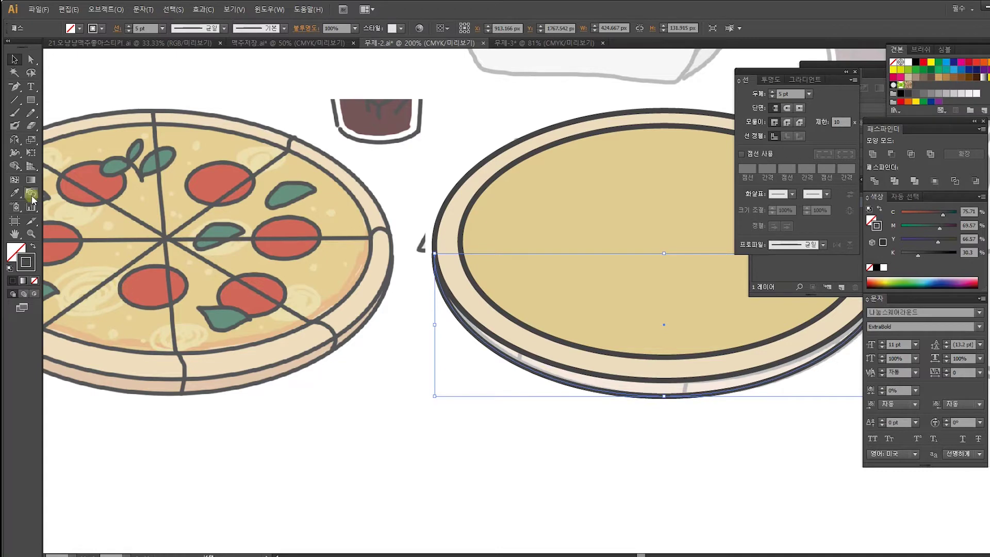
pyautogui.click(15, 193)
pyautogui.click(252, 376)
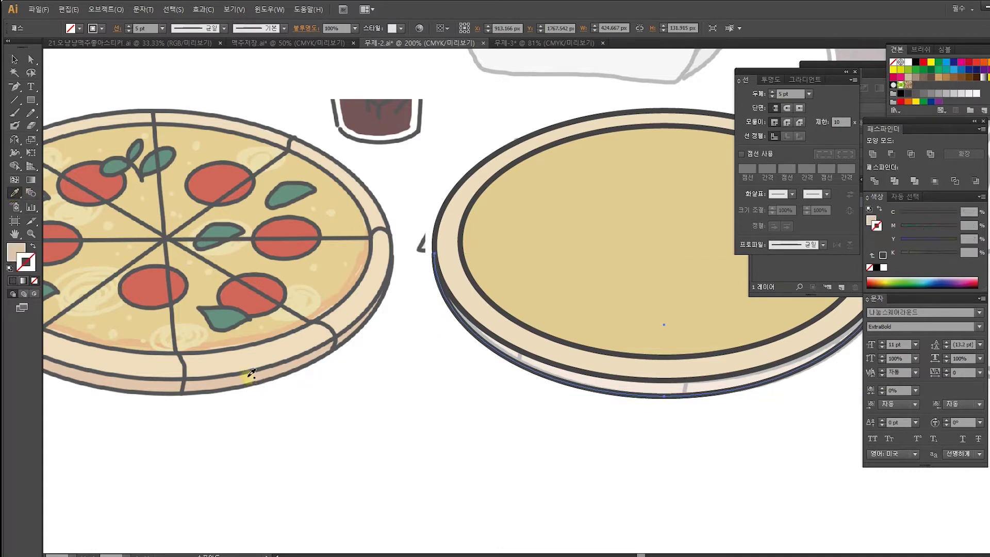
pyautogui.press('v')
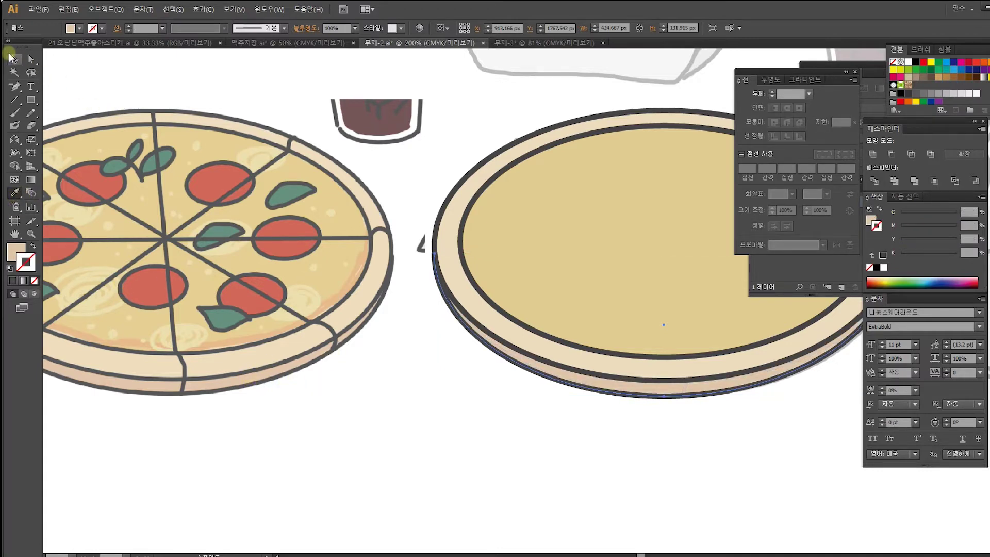
pyautogui.click(215, 63)
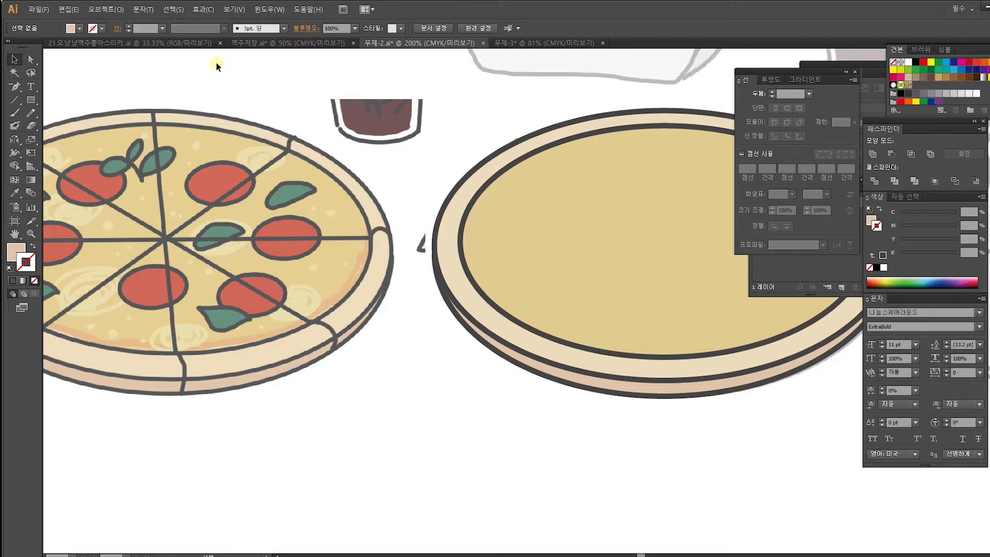
# Step: Group the crust side's tan fill with its dark lower outline
pyautogui.click(572, 380)
pyautogui.click(409, 177)
pyautogui.click(574, 393)
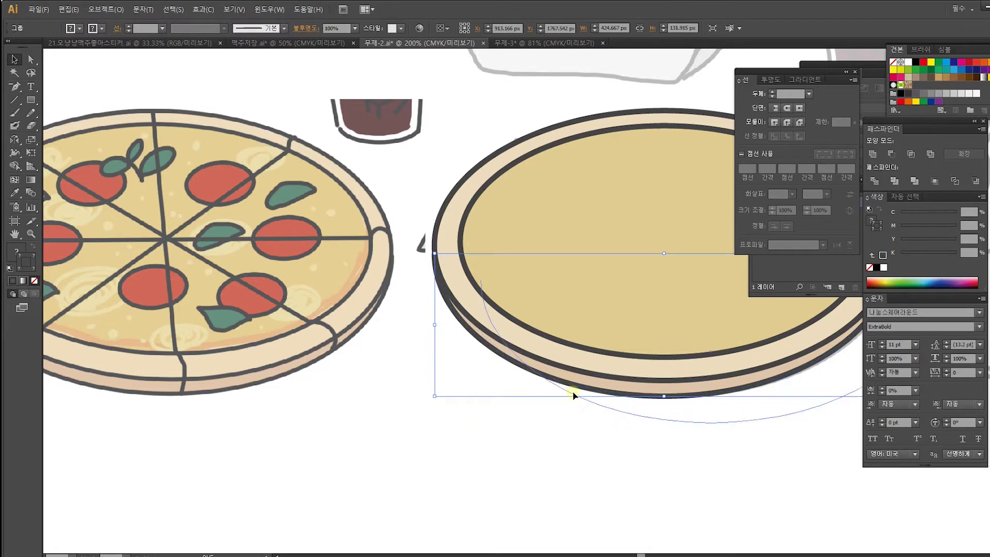
# Step: Trace the reference pizza's vertical slice cut with the Pen tool, from the top rim down to a curved end across the lower crust
pyautogui.press('space')
pyautogui.moveTo(570, 289); pyautogui.dragTo(500, 336)
pyautogui.moveTo(403, 360); pyautogui.dragTo(460, 364)
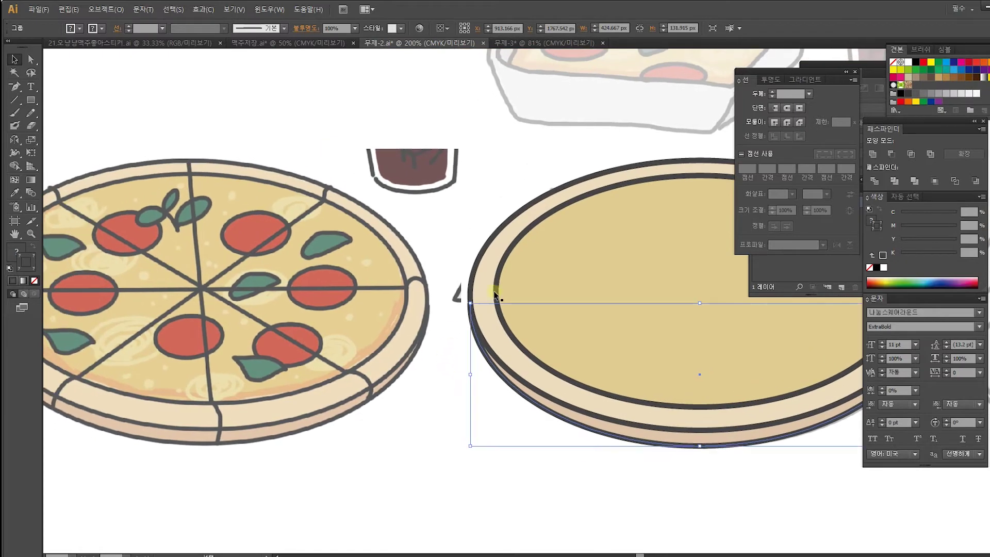
pyautogui.moveTo(306, 263); pyautogui.dragTo(445, 263)
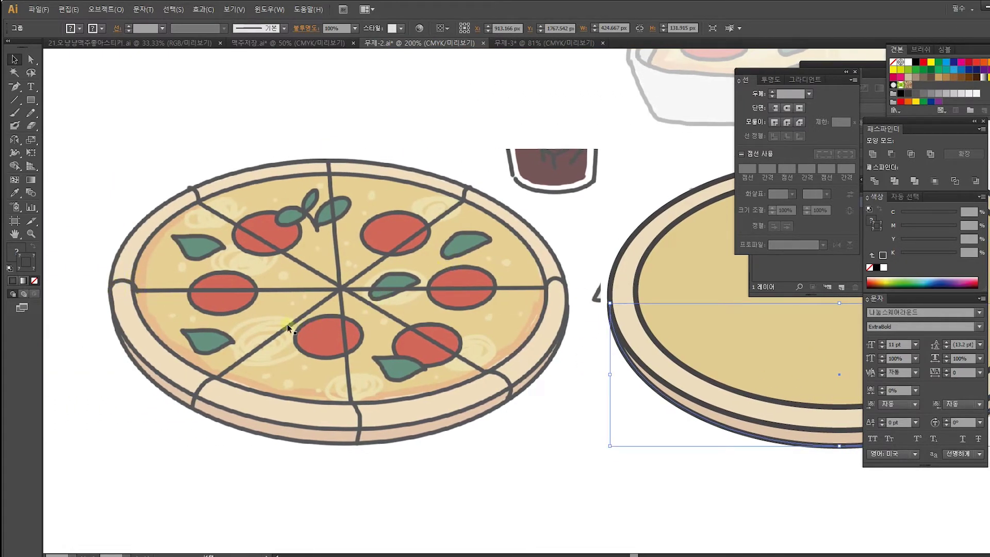
pyautogui.moveTo(586, 309)
pyautogui.mouseDown()
pyautogui.moveTo(382, 280)
pyautogui.moveTo(573, 295)
pyautogui.mouseUp()
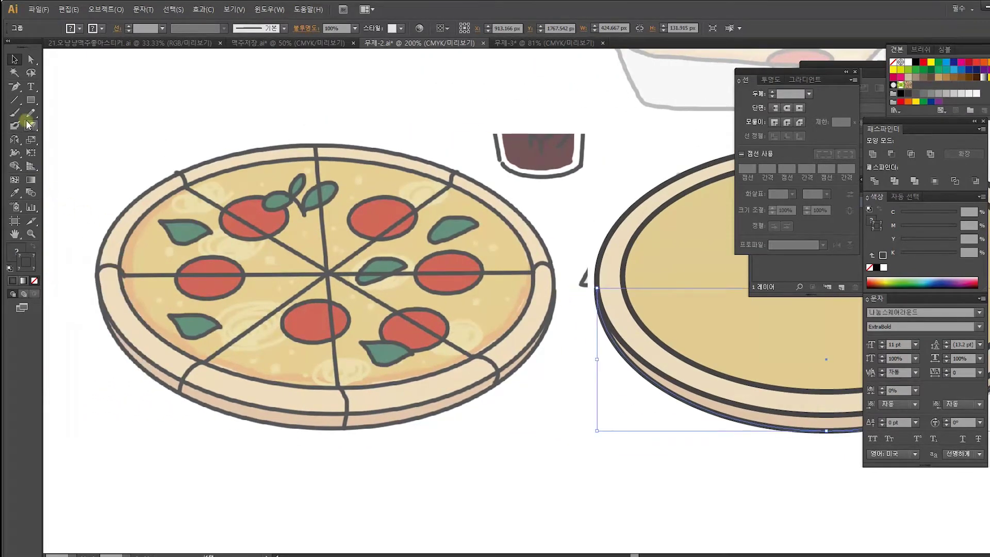
pyautogui.moveTo(15, 86); pyautogui.dragTo(52, 85)
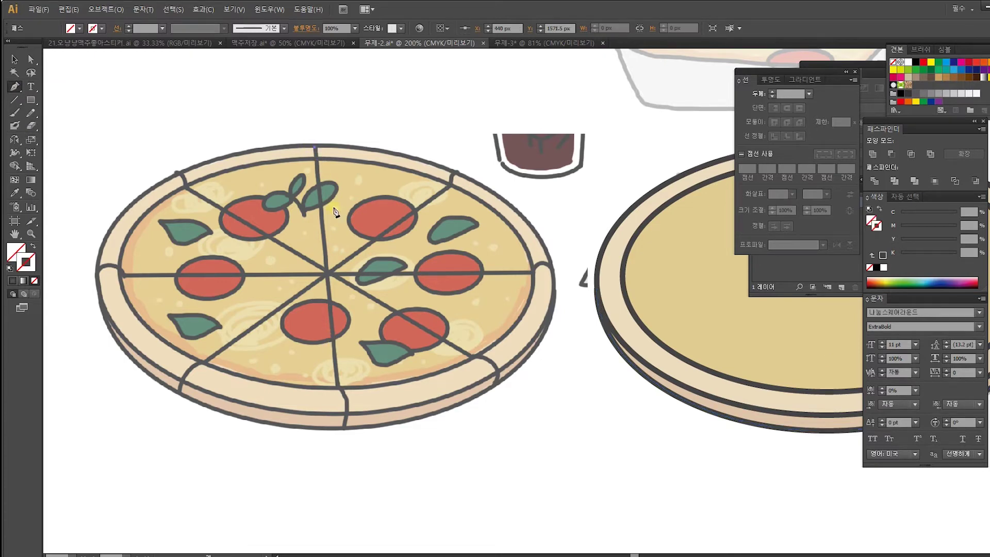
pyautogui.click(316, 149)
pyautogui.click(338, 388)
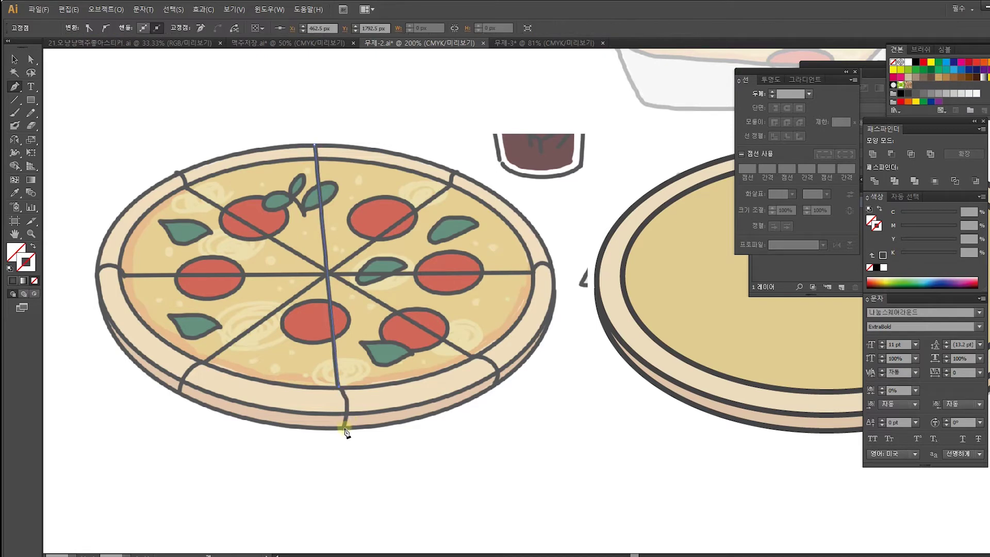
pyautogui.moveTo(343, 429); pyautogui.dragTo(331, 453)
# Step: Give the vertical cut line a red 5 pt stroke (C 0, M 91.12, Y 94.64, K 0) with round caps and joins, and deselect it
pyautogui.doubleClick(26, 262)
pyautogui.moveTo(554, 268); pyautogui.dragTo(618, 230)
pyautogui.click(710, 242)
pyautogui.click(785, 93)
pyautogui.scroll(3, 786, 94)
pyautogui.press('Up')
pyautogui.click(788, 121)
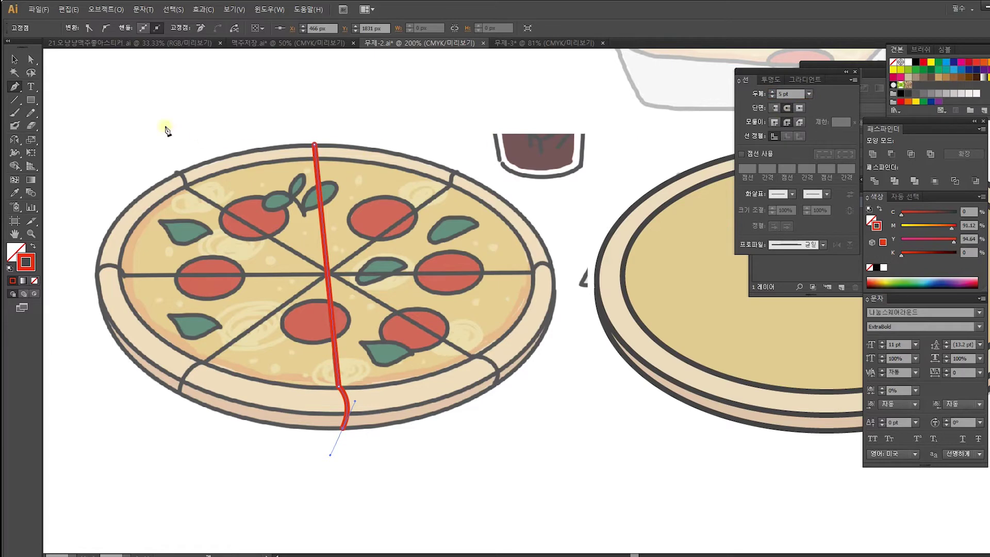
pyautogui.click(31, 59)
pyautogui.click(87, 88)
# Step: Trace the horizontal slice cut across the reference pizza with the Pen tool, curving over the crust at both ends
pyautogui.press('p')
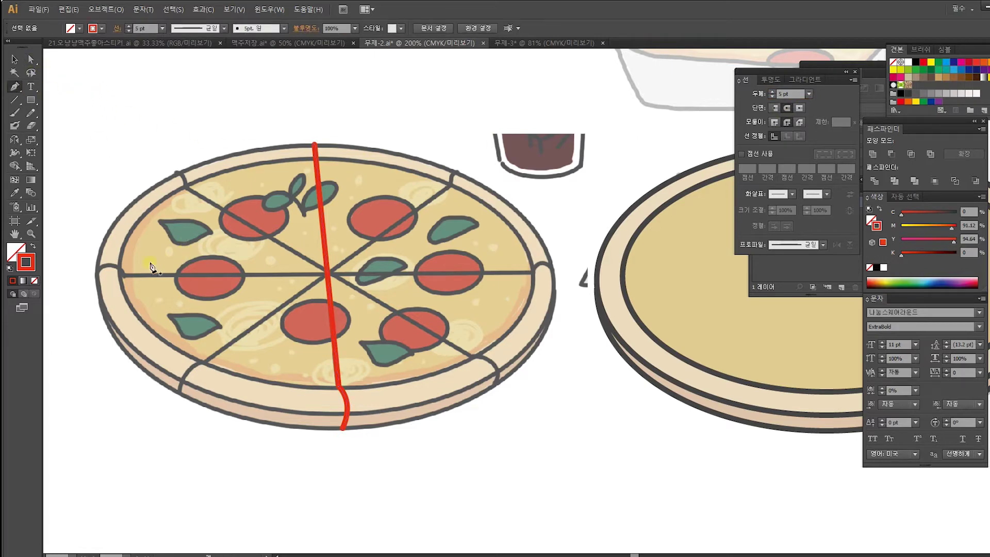
pyautogui.click(97, 275)
pyautogui.moveTo(120, 276); pyautogui.dragTo(127, 297)
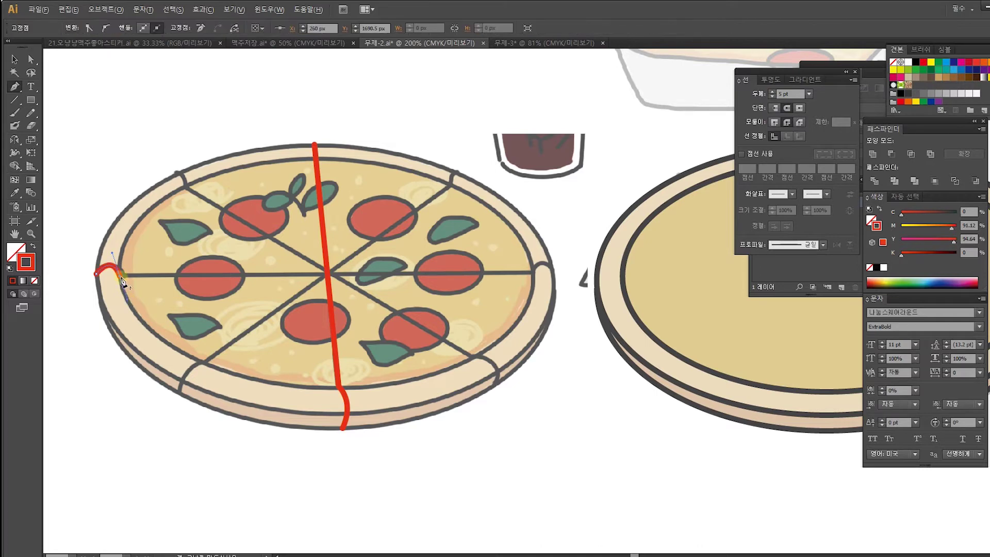
pyautogui.click(533, 274)
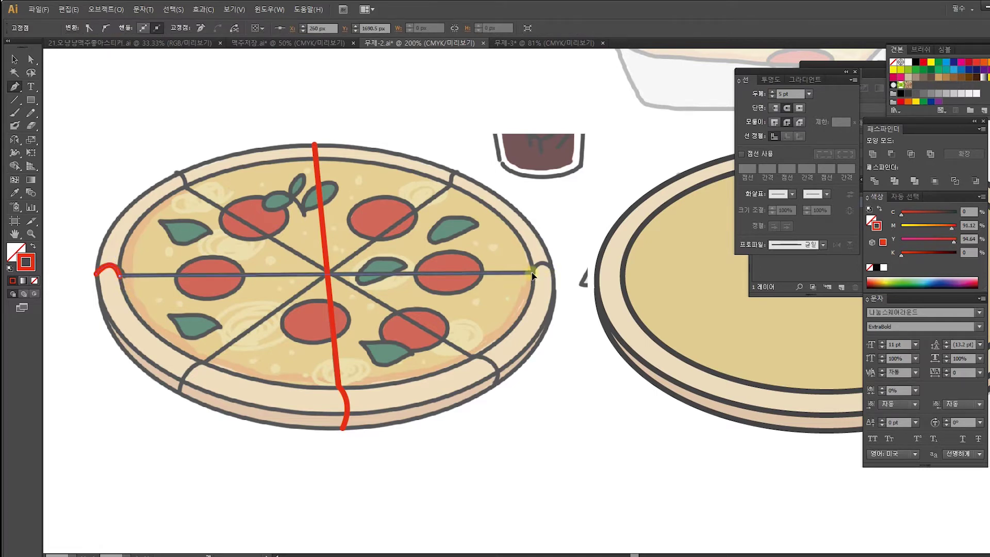
pyautogui.moveTo(552, 269); pyautogui.dragTo(561, 283)
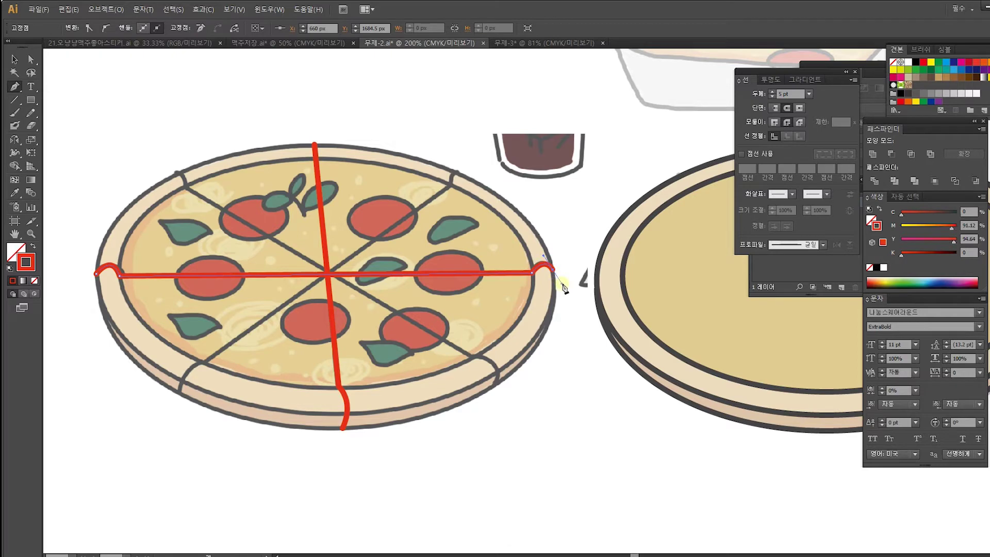
# Step: Trace the diagonal slice cut from the reference pizza's upper-left rim to its lower-right crust with the Pen tool, curving it over the crust at both ends
pyautogui.click(176, 173)
pyautogui.moveTo(185, 188); pyautogui.dragTo(186, 203)
pyautogui.keyDown('alt'); pyautogui.click(185, 189); pyautogui.keyUp('alt')
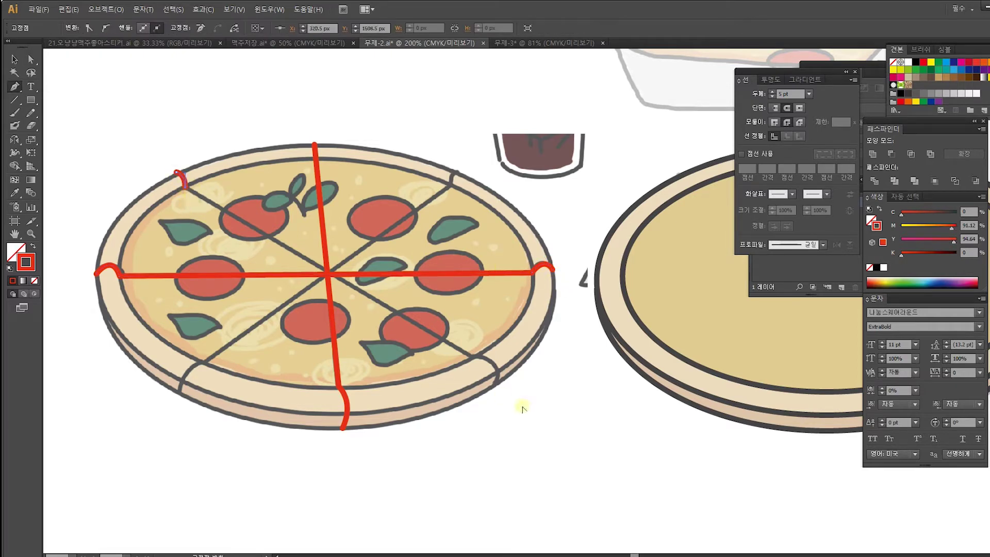
pyautogui.click(474, 357)
pyautogui.hotkey('ctrl', 'z')
pyautogui.click(471, 357)
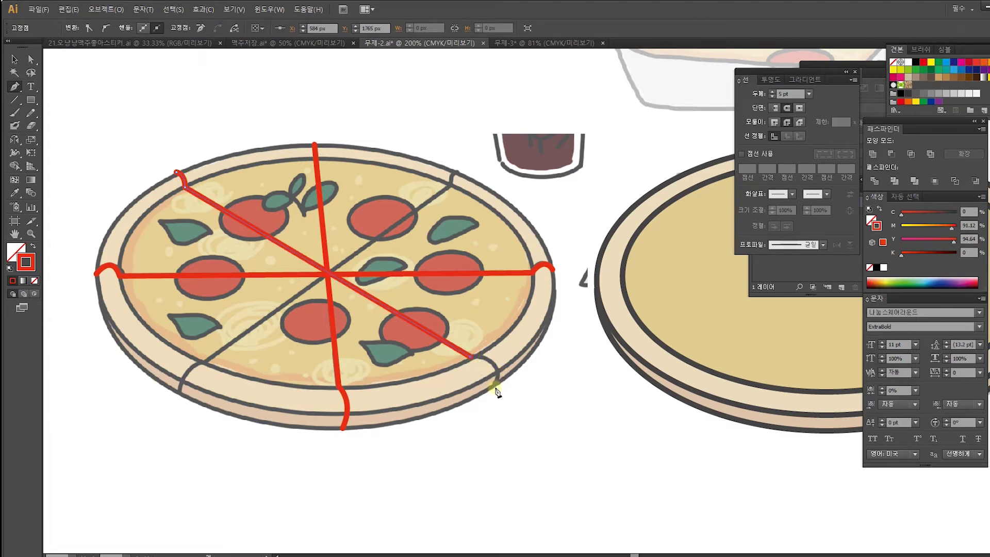
pyautogui.moveTo(495, 386); pyautogui.dragTo(486, 418)
# Step: Trace the other diagonal slice cut from the reference pizza's lower-left crust to its upper-right rim, curving it over the crust at both ends
pyautogui.click(179, 394)
pyautogui.moveTo(205, 366); pyautogui.dragTo(224, 368)
pyautogui.hotkey('ctrl', 'z')
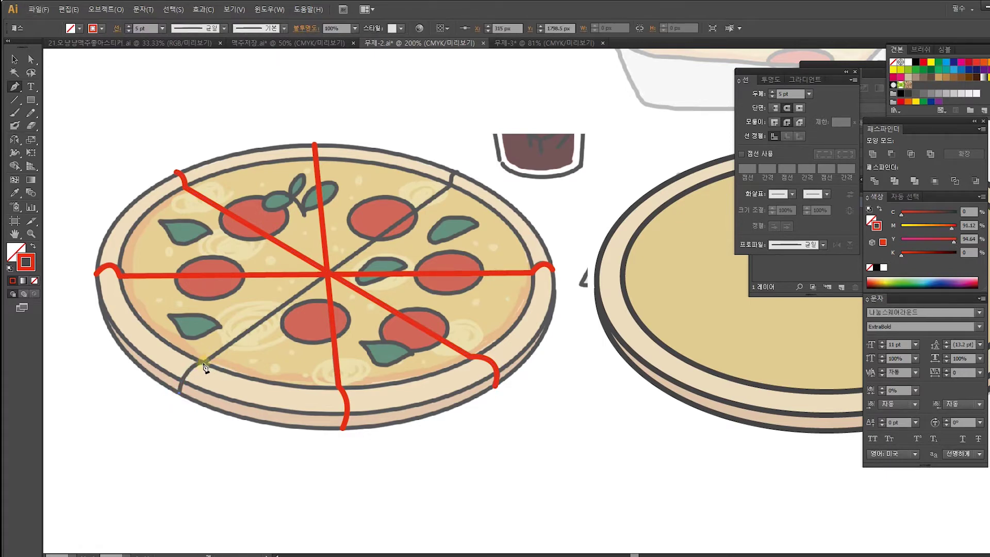
pyautogui.moveTo(203, 363); pyautogui.dragTo(225, 362)
pyautogui.click(204, 363)
pyautogui.click(448, 187)
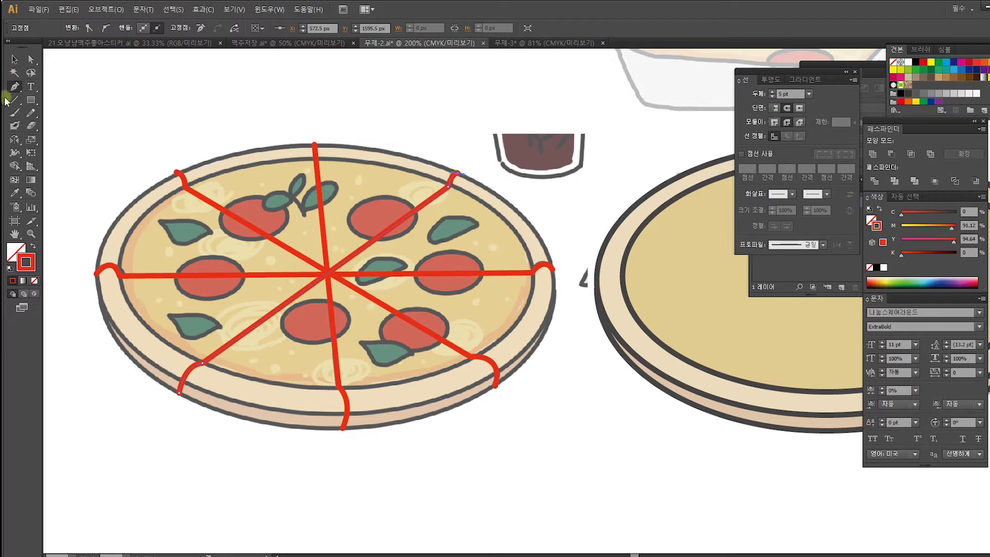
# Step: Copy the red slice cuts from the reference onto the vector pizza, align them with its crust and group them
pyautogui.click(15, 59)
pyautogui.moveTo(81, 104); pyautogui.dragTo(540, 435)
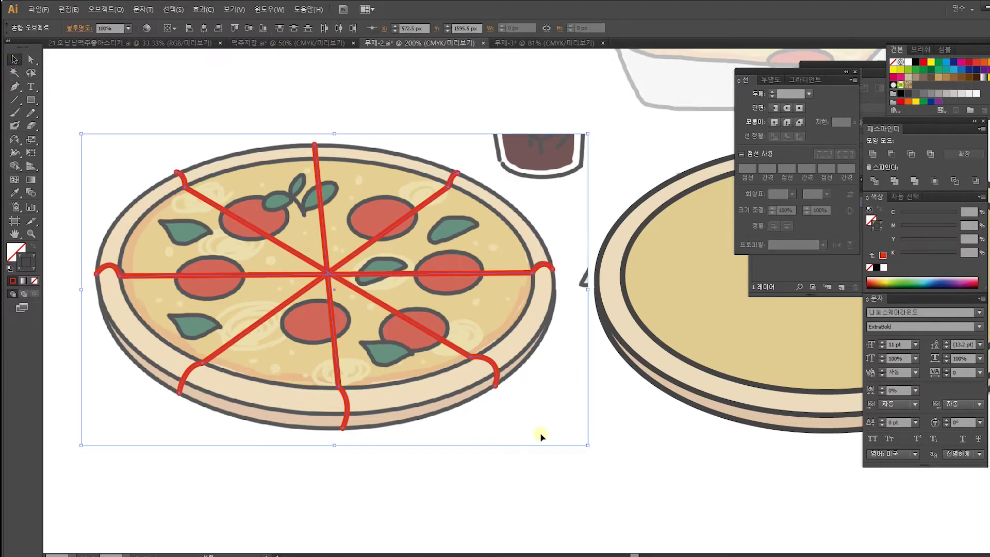
pyautogui.moveTo(553, 331); pyautogui.dragTo(172, 341)
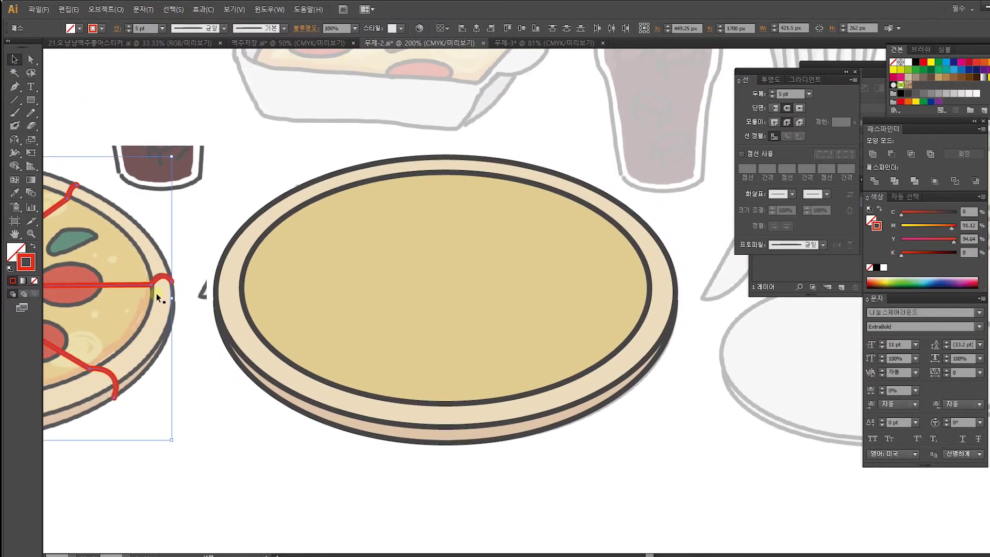
pyautogui.moveTo(155, 283); pyautogui.dragTo(658, 288)
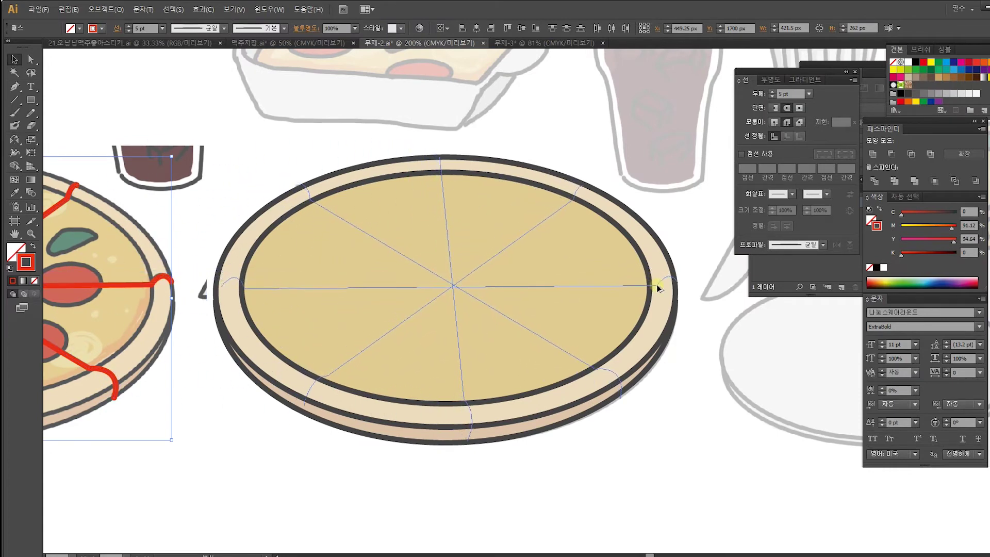
pyautogui.moveTo(656, 284); pyautogui.dragTo(654, 283)
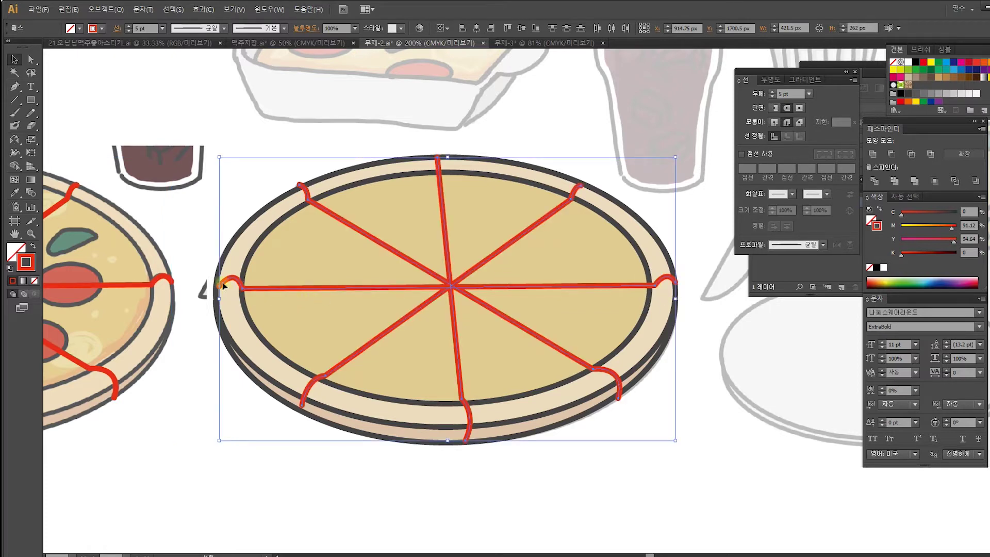
pyautogui.hotkey('ctrl', 'g')
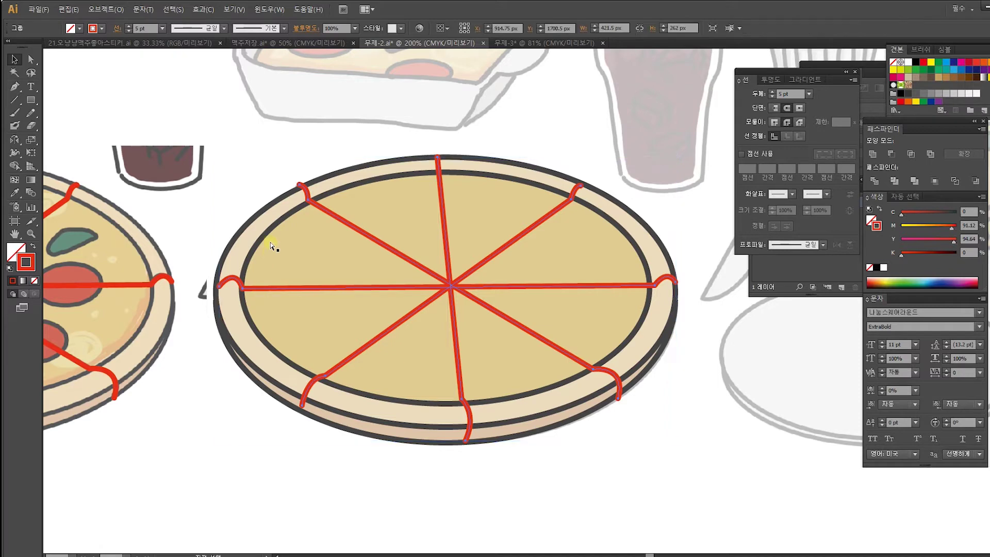
# Step: Match the grouped cut lines to the pizza's dark outline with the Eyedropper and give them round caps and joins
pyautogui.click(29, 59)
pyautogui.hotkey('ctrl', '=')
pyautogui.hotkey('ctrl', '=')
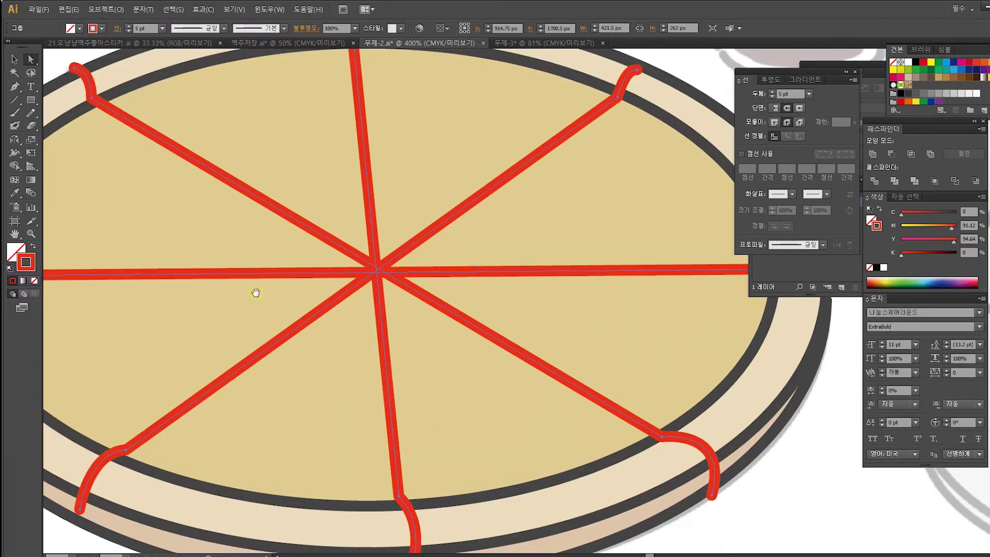
pyautogui.moveTo(250, 283); pyautogui.dragTo(584, 276)
pyautogui.doubleClick(26, 261)
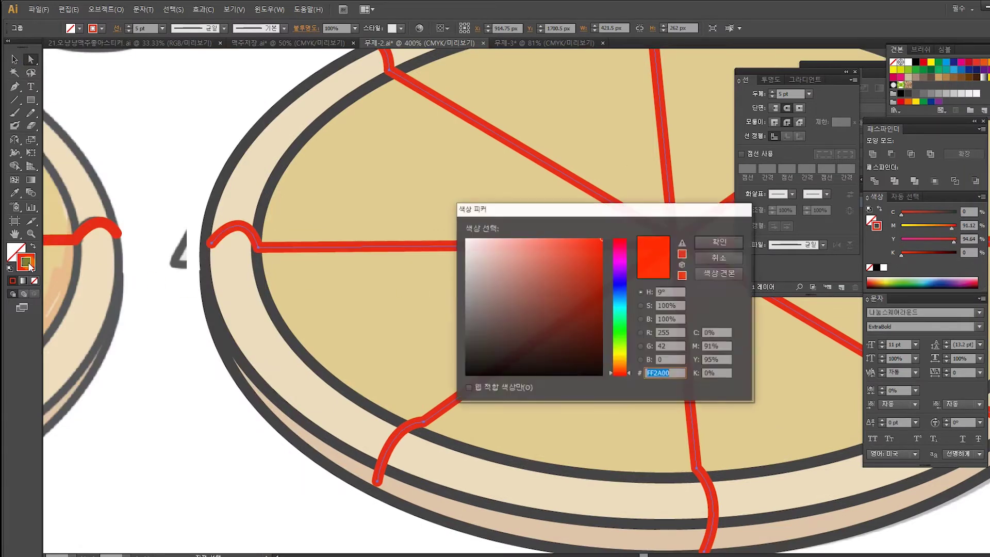
pyautogui.click(705, 259)
pyautogui.click(14, 193)
pyautogui.click(267, 192)
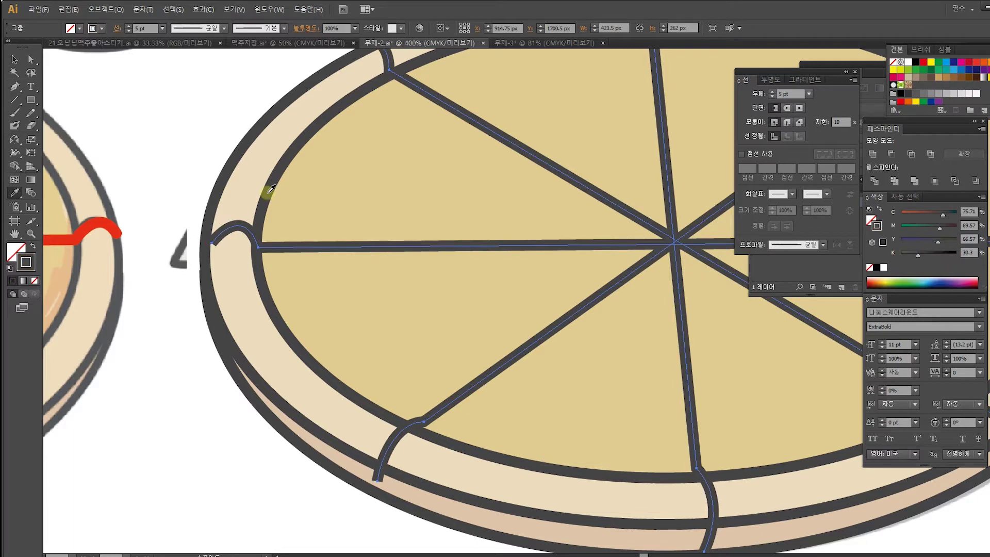
pyautogui.click(788, 122)
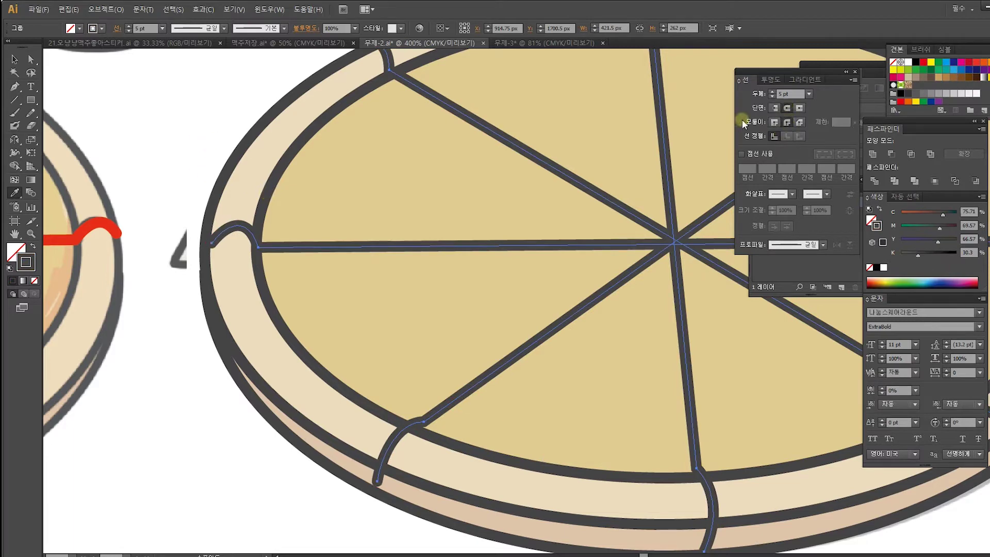
# Step: Align the anchor points of the horizontal cut's left end and the upper-left diagonal end with the crust and cheese outlines
pyautogui.press('a')
pyautogui.click(155, 112)
pyautogui.click(206, 246)
pyautogui.moveTo(204, 244); pyautogui.dragTo(205, 243)
pyautogui.moveTo(243, 202); pyautogui.dragTo(235, 205)
pyautogui.moveTo(395, 200); pyautogui.dragTo(351, 340)
pyautogui.click(344, 207)
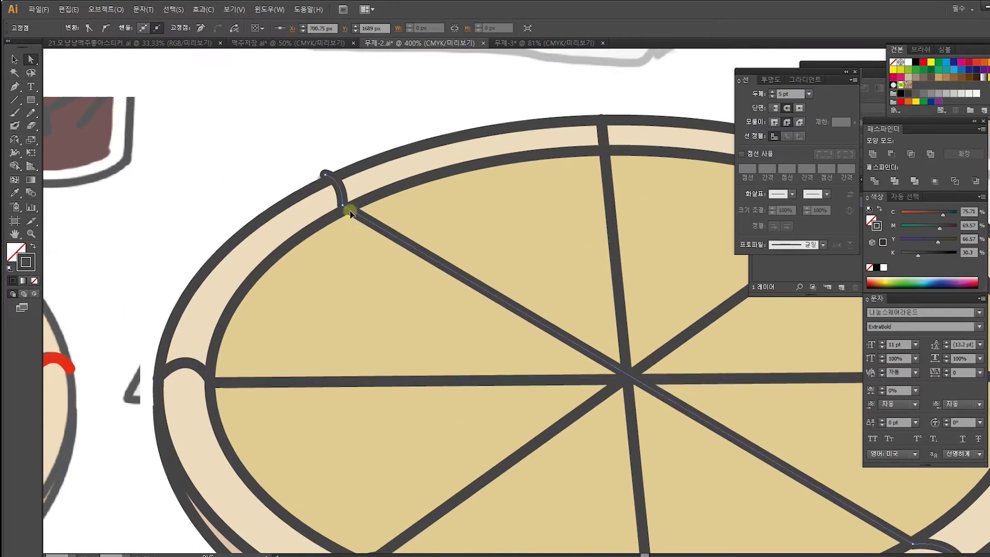
pyautogui.moveTo(344, 208); pyautogui.dragTo(350, 210)
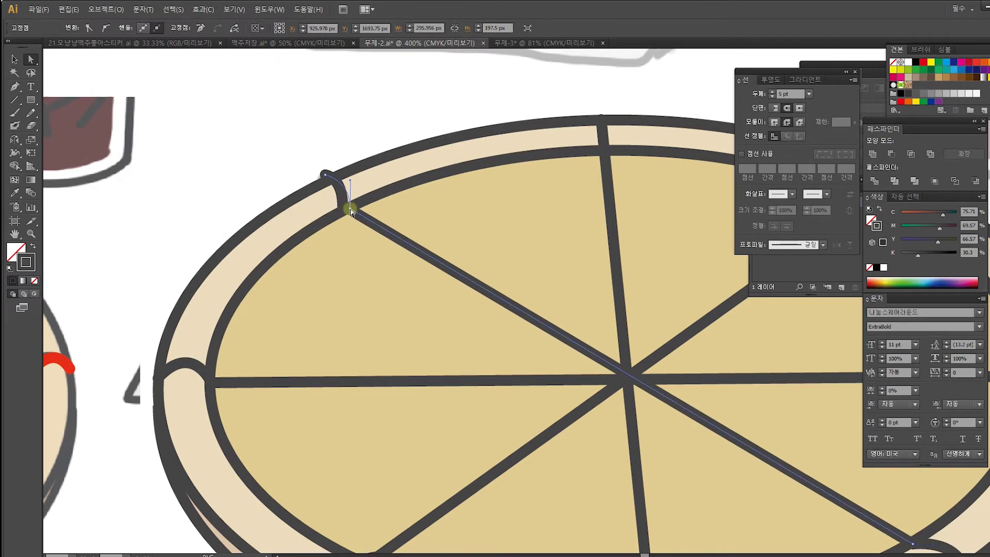
pyautogui.moveTo(326, 176); pyautogui.dragTo(324, 182)
# Step: Align the anchor points of the upper-right diagonal end and the horizontal cut's right end with the crust and cheese outlines
pyautogui.moveTo(664, 244); pyautogui.dragTo(486, 267)
pyautogui.moveTo(558, 313); pyautogui.dragTo(437, 297)
pyautogui.click(588, 184)
pyautogui.moveTo(596, 180); pyautogui.dragTo(593, 180)
pyautogui.moveTo(663, 314); pyautogui.dragTo(589, 203)
pyautogui.moveTo(662, 268); pyautogui.dragTo(651, 268)
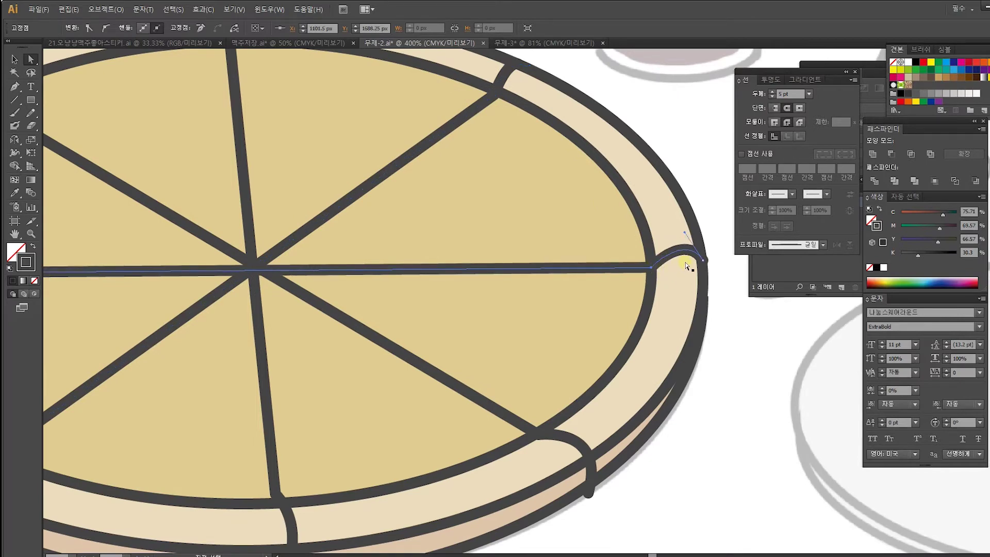
pyautogui.click(702, 261)
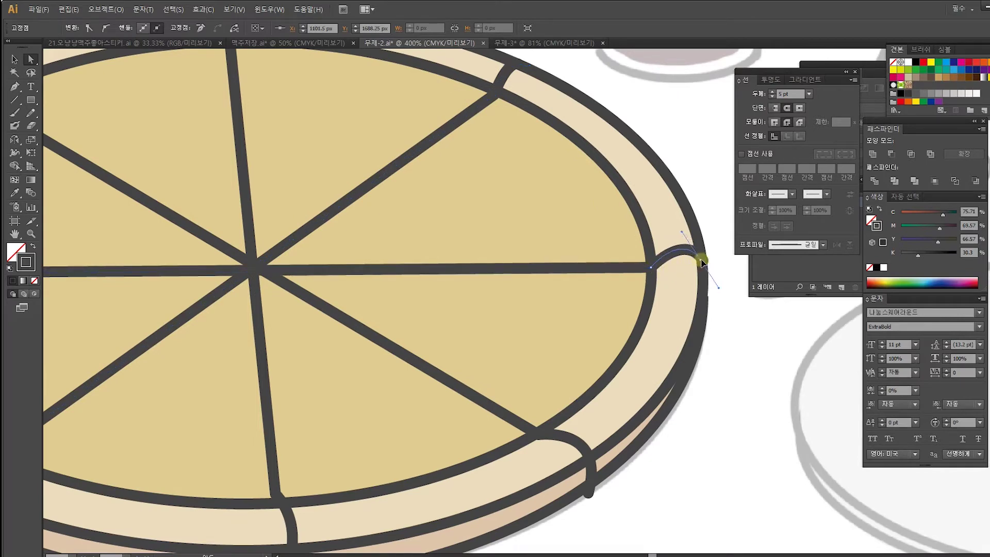
# Step: Adjust the lower ends of both diagonal cuts to meet the crust's bottom outline, and move the lower-left bend onto the cheese edge
pyautogui.press('space')
pyautogui.moveTo(647, 356); pyautogui.dragTo(724, 258)
pyautogui.click(666, 395)
pyautogui.click(664, 389)
pyautogui.moveTo(664, 390); pyautogui.dragTo(664, 390)
pyautogui.press('space')
pyautogui.moveTo(435, 417); pyautogui.dragTo(559, 386)
pyautogui.moveTo(182, 384); pyautogui.dragTo(245, 416)
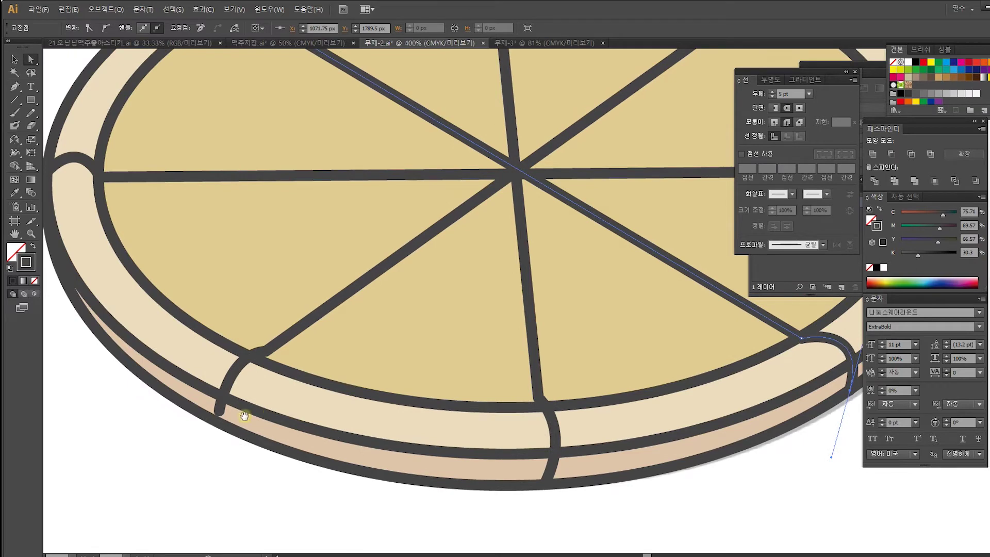
pyautogui.click(218, 411)
pyautogui.moveTo(218, 411); pyautogui.dragTo(215, 420)
pyautogui.moveTo(268, 355); pyautogui.dragTo(257, 355)
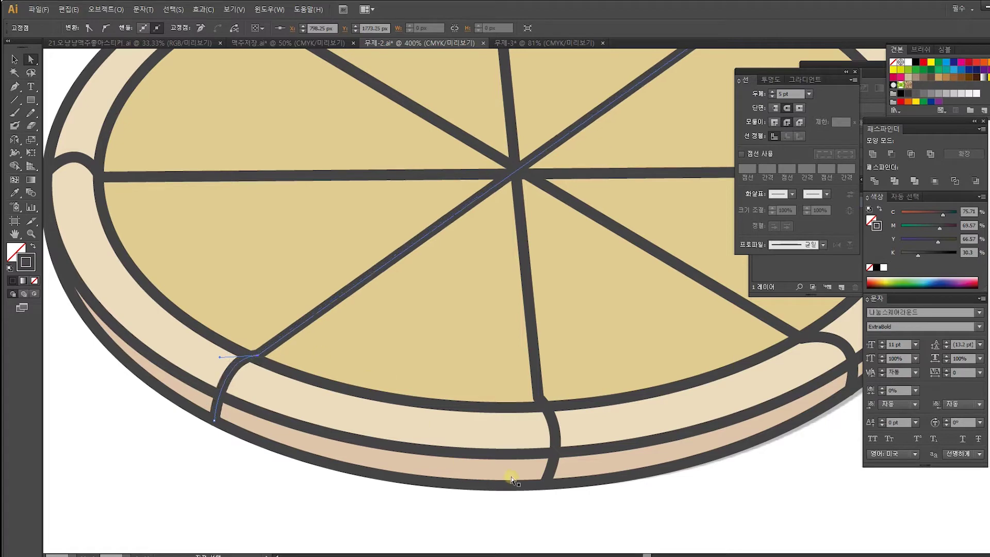
# Step: Move the vertical cut's lower bend point onto the cheese edge
pyautogui.click(539, 399)
pyautogui.click(538, 398)
pyautogui.moveTo(538, 398); pyautogui.dragTo(575, 435)
pyautogui.click(572, 433)
pyautogui.click(585, 390)
# Step: Isolate the group of cut lines and move the horizontal cut slightly upward
pyautogui.hotkey('ctrl', '-')
pyautogui.hotkey('ctrl', '-')
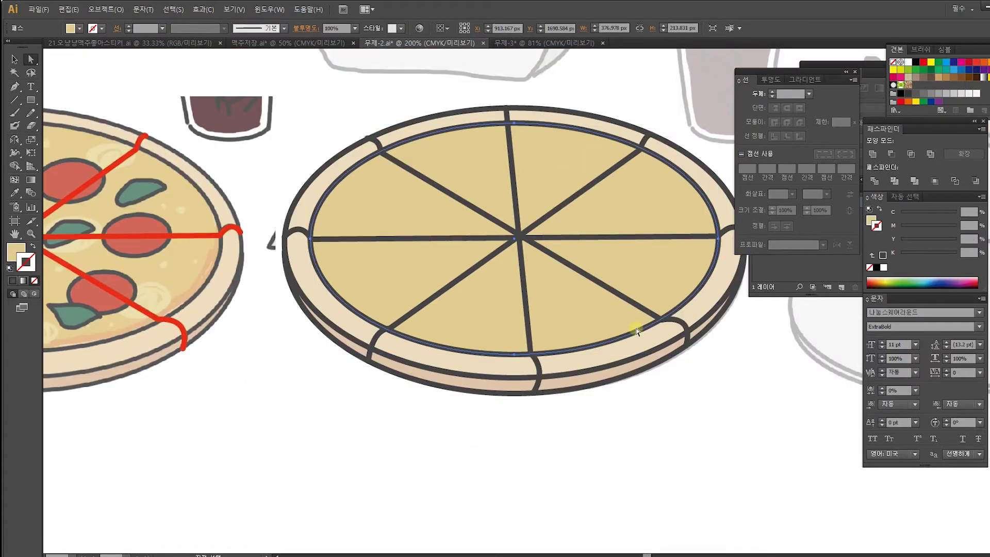
pyautogui.moveTo(633, 303); pyautogui.dragTo(523, 388)
pyautogui.click(15, 59)
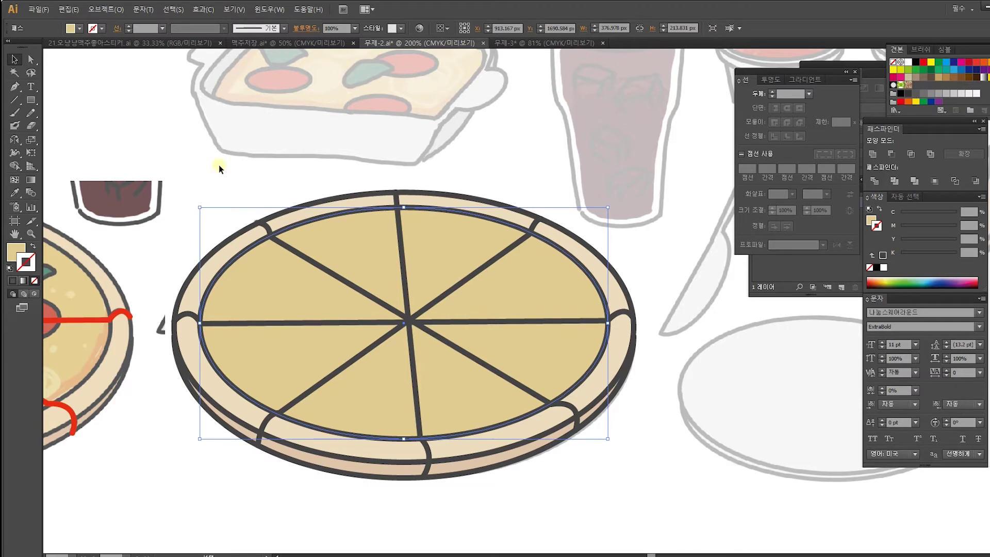
pyautogui.click(475, 322)
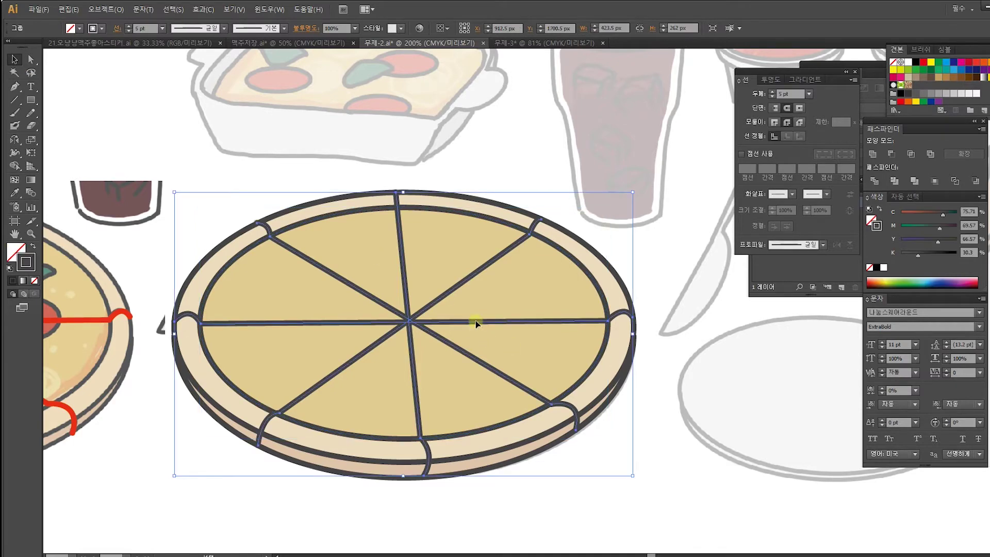
pyautogui.doubleClick(476, 322)
pyautogui.press('Escape')
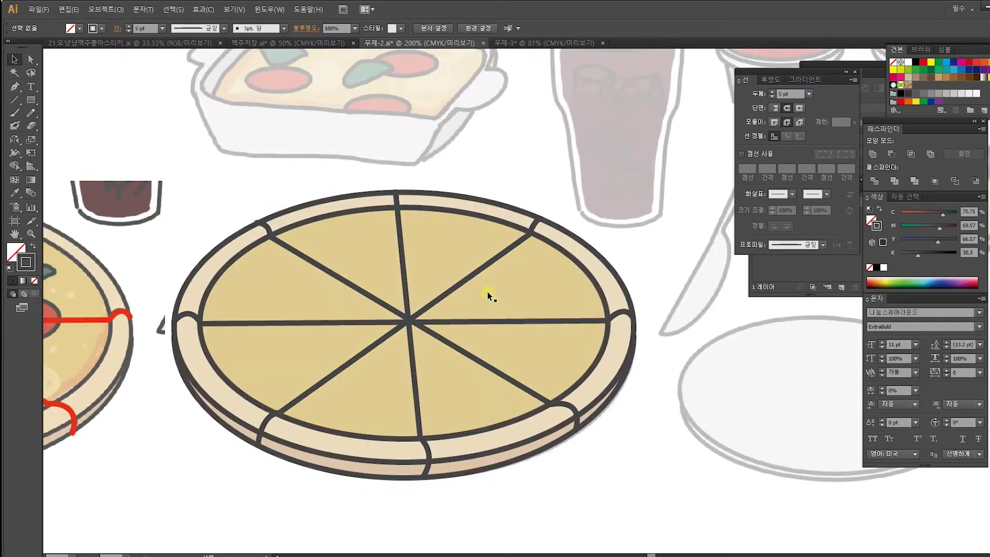
pyautogui.click(460, 322)
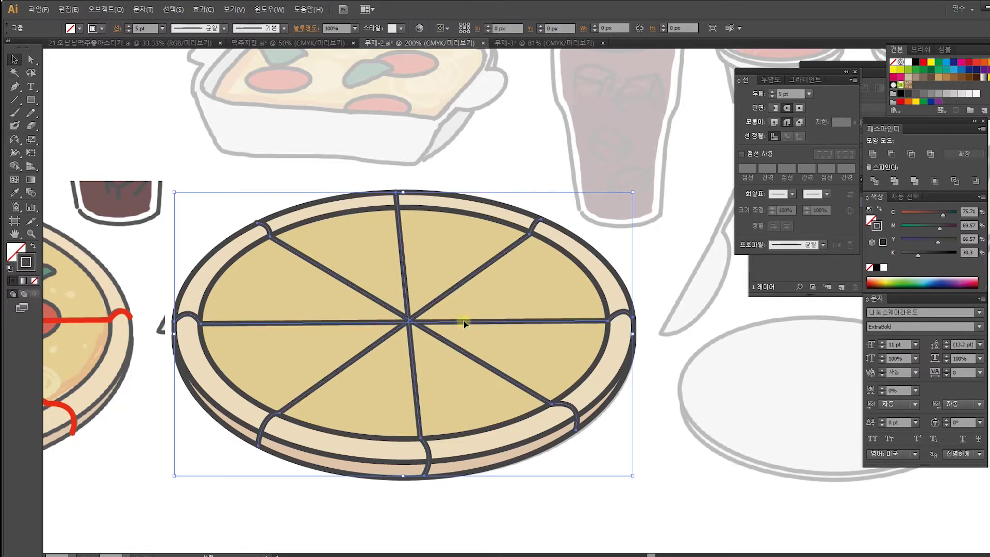
pyautogui.doubleClick(463, 320)
pyautogui.click(463, 320)
pyautogui.moveTo(464, 321); pyautogui.dragTo(464, 310)
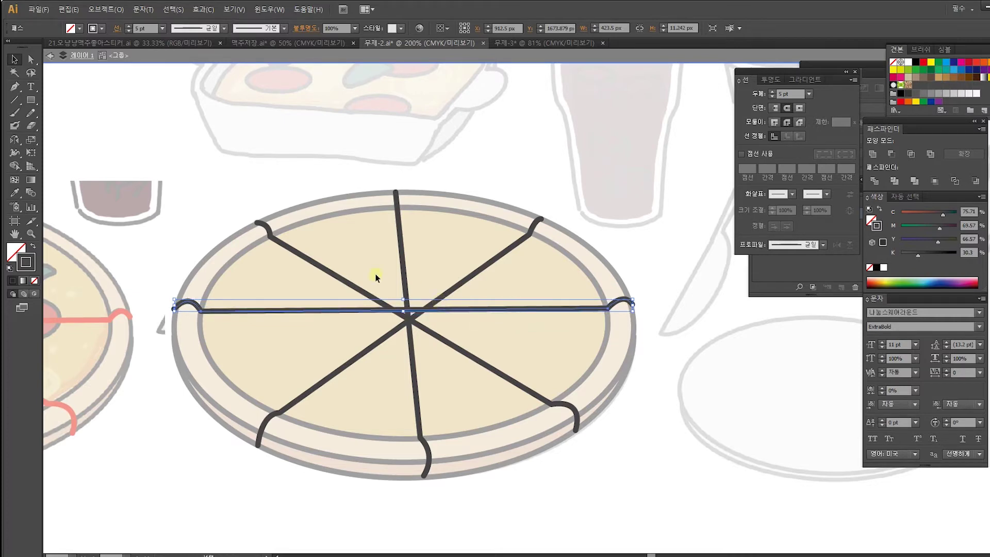
# Step: Shift the lower ends of both diagonal cuts outward and upward along the crust so the diagonals cross on the horizontal cut
pyautogui.click(31, 58)
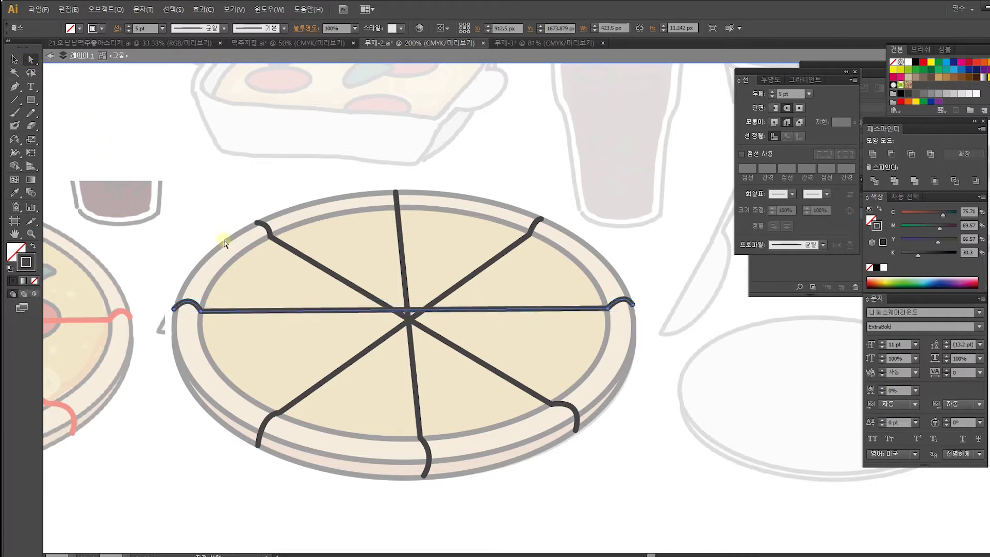
pyautogui.click(357, 351)
pyautogui.moveTo(303, 476); pyautogui.dragTo(242, 388)
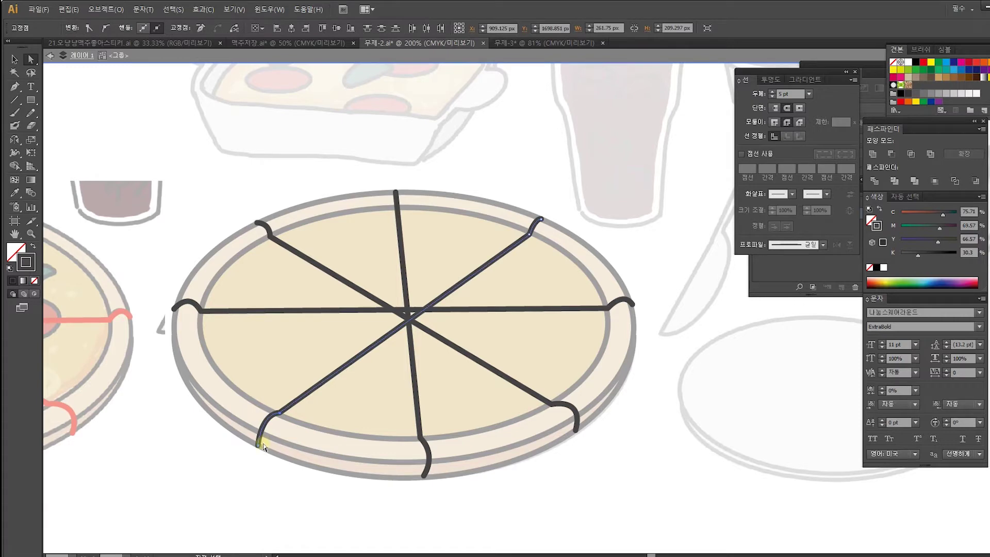
pyautogui.moveTo(261, 442); pyautogui.dragTo(243, 436)
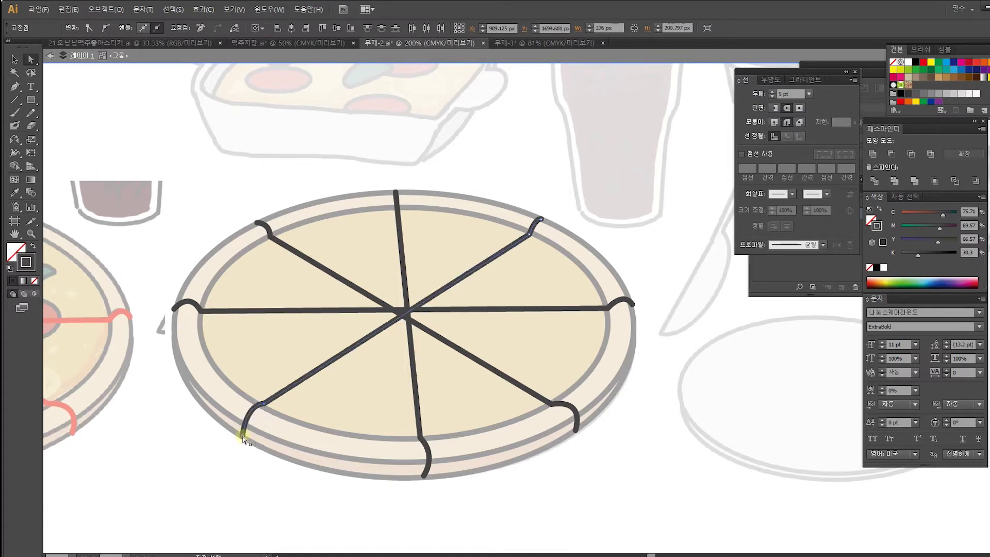
pyautogui.click(578, 429)
pyautogui.moveTo(576, 431); pyautogui.dragTo(595, 423)
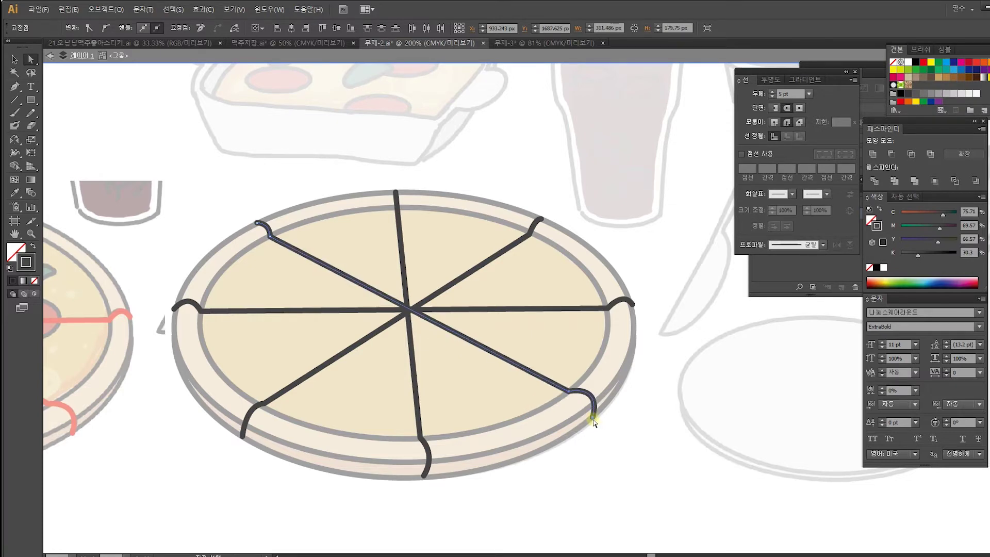
# Step: Shift the vertical cut's curved lower end slightly to the right along the bottom crust, and deselect it
pyautogui.click(456, 438)
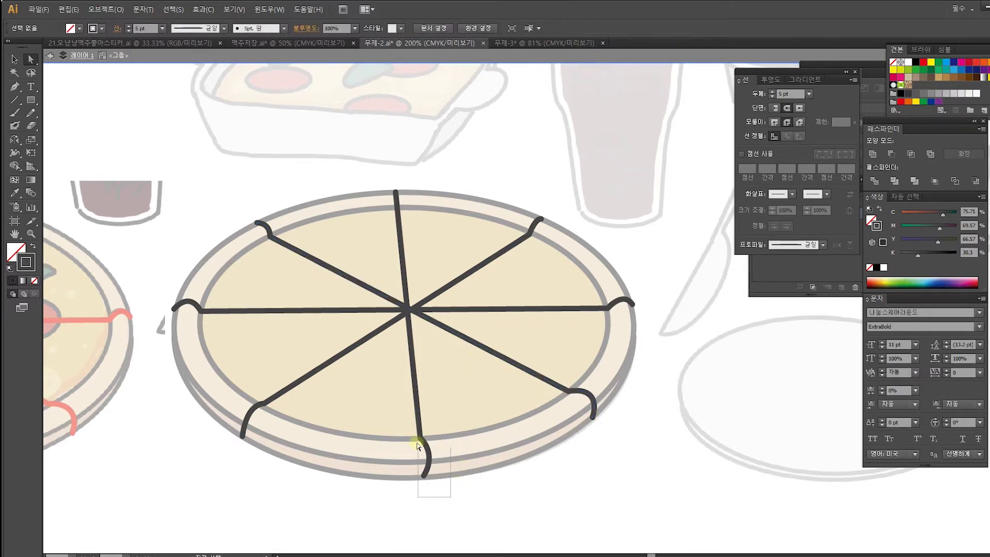
pyautogui.click(425, 476)
pyautogui.moveTo(426, 477); pyautogui.dragTo(430, 479)
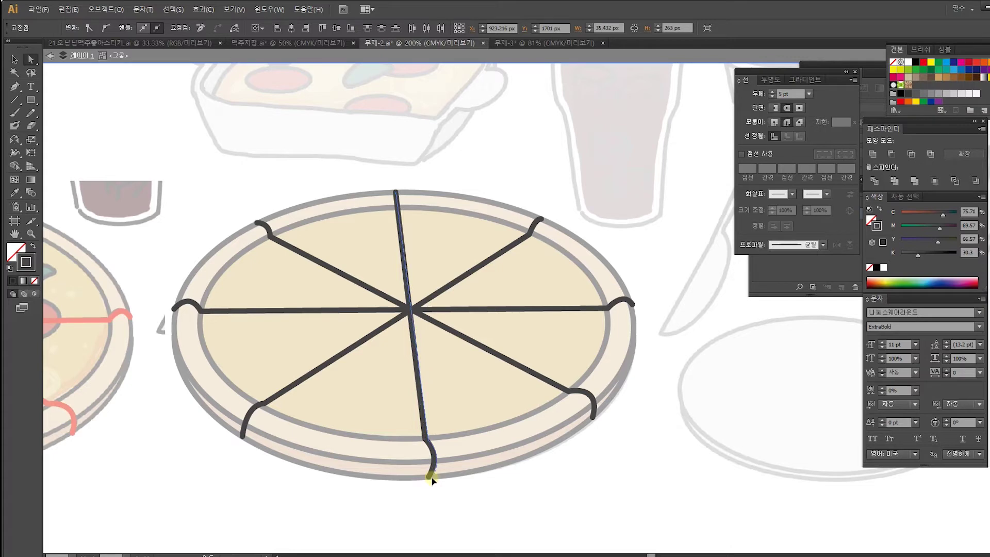
pyautogui.moveTo(431, 479); pyautogui.dragTo(434, 481)
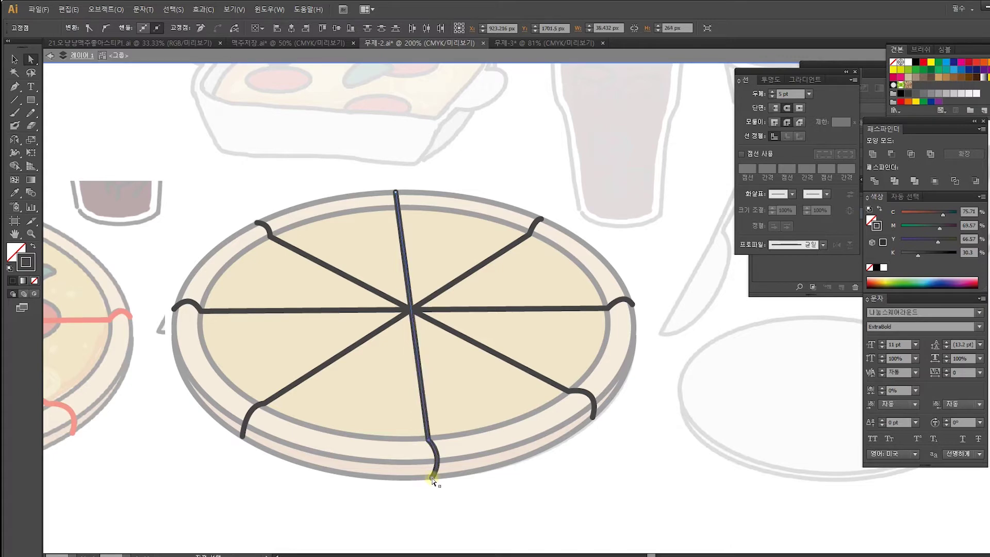
pyautogui.click(508, 464)
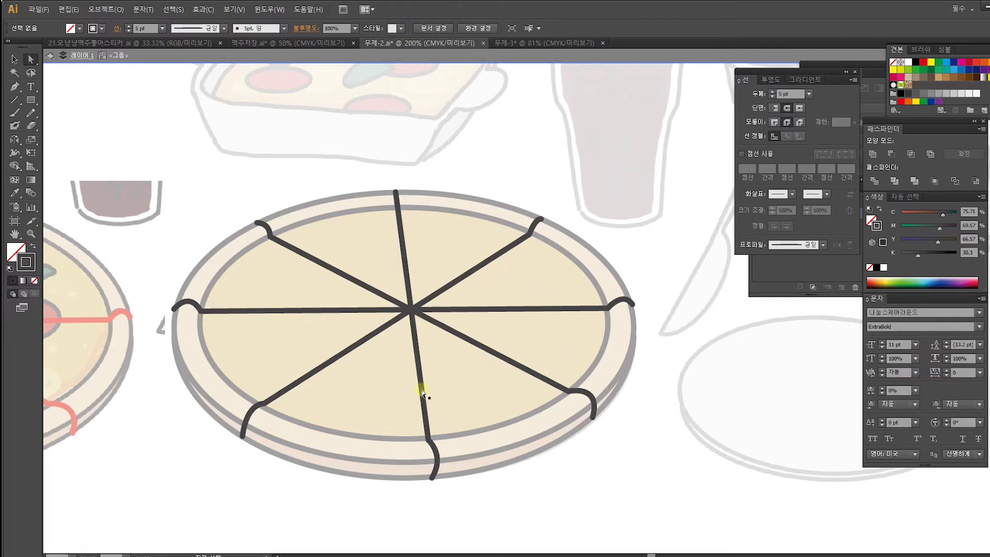
# Step: Move the vertical cut's upper end point down from the outer crust edge onto the cheese edge
pyautogui.click(400, 214)
pyautogui.hotkey('ctrl', '+')
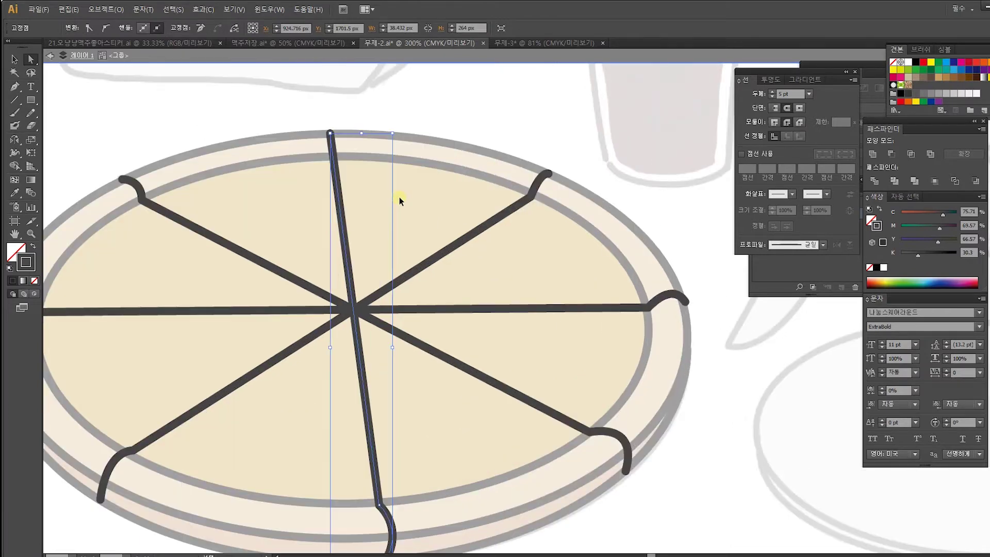
pyautogui.hotkey('ctrl', '+')
pyautogui.hotkey('ctrl', '+')
pyautogui.moveTo(355, 127); pyautogui.dragTo(359, 172)
# Step: Extend the vertical cut with a curved Pen segment across the upper crust to its outer edge, and leave group isolation
pyautogui.click(15, 86)
pyautogui.click(359, 170)
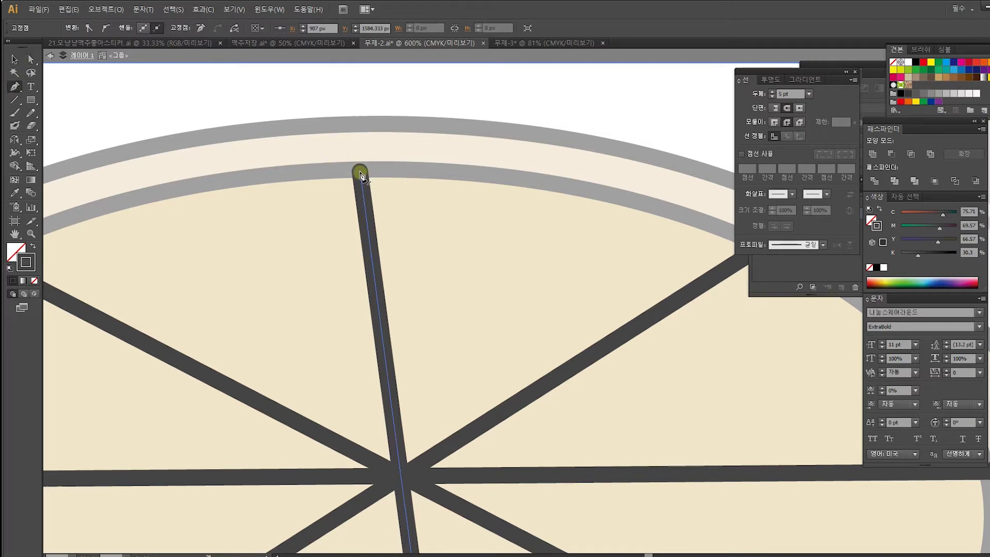
pyautogui.moveTo(354, 124)
pyautogui.mouseDown()
pyautogui.moveTo(331, 97)
pyautogui.moveTo(329, 108)
pyautogui.mouseUp()
pyautogui.click(15, 59)
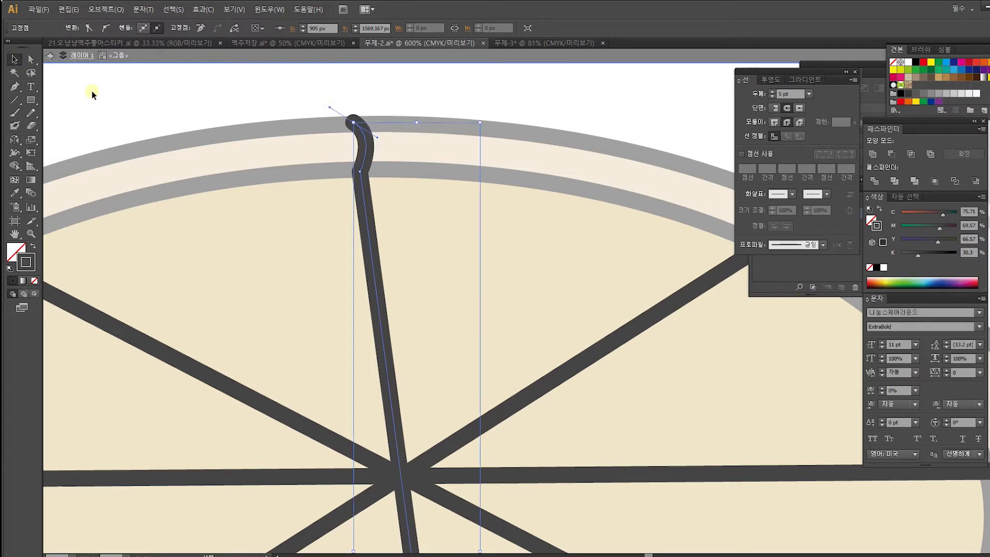
pyautogui.doubleClick(172, 95)
pyautogui.hotkey('ctrl', '-')
pyautogui.hotkey('ctrl', '-')
pyautogui.hotkey('ctrl', '-')
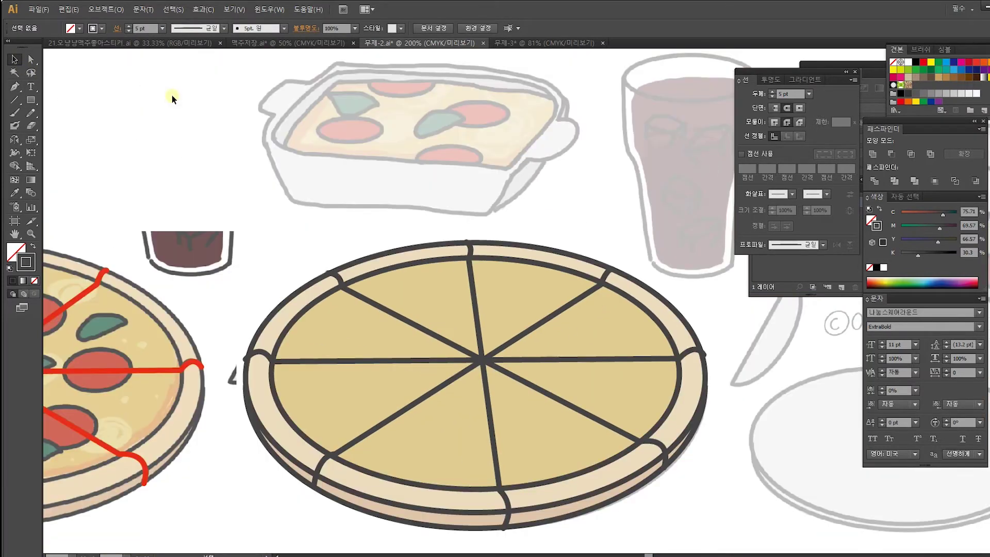
# Step: Try thinner stroke weights on the group of cut lines, settle on 2 pt, and deselect the group
pyautogui.moveTo(426, 373); pyautogui.dragTo(543, 304)
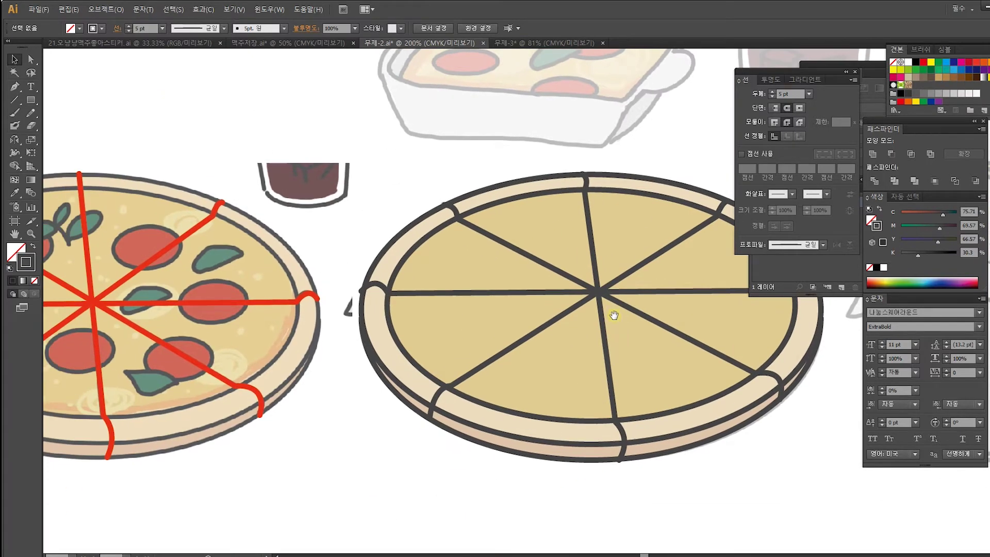
pyautogui.moveTo(485, 344); pyautogui.dragTo(509, 360)
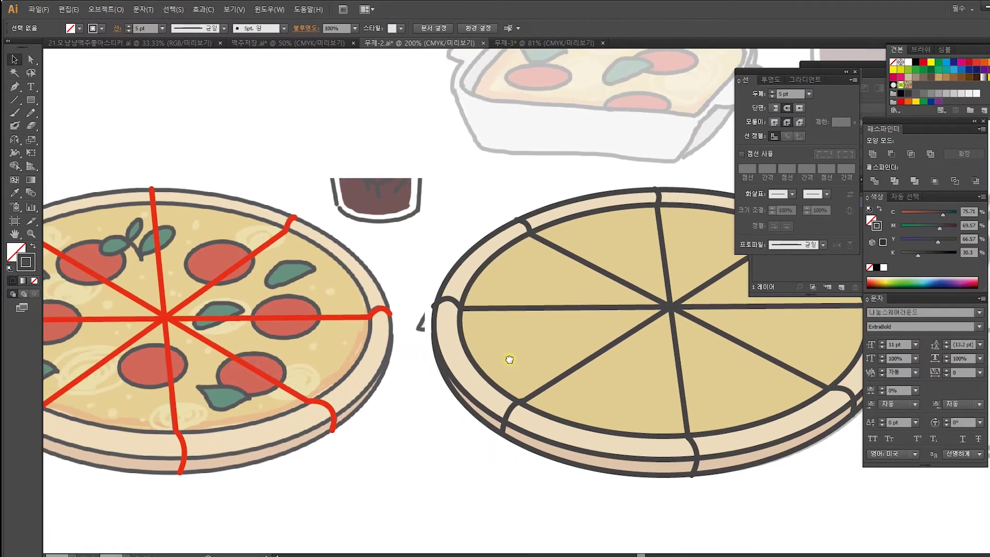
pyautogui.moveTo(573, 404); pyautogui.dragTo(457, 382)
pyautogui.click(548, 307)
pyautogui.click(809, 94)
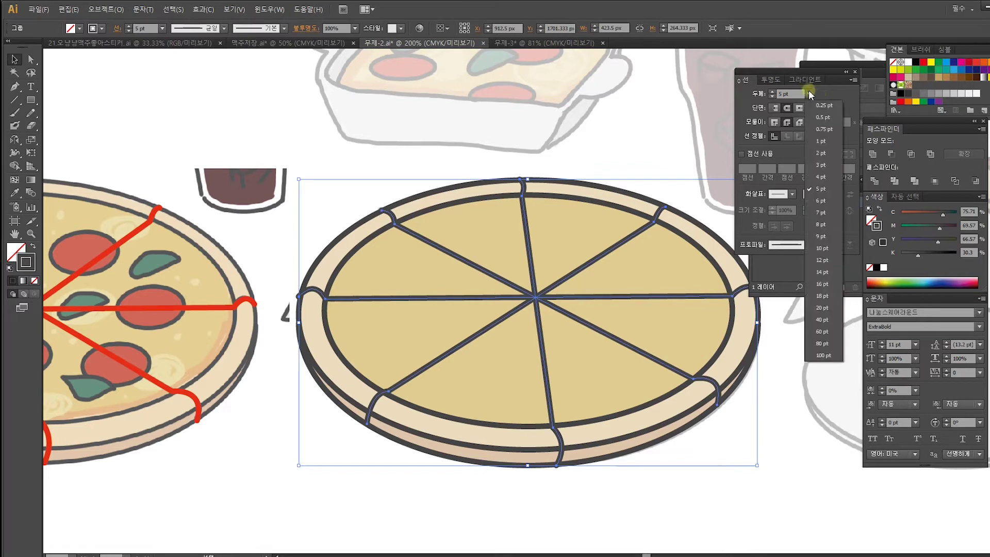
pyautogui.click(824, 150)
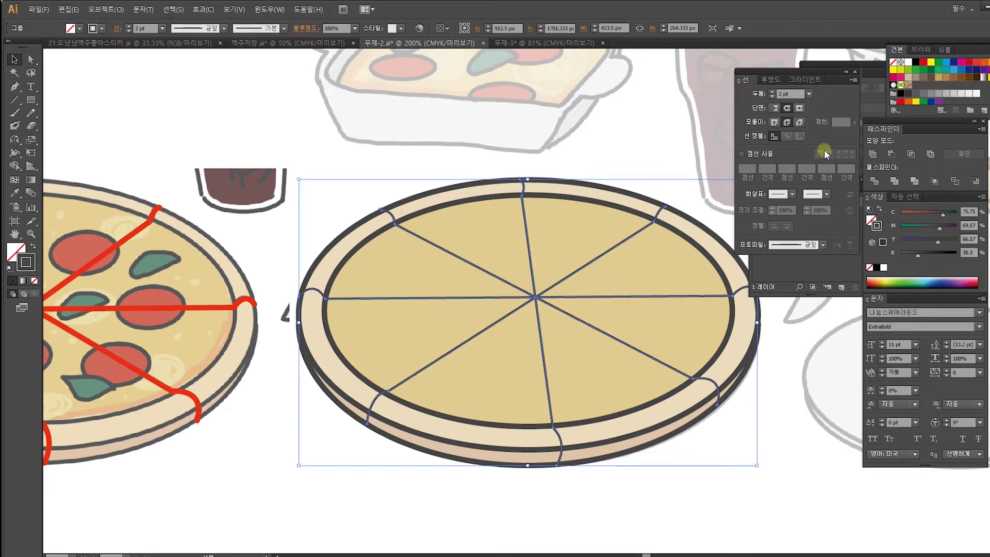
pyautogui.click(809, 94)
pyautogui.click(814, 138)
pyautogui.click(809, 93)
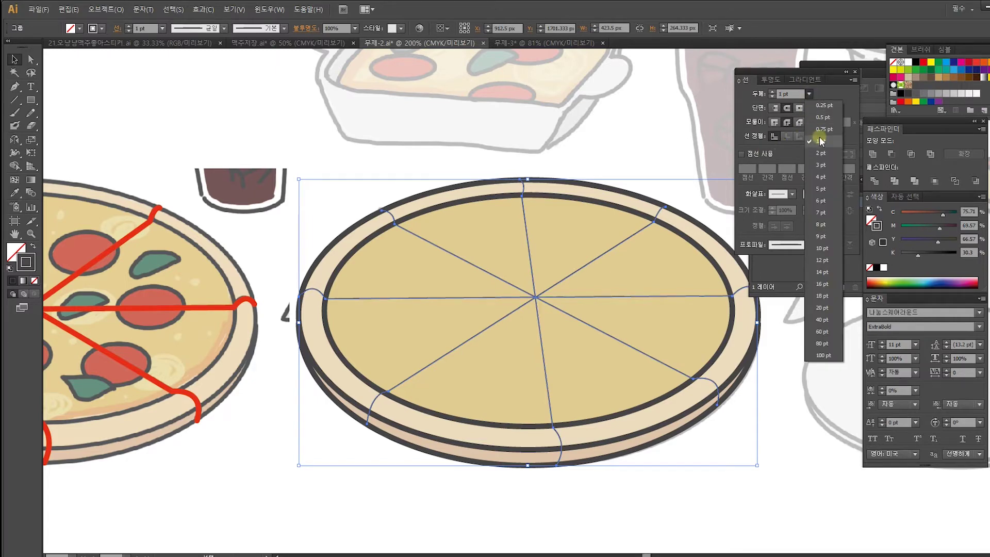
pyautogui.click(821, 150)
pyautogui.click(644, 167)
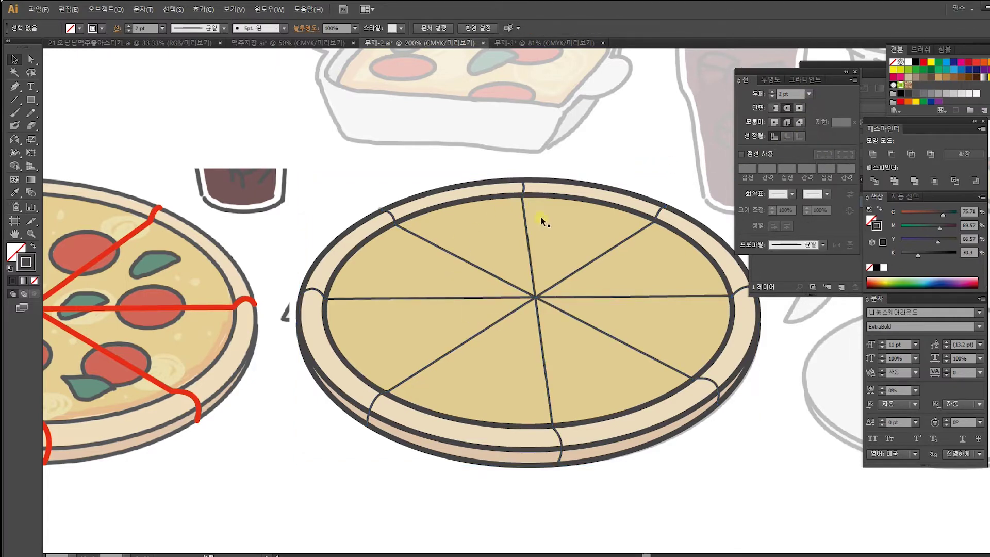
# Step: Move the red guide lines off the hand-drawn pizza to the empty area below it, and save the document
pyautogui.moveTo(358, 298); pyautogui.dragTo(608, 257)
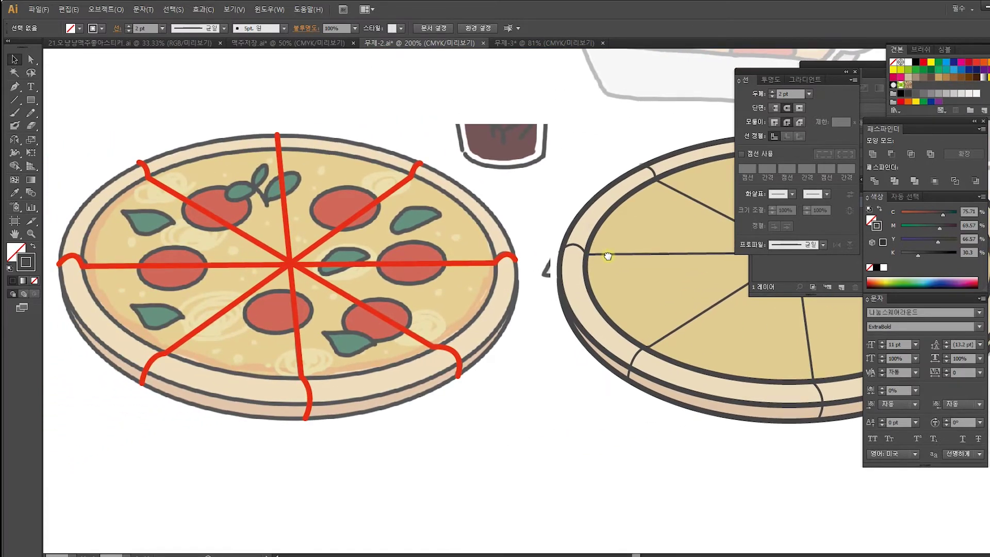
pyautogui.click(441, 264)
pyautogui.moveTo(174, 102); pyautogui.dragTo(419, 401)
pyautogui.keyDown('shift'); pyautogui.click(470, 315); pyautogui.keyUp('shift')
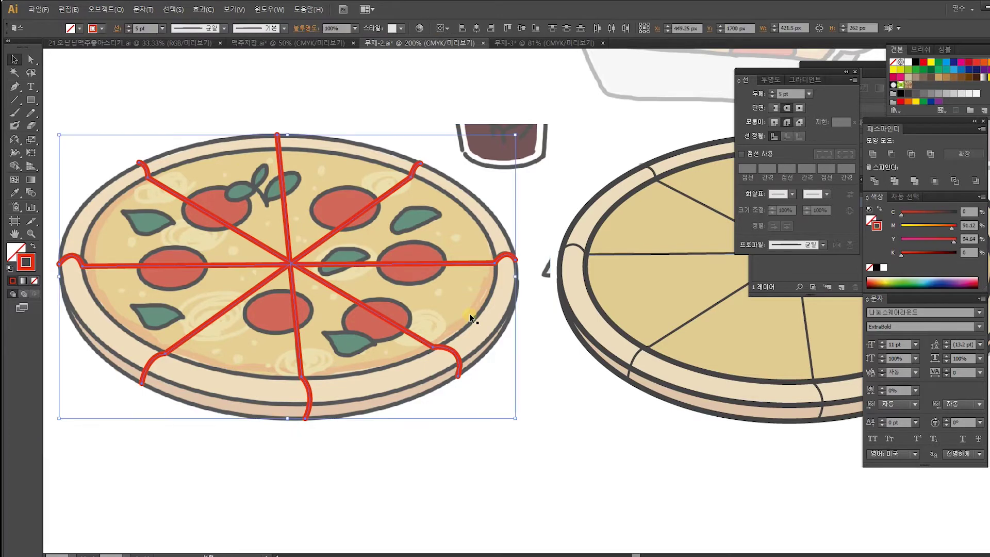
pyautogui.press('p')
pyautogui.click(15, 60)
pyautogui.moveTo(397, 190); pyautogui.dragTo(379, 500)
pyautogui.click(414, 439)
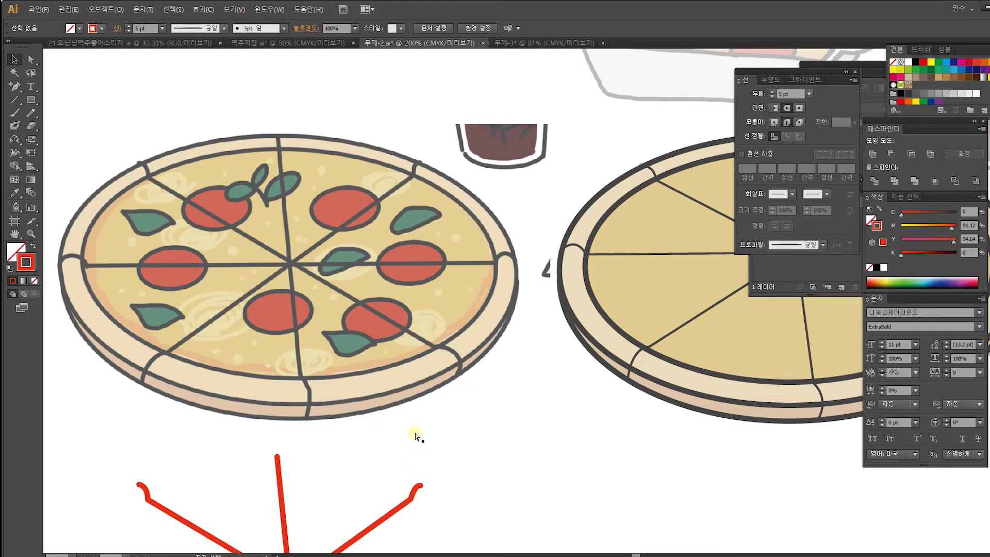
pyautogui.hotkey('ctrl', 's')
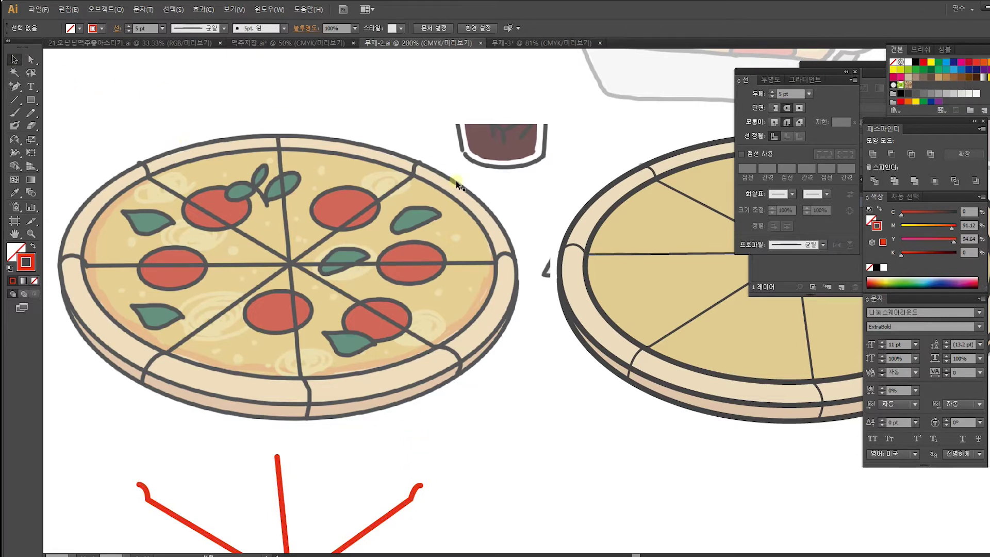
# Step: Draw an ellipse about 64 by 39 px over the leftmost pepperoni of the hand-drawn pizza
pyautogui.moveTo(521, 261); pyautogui.dragTo(516, 289)
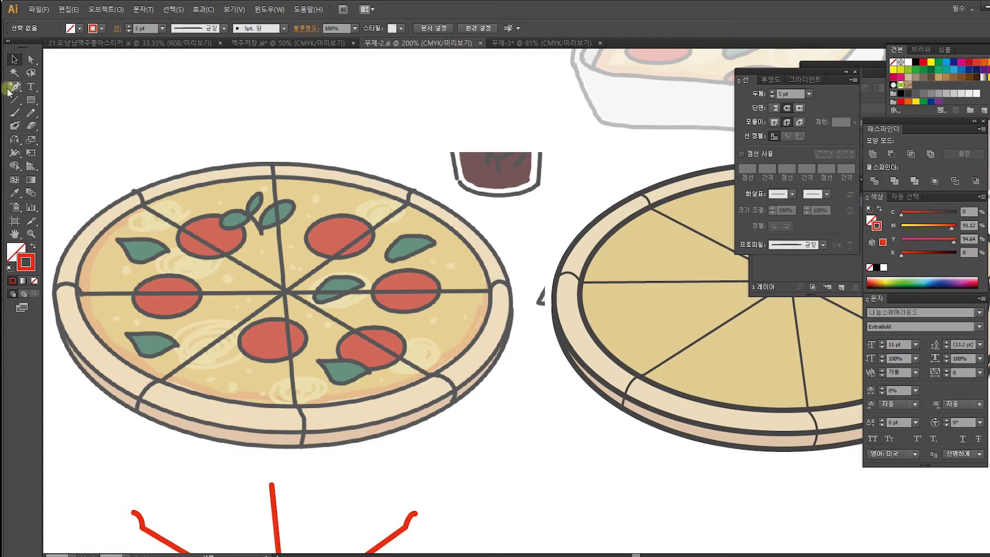
pyautogui.moveTo(31, 100); pyautogui.dragTo(84, 124)
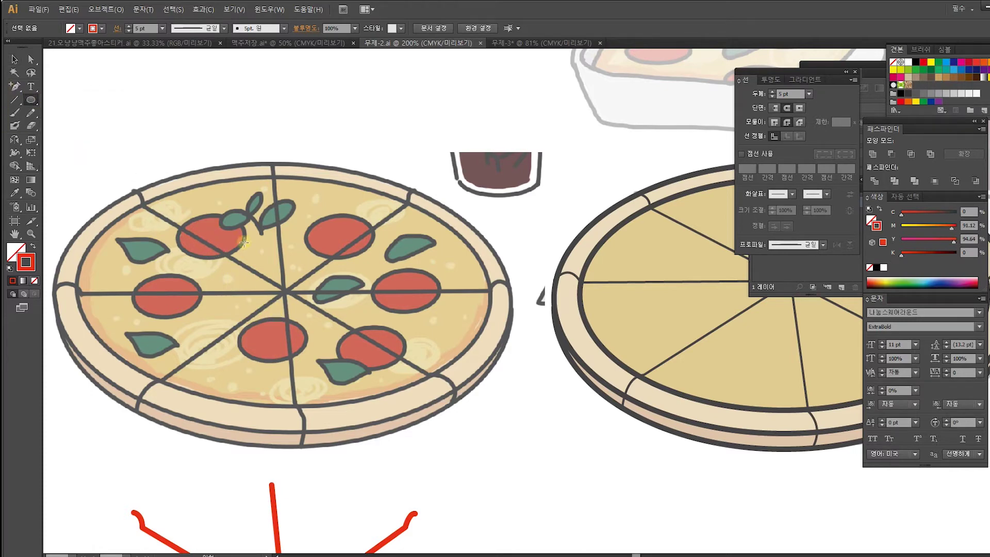
pyautogui.hotkey('ctrl', '+')
pyautogui.hotkey('ctrl', '+')
pyautogui.moveTo(303, 281); pyautogui.dragTo(590, 299)
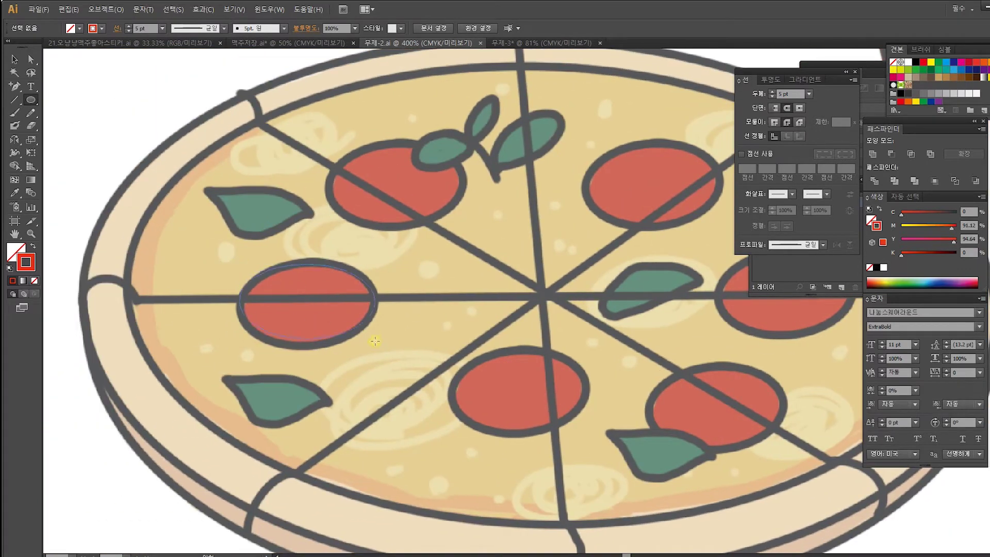
pyautogui.moveTo(377, 347); pyautogui.dragTo(379, 343)
pyautogui.moveTo(377, 343); pyautogui.dragTo(380, 348)
# Step: Apply the vector pizza's dark outline to the ellipse and add a matching red-filled ellipse behind it, sampled from the sketch
pyautogui.click(14, 193)
pyautogui.hscroll(10, 397, 347)
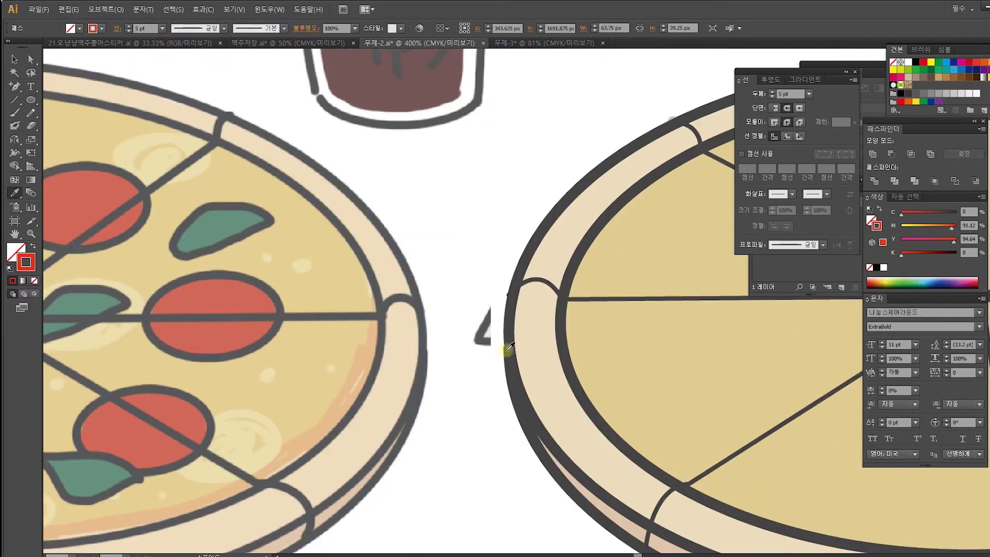
pyautogui.click(509, 346)
pyautogui.hscroll(-10, 389, 303)
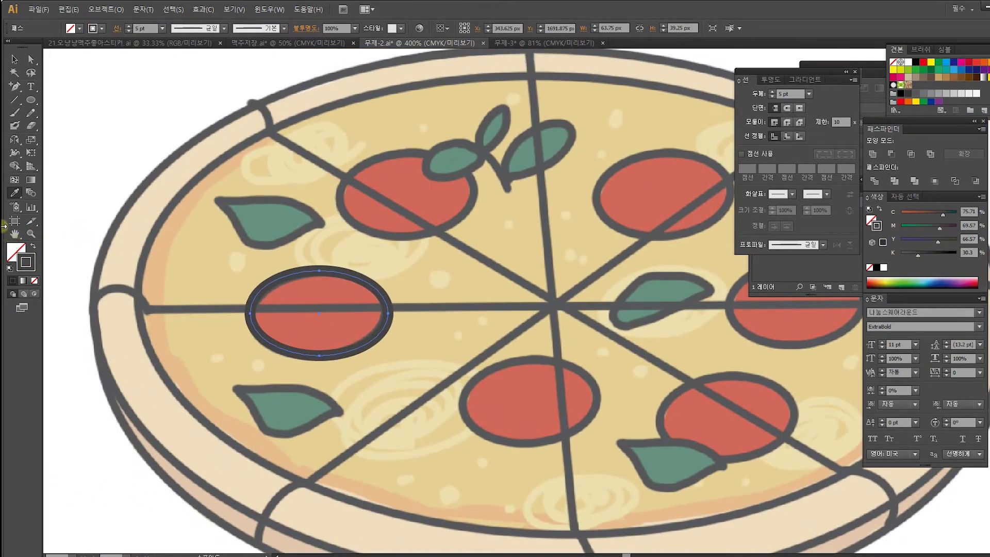
pyautogui.click(302, 293)
pyautogui.click(16, 58)
pyautogui.hotkey('ctrl', '[')
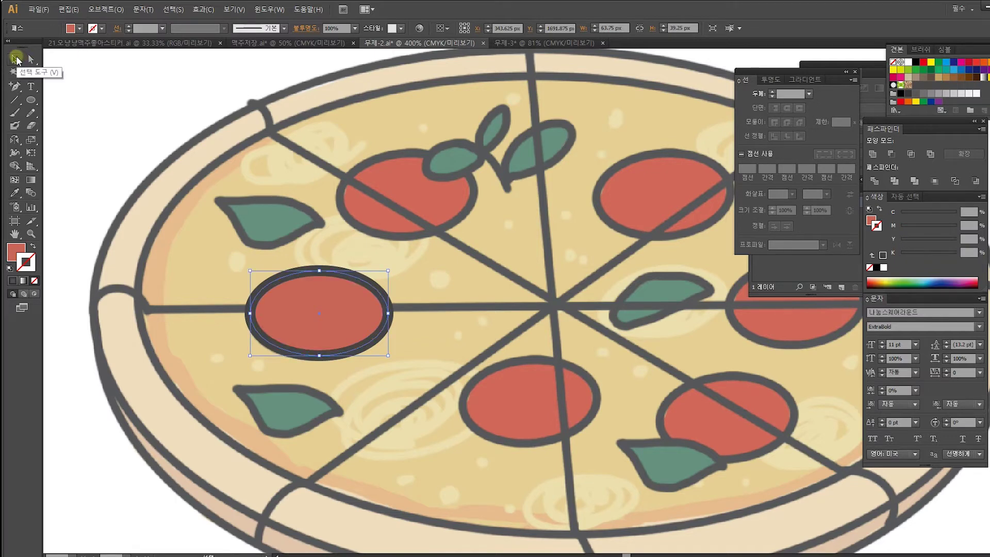
# Step: Lock the hand-drawn sketch and group the pepperoni's dark outline with its red fill
pyautogui.keyDown('shift'); pyautogui.click(373, 322); pyautogui.keyUp('shift')
pyautogui.keyDown('shift'); pyautogui.click(360, 318); pyautogui.keyUp('shift')
pyautogui.moveTo(110, 125); pyautogui.dragTo(299, 293)
pyautogui.hotkey('ctrl', 'z')
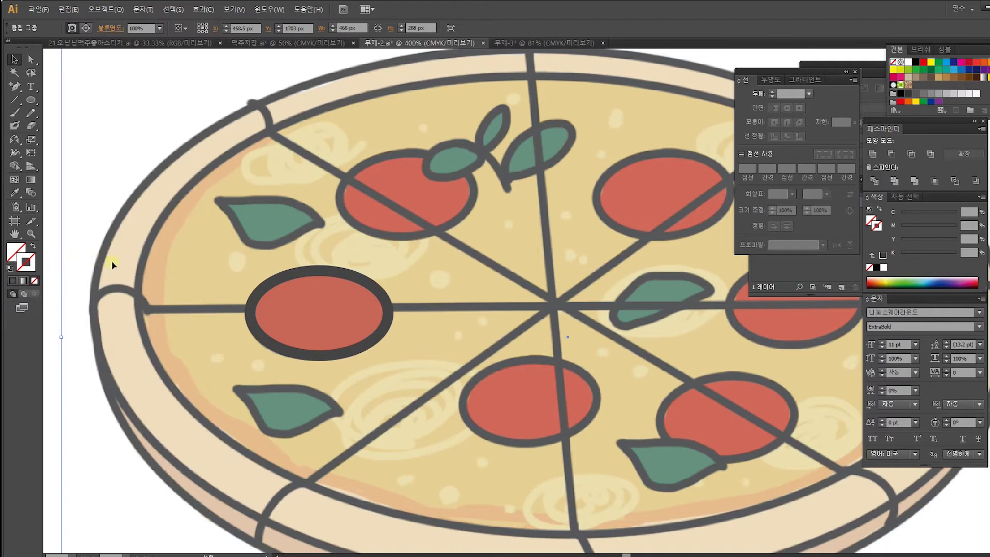
pyautogui.hotkey('ctrl', '2')
pyautogui.click(341, 272)
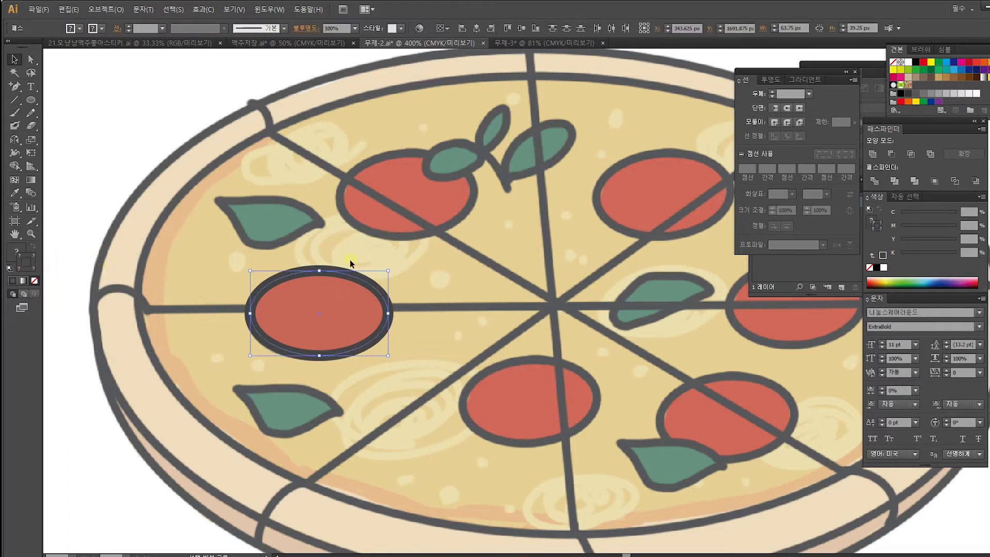
pyautogui.press('a')
pyautogui.hotkey('ctrl', '-')
pyautogui.hotkey('ctrl', '-')
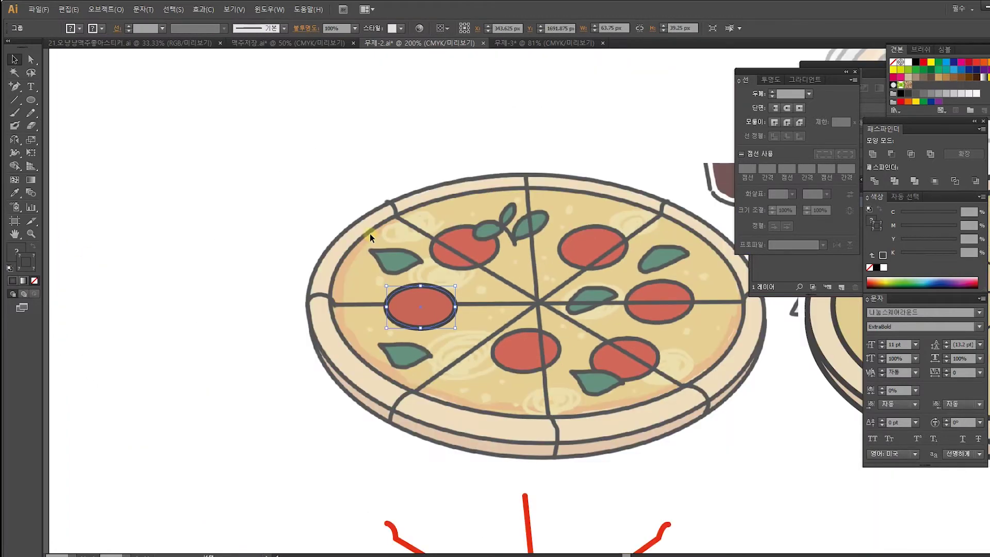
# Step: Duplicate the grouped pepperoni onto the other five pepperonis of the hand-drawn pizza
pyautogui.moveTo(442, 325); pyautogui.dragTo(106, 292)
pyautogui.click(107, 291)
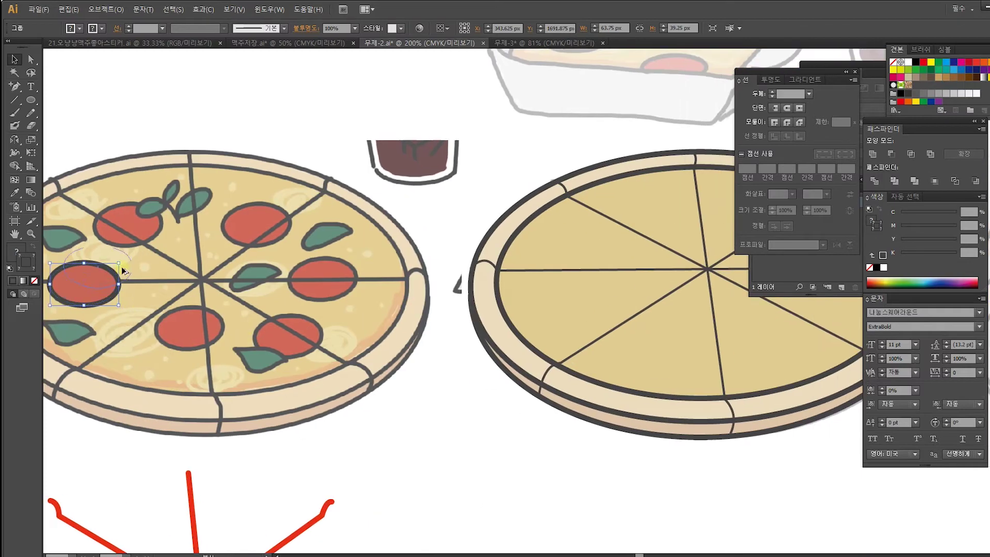
pyautogui.click(148, 230)
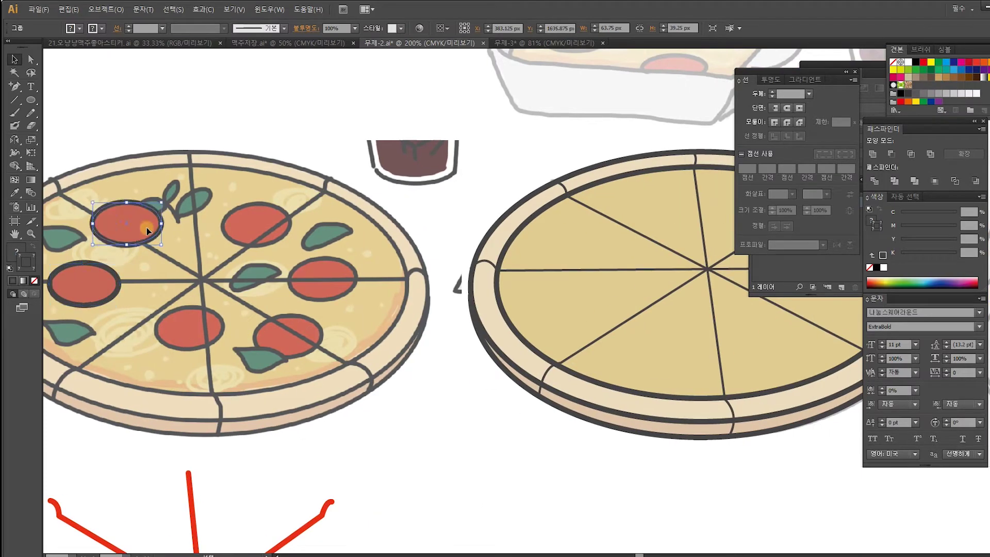
pyautogui.click(264, 228)
pyautogui.click(329, 282)
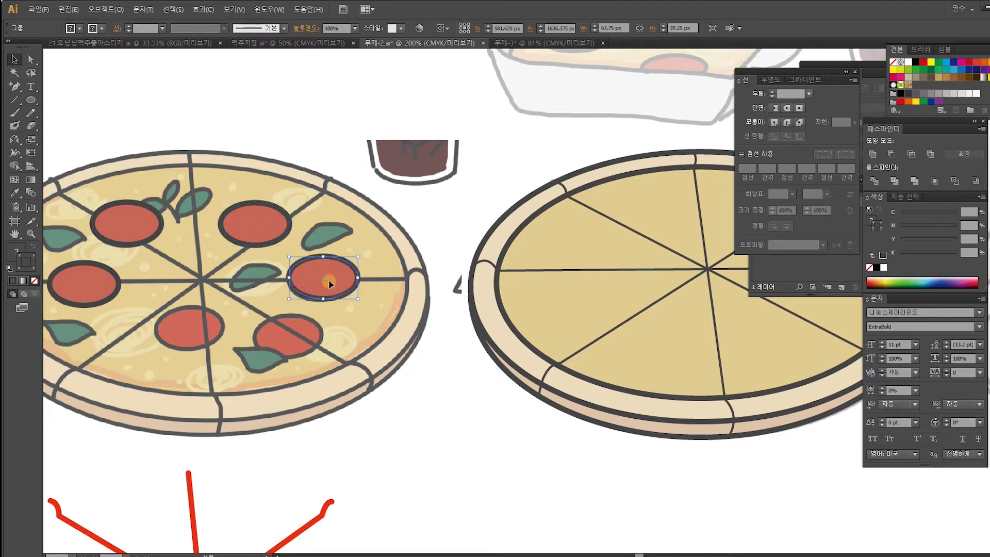
pyautogui.click(293, 338)
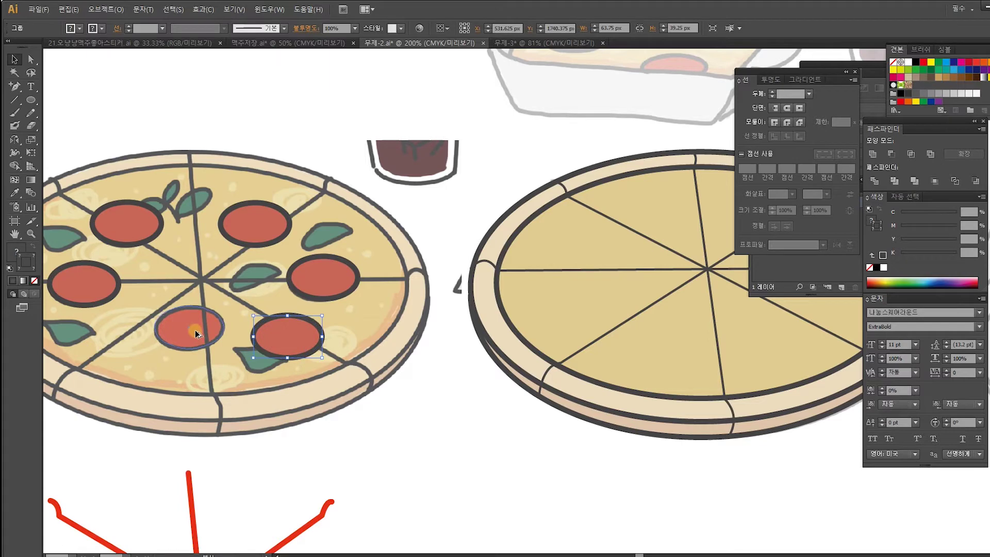
# Step: Copy all six pepperonis onto the vector pizza, and bring the cut lines in front of them
pyautogui.moveTo(95, 133); pyautogui.dragTo(401, 355)
pyautogui.hscroll(2, 267, 305)
pyautogui.moveTo(202, 281); pyautogui.dragTo(625, 310)
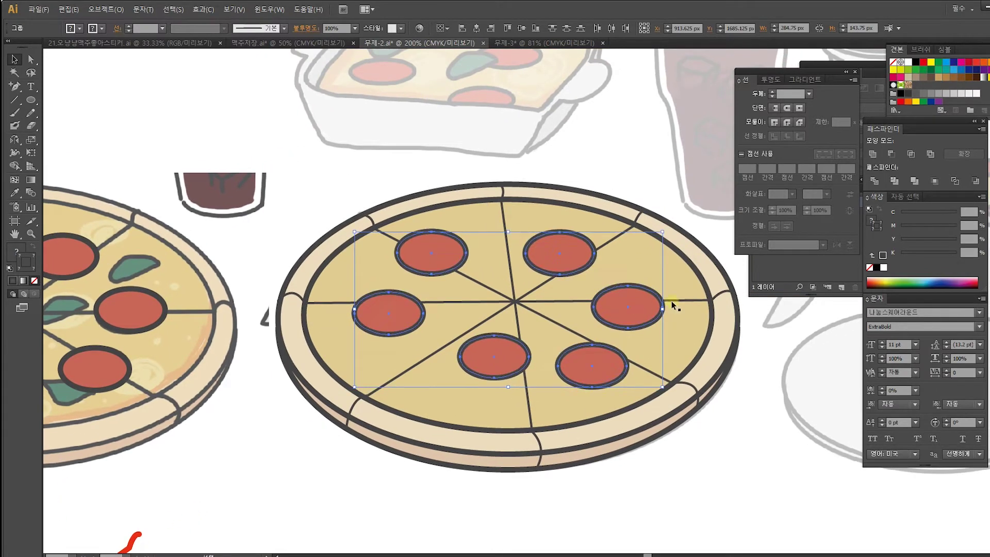
pyautogui.click(679, 299)
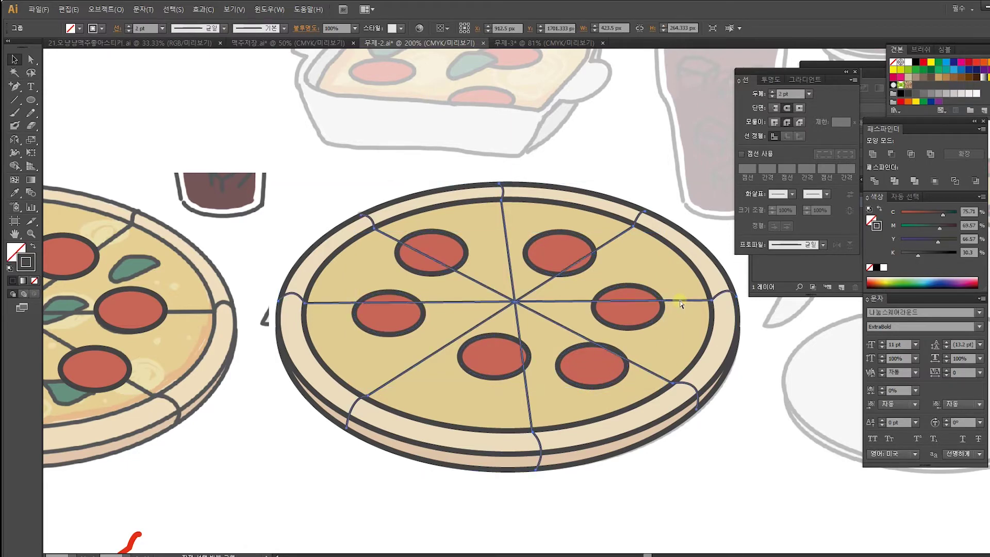
pyautogui.click(629, 178)
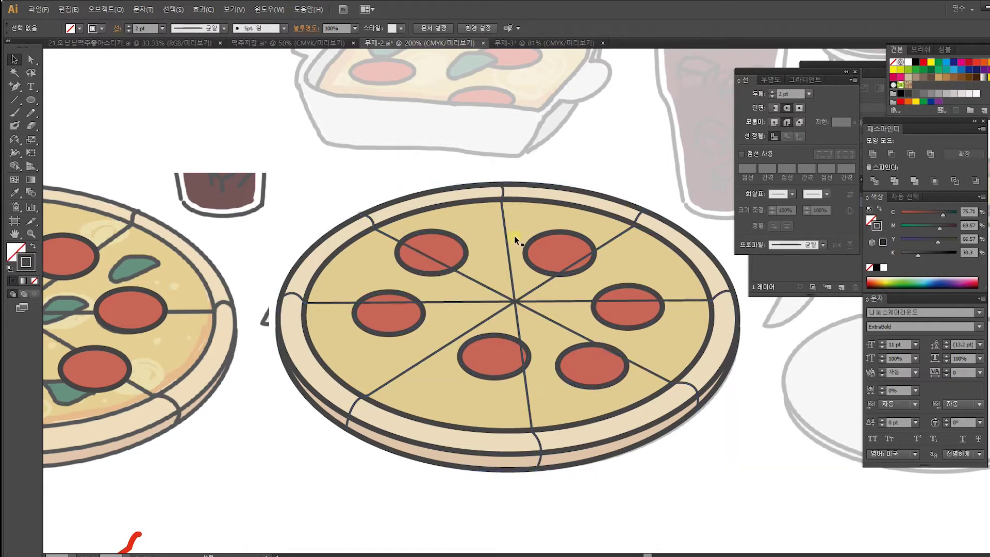
# Step: Trace the outline of the basil leaf at the hand-drawn pizza's upper left with the Pen tool
pyautogui.moveTo(436, 316)
pyautogui.mouseDown()
pyautogui.moveTo(519, 288)
pyautogui.moveTo(429, 293)
pyautogui.moveTo(647, 260)
pyautogui.moveTo(463, 287)
pyautogui.moveTo(597, 258)
pyautogui.mouseUp()
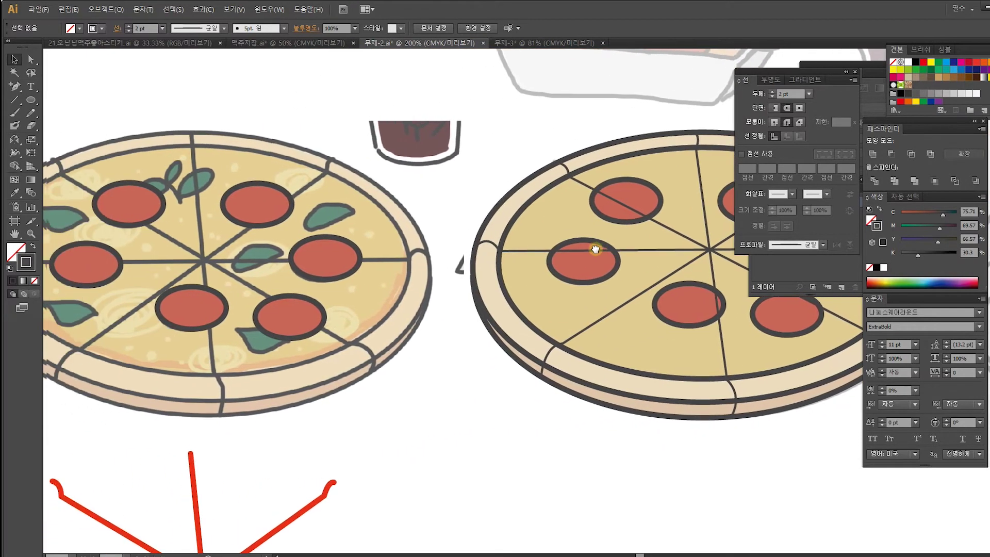
pyautogui.moveTo(347, 248)
pyautogui.mouseDown()
pyautogui.moveTo(522, 247)
pyautogui.moveTo(588, 267)
pyautogui.moveTo(593, 280)
pyautogui.mouseUp()
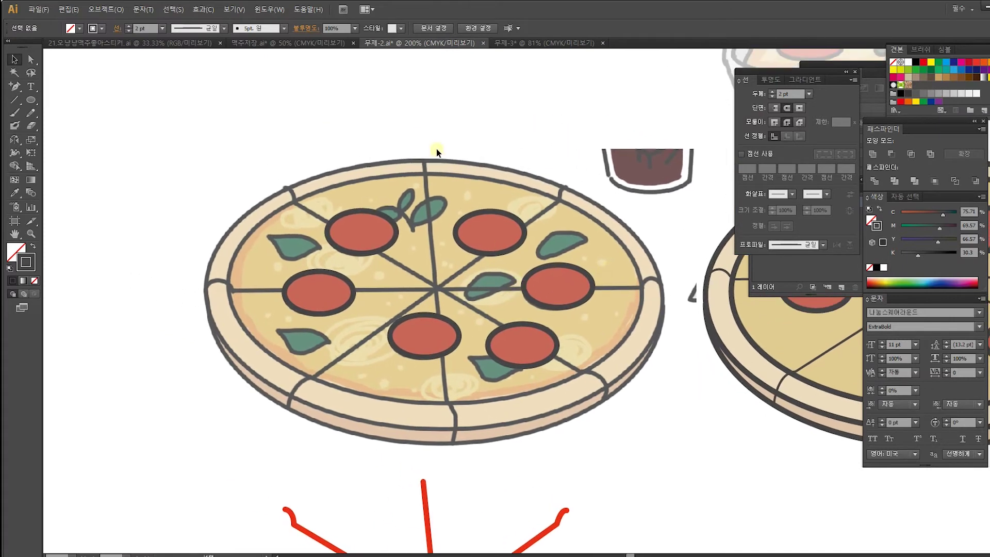
pyautogui.hotkey('ctrl', '+')
pyautogui.hotkey('ctrl', '+')
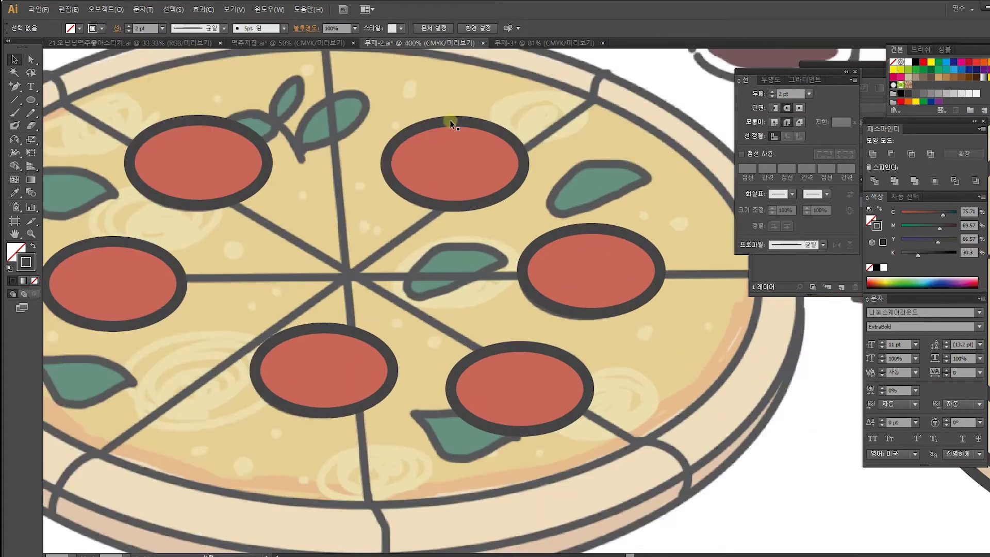
pyautogui.moveTo(390, 180); pyautogui.dragTo(391, 238)
pyautogui.moveTo(15, 87); pyautogui.dragTo(64, 92)
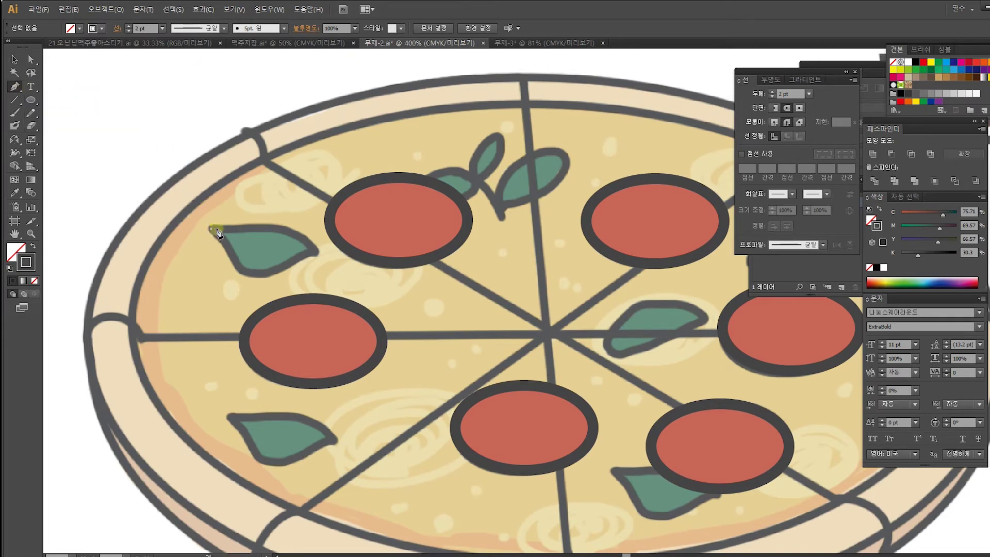
pyautogui.click(213, 230)
pyautogui.moveTo(235, 266); pyautogui.dragTo(331, 257)
pyautogui.click(280, 269)
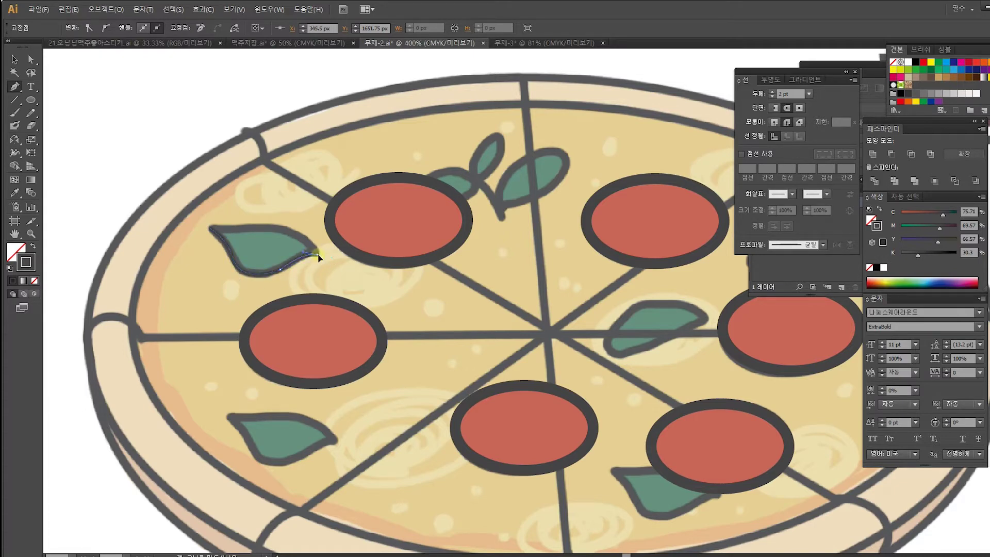
pyautogui.moveTo(270, 226); pyautogui.dragTo(229, 222)
pyautogui.click(271, 229)
pyautogui.click(211, 230)
pyautogui.click(17, 60)
pyautogui.click(185, 88)
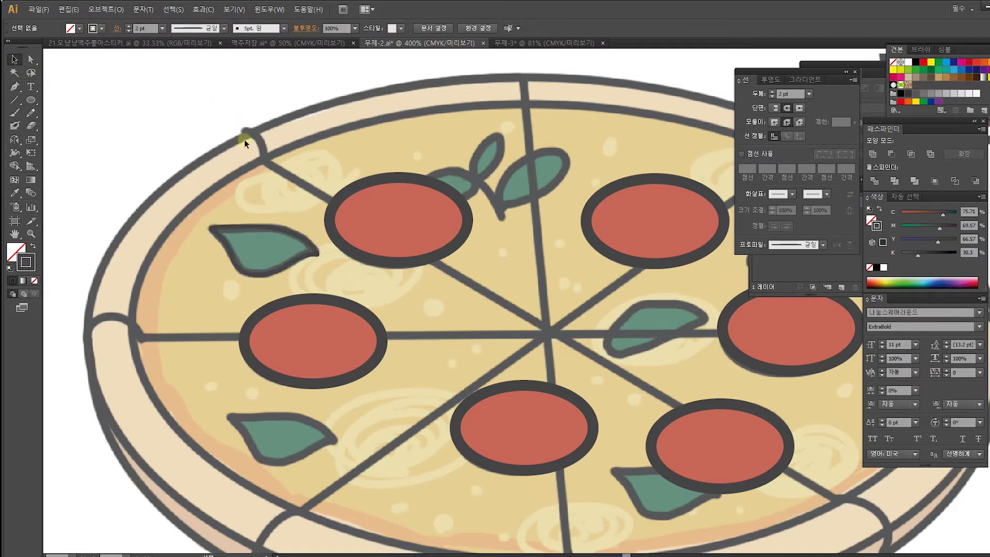
# Step: Add a copy of the upper-left leaf filled with its sampled green, and group it with the dark outline
pyautogui.click(290, 228)
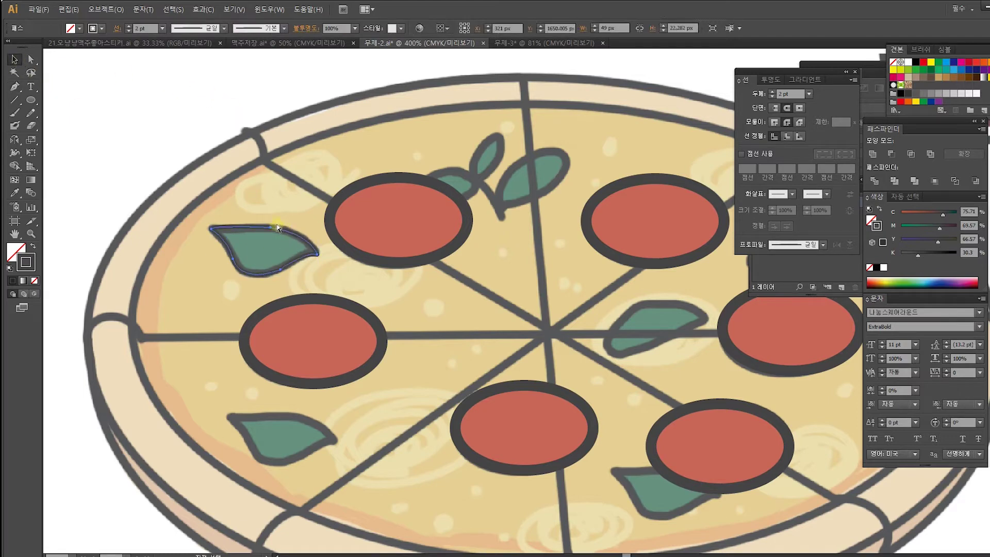
pyautogui.click(14, 193)
pyautogui.click(269, 239)
pyautogui.click(15, 59)
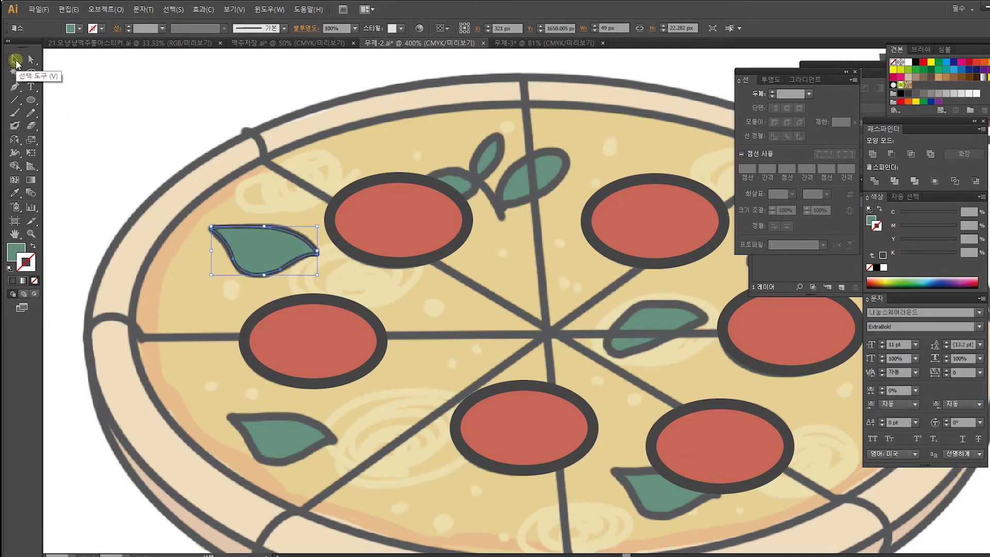
pyautogui.keyDown('shift'); pyautogui.click(320, 303); pyautogui.keyUp('shift')
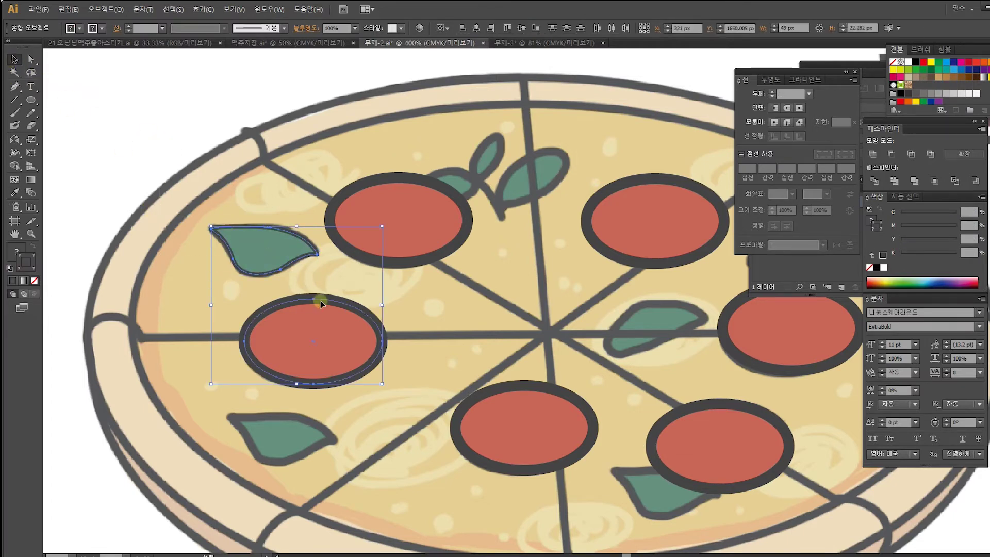
pyautogui.click(270, 280)
# Step: Trace the basil leaf just right of the hand-drawn pizza's centre as a closed Pen path
pyautogui.scroll(-3, 498, 361)
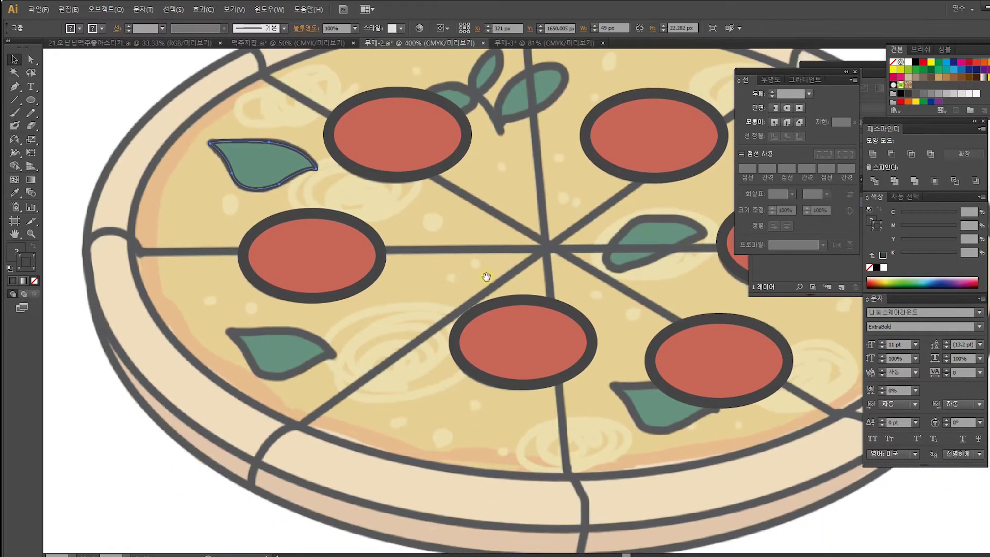
pyautogui.click(14, 86)
pyautogui.moveTo(409, 216); pyautogui.dragTo(278, 296)
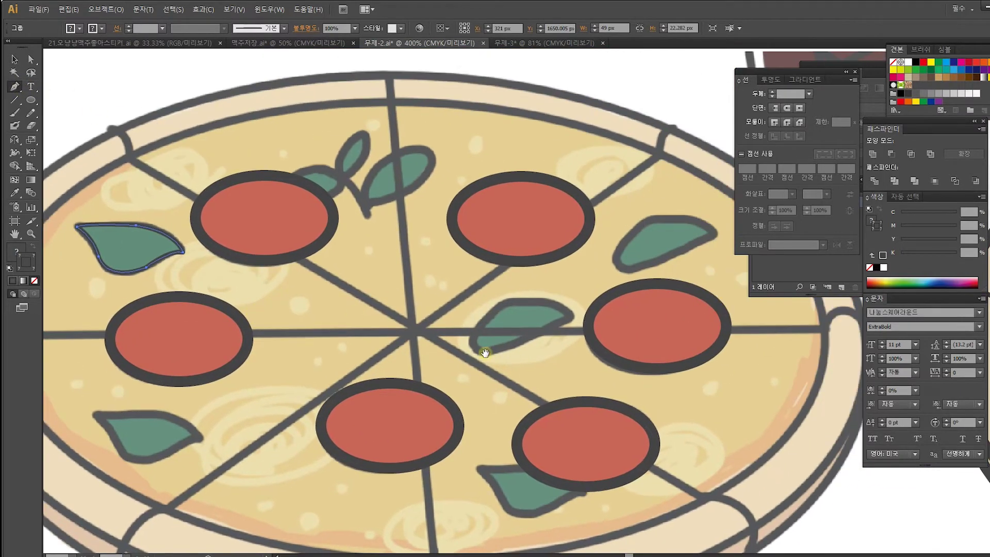
pyautogui.click(475, 346)
pyautogui.moveTo(530, 294); pyautogui.dragTo(537, 278)
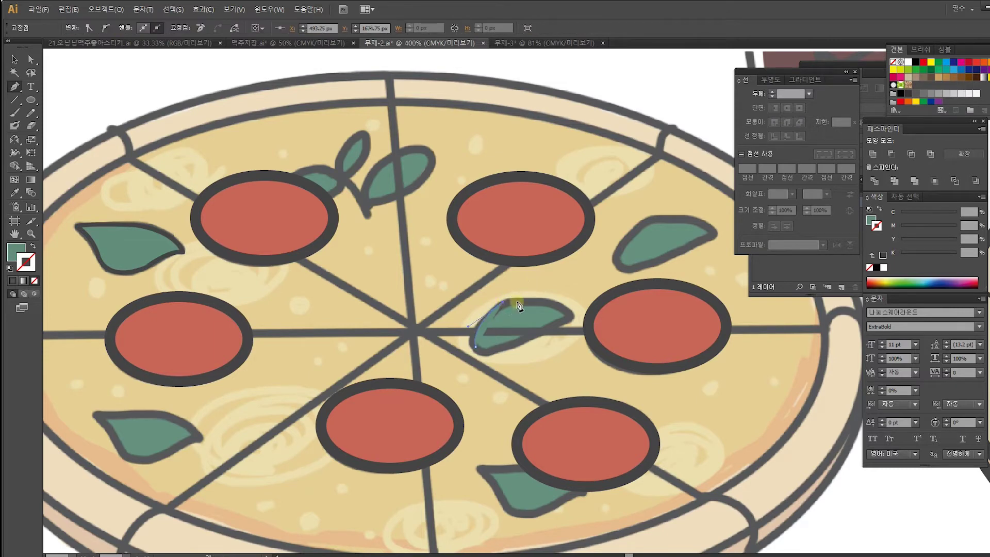
pyautogui.moveTo(564, 313); pyautogui.dragTo(549, 328)
pyautogui.moveTo(504, 354); pyautogui.dragTo(512, 353)
pyautogui.click(480, 350)
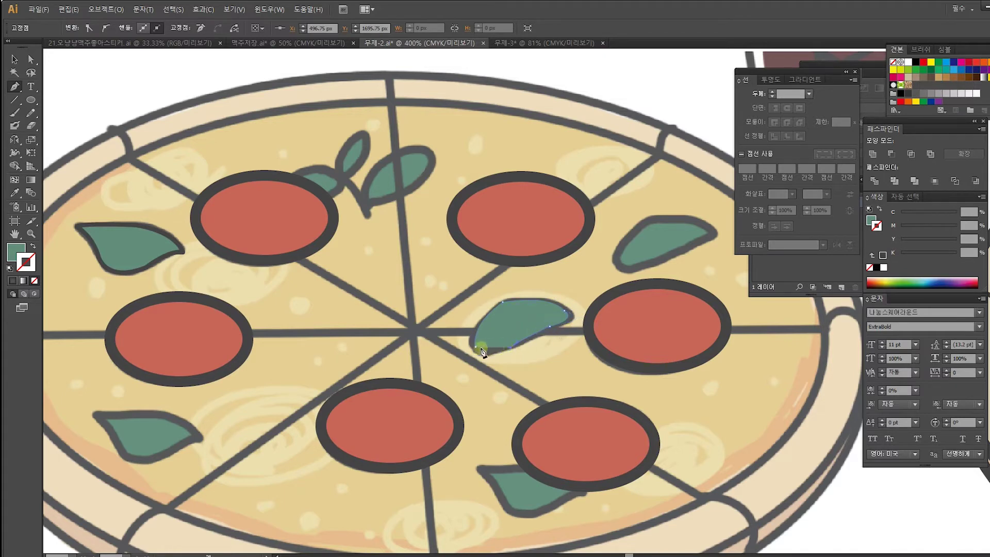
pyautogui.click(476, 336)
pyautogui.press('v')
# Step: Apply the first leaf's dark outline to the centre leaf and add a matching copy with the first leaf's green fill
pyautogui.click(14, 193)
pyautogui.click(153, 227)
pyautogui.click(15, 59)
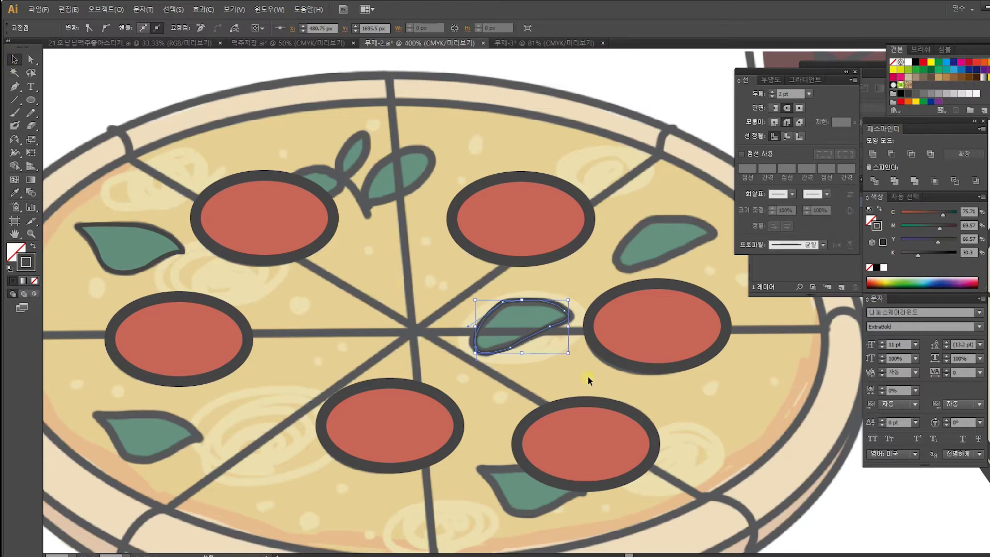
pyautogui.click(538, 332)
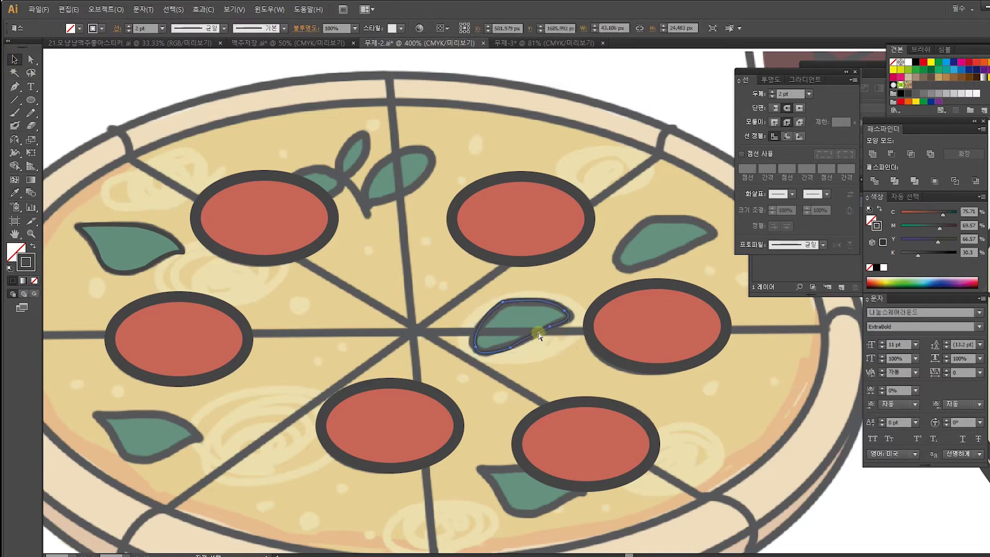
pyautogui.click(15, 193)
pyautogui.click(115, 219)
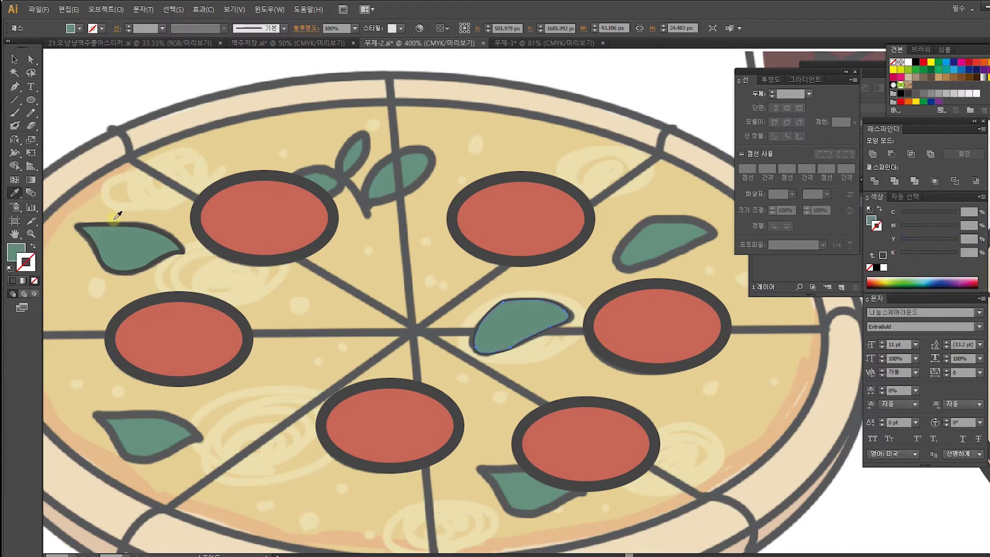
pyautogui.click(15, 59)
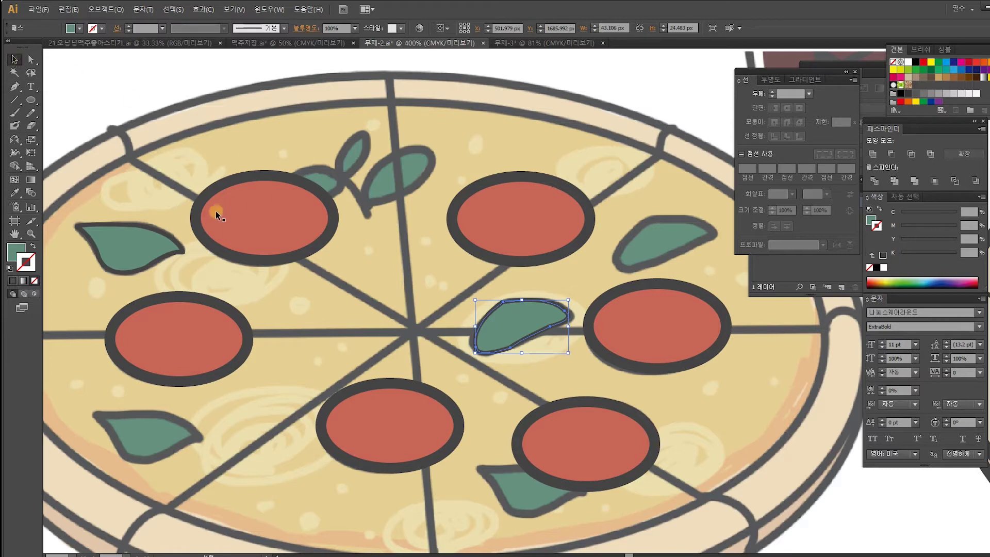
# Step: Group the centre leaf's dark outline with its green fill
pyautogui.click(126, 250)
pyautogui.click(503, 319)
pyautogui.keyDown('shift'); pyautogui.click(523, 344); pyautogui.keyUp('shift')
pyautogui.moveTo(521, 324); pyautogui.dragTo(582, 273)
pyautogui.hotkey('ctrl', 'z')
pyautogui.hotkey('ctrl', 'g')
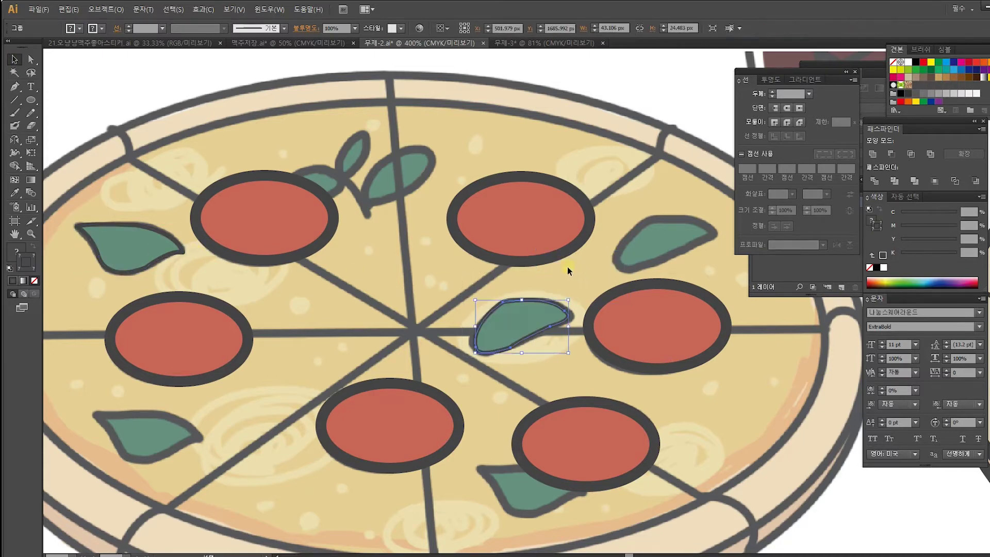
# Step: Trace the basil leaf above the hand-drawn pizza's rightmost pepperoni with the Pen tool
pyautogui.click(14, 87)
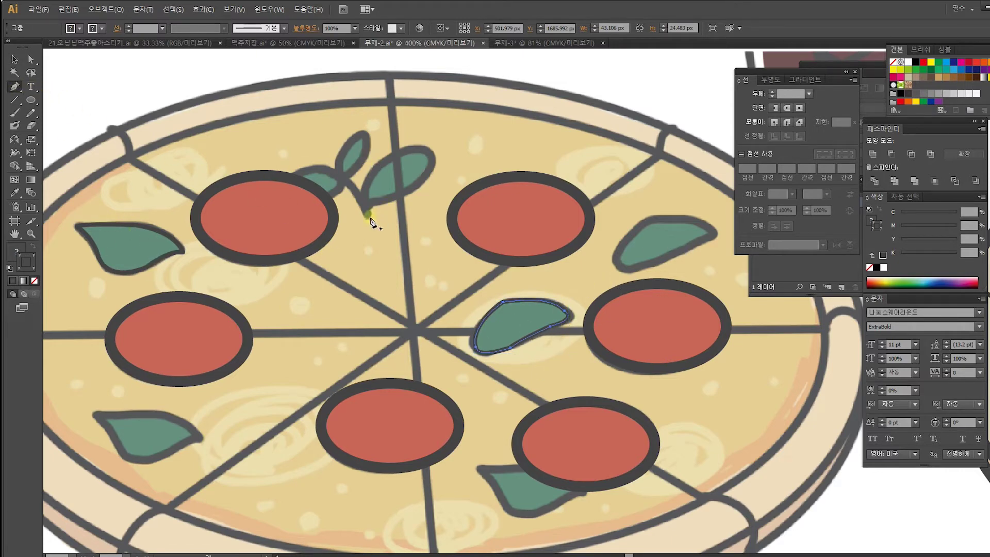
pyautogui.moveTo(560, 257); pyautogui.dragTo(493, 253)
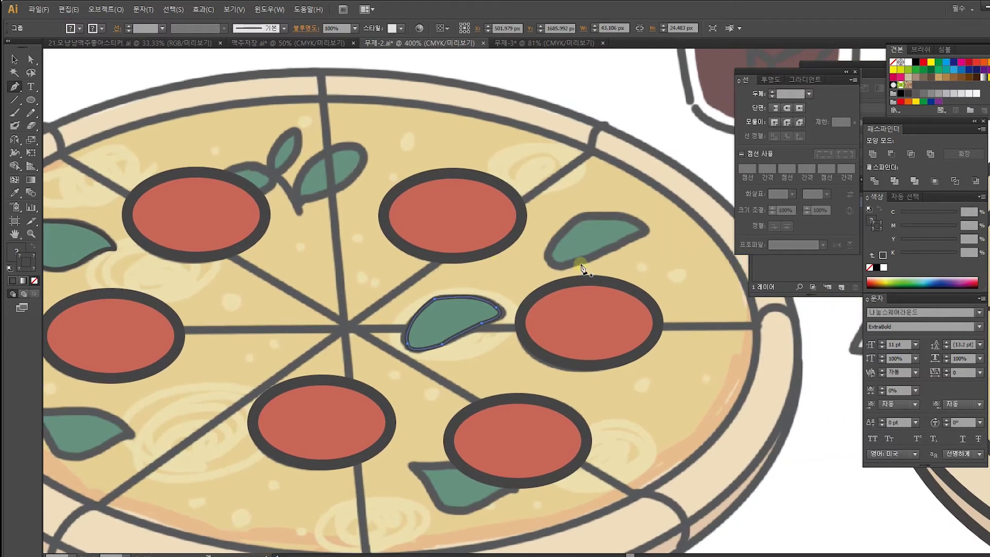
pyautogui.click(548, 264)
pyautogui.moveTo(630, 218); pyautogui.dragTo(608, 244)
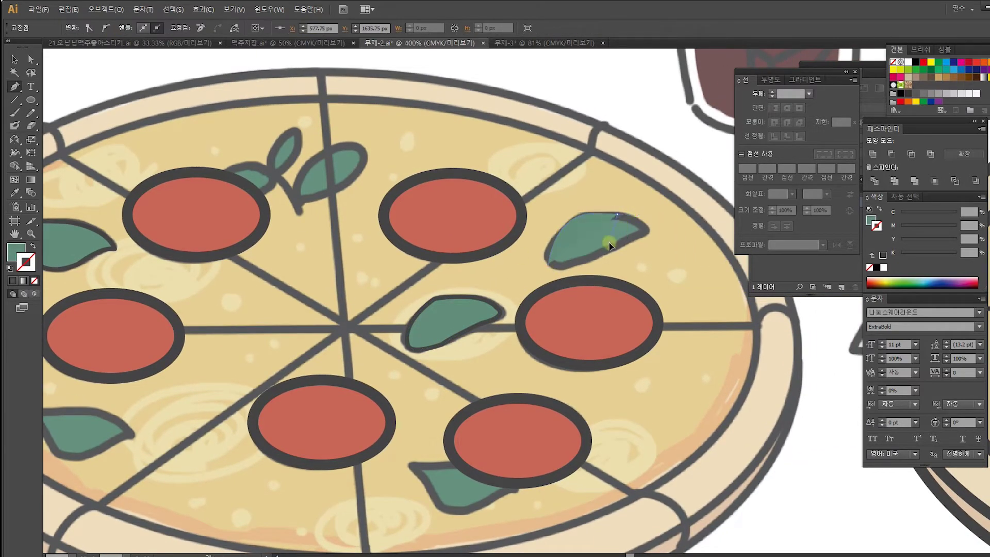
pyautogui.click(548, 264)
pyautogui.moveTo(608, 243); pyautogui.dragTo(547, 258)
pyautogui.hotkey('ctrl', 'z')
pyautogui.click(15, 60)
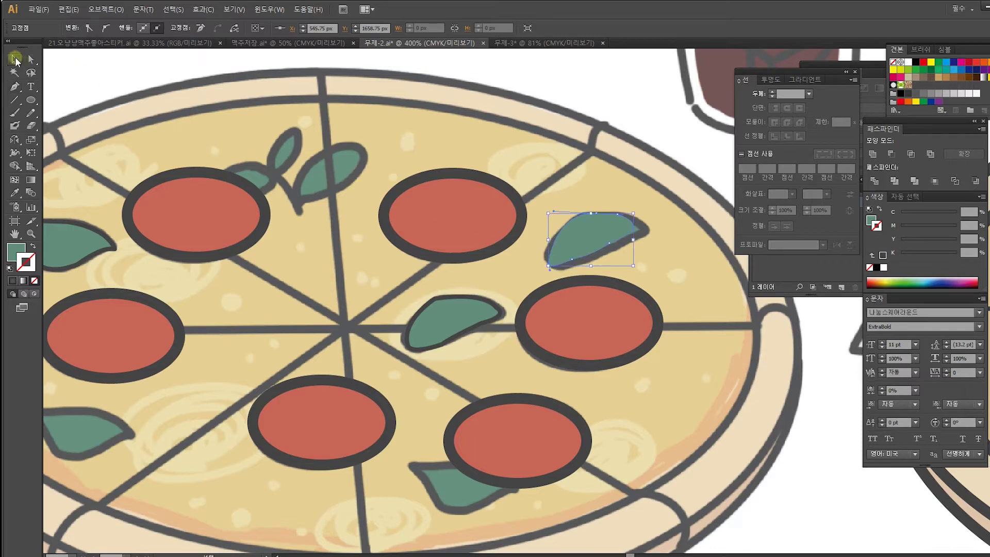
# Step: Apply the centre leaf's dark 2 pt outline without fill to the newly traced right-hand leaf
pyautogui.click(15, 192)
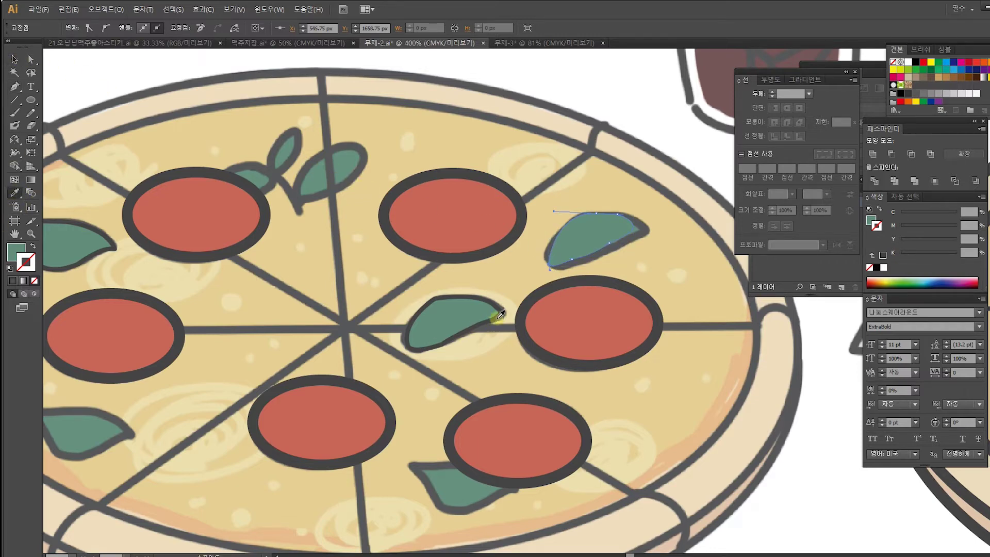
pyautogui.click(498, 313)
pyautogui.click(14, 59)
pyautogui.click(15, 194)
pyautogui.click(442, 324)
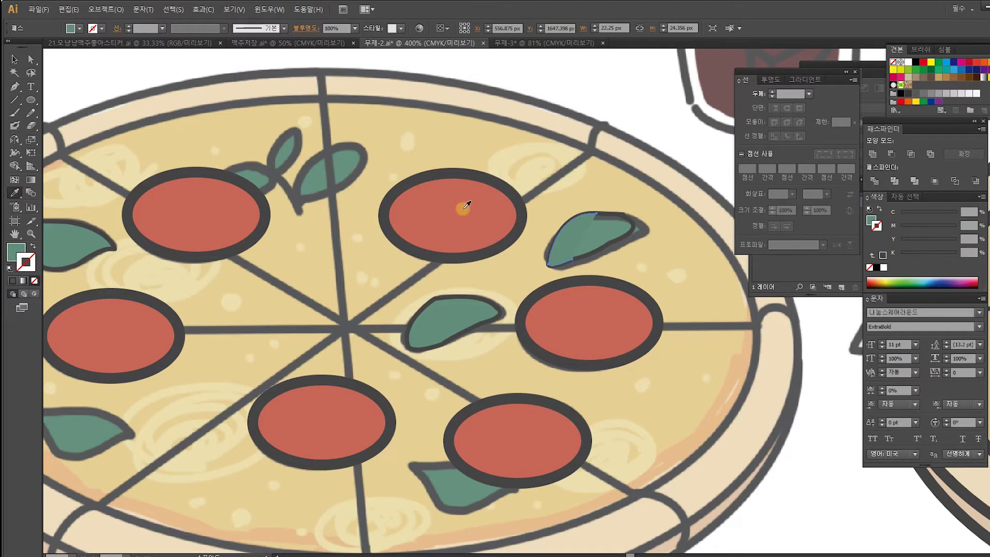
pyautogui.click(608, 227)
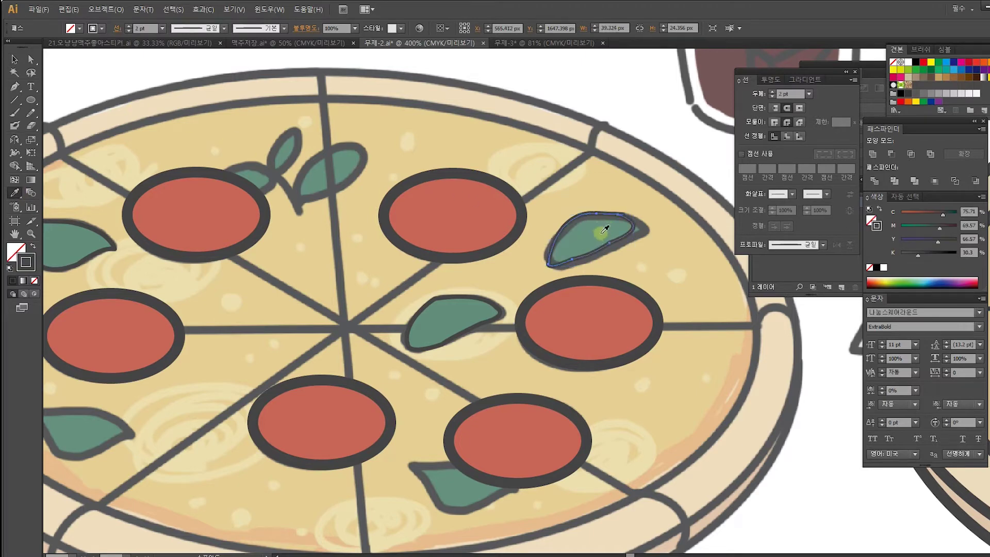
# Step: Add a copy of the right-hand leaf with the green fill sampled from the centre leaf and no stroke
pyautogui.click(15, 59)
pyautogui.click(601, 227)
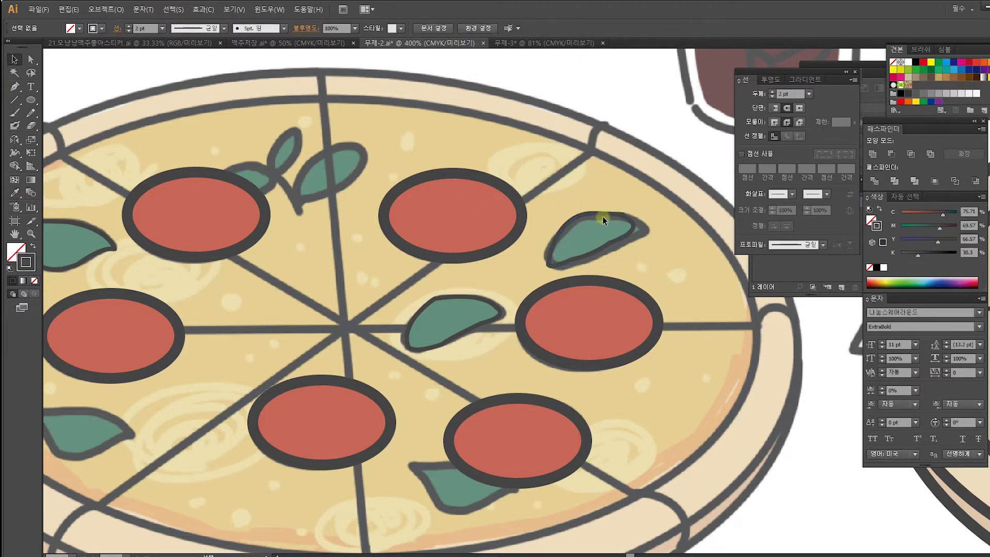
pyautogui.moveTo(606, 214); pyautogui.dragTo(651, 158)
pyautogui.hotkey('ctrl', 'z')
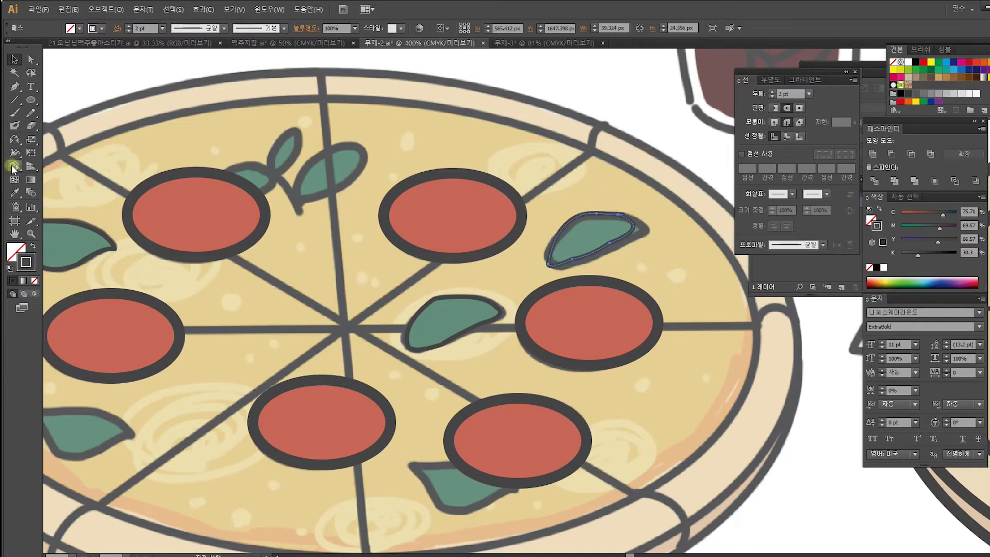
pyautogui.click(15, 193)
pyautogui.click(424, 328)
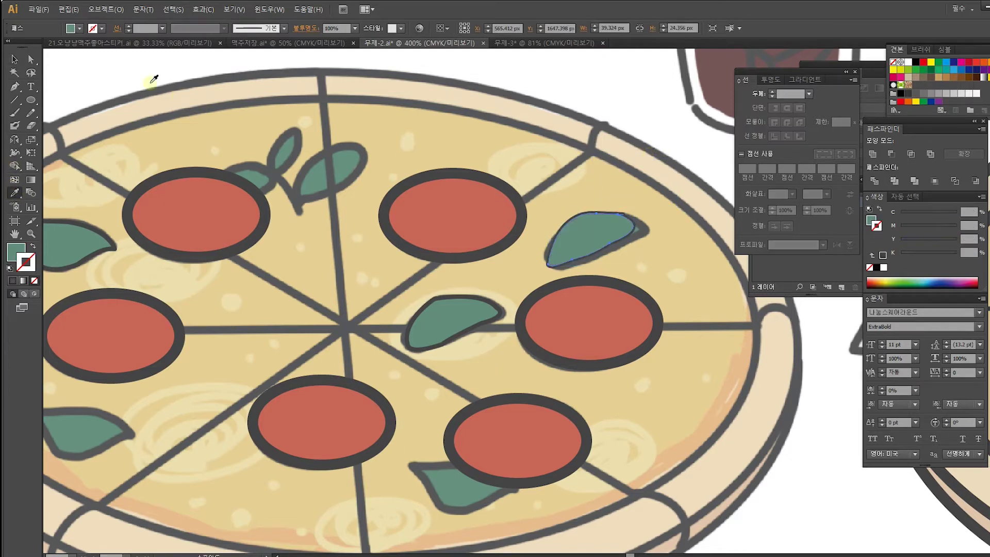
pyautogui.click(14, 60)
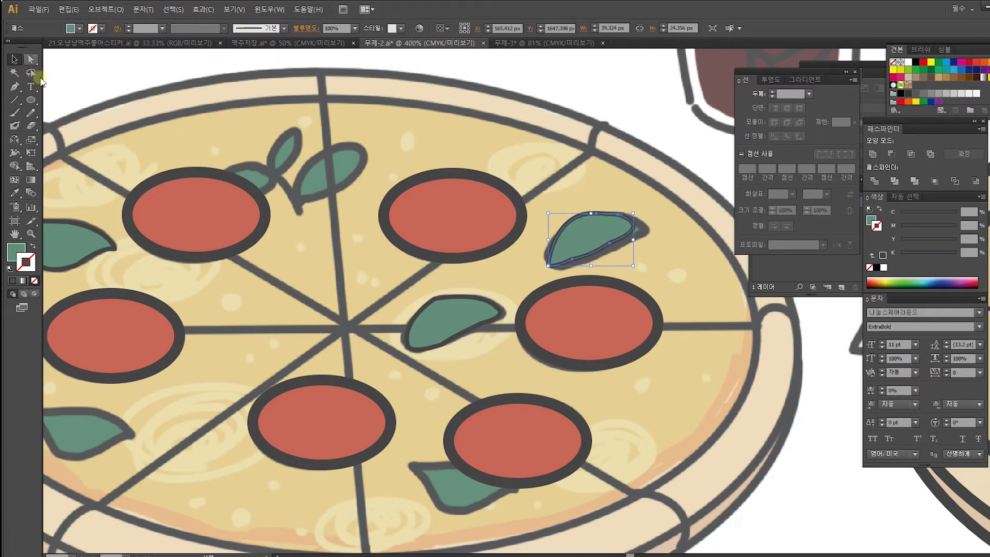
# Step: Group the right-hand leaf's dark outline with its green fill
pyautogui.keyDown('shift'); pyautogui.click(614, 274); pyautogui.keyUp('shift')
pyautogui.hotkey('ctrl', 'g')
pyautogui.moveTo(443, 320); pyautogui.dragTo(492, 223)
pyautogui.hotkey('ctrl', 'z')
# Step: Trace the largest leaf of the three-leaf basil sprig near the pizza's top as a closed Pen path
pyautogui.press('space')
pyautogui.moveTo(356, 254); pyautogui.dragTo(515, 292)
pyautogui.moveTo(454, 304); pyautogui.dragTo(469, 262)
pyautogui.moveTo(522, 287); pyautogui.dragTo(442, 283)
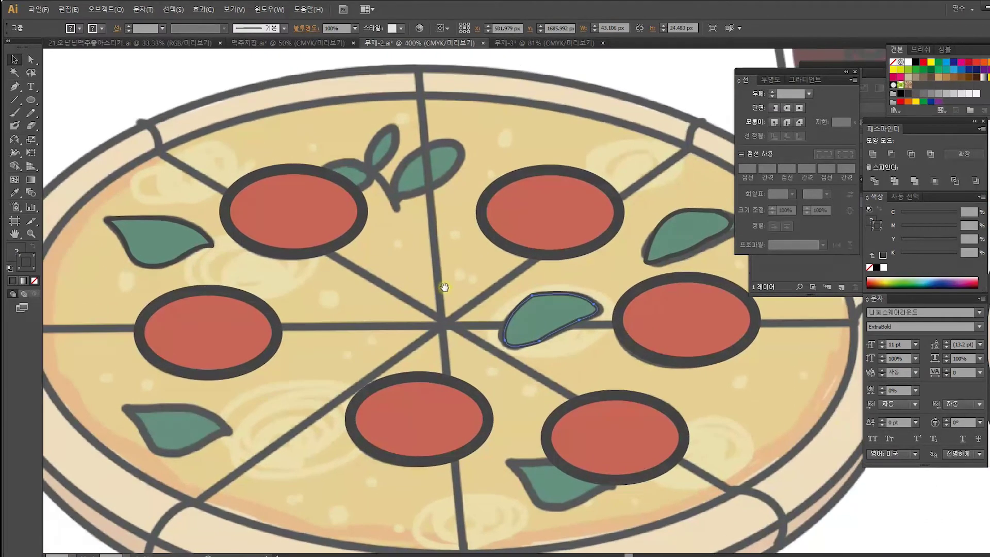
pyautogui.click(14, 87)
pyautogui.click(397, 208)
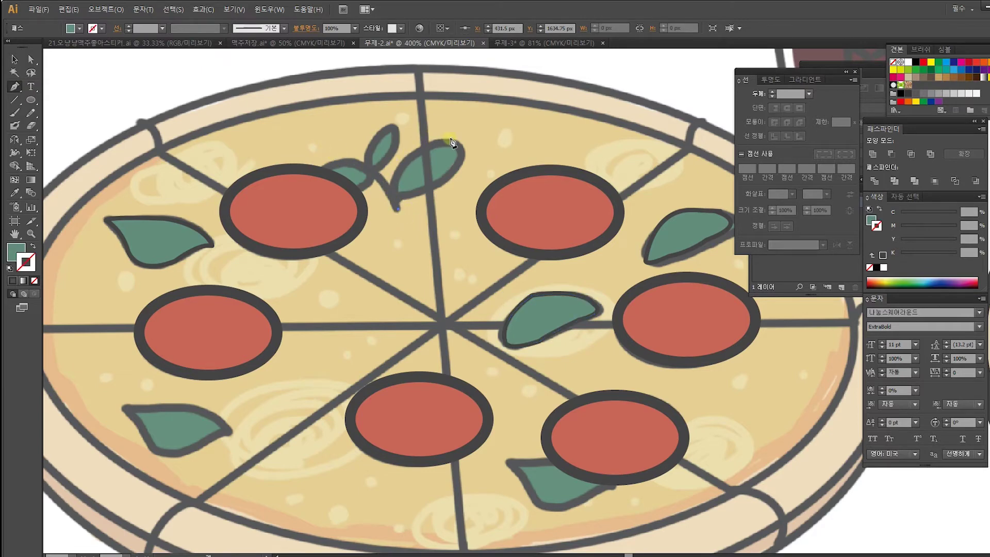
pyautogui.moveTo(513, 143); pyautogui.dragTo(525, 131)
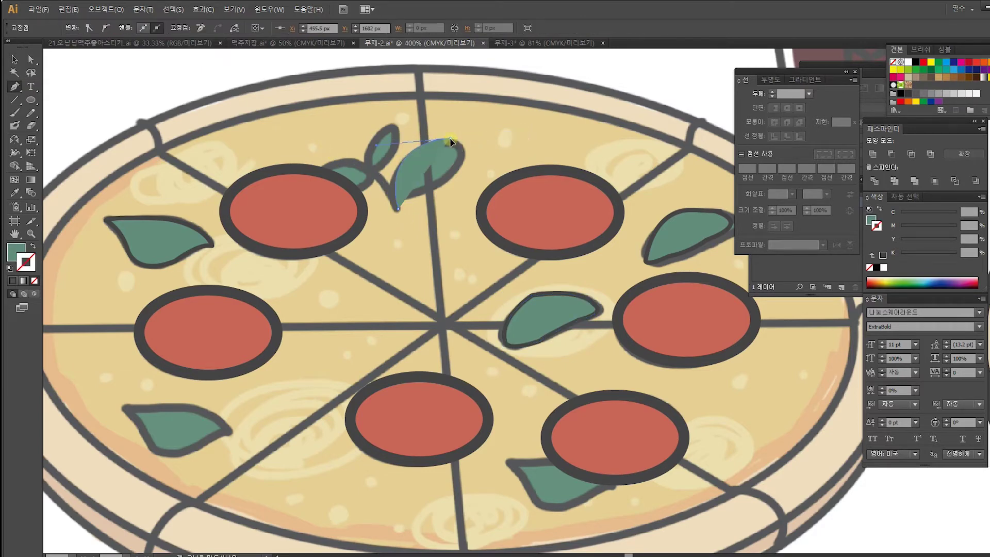
pyautogui.moveTo(428, 191); pyautogui.dragTo(351, 229)
pyautogui.click(398, 209)
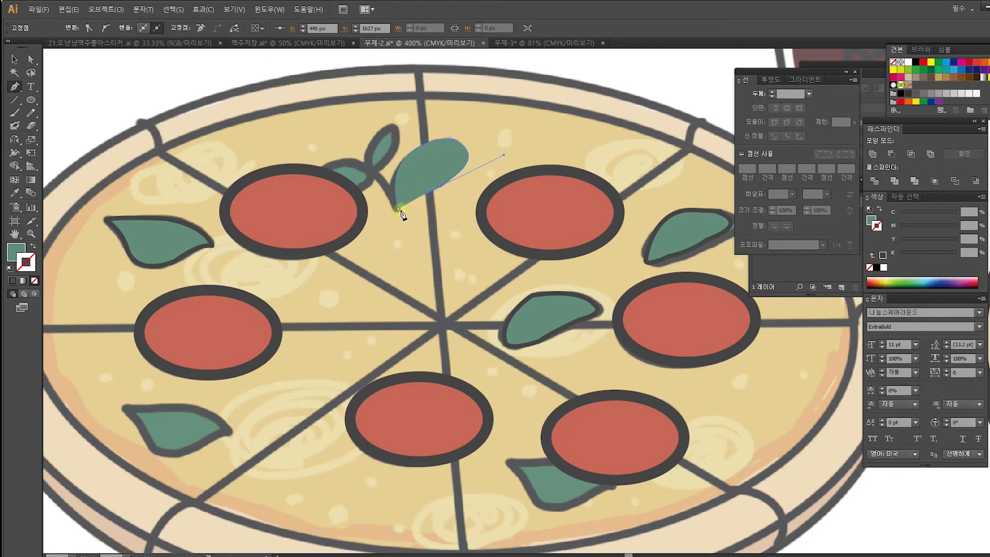
pyautogui.moveTo(392, 215)
pyautogui.mouseDown()
pyautogui.moveTo(365, 215)
pyautogui.moveTo(391, 211)
pyautogui.mouseUp()
# Step: Reshape the lower edge of the sprig's large leaf by moving its anchor point, and select the whole leaf
pyautogui.click(31, 58)
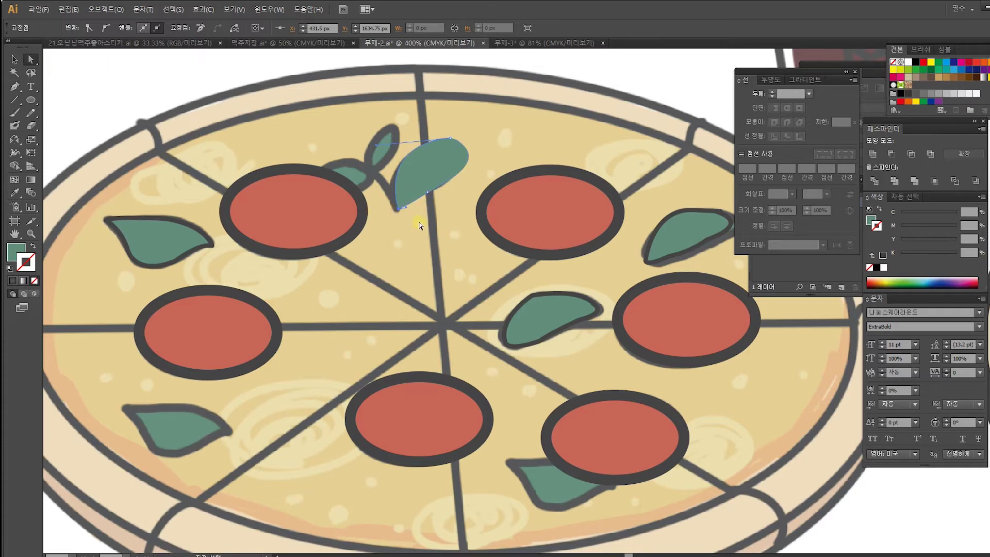
pyautogui.moveTo(427, 194); pyautogui.dragTo(447, 181)
pyautogui.click(15, 59)
pyautogui.click(388, 101)
pyautogui.click(437, 155)
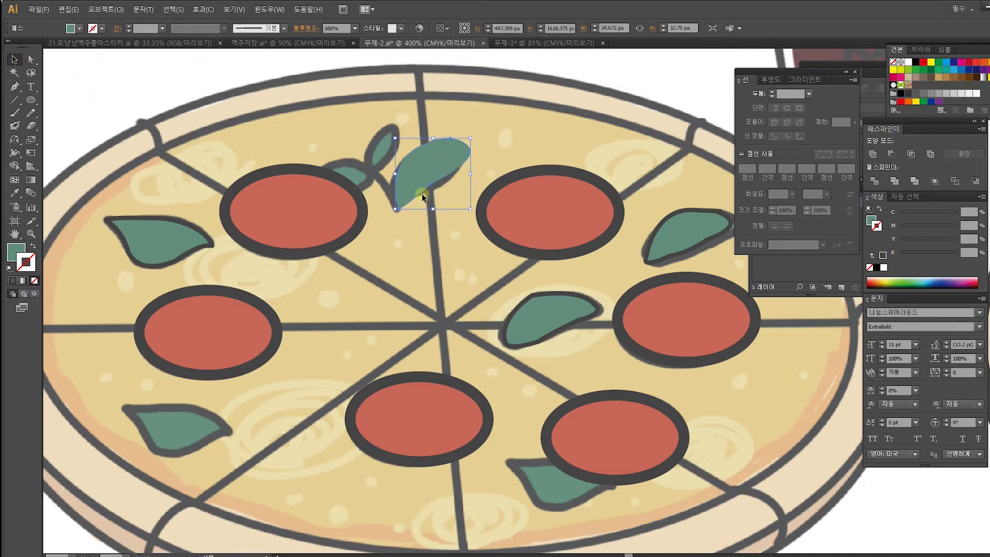
# Step: Give the sprig's large leaf a dark 2 pt outline and no fill, sampled from the upper-left leaf's outline
pyautogui.click(15, 193)
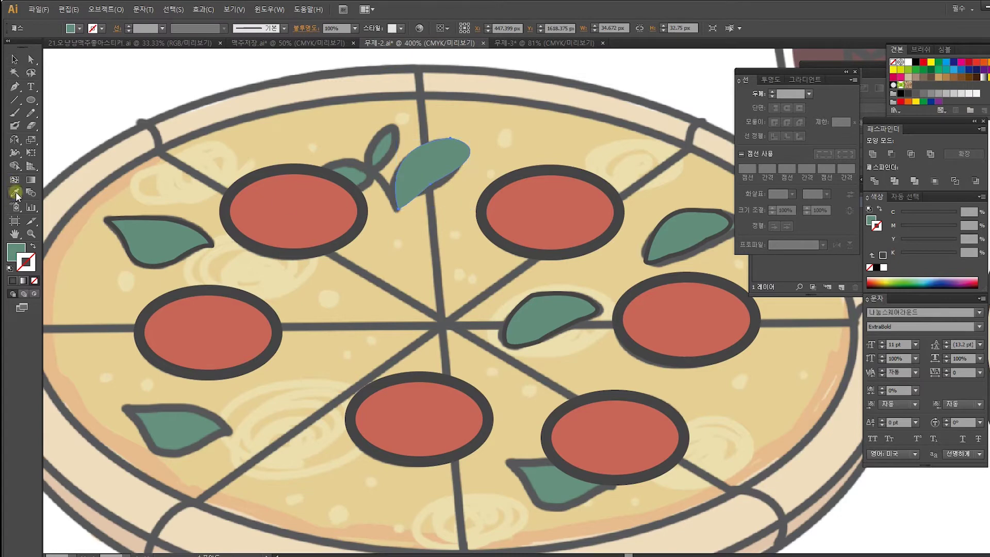
pyautogui.click(183, 224)
pyautogui.click(14, 59)
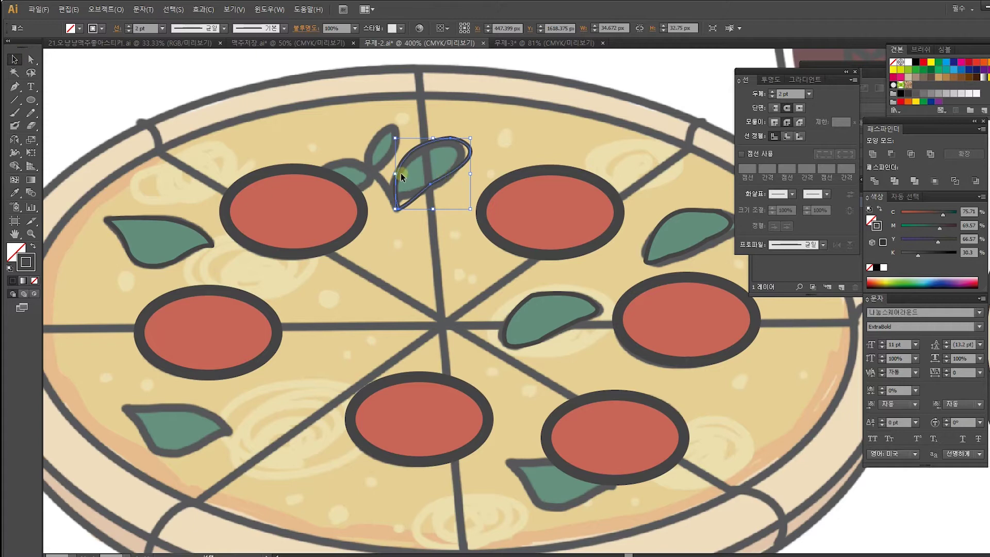
pyautogui.click(15, 192)
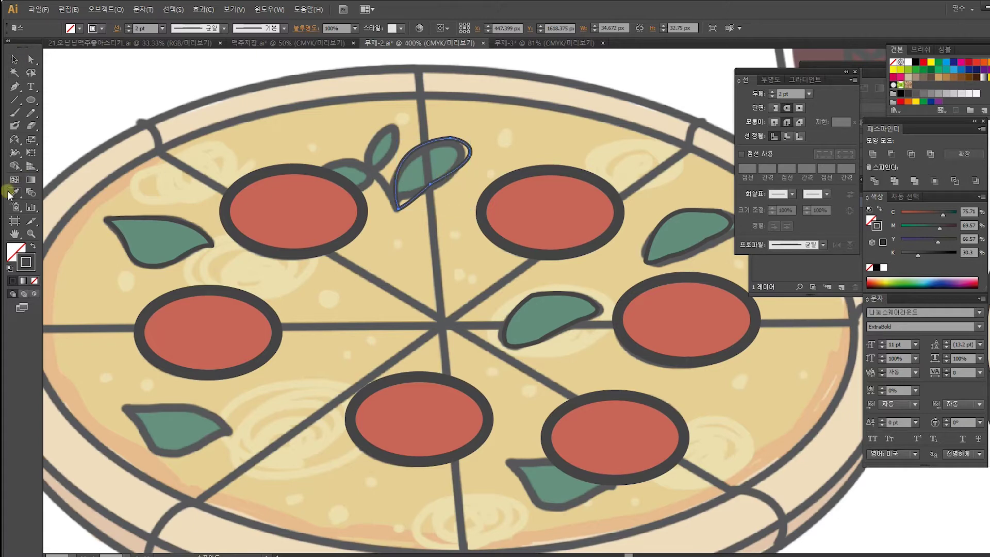
pyautogui.click(115, 218)
pyautogui.click(16, 59)
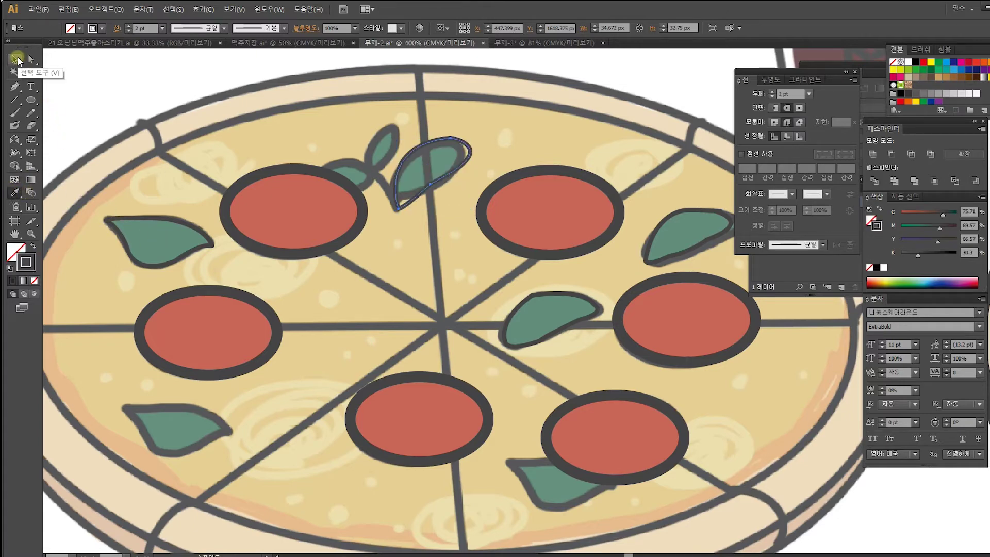
# Step: Add a copy of the sprig's large leaf with the green fill sampled from the upper-left leaf, and group it with the outline
pyautogui.press('i')
pyautogui.click(163, 235)
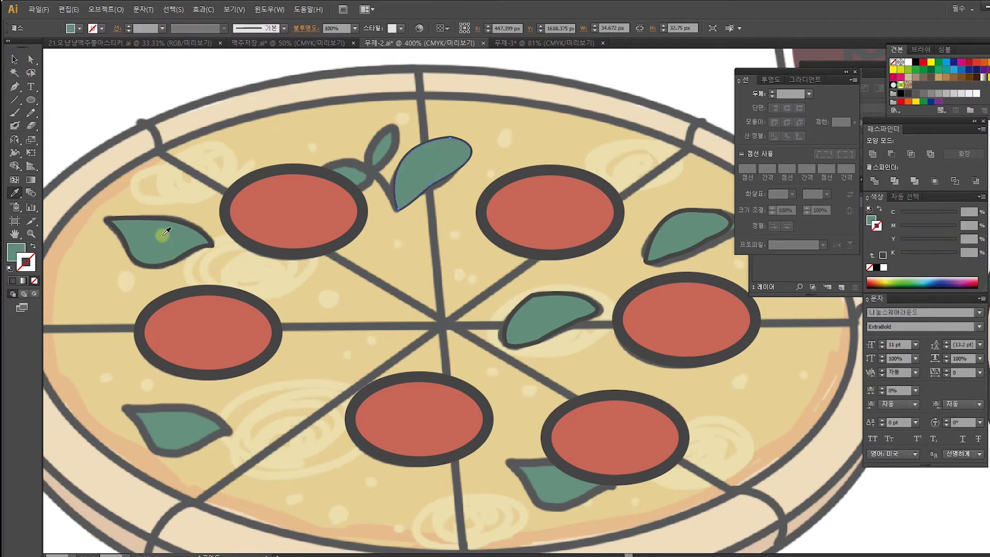
pyautogui.click(16, 58)
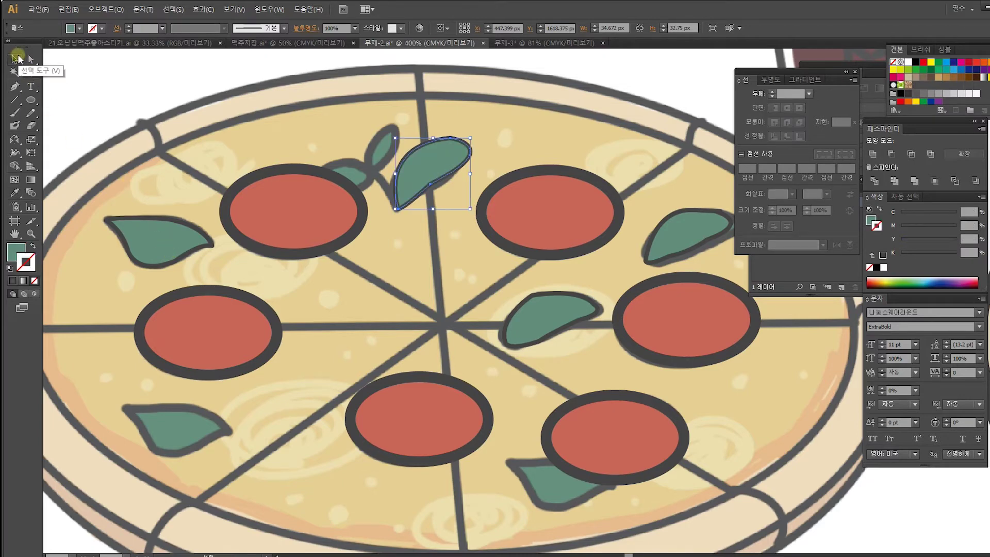
pyautogui.moveTo(326, 106); pyautogui.dragTo(447, 207)
pyautogui.hotkey('ctrl', 'z')
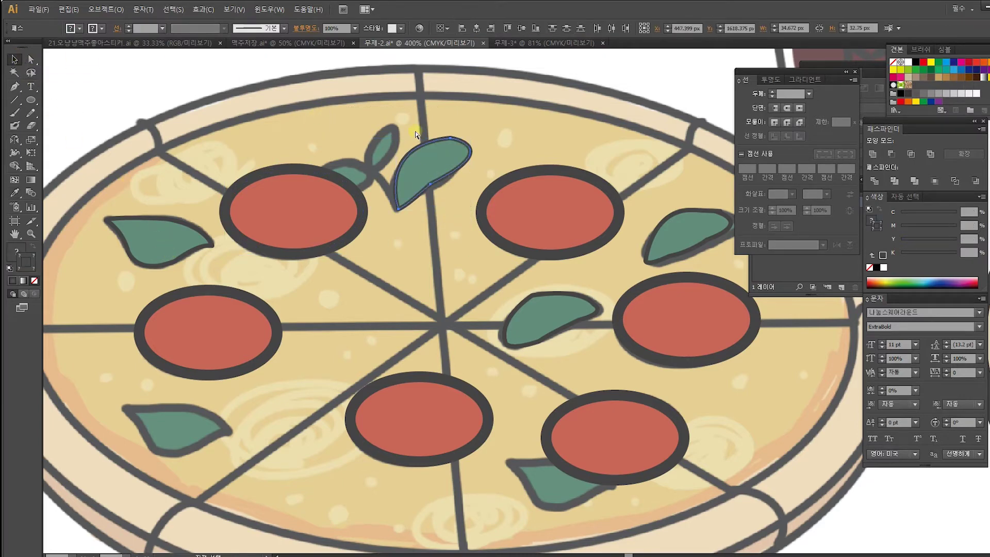
pyautogui.hotkey('ctrl', 'g')
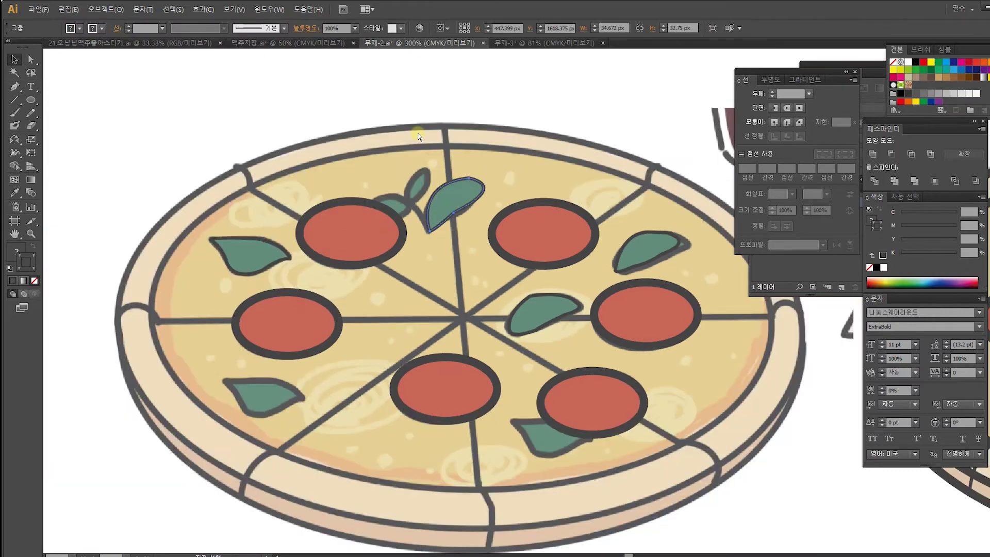
pyautogui.hotkey('ctrl', '-')
pyautogui.hotkey('ctrl', '-')
pyautogui.moveTo(538, 275); pyautogui.dragTo(337, 258)
pyautogui.click(319, 298)
pyautogui.keyDown('shift'); pyautogui.click(398, 255); pyautogui.keyUp('shift')
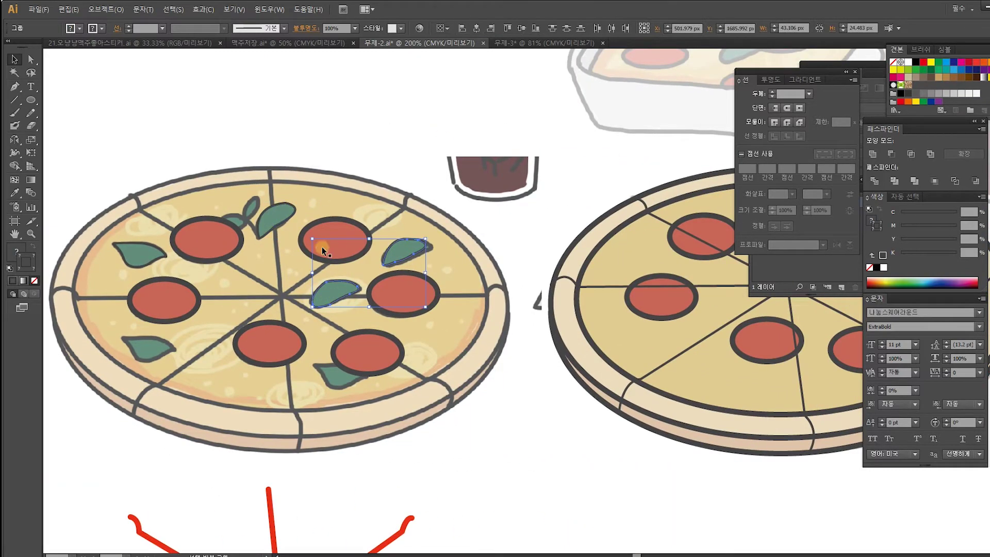
pyautogui.keyDown('shift'); pyautogui.click(267, 226); pyautogui.keyUp('shift')
pyautogui.keyDown('shift'); pyautogui.click(137, 250); pyautogui.keyUp('shift')
pyautogui.click(162, 261)
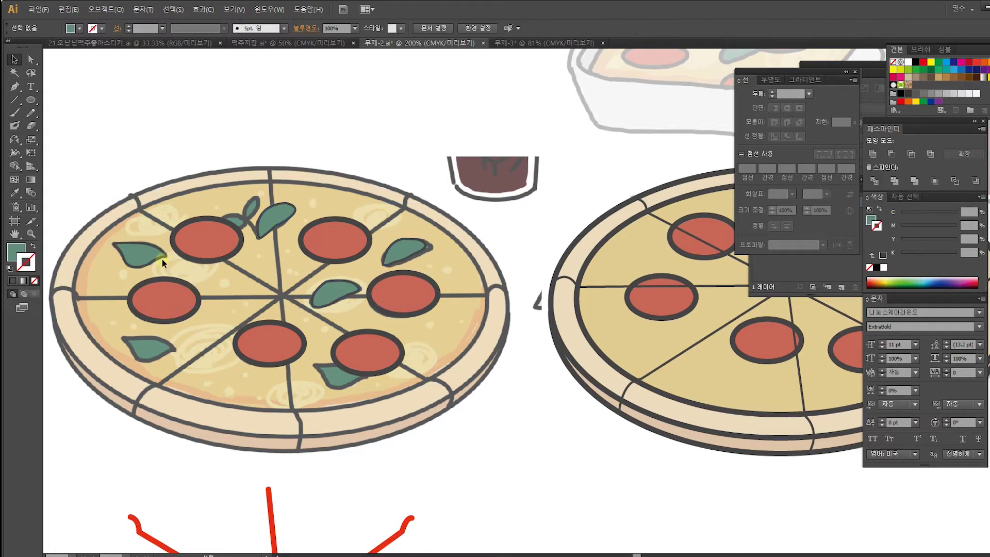
# Step: Place horizontally flipped copies of the right-hand leaf over the sketched leaves at the pizza's lower right and lower left, rotating them to fit
pyautogui.click(393, 253)
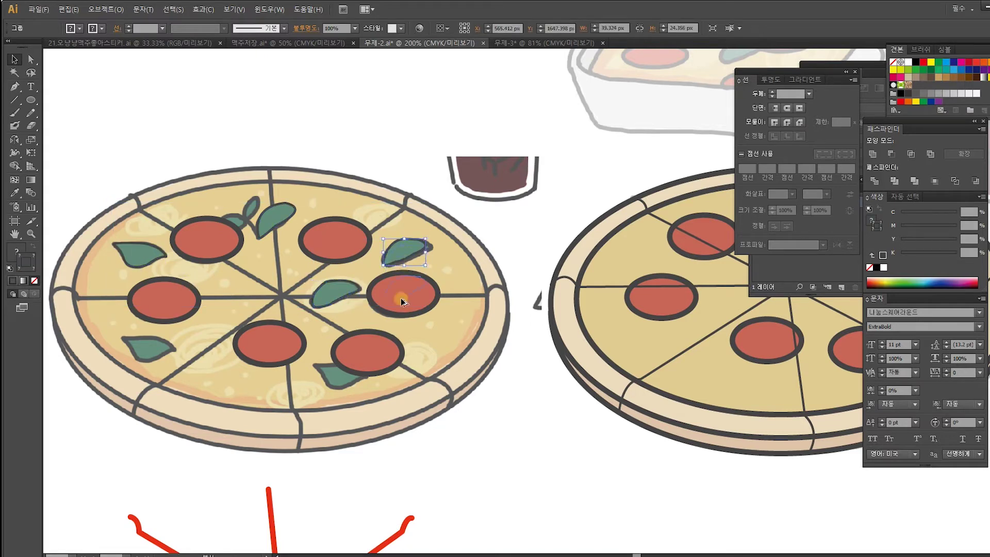
pyautogui.click(347, 375)
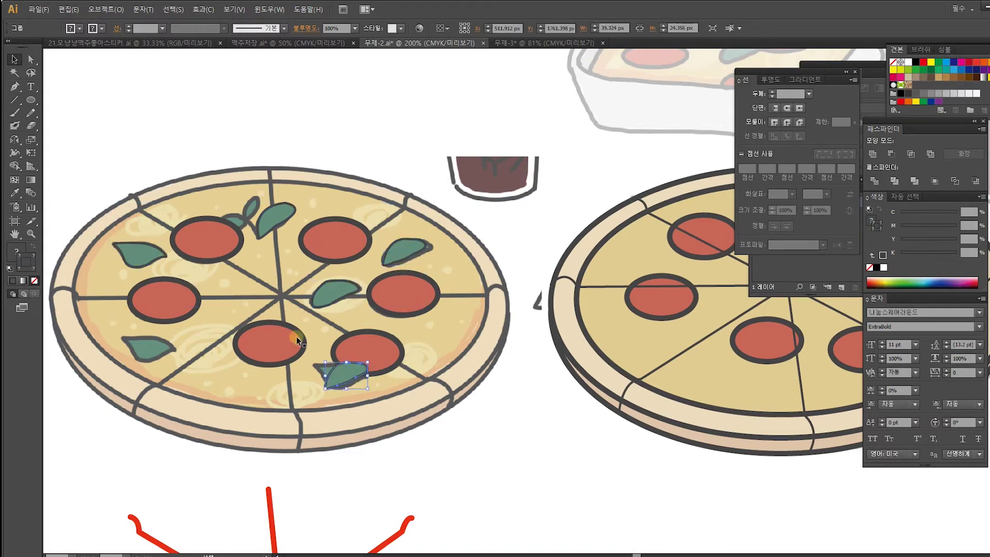
pyautogui.moveTo(326, 376); pyautogui.dragTo(368, 375)
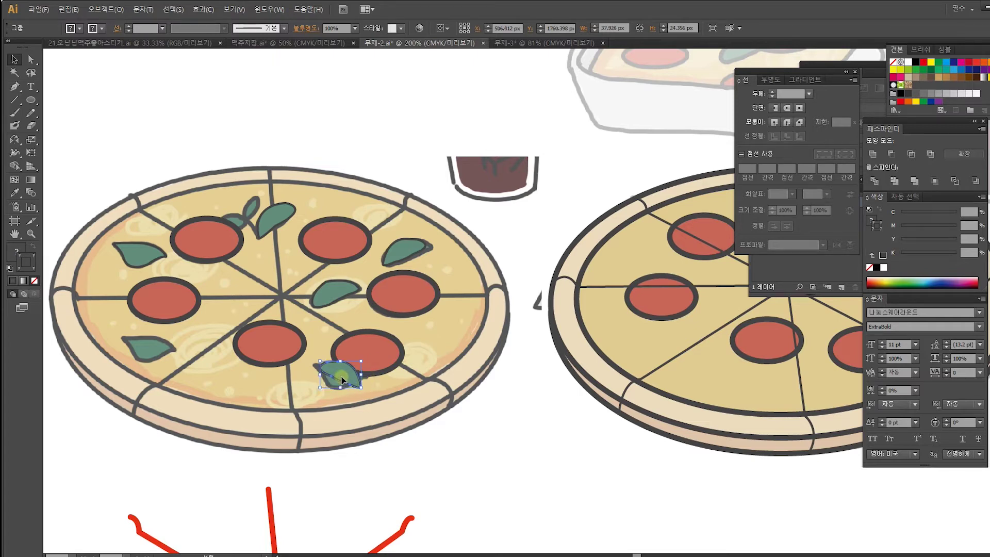
pyautogui.moveTo(343, 376); pyautogui.dragTo(151, 360)
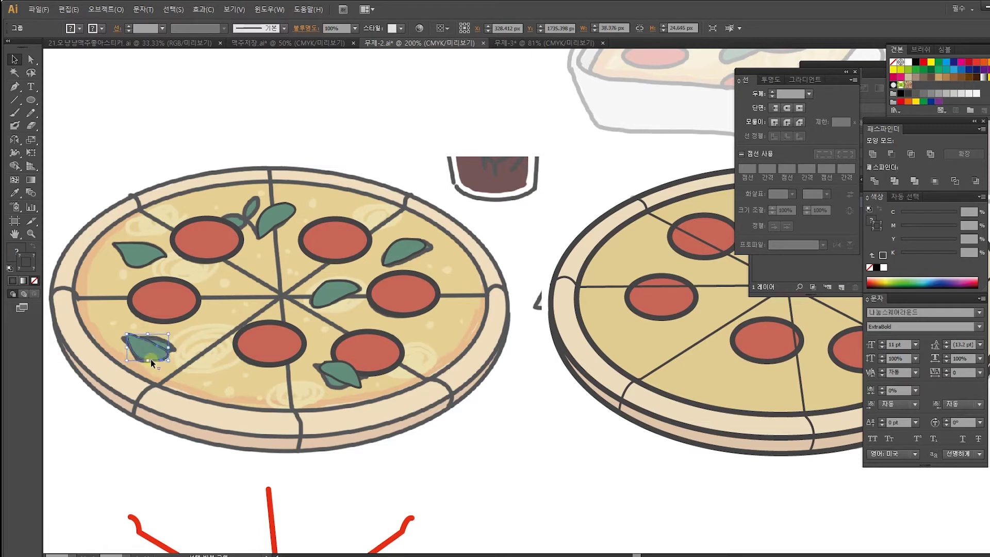
pyautogui.moveTo(153, 353); pyautogui.dragTo(171, 358)
# Step: Copy the sprig's large leaf below the upper-left pepperoni, rotate it to slope down to the right, and shear it slightly
pyautogui.moveTo(210, 326); pyautogui.dragTo(290, 319)
pyautogui.click(358, 209)
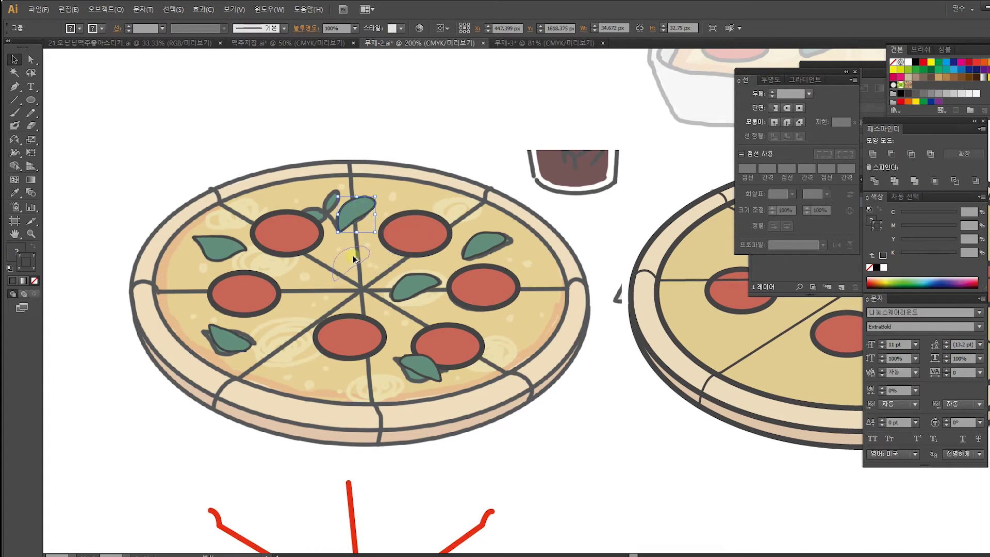
pyautogui.moveTo(328, 258); pyautogui.dragTo(333, 276)
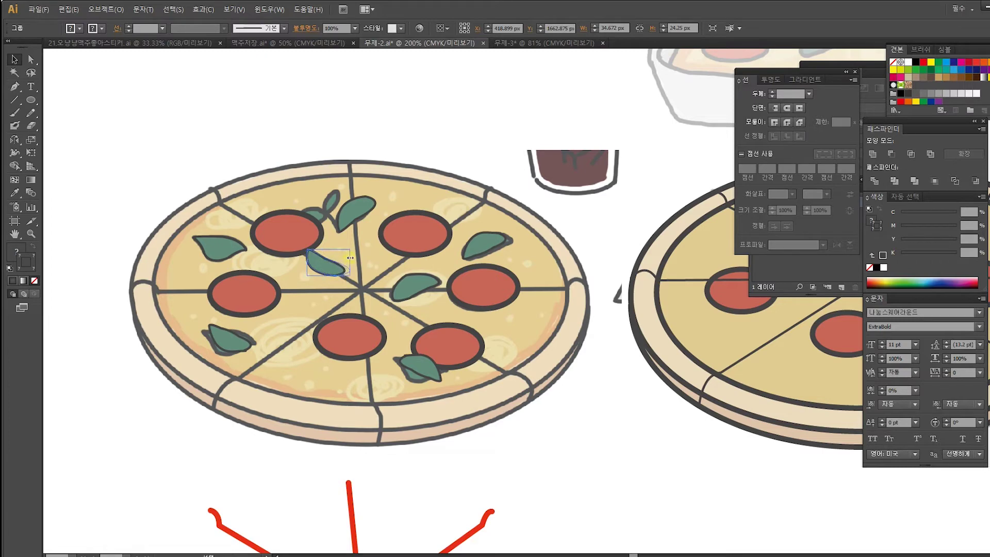
pyautogui.moveTo(33, 140); pyautogui.dragTo(78, 155)
pyautogui.moveTo(313, 274); pyautogui.dragTo(319, 272)
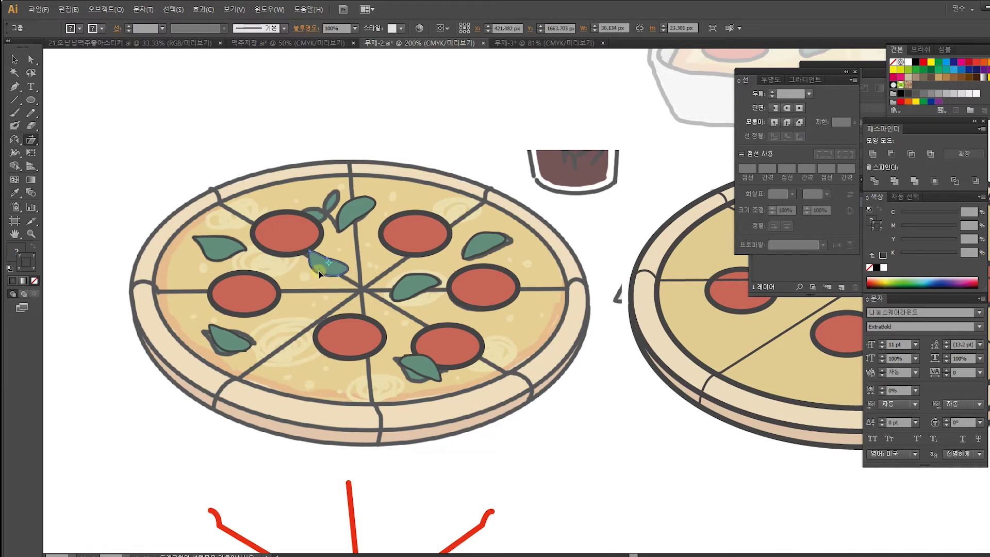
pyautogui.click(14, 59)
pyautogui.click(216, 128)
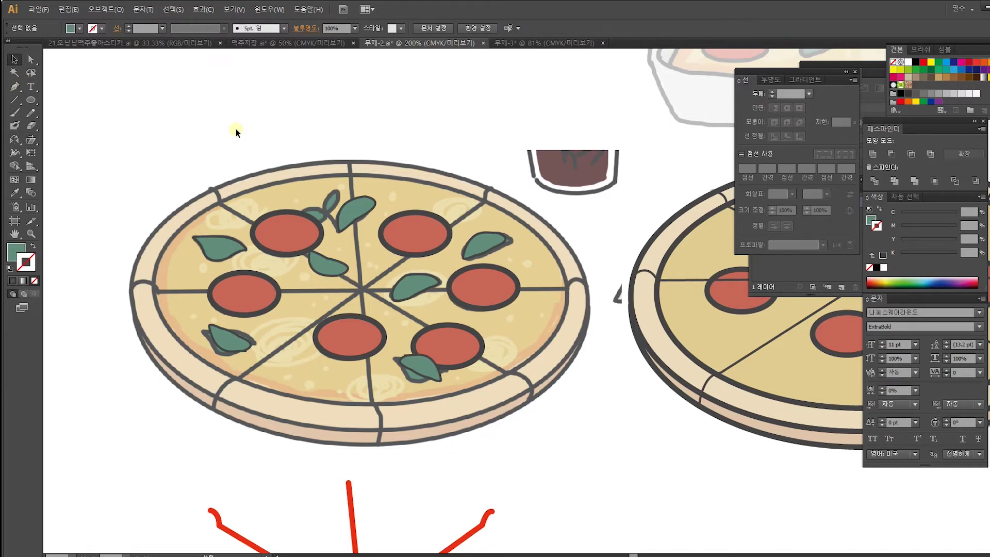
# Step: Copy the upper-left leaf to the lower edge of the bottom-centre pepperoni and shear it slightly
pyautogui.hotkey('ctrl', '+')
pyautogui.moveTo(260, 141); pyautogui.dragTo(485, 301)
pyautogui.click(349, 275)
pyautogui.moveTo(116, 240); pyautogui.dragTo(352, 453)
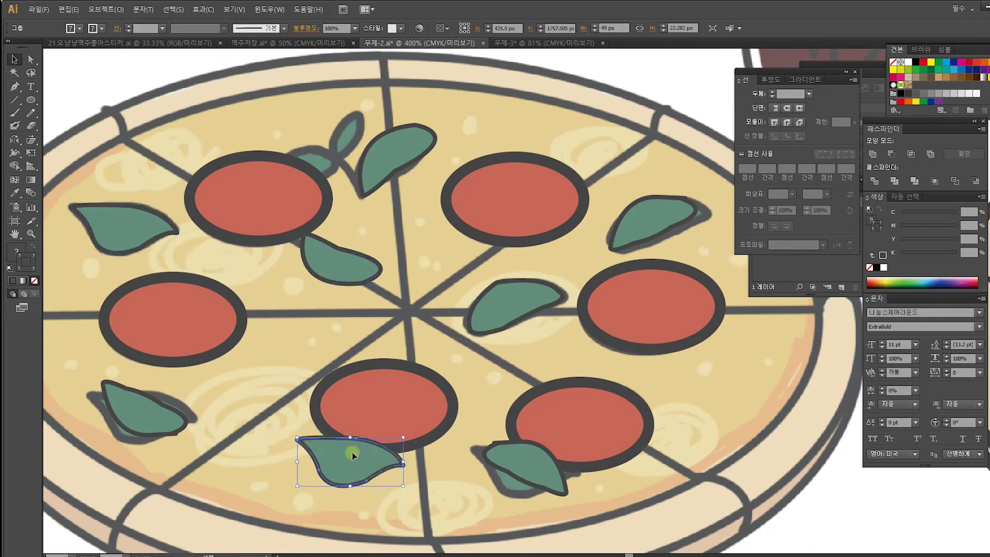
pyautogui.click(32, 137)
pyautogui.moveTo(363, 463); pyautogui.dragTo(341, 458)
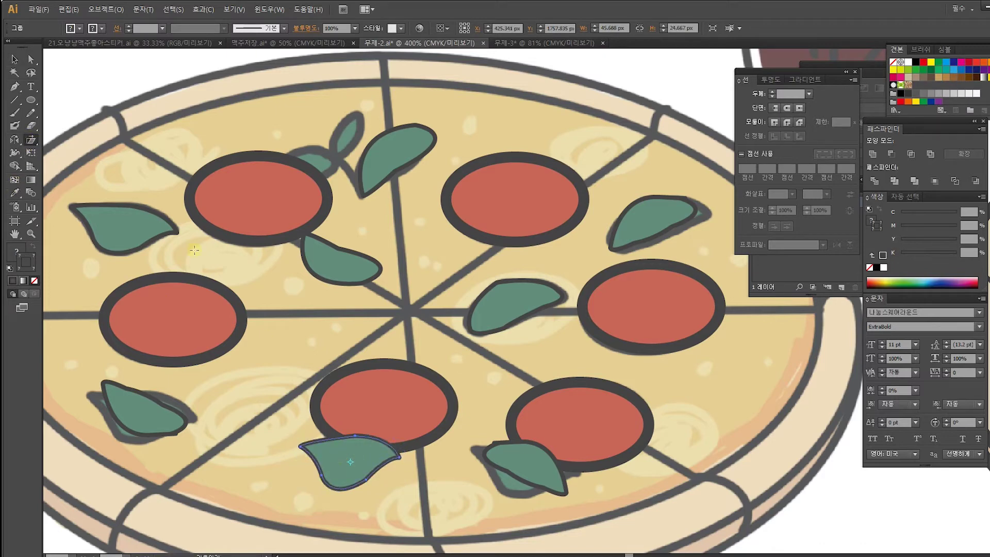
pyautogui.click(15, 59)
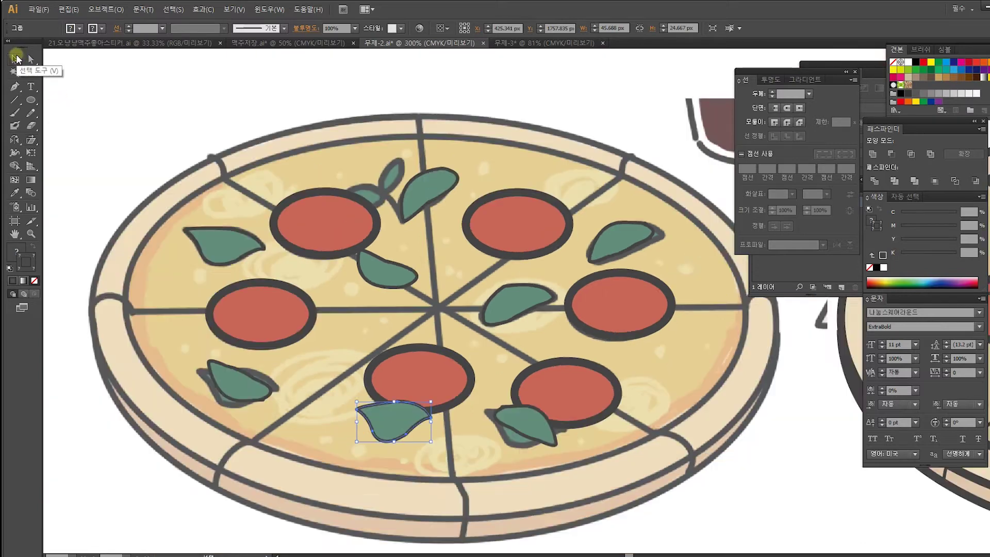
# Step: Select the eight green leaves on the sketched pizza, group them and place a copy on the vector pizza beside it
pyautogui.hotkey('ctrl', '-')
pyautogui.hscroll(4, 331, 246)
pyautogui.moveTo(183, 162); pyautogui.dragTo(573, 444)
pyautogui.click(459, 187)
pyautogui.click(380, 225)
pyautogui.keyDown('shift'); pyautogui.click(423, 300); pyautogui.keyUp('shift')
pyautogui.keyDown('shift'); pyautogui.click(349, 283); pyautogui.keyUp('shift')
pyautogui.keyDown('shift'); pyautogui.click(228, 265); pyautogui.keyUp('shift')
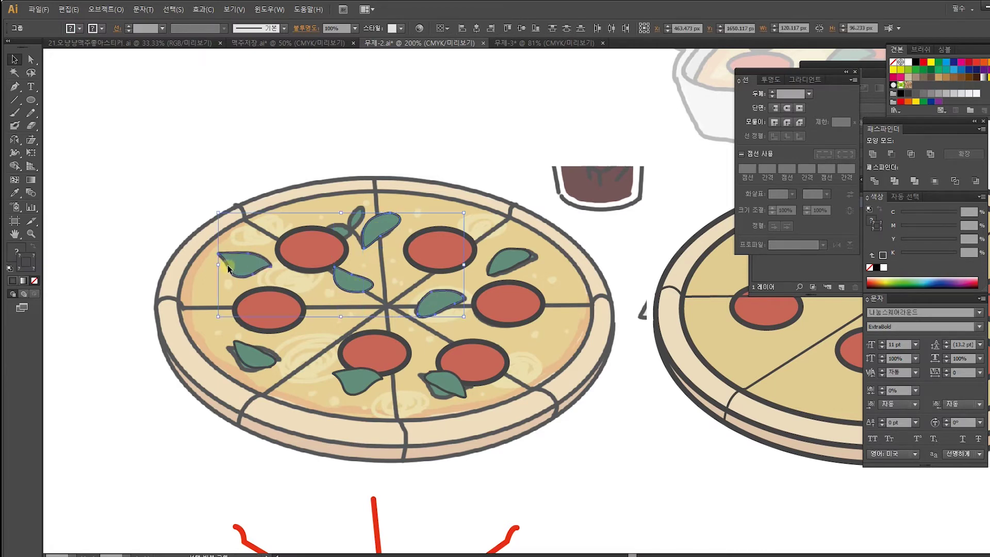
pyautogui.keyDown('shift'); pyautogui.click(262, 358); pyautogui.keyUp('shift')
pyautogui.keyDown('shift'); pyautogui.click(356, 381); pyautogui.keyUp('shift')
pyautogui.keyDown('shift'); pyautogui.click(442, 391); pyautogui.keyUp('shift')
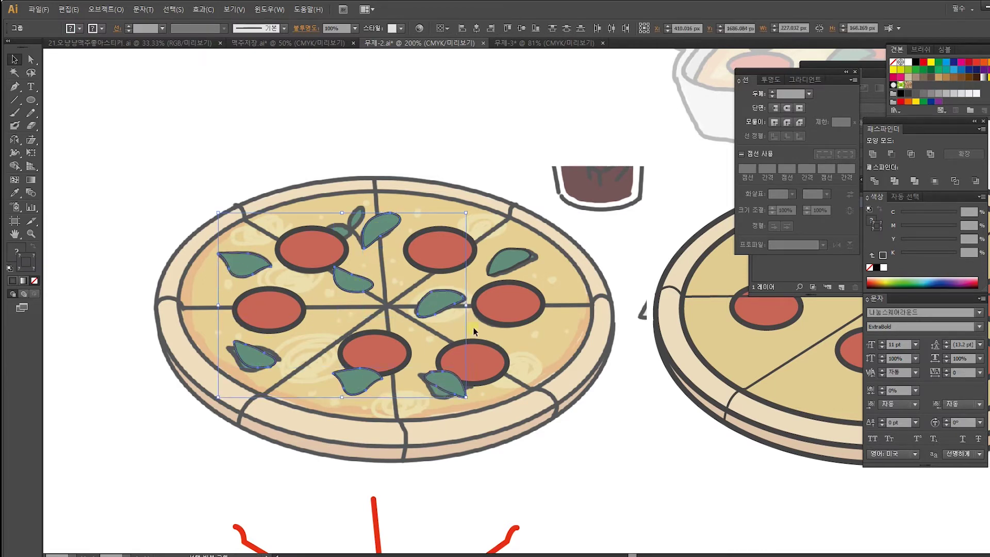
pyautogui.keyDown('shift'); pyautogui.click(511, 258); pyautogui.keyUp('shift')
pyautogui.moveTo(510, 258); pyautogui.dragTo(190, 271)
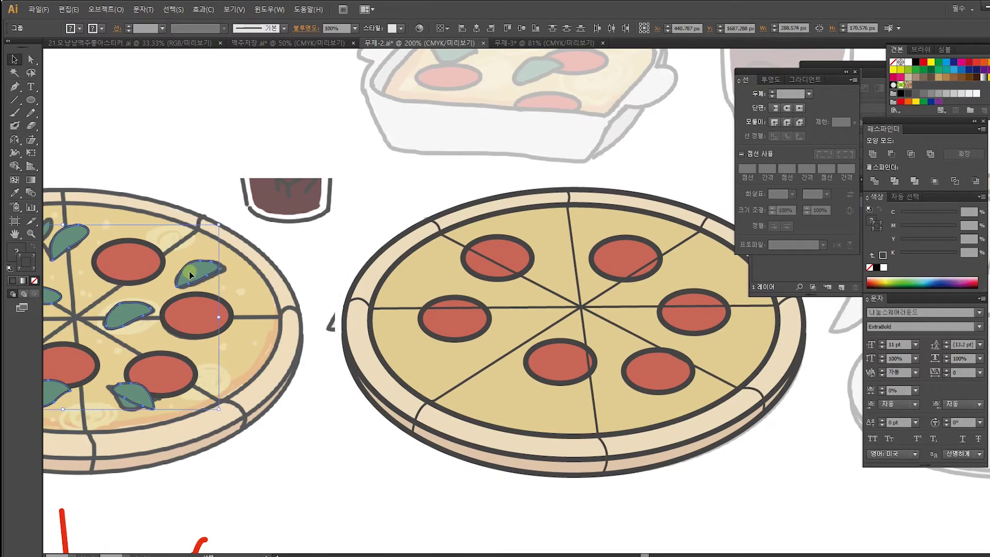
pyautogui.moveTo(420, 274); pyautogui.dragTo(707, 279)
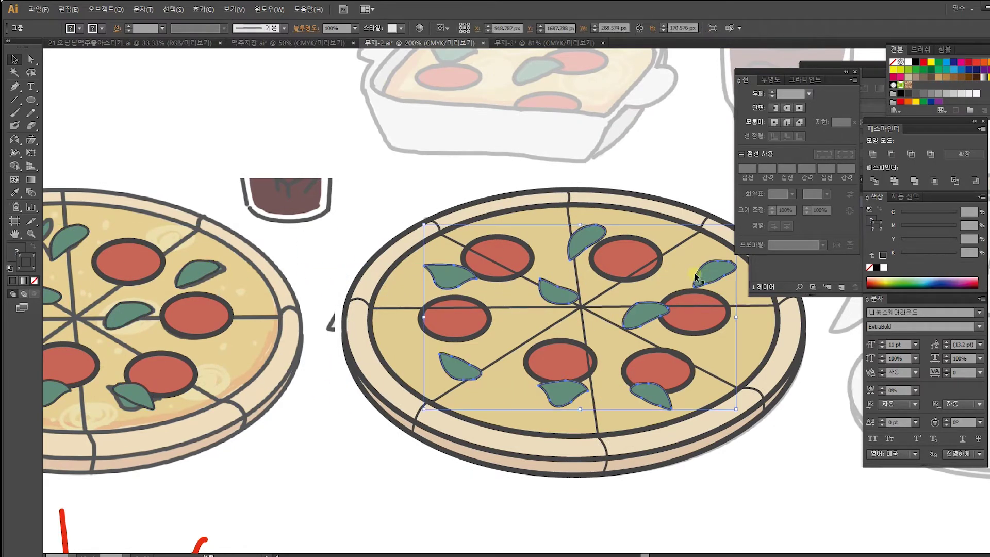
# Step: Bring the vector pizza's six pepperoni slices in front of the leaves and slice-cut lines
pyautogui.click(630, 258)
pyautogui.keyDown('shift'); pyautogui.click(693, 309); pyautogui.keyUp('shift')
pyautogui.keyDown('shift'); pyautogui.click(664, 380); pyautogui.keyUp('shift')
pyautogui.keyDown('shift'); pyautogui.click(570, 360); pyautogui.keyUp('shift')
pyautogui.keyDown('shift'); pyautogui.click(471, 321); pyautogui.keyUp('shift')
pyautogui.keyDown('shift'); pyautogui.click(504, 261); pyautogui.keyUp('shift')
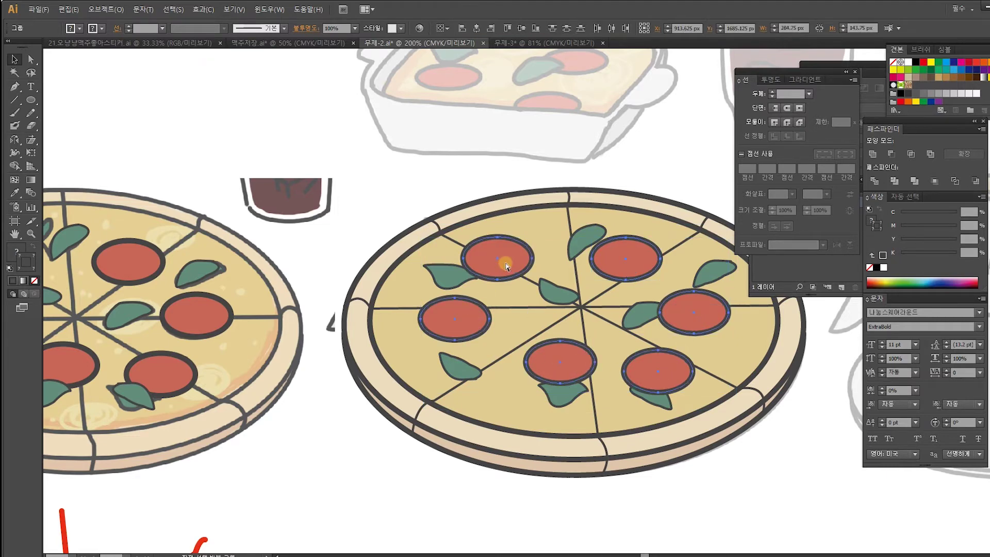
pyautogui.hscroll(2, 505, 266)
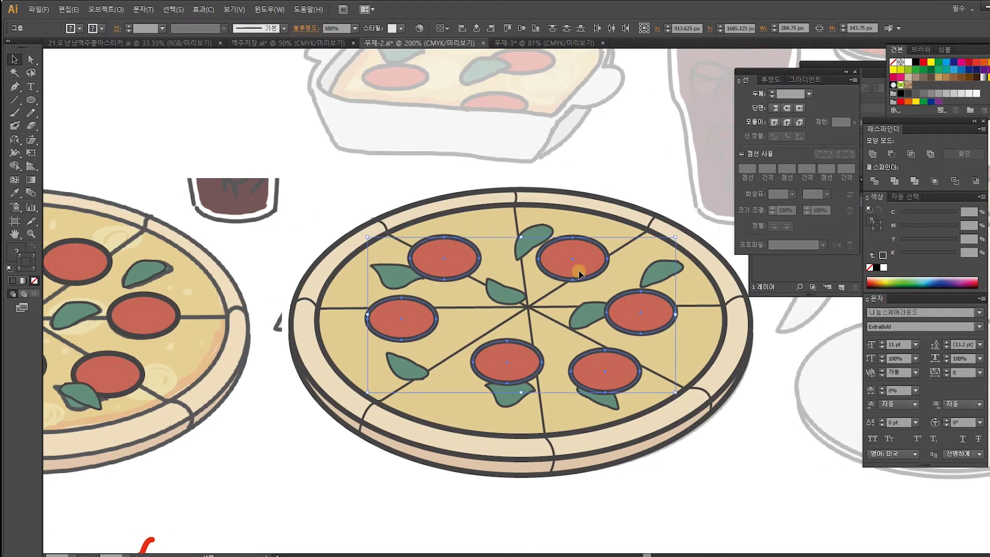
pyautogui.click(622, 173)
# Step: Group the six pepperoni slices on the vector pizza
pyautogui.click(453, 261)
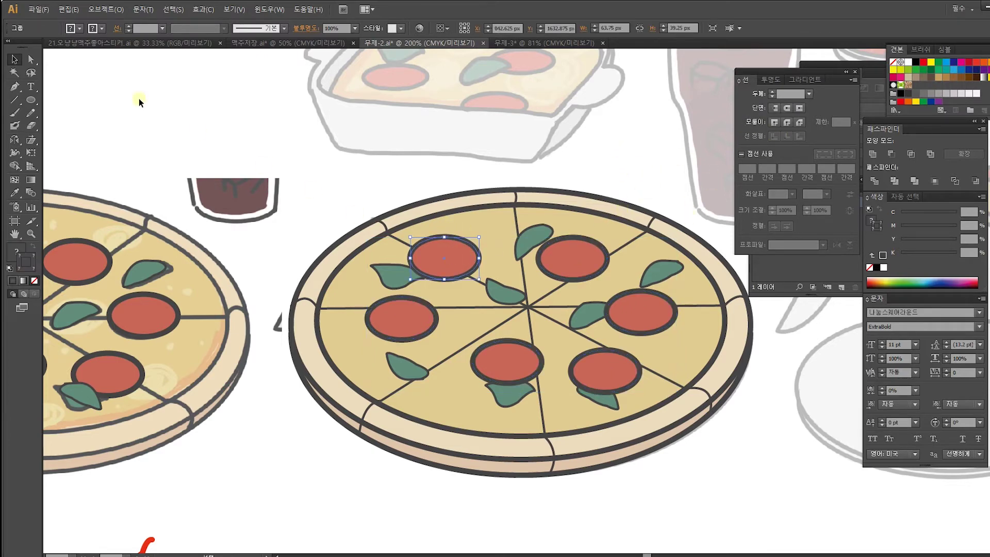
pyautogui.keyDown('shift'); pyautogui.click(568, 258); pyautogui.keyUp('shift')
pyautogui.keyDown('shift'); pyautogui.click(639, 315); pyautogui.keyUp('shift')
pyautogui.keyDown('shift'); pyautogui.click(620, 371); pyautogui.keyUp('shift')
pyautogui.keyDown('shift'); pyautogui.click(510, 364); pyautogui.keyUp('shift')
pyautogui.keyDown('shift'); pyautogui.click(429, 323); pyautogui.keyUp('shift')
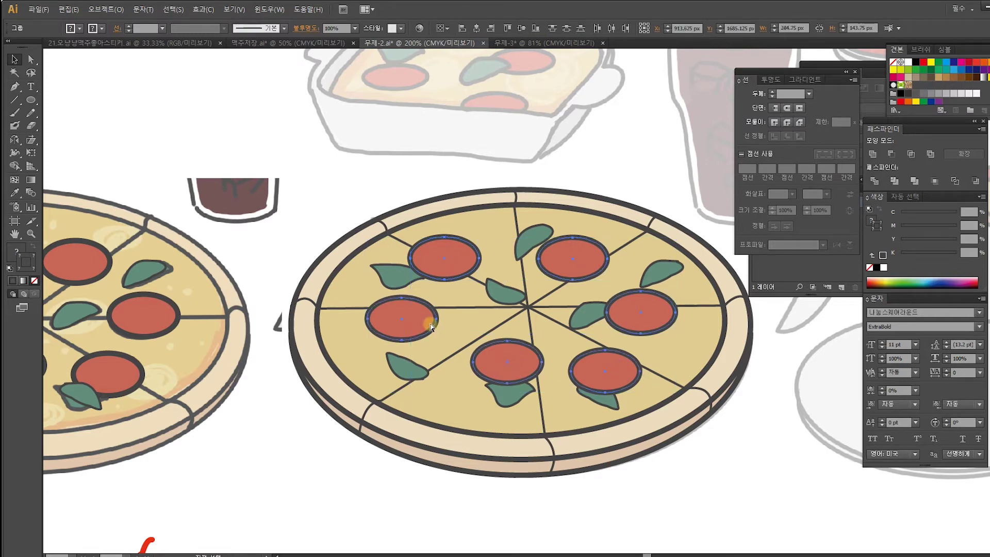
# Step: Set the stroke of all six pepperoni outlines inside the group to 3 pt
pyautogui.doubleClick(431, 325)
pyautogui.click(14, 73)
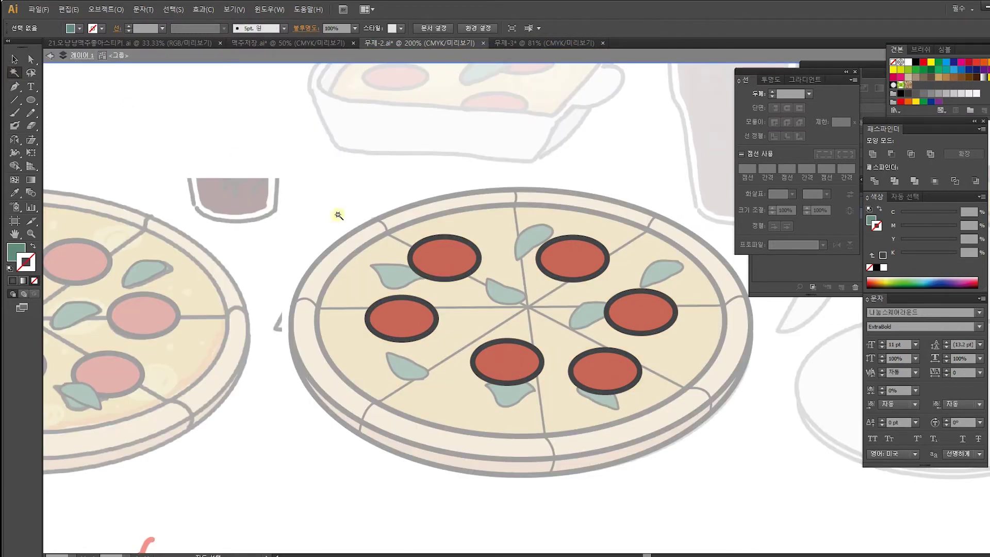
pyautogui.click(435, 239)
pyautogui.click(810, 94)
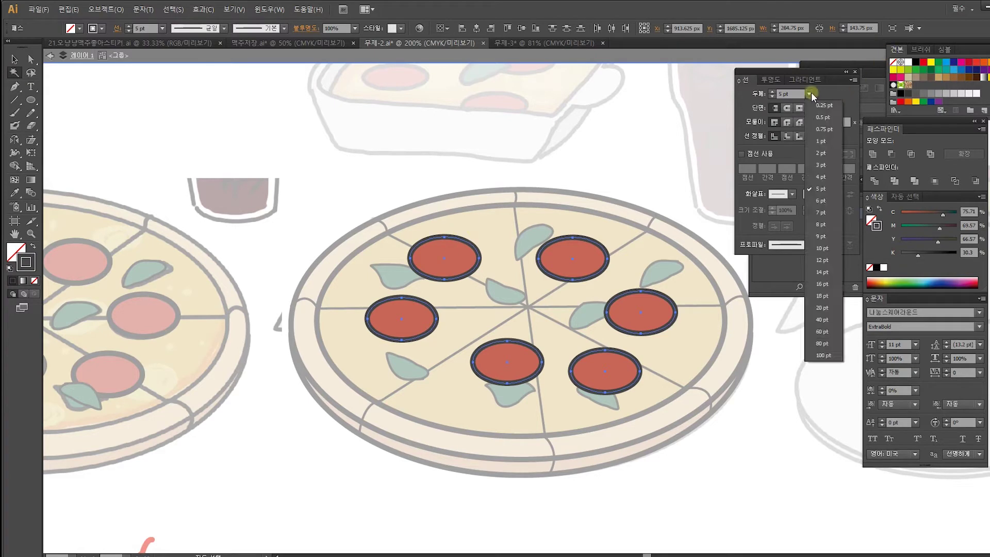
pyautogui.click(824, 163)
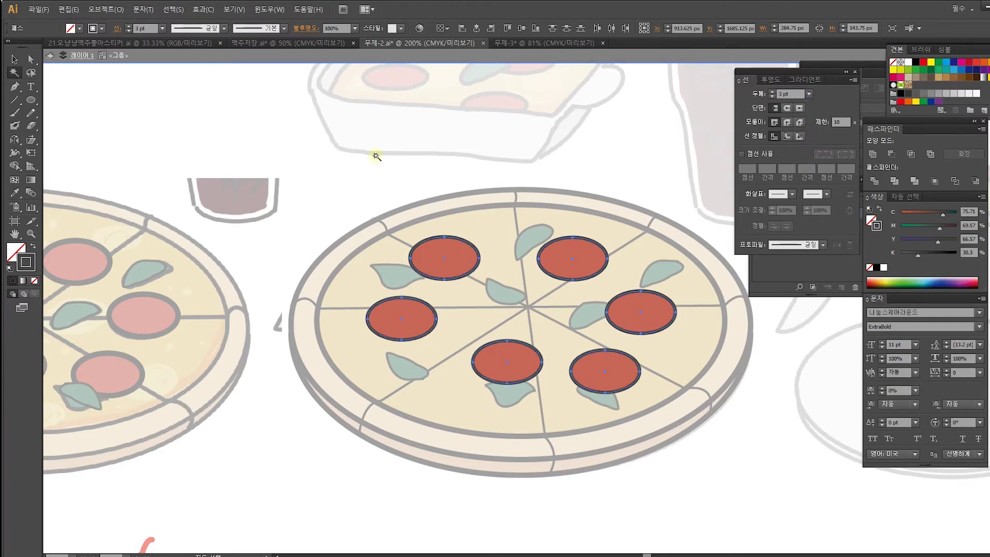
pyautogui.click(15, 60)
pyautogui.doubleClick(375, 137)
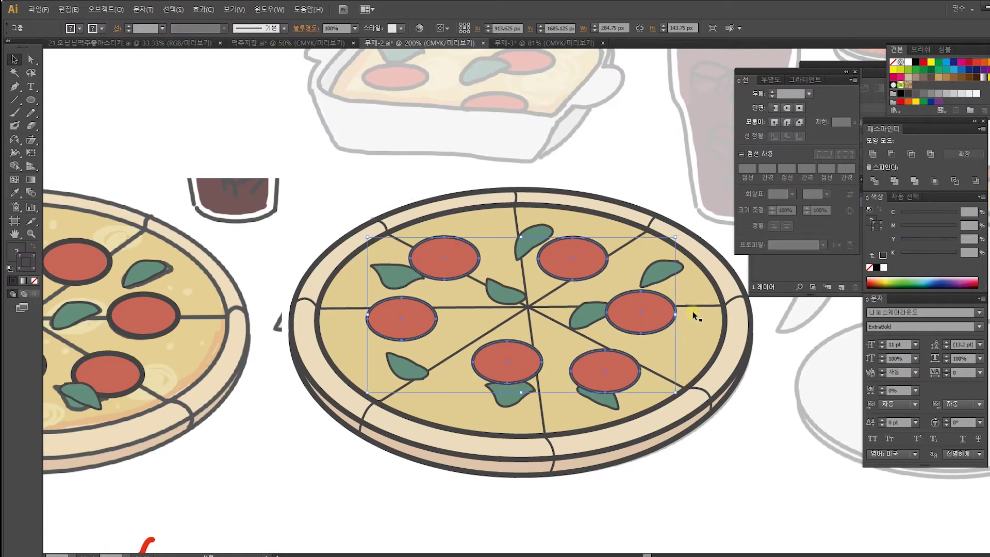
# Step: Bring the group of slice-cut lines to the front of the vector pizza
pyautogui.click(710, 306)
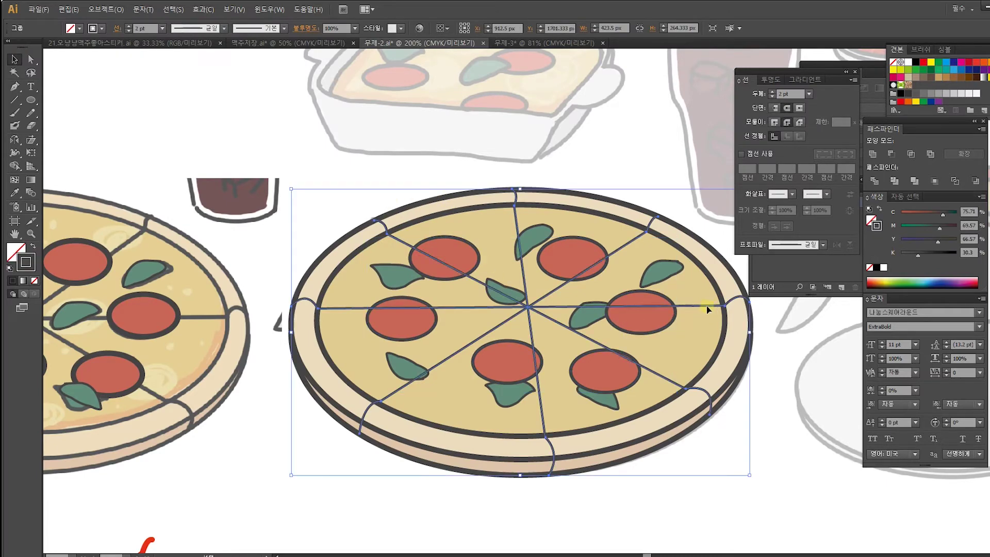
pyautogui.click(614, 182)
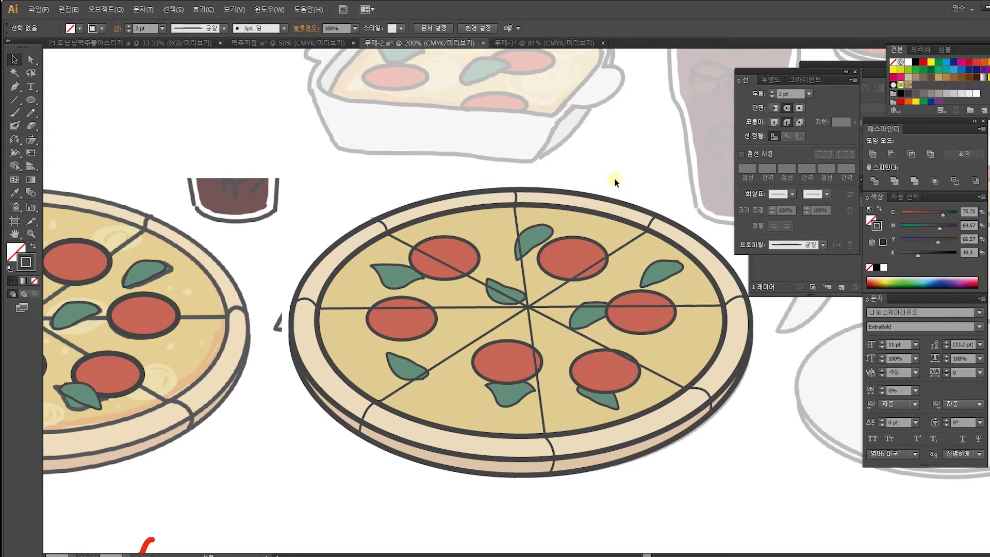
# Step: Paint a freehand test stroke with the Blob Brush in the empty area above the hand-drawn pizza
pyautogui.moveTo(451, 317); pyautogui.dragTo(613, 322)
pyautogui.moveTo(417, 331); pyautogui.dragTo(517, 315)
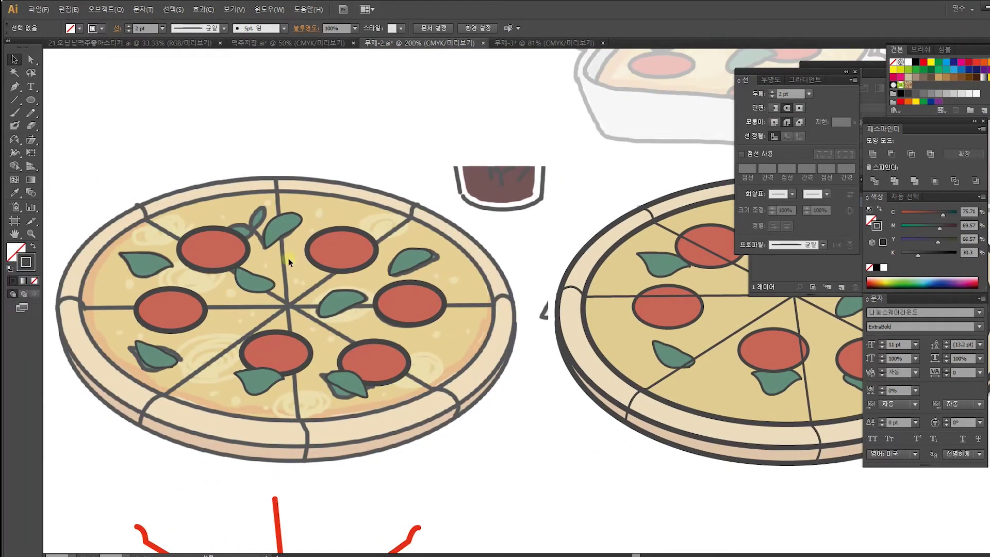
pyautogui.click(616, 369)
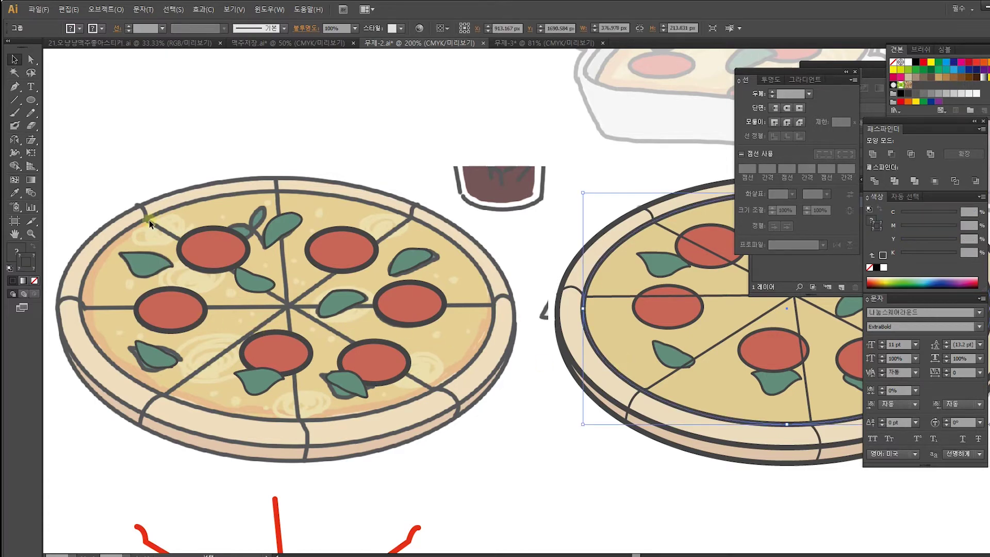
pyautogui.moveTo(514, 338); pyautogui.dragTo(586, 337)
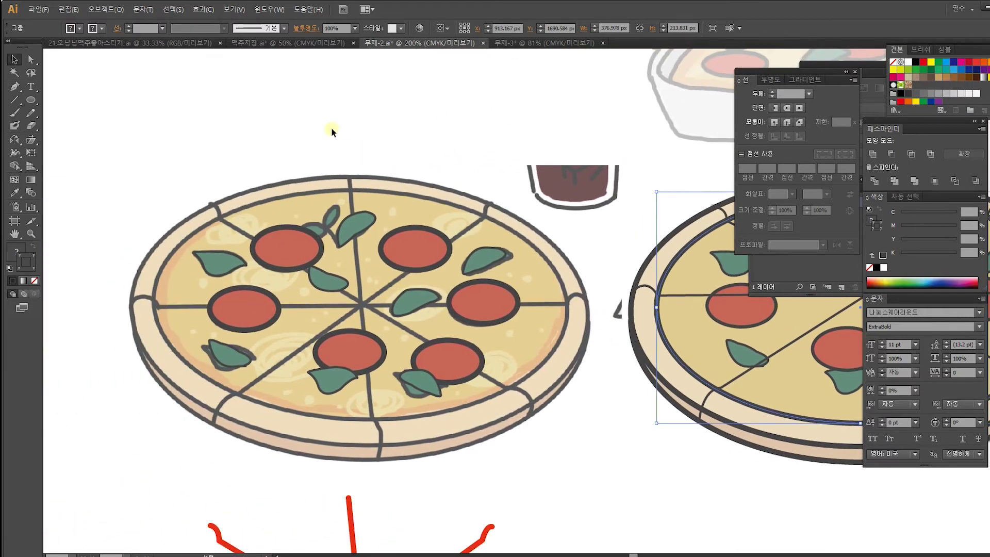
pyautogui.click(332, 132)
pyautogui.click(14, 125)
pyautogui.moveTo(561, 78)
pyautogui.mouseDown()
pyautogui.moveTo(478, 168)
pyautogui.moveTo(463, 113)
pyautogui.moveTo(482, 174)
pyautogui.moveTo(566, 153)
pyautogui.mouseUp()
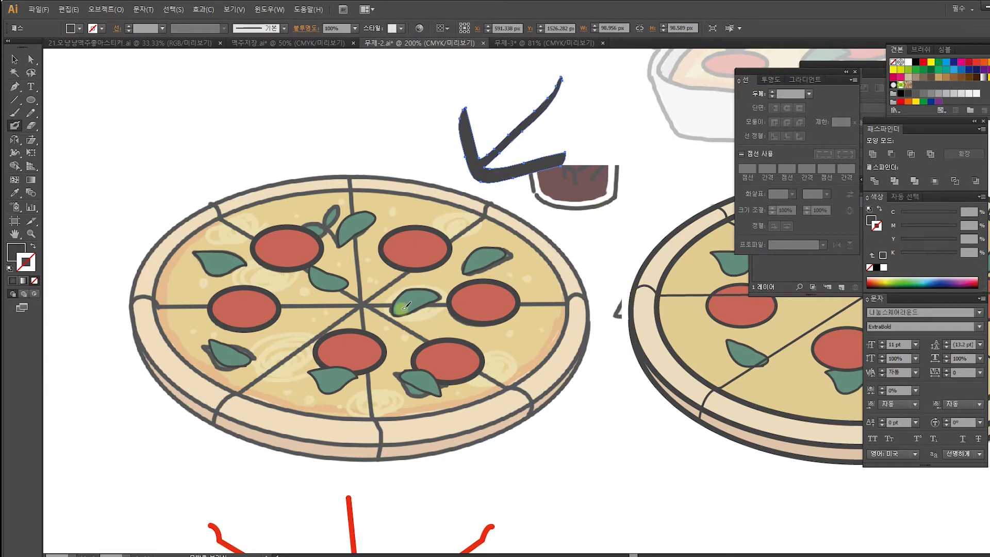
# Step: Paint a shading band with the Blob Brush over the hand-drawn pizza's cheese edge, covering the left, bottom and right sides inside the crust
pyautogui.moveTo(276, 294); pyautogui.dragTo(445, 239)
pyautogui.hotkey('ctrl', '+')
pyautogui.hotkey('ctrl', '+')
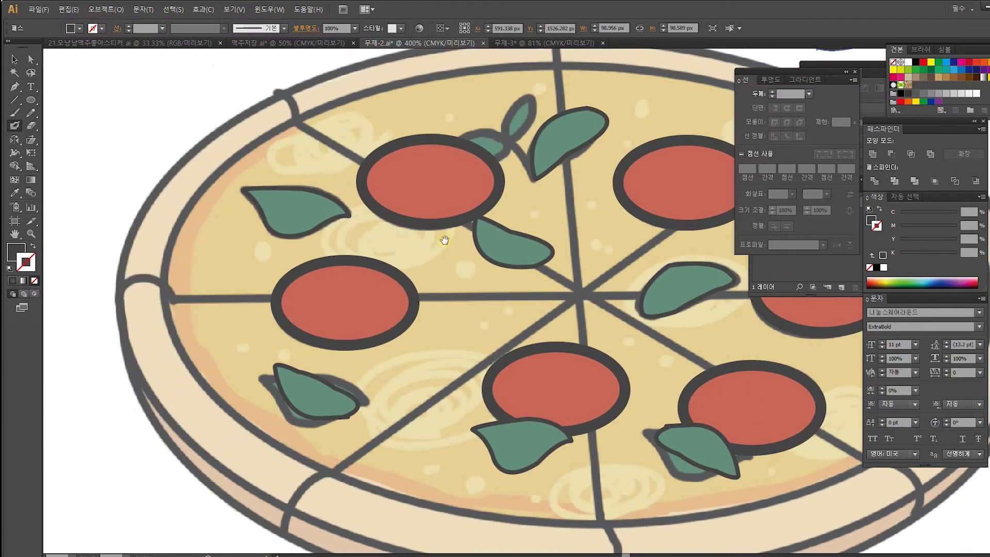
pyautogui.moveTo(296, 131)
pyautogui.mouseDown()
pyautogui.moveTo(214, 190)
pyautogui.moveTo(193, 241)
pyautogui.moveTo(191, 321)
pyautogui.moveTo(239, 410)
pyautogui.moveTo(350, 474)
pyautogui.moveTo(434, 500)
pyautogui.moveTo(616, 509)
pyautogui.moveTo(784, 487)
pyautogui.moveTo(352, 451)
pyautogui.moveTo(396, 469)
pyautogui.moveTo(423, 465)
pyautogui.moveTo(537, 392)
pyautogui.moveTo(524, 407)
pyautogui.moveTo(494, 425)
pyautogui.moveTo(559, 368)
pyautogui.moveTo(546, 392)
pyautogui.moveTo(564, 354)
pyautogui.moveTo(576, 342)
pyautogui.moveTo(572, 363)
pyautogui.moveTo(589, 337)
pyautogui.moveTo(597, 261)
pyautogui.moveTo(602, 275)
pyautogui.moveTo(576, 337)
pyautogui.moveTo(596, 300)
pyautogui.moveTo(597, 320)
pyautogui.moveTo(535, 408)
pyautogui.moveTo(498, 436)
pyautogui.moveTo(378, 477)
pyautogui.moveTo(191, 494)
pyautogui.moveTo(608, 353)
pyautogui.mouseUp()
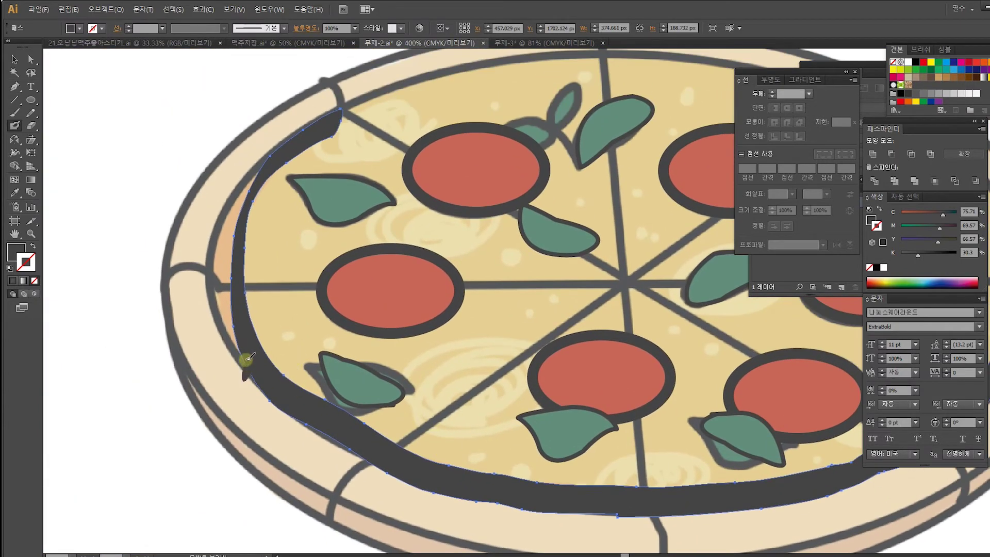
pyautogui.moveTo(247, 358)
pyautogui.mouseDown()
pyautogui.moveTo(219, 301)
pyautogui.moveTo(228, 261)
pyautogui.moveTo(231, 309)
pyautogui.moveTo(216, 262)
pyautogui.moveTo(222, 228)
pyautogui.moveTo(224, 263)
pyautogui.moveTo(231, 207)
pyautogui.moveTo(237, 217)
pyautogui.moveTo(244, 182)
pyautogui.moveTo(243, 202)
pyautogui.moveTo(261, 170)
pyautogui.moveTo(226, 226)
pyautogui.moveTo(232, 195)
pyautogui.moveTo(239, 187)
pyautogui.moveTo(233, 207)
pyautogui.moveTo(240, 186)
pyautogui.mouseUp()
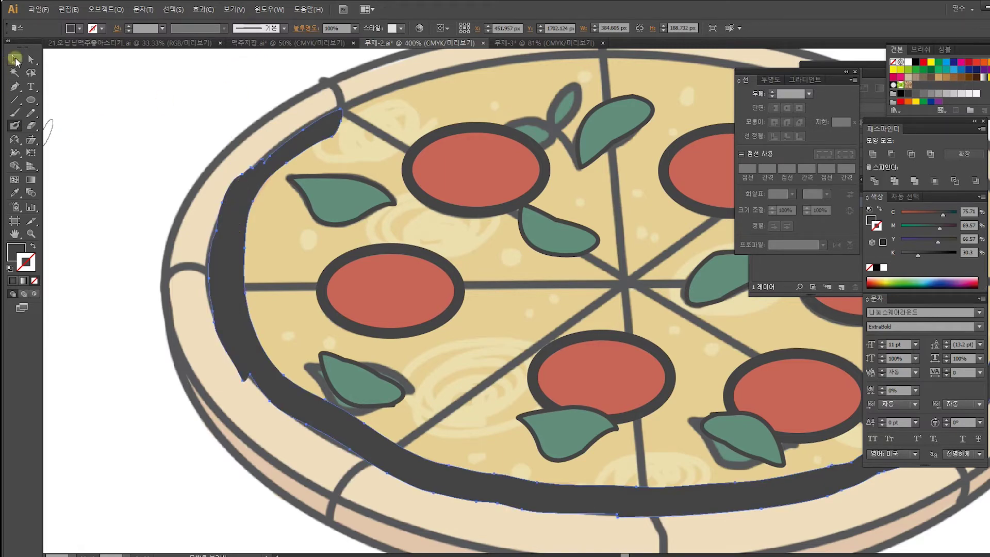
# Step: Move the painted shading band onto the vector pizza and nudge it into line with the lower cheese edge
pyautogui.click(15, 59)
pyautogui.hotkey('ctrl', '-')
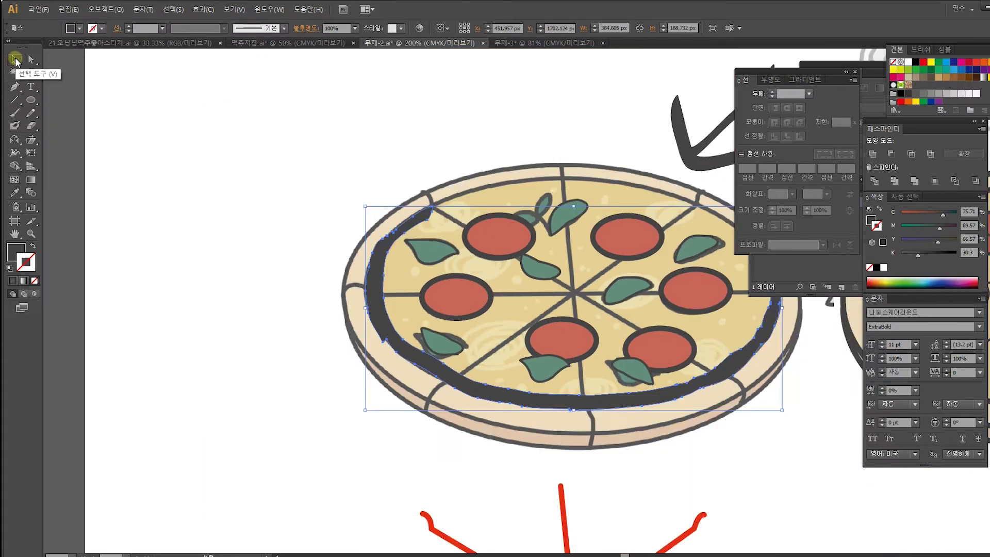
pyautogui.hscroll(10, 258, 342)
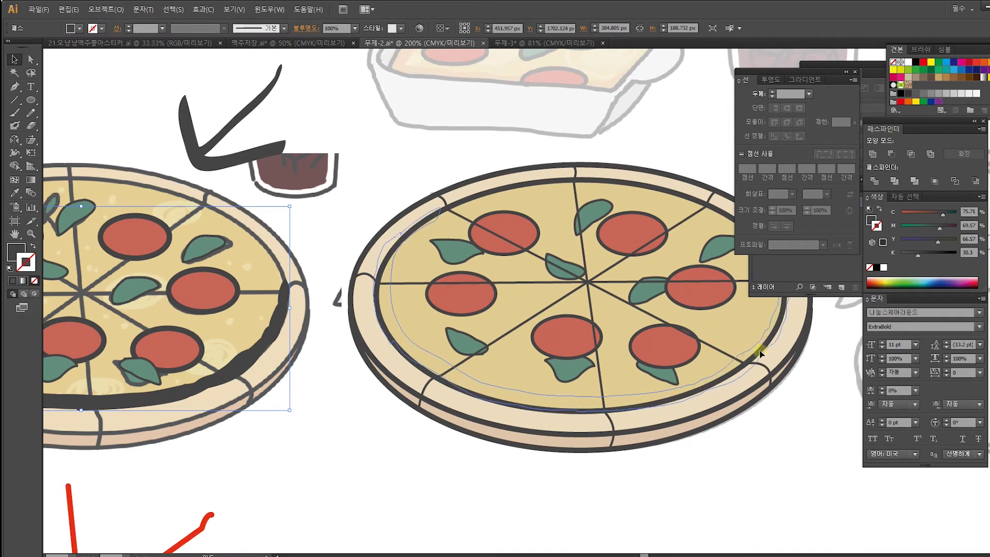
pyautogui.moveTo(760, 354); pyautogui.dragTo(760, 354)
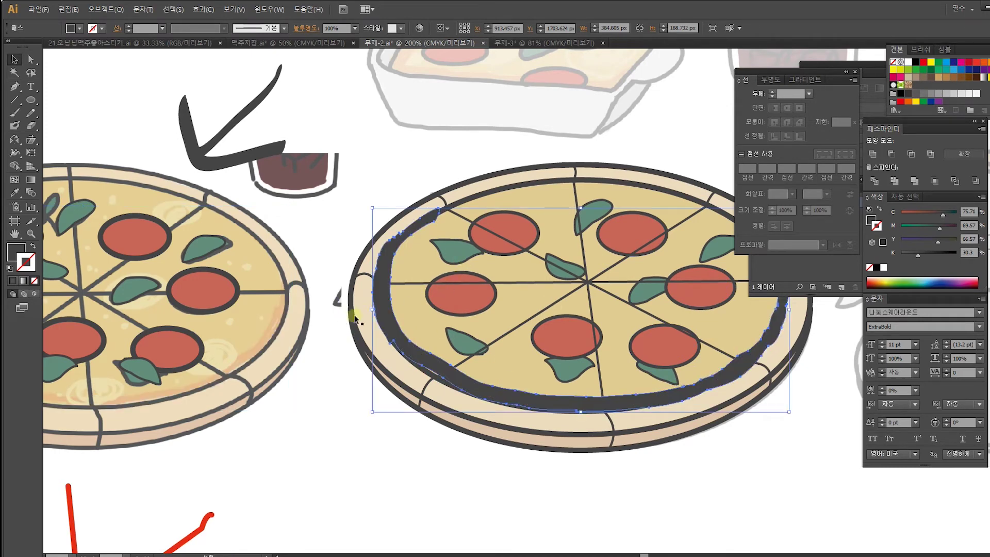
pyautogui.press('Down')
pyautogui.press('Down')
pyautogui.press('Left')
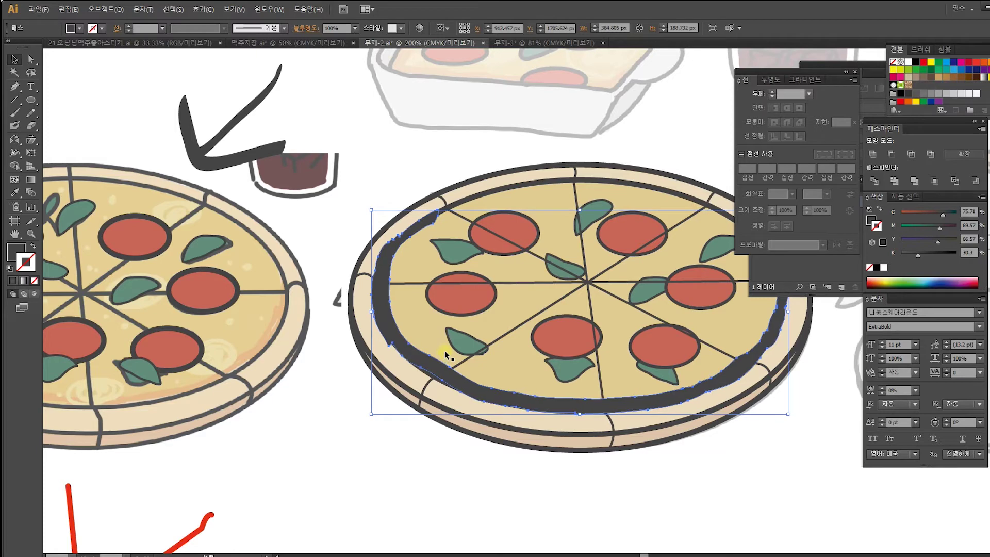
# Step: Fill the shading band with the light orange-brown sampled from the hand-drawn pizza's cheese edge
pyautogui.click(14, 193)
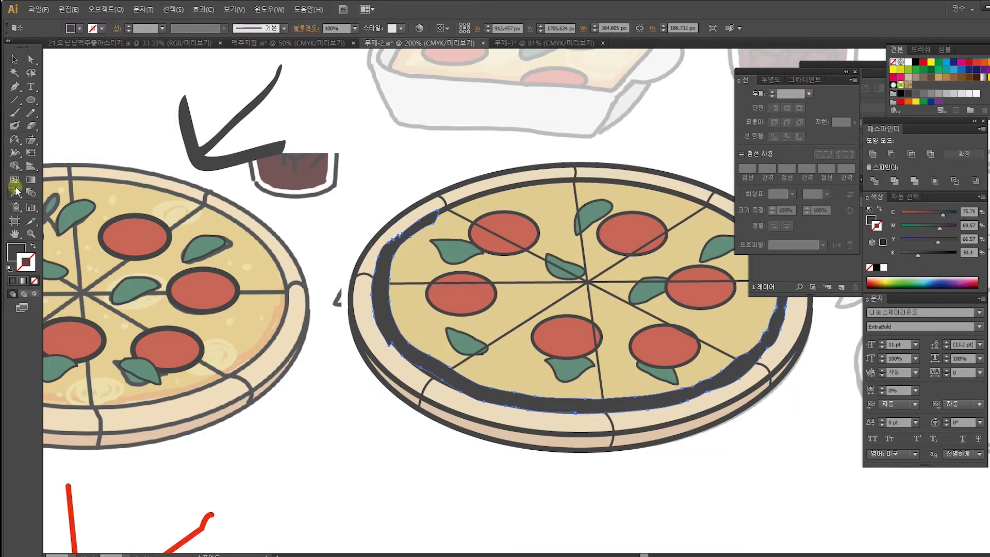
pyautogui.click(155, 394)
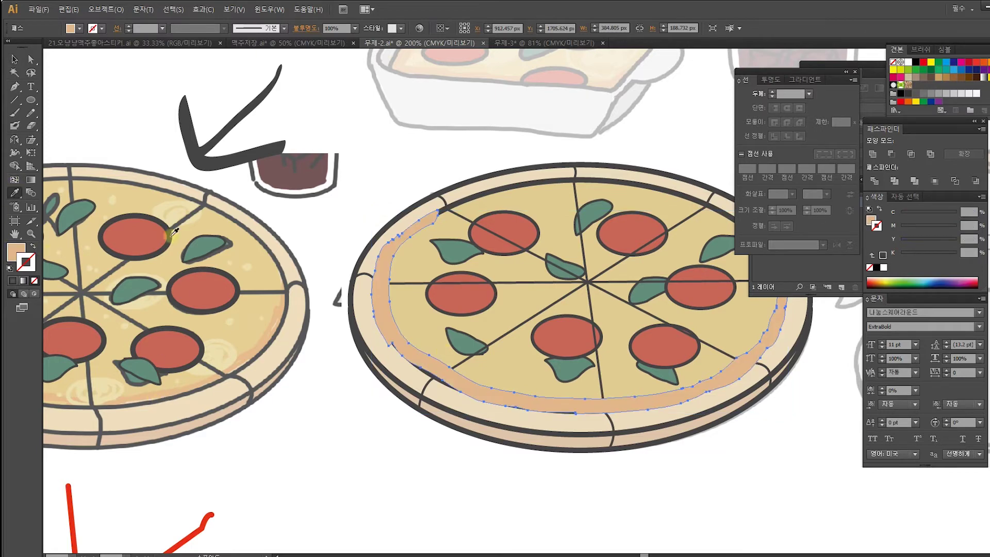
pyautogui.click(14, 59)
# Step: Try restacking the shading band within the pizza artwork by sending it backward and bringing it forward
pyautogui.click(388, 277)
pyautogui.hotkey('ctrl', 'shift', '[')
pyautogui.click(383, 290)
pyautogui.hotkey('ctrl', 'z')
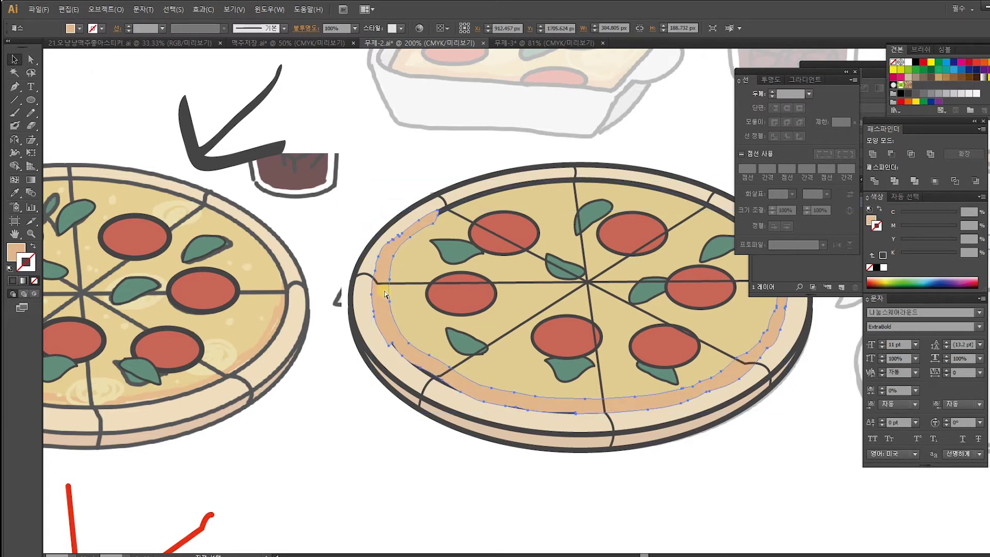
pyautogui.hotkey('ctrl', '[')
pyautogui.hotkey('ctrl', '[')
pyautogui.hotkey('ctrl', ']')
pyautogui.hotkey('ctrl', ']')
pyautogui.hotkey('ctrl', '[')
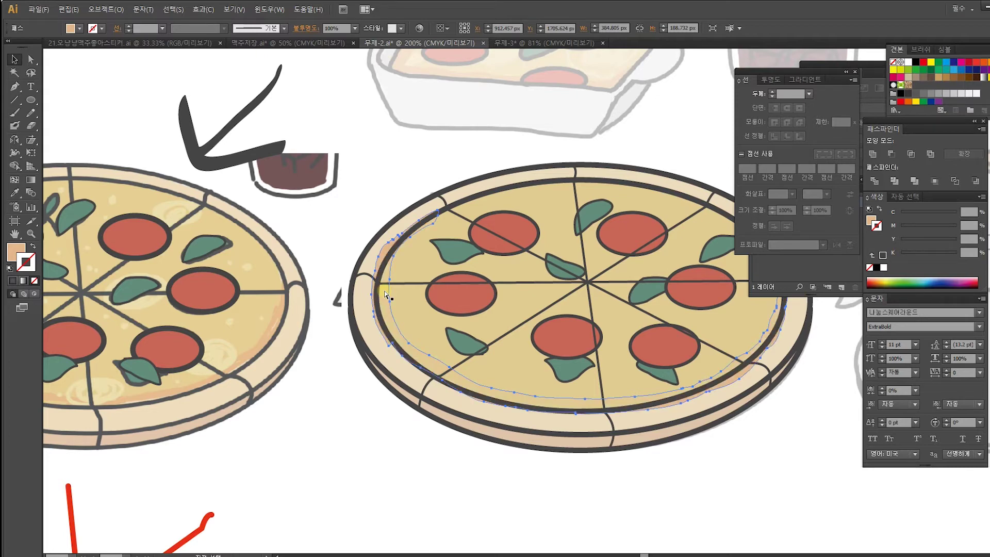
# Step: Cut the shading band and paste it inside the vector pizza's cheese group
pyautogui.press('v')
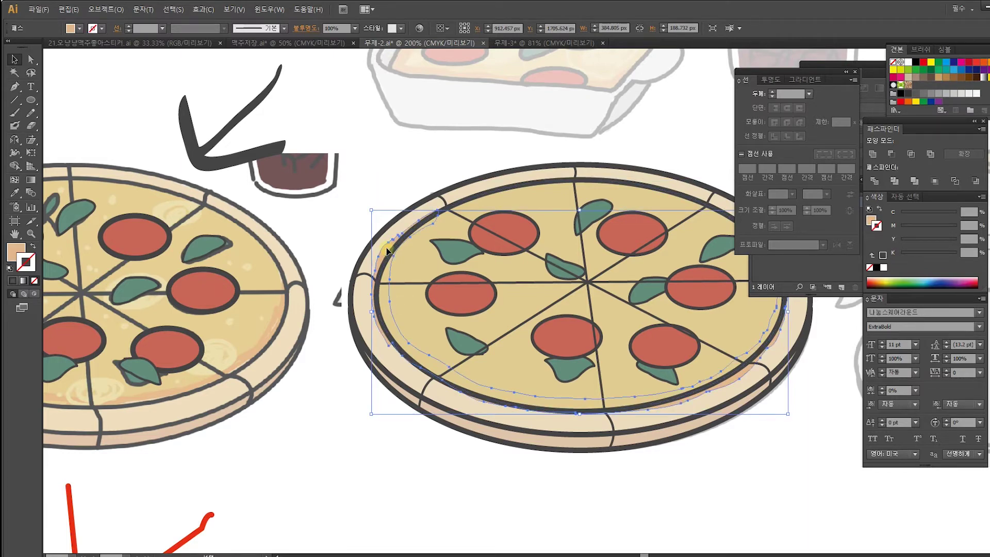
pyautogui.click(395, 267)
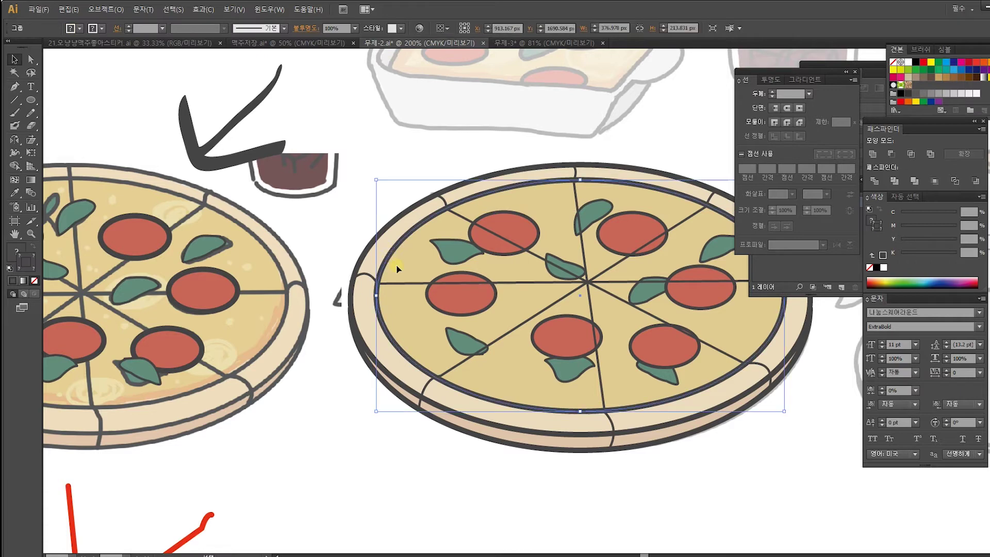
pyautogui.doubleClick(397, 265)
pyautogui.click(397, 261)
pyautogui.hotkey('ctrl', 'v')
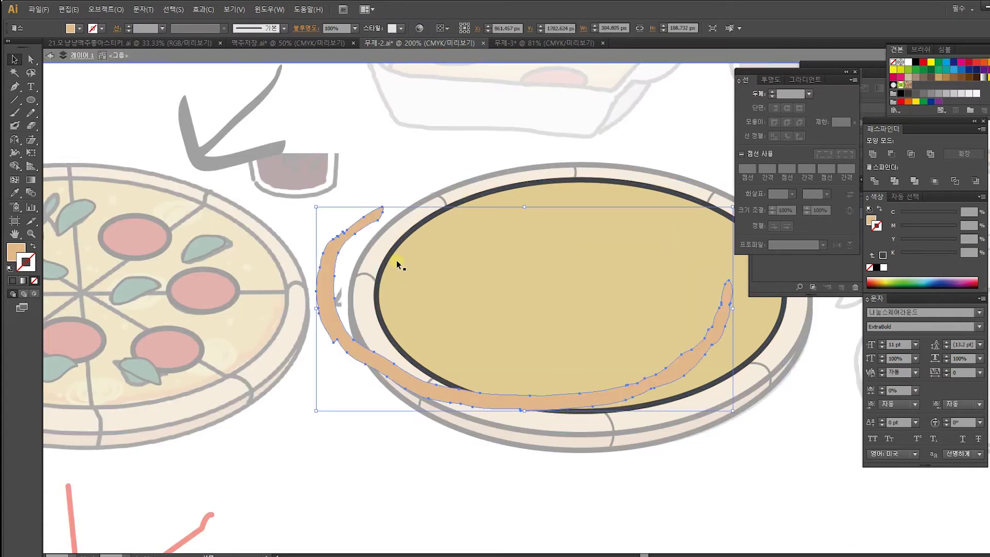
# Step: Align the pasted shading band with the cheese's lower edge and send it behind the dark cheese outline
pyautogui.moveTo(326, 303); pyautogui.dragTo(386, 305)
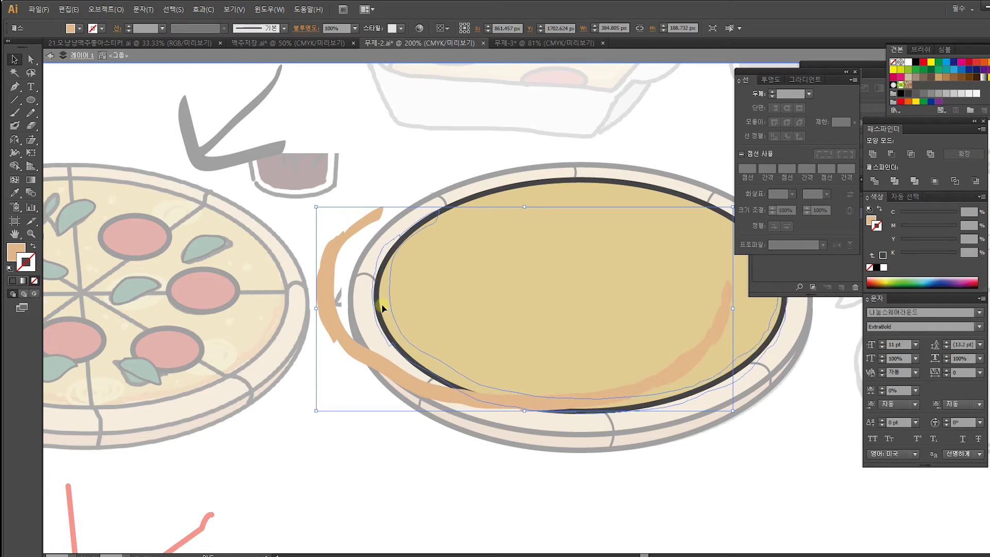
pyautogui.moveTo(382, 305); pyautogui.dragTo(382, 305)
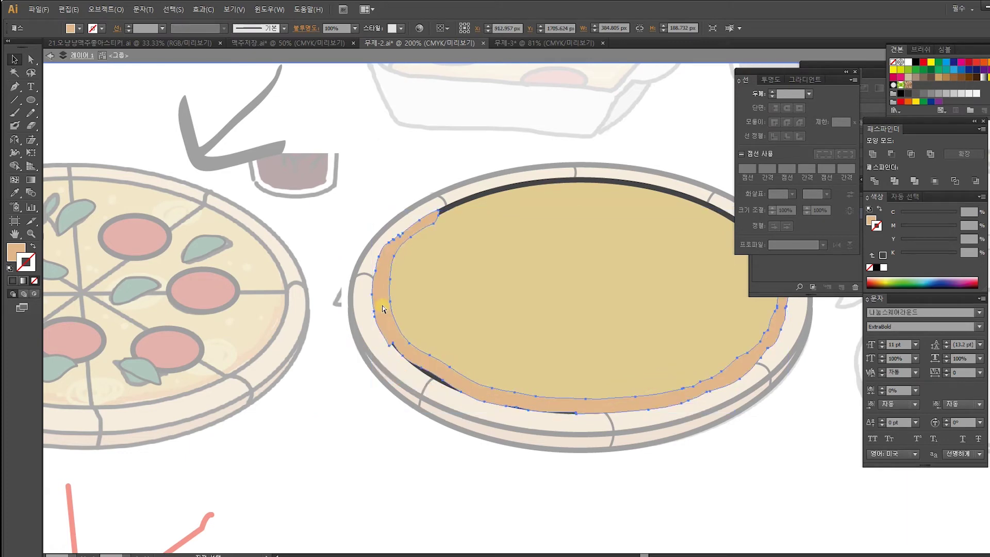
pyautogui.hotkey('ctrl', '[')
pyautogui.press('Down')
pyautogui.press('Down')
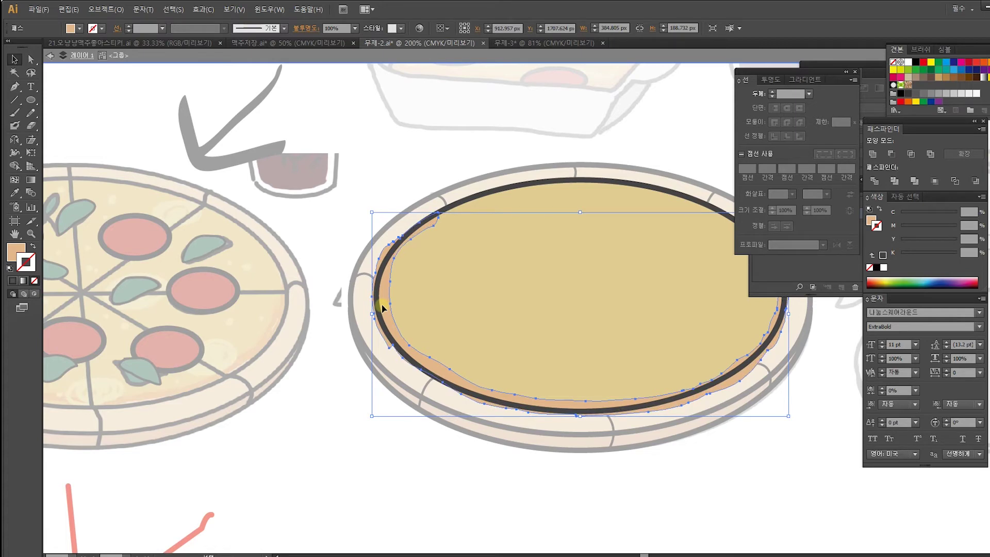
pyautogui.press('Up')
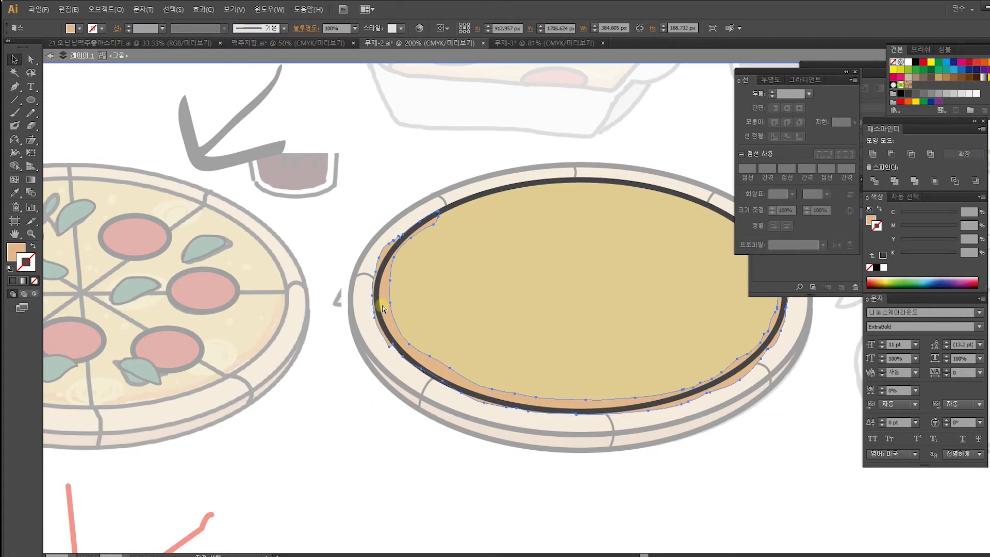
# Step: Delete surplus anchor points with the Pen tool along the shading band's outer left edge, where it spills past the cheese outline
pyautogui.hotkey('ctrl', '=')
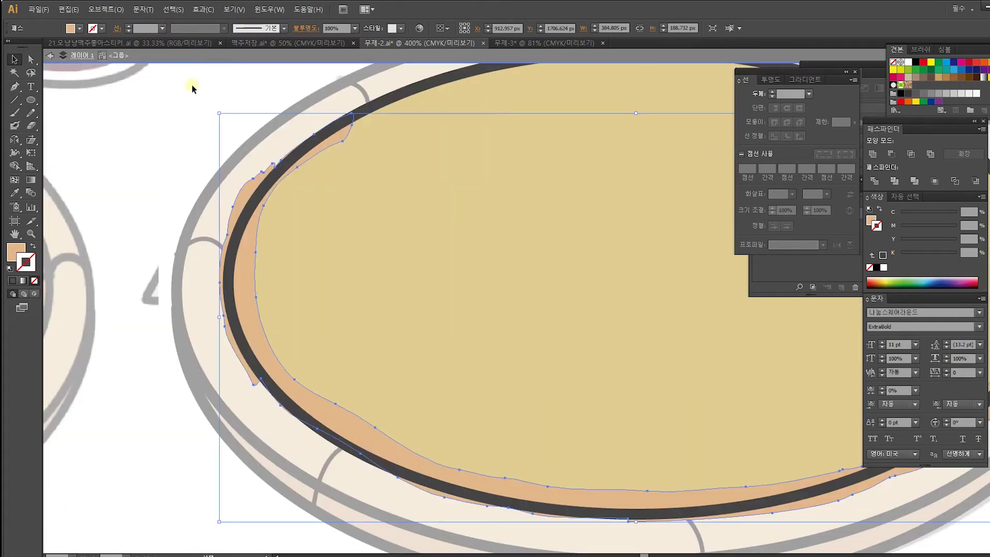
pyautogui.click(31, 59)
pyautogui.click(16, 86)
pyautogui.click(278, 170)
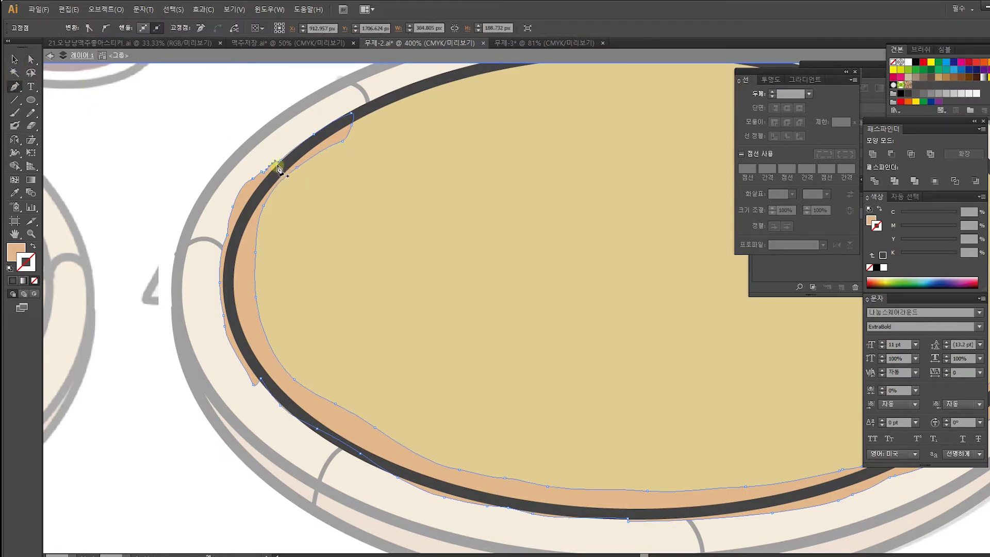
pyautogui.click(252, 180)
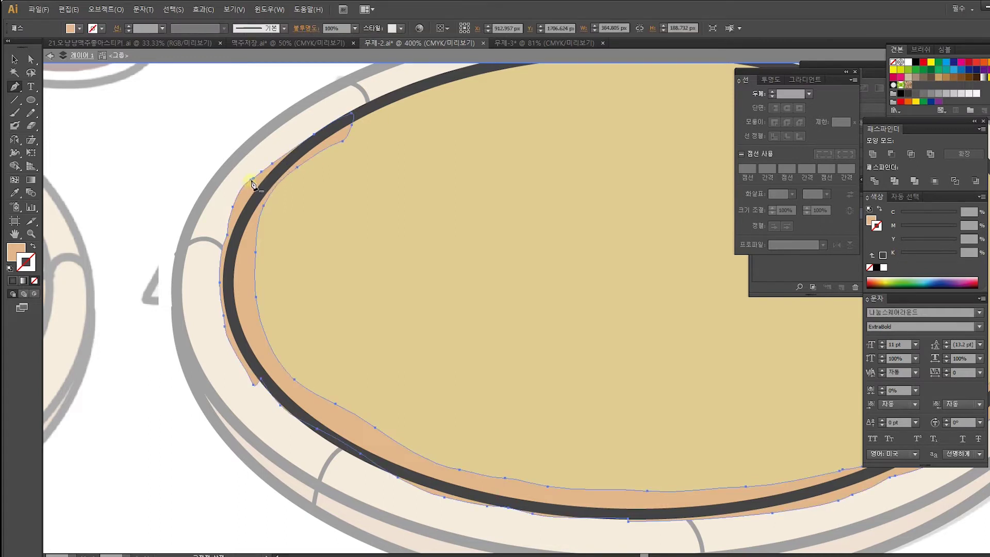
pyautogui.click(254, 182)
pyautogui.keyDown('ctrl'); pyautogui.click(261, 169); pyautogui.keyUp('ctrl')
pyautogui.keyDown('ctrl'); pyautogui.click(252, 182); pyautogui.keyUp('ctrl')
pyautogui.hotkey('ctrl', '+')
pyautogui.moveTo(259, 183); pyautogui.dragTo(284, 256)
pyautogui.click(350, 184)
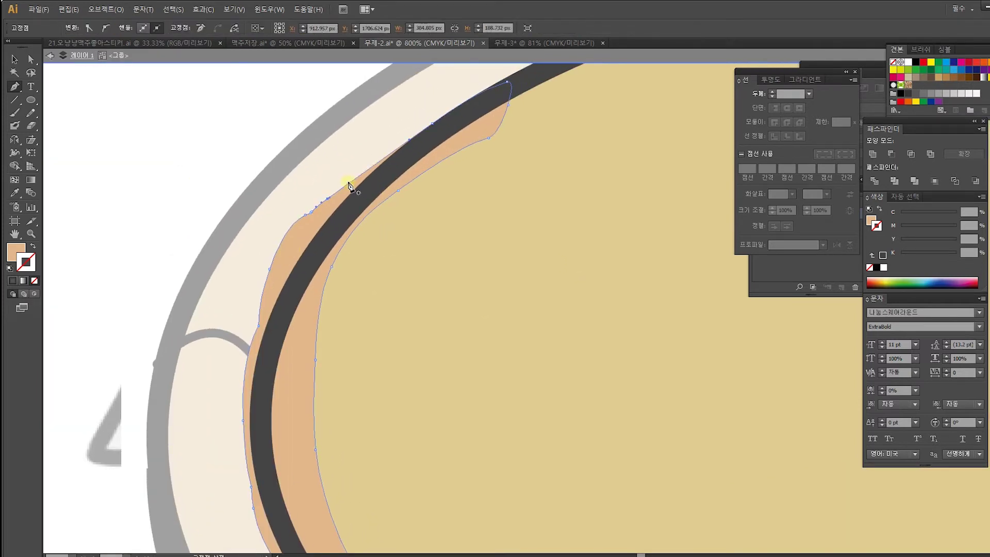
pyautogui.click(305, 218)
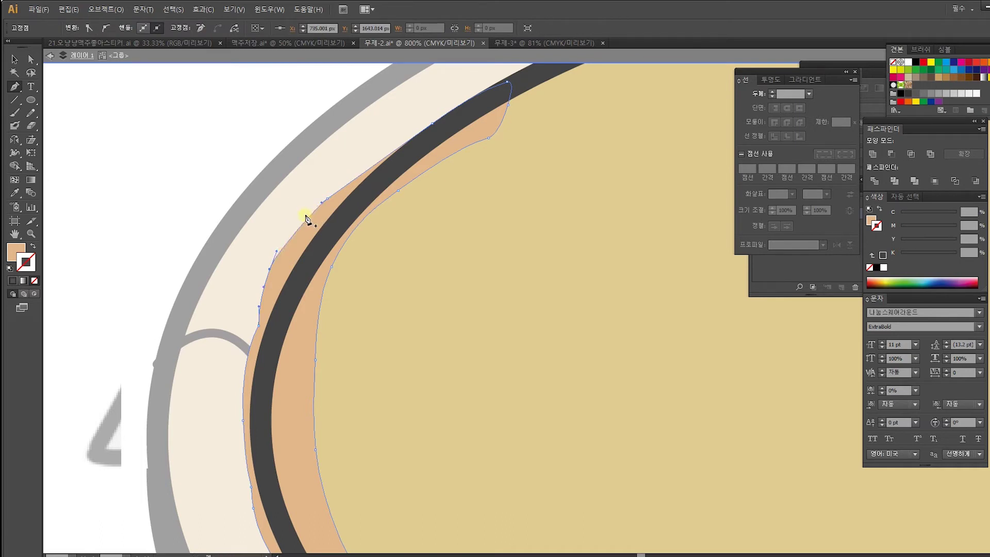
pyautogui.click(269, 270)
pyautogui.click(328, 199)
pyautogui.moveTo(294, 312); pyautogui.dragTo(330, 219)
pyautogui.click(297, 231)
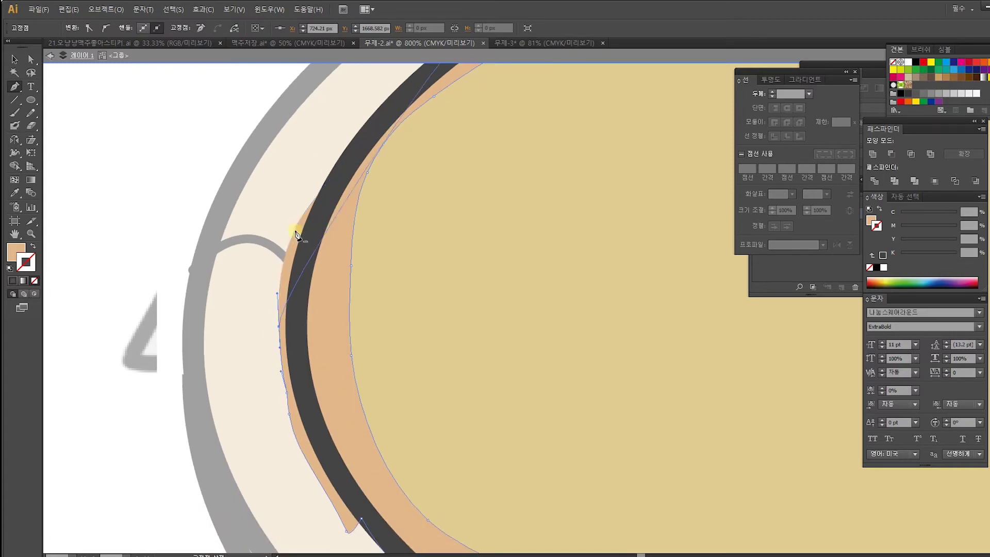
# Step: Delete the surplus anchor points along the outer left edge of the orange shading shape with the Pen tool
pyautogui.click(294, 310)
pyautogui.click(280, 326)
pyautogui.click(298, 379)
pyautogui.click(287, 394)
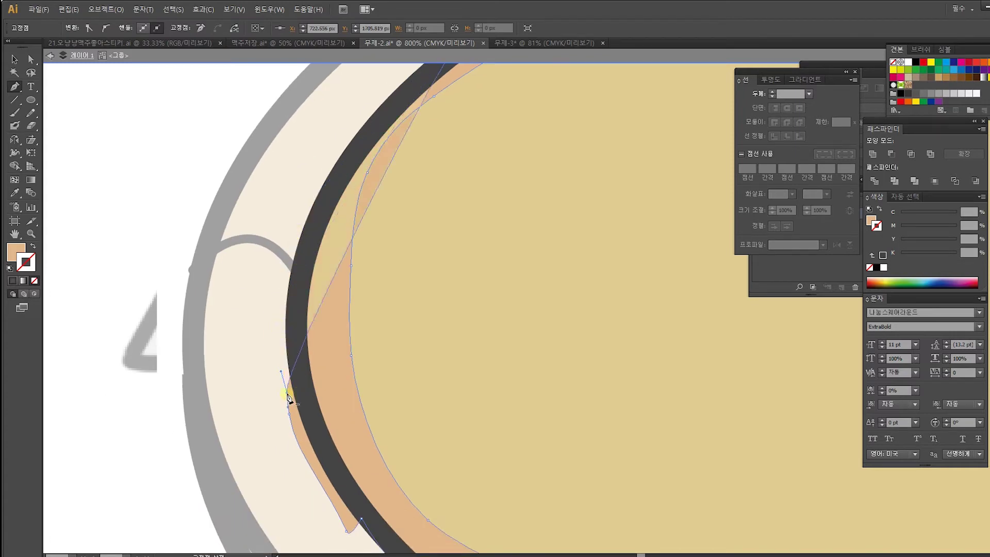
pyautogui.click(289, 416)
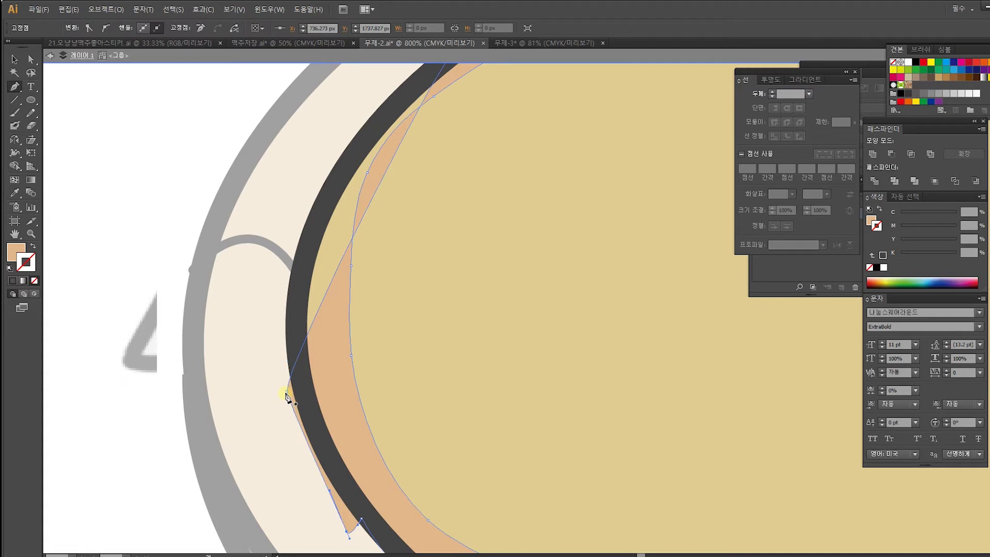
pyautogui.click(286, 393)
pyautogui.hotkey('ctrl', 'z')
pyautogui.hotkey('ctrl', 'z')
pyautogui.hotkey('ctrl', 'z')
pyautogui.hotkey('ctrl', 'z')
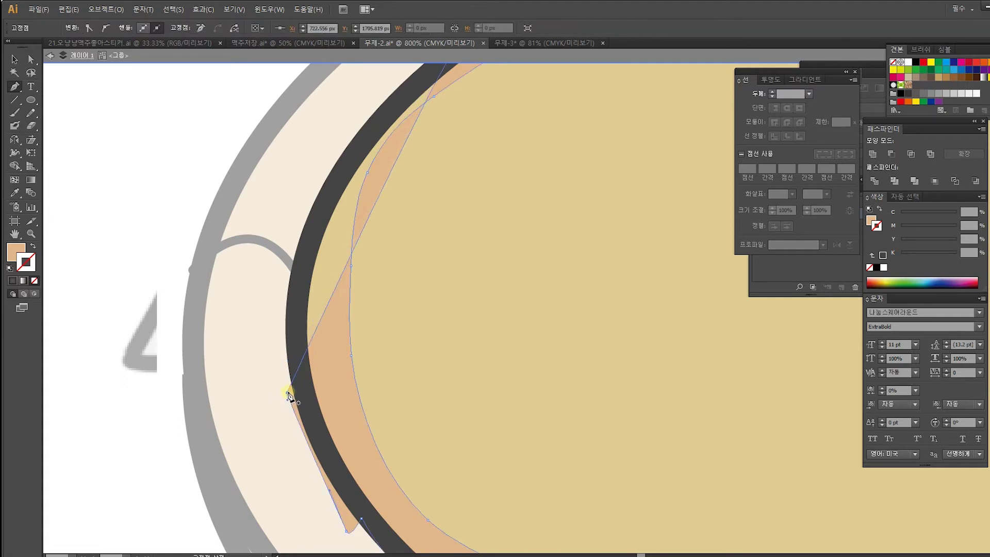
# Step: Reshape the left outer curve of the orange shading so it runs beneath the pizza's dark inner outline
pyautogui.moveTo(400, 394)
pyautogui.mouseDown()
pyautogui.moveTo(342, 194)
pyautogui.moveTo(368, 363)
pyautogui.mouseUp()
pyautogui.click(287, 303)
pyautogui.click(31, 60)
pyautogui.moveTo(363, 446); pyautogui.dragTo(176, 173)
pyautogui.moveTo(354, 144); pyautogui.dragTo(385, 328)
pyautogui.moveTo(348, 361)
pyautogui.mouseDown()
pyautogui.moveTo(352, 395)
pyautogui.moveTo(360, 375)
pyautogui.mouseUp()
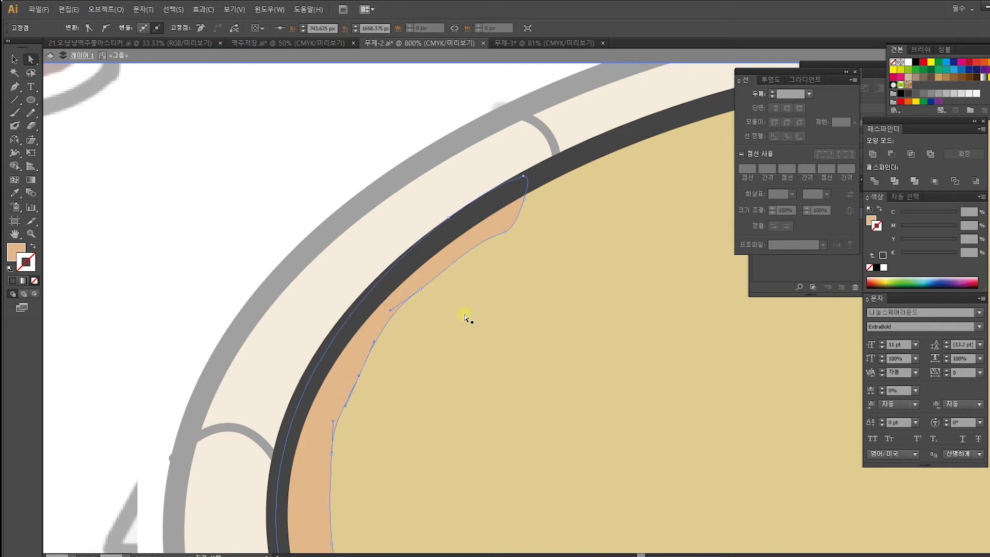
# Step: Move the protruding anchor point on the shading's lower-left outer edge under the dark outline
pyautogui.scroll(-10, 444, 327)
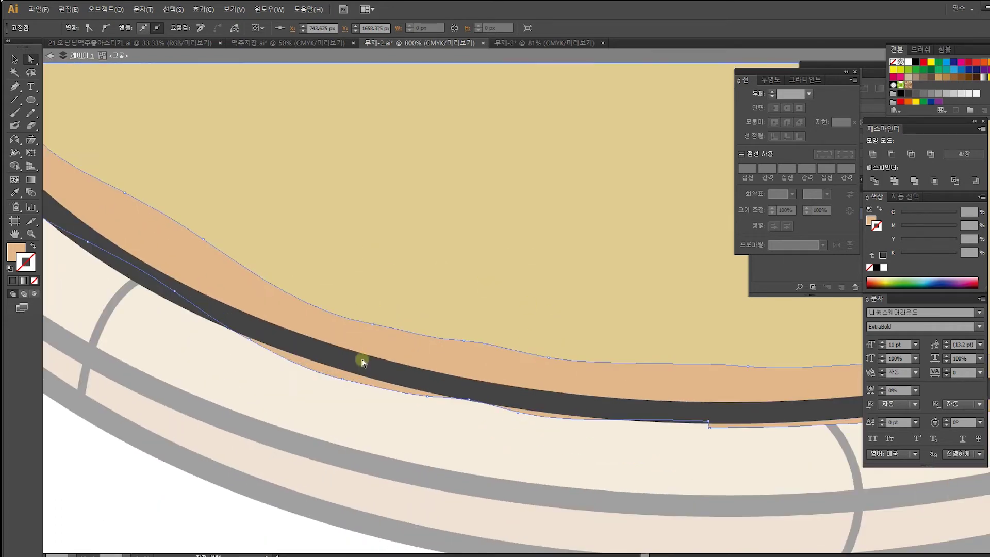
pyautogui.click(344, 379)
pyautogui.moveTo(343, 379); pyautogui.dragTo(351, 360)
# Step: Deselect the shading path and leave the group's isolation mode
pyautogui.hotkey('ctrl', 'shift', 'a')
pyautogui.press('p')
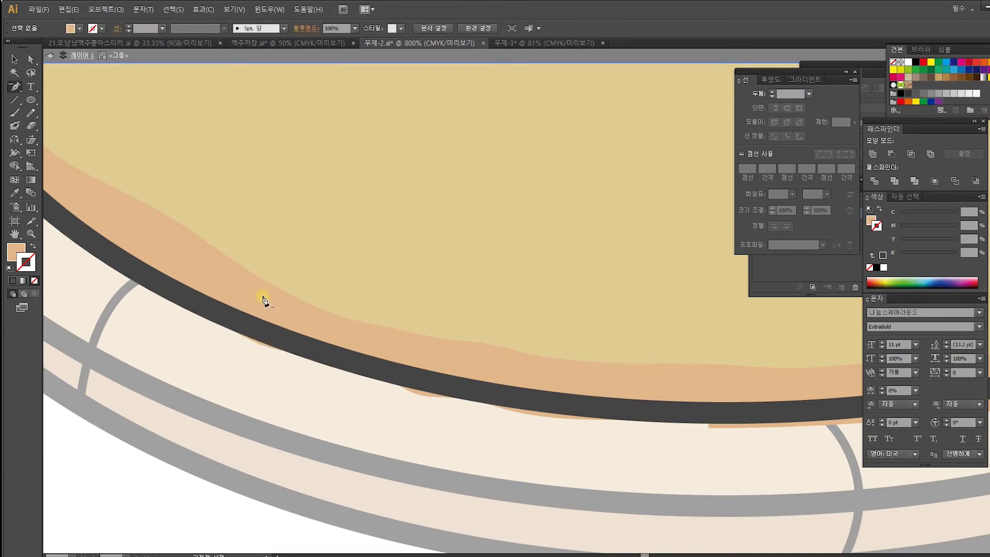
pyautogui.press('Escape')
pyautogui.click(16, 60)
pyautogui.click(29, 61)
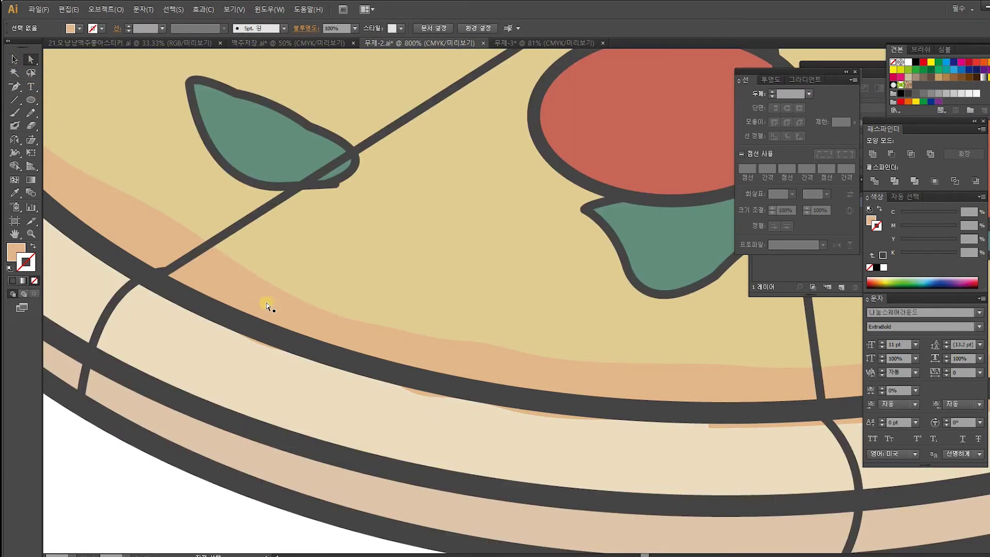
# Step: Move the remaining protruding anchor points of the shading's lower outer edge under the dark outline
pyautogui.click(268, 306)
pyautogui.moveTo(250, 339); pyautogui.dragTo(242, 327)
pyautogui.click(426, 397)
pyautogui.moveTo(427, 397); pyautogui.dragTo(490, 391)
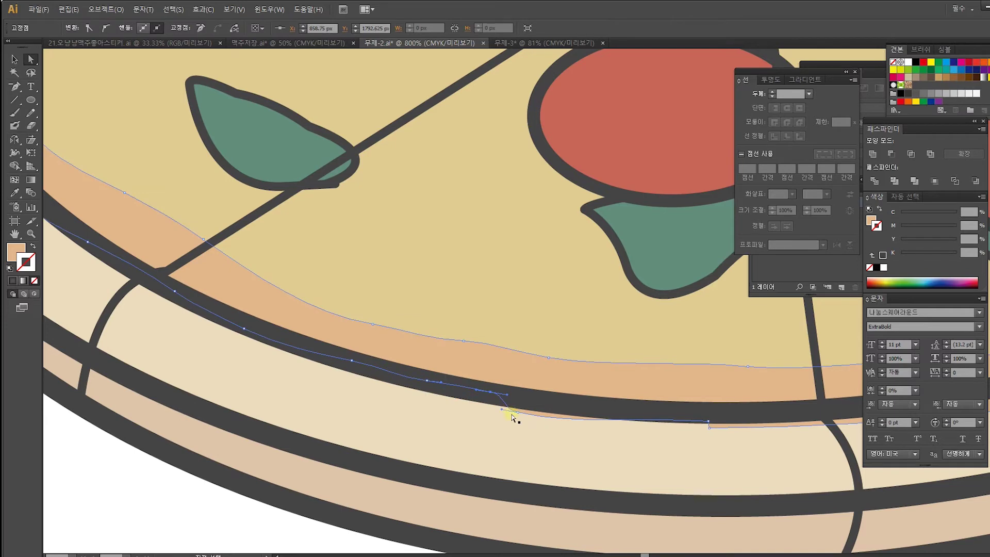
pyautogui.keyDown('shift'); pyautogui.click(555, 405); pyautogui.keyUp('shift')
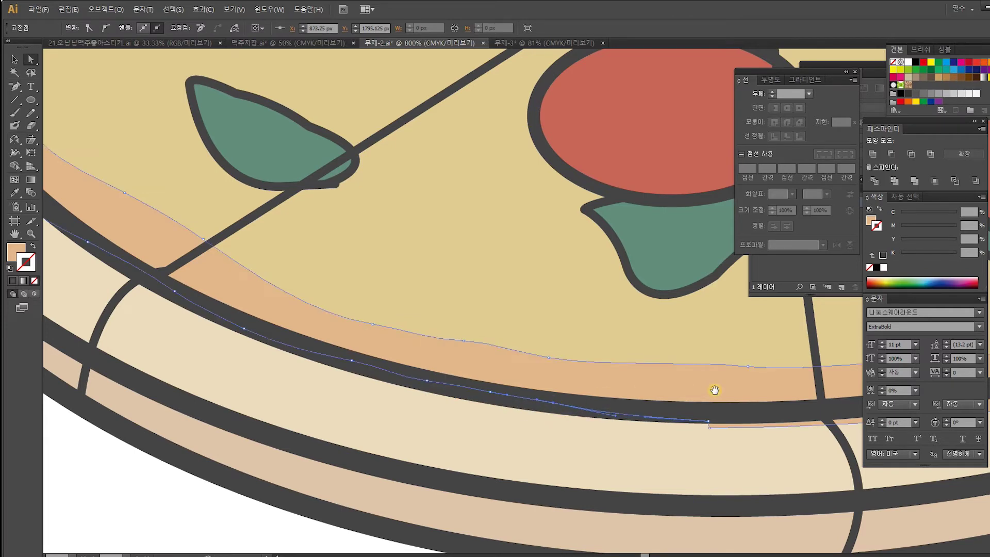
# Step: Delete the surplus anchor points along the shading's lower-right outer edge with the Pen tool
pyautogui.moveTo(712, 393); pyautogui.dragTo(209, 374)
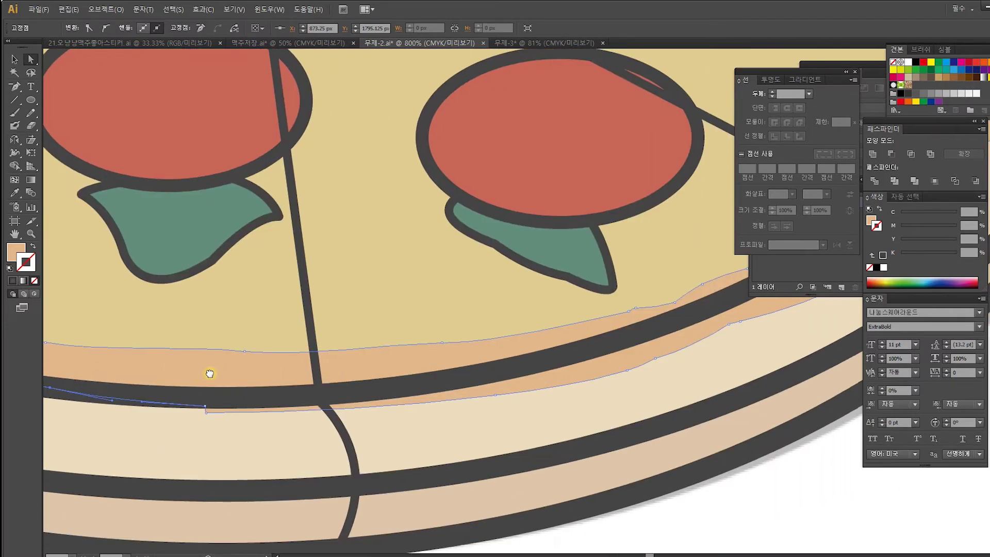
pyautogui.press('p')
pyautogui.click(206, 412)
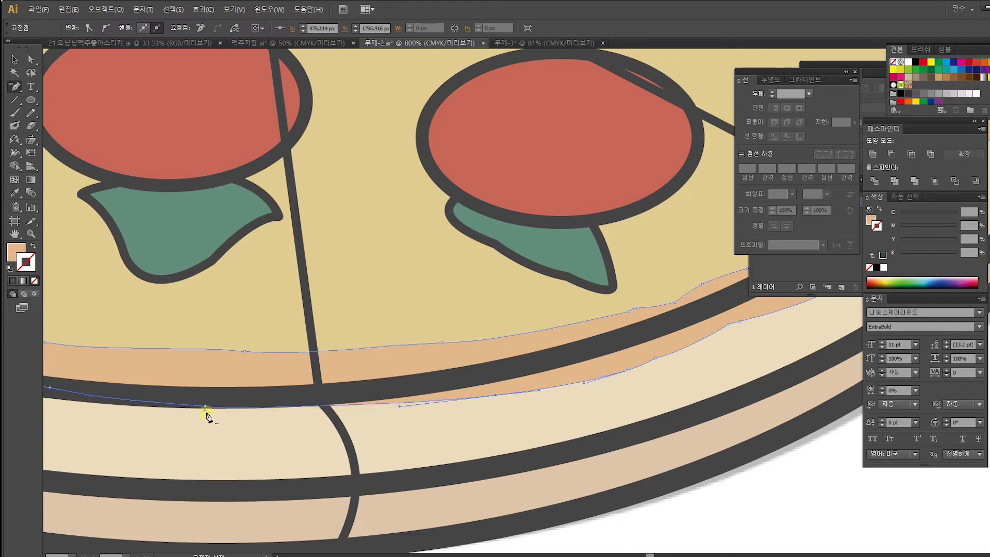
pyautogui.click(495, 398)
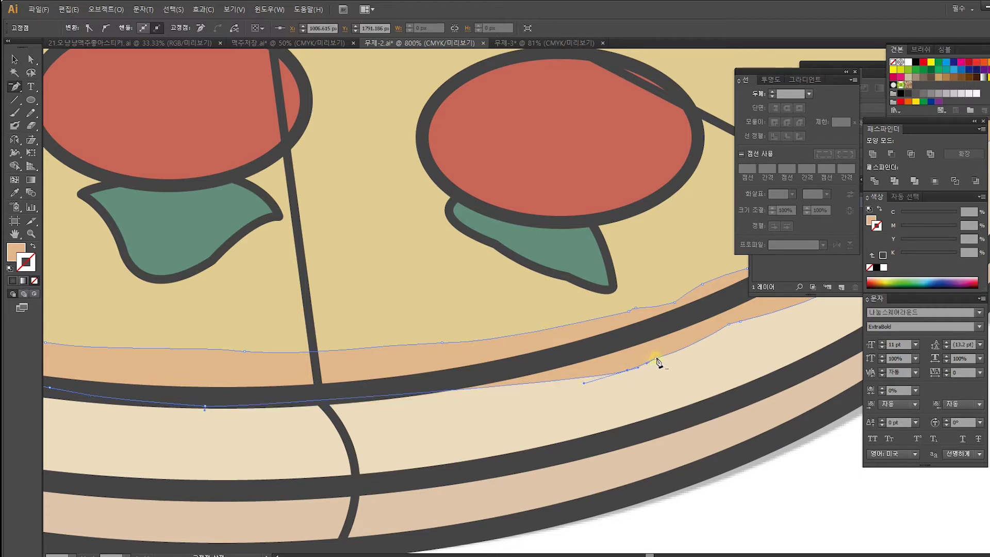
pyautogui.moveTo(656, 360); pyautogui.dragTo(467, 442)
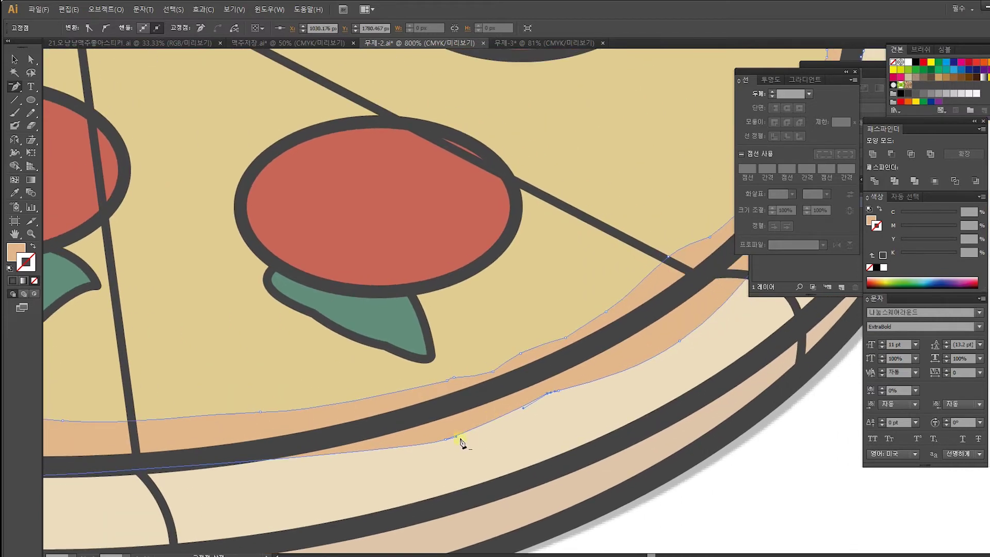
pyautogui.click(446, 439)
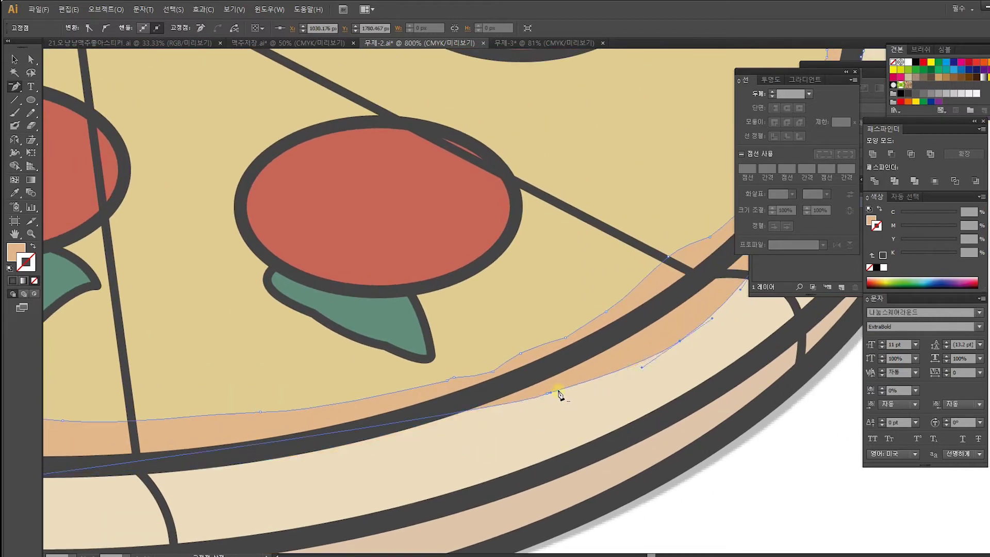
pyautogui.moveTo(618, 360); pyautogui.dragTo(508, 413)
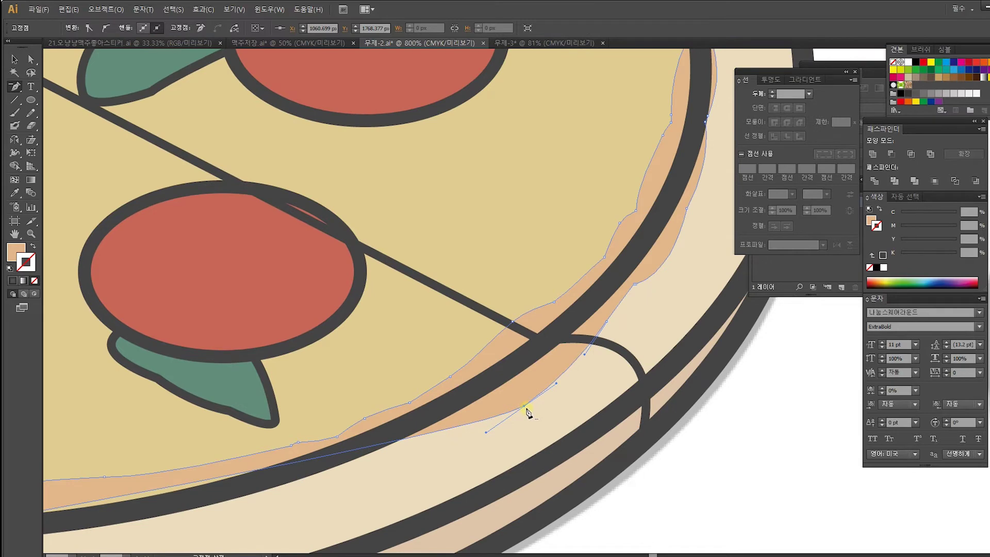
pyautogui.click(525, 409)
pyautogui.click(607, 324)
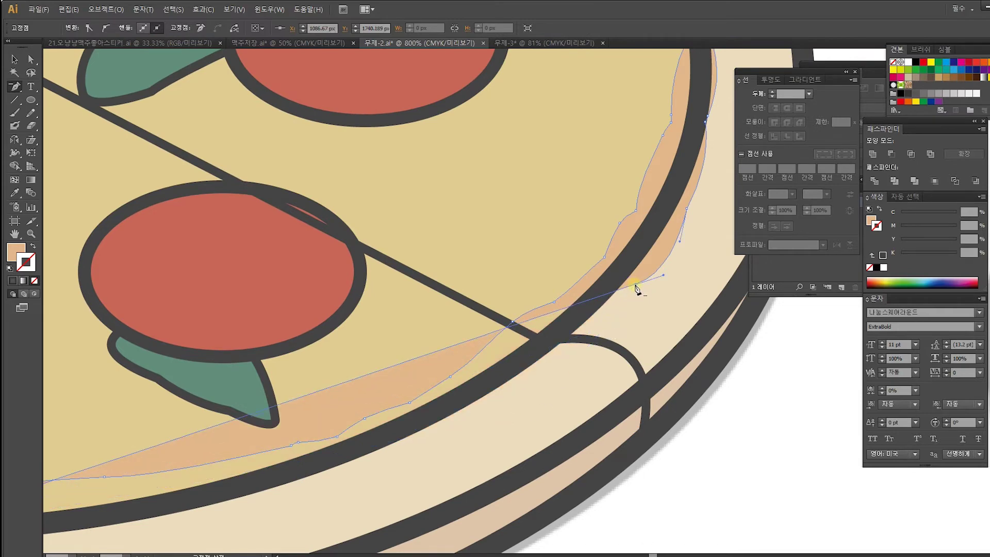
pyautogui.click(636, 286)
# Step: Bend the simplified lower-right outer segment of the shading into one curve following the dark outline
pyautogui.click(30, 60)
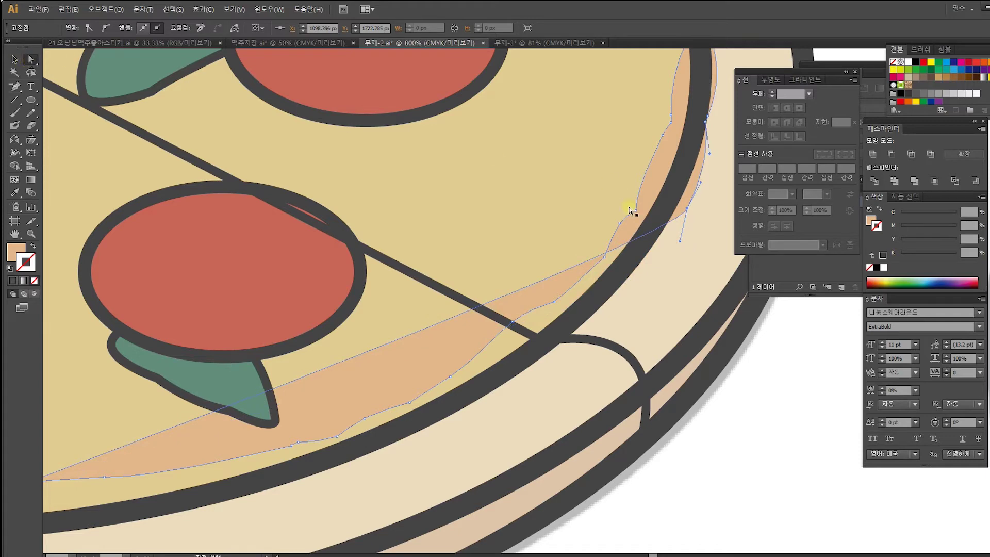
pyautogui.moveTo(681, 242); pyautogui.dragTo(394, 543)
pyautogui.moveTo(363, 453); pyautogui.dragTo(639, 332)
pyautogui.moveTo(387, 408); pyautogui.dragTo(597, 395)
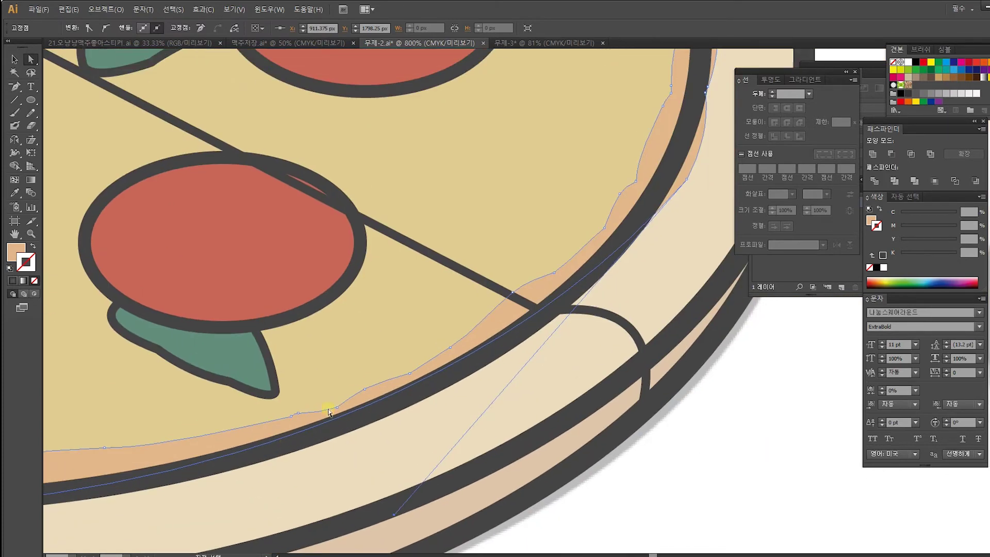
# Step: Tuck the anchor points near the shading's right end under the dark outline
pyautogui.click(338, 409)
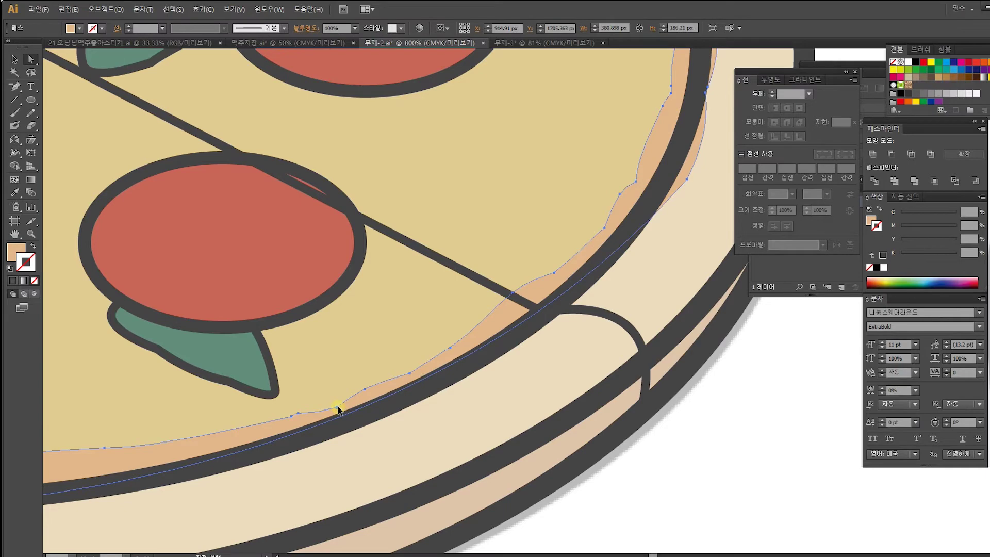
pyautogui.click(338, 408)
pyautogui.moveTo(652, 212); pyautogui.dragTo(539, 387)
pyautogui.click(589, 268)
pyautogui.moveTo(596, 268); pyautogui.dragTo(590, 267)
pyautogui.press('p')
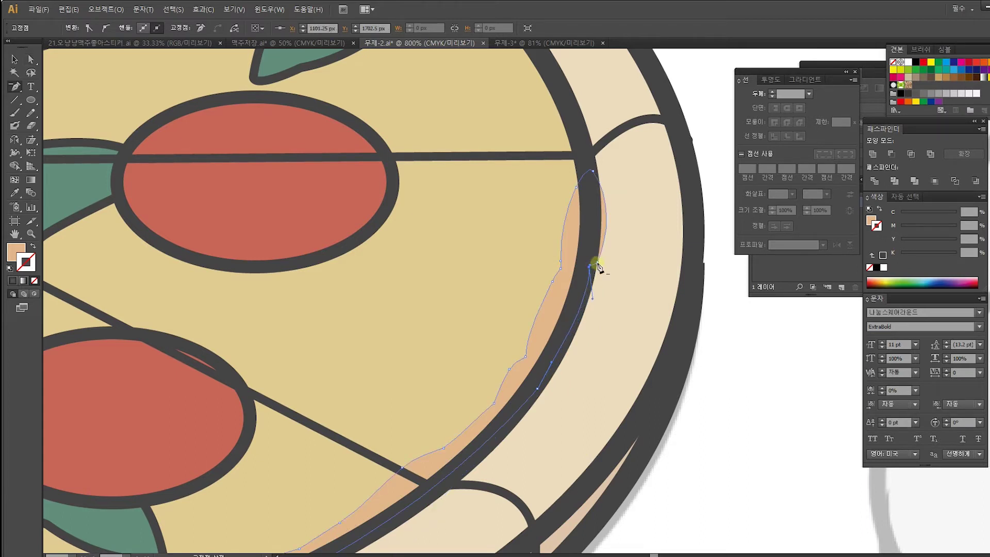
# Step: Examine the whole shaded pizza and compare it with the reference pizza drawing
pyautogui.click(15, 59)
pyautogui.click(280, 209)
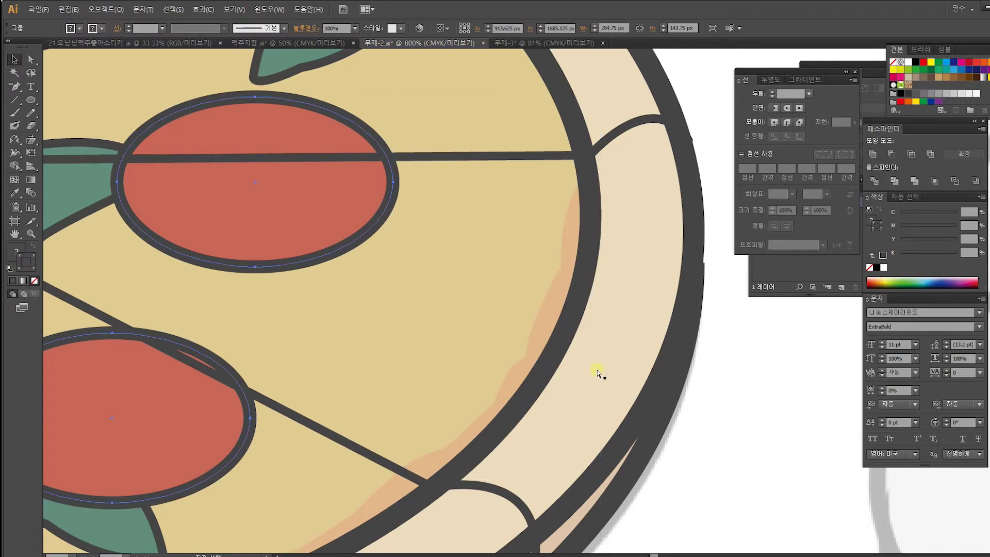
pyautogui.hotkey('ctrl', '-')
pyautogui.hotkey('ctrl', '-')
pyautogui.hotkey('ctrl', '-')
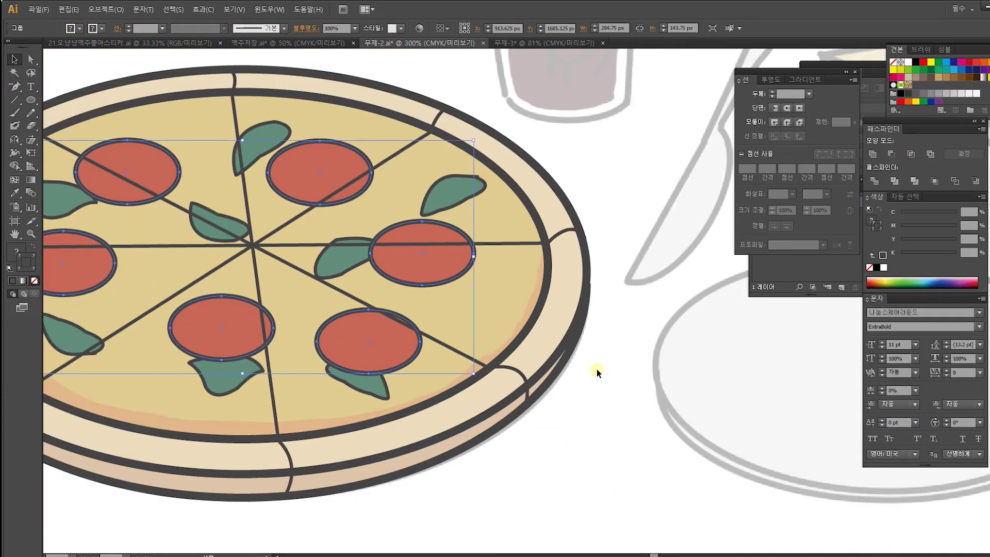
pyautogui.press('space')
pyautogui.moveTo(409, 358); pyautogui.dragTo(631, 372)
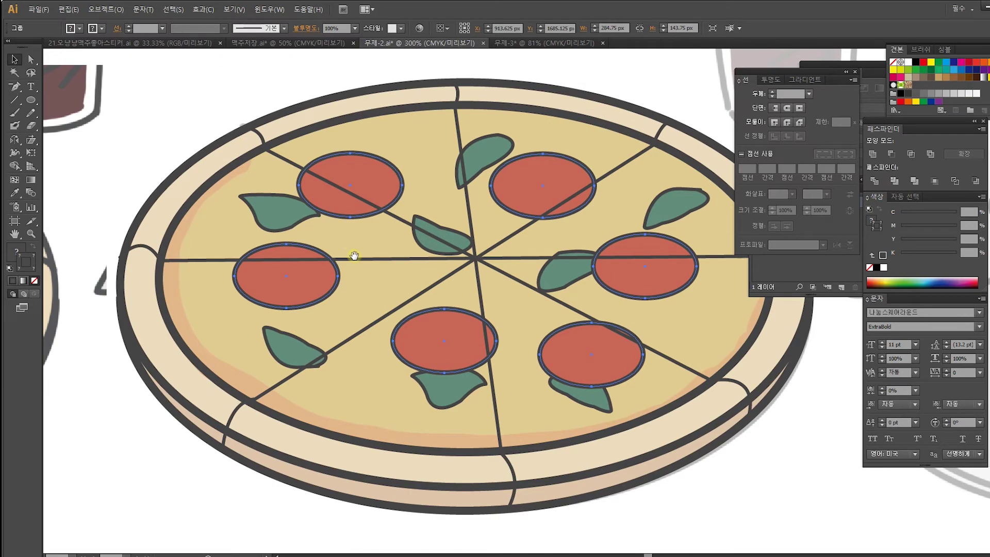
pyautogui.moveTo(242, 246); pyautogui.dragTo(270, 276)
pyautogui.moveTo(133, 320); pyautogui.dragTo(339, 250)
pyautogui.moveTo(166, 308); pyautogui.dragTo(541, 284)
pyautogui.moveTo(319, 282); pyautogui.dragTo(437, 329)
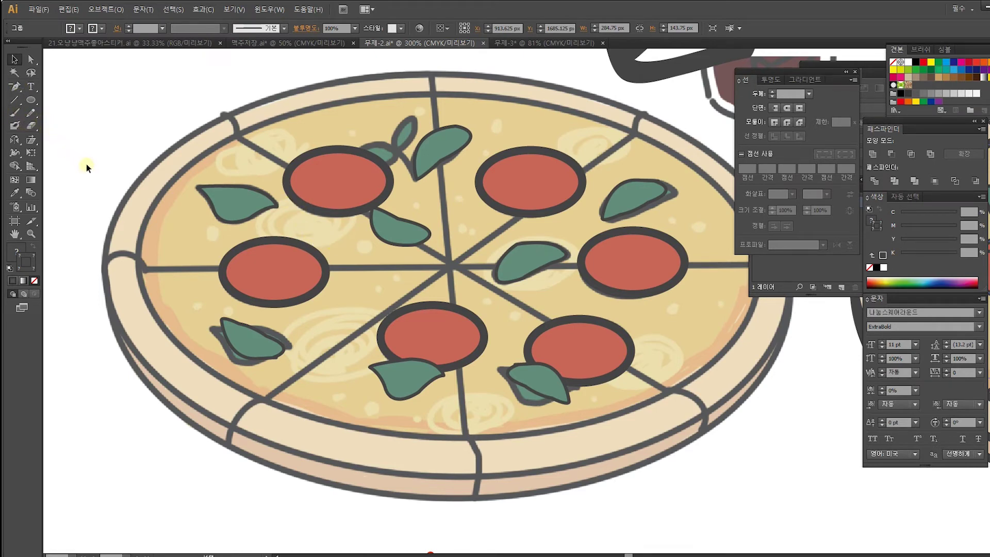
# Step: Clear the pepperoni group selection and activate the Blob Brush tool
pyautogui.click(15, 112)
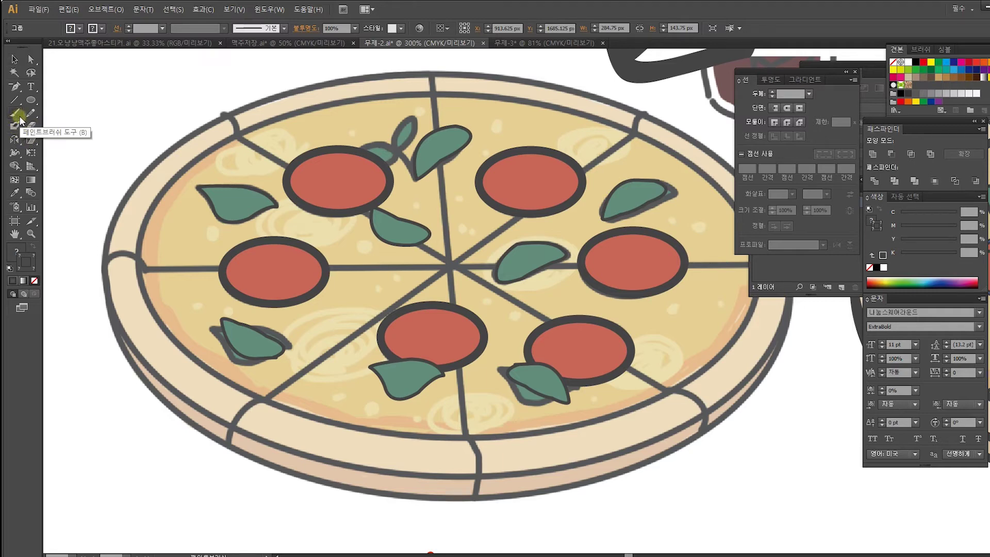
pyautogui.click(14, 126)
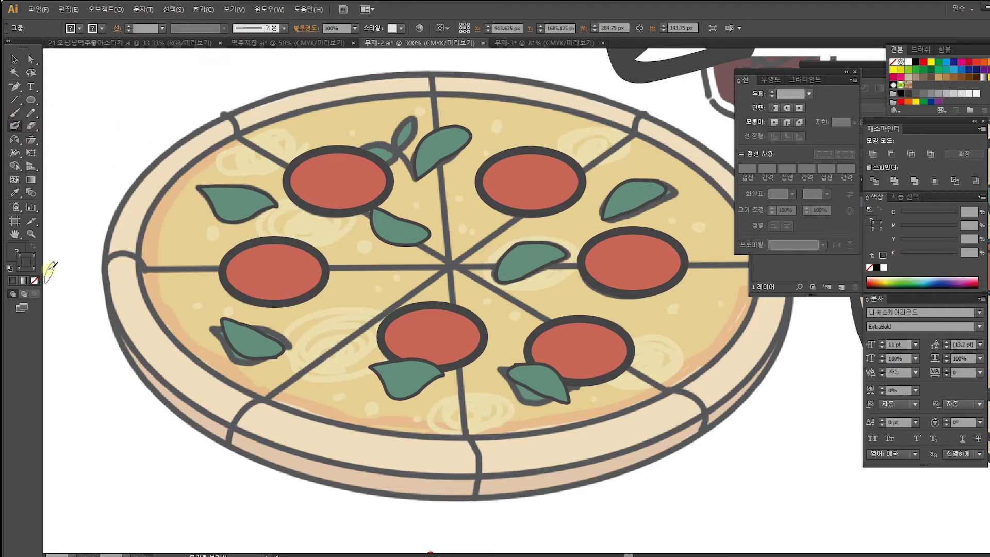
pyautogui.doubleClick(23, 258)
pyautogui.press('Escape')
pyautogui.click(15, 60)
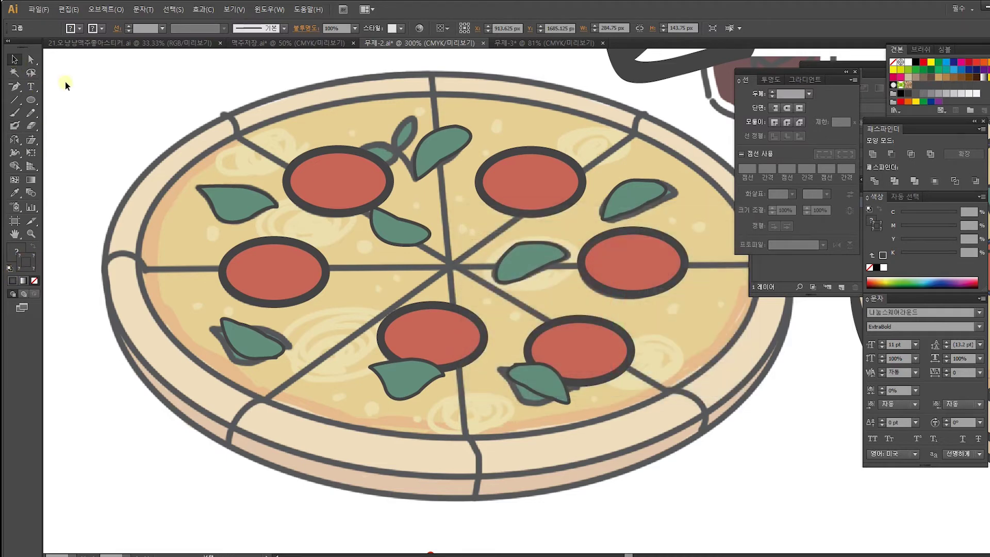
pyautogui.click(45, 194)
pyautogui.click(15, 127)
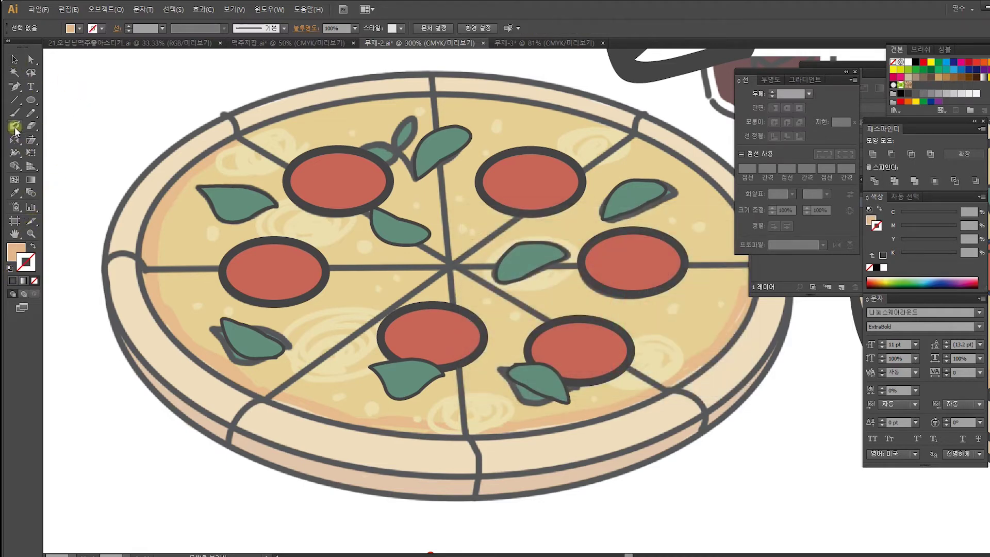
# Step: Paint a scribbled oval cheese swirl with the Blob Brush over the reference pizza's lower-left swirl
pyautogui.hotkey('ctrl', '-')
pyautogui.hotkey('ctrl', '-')
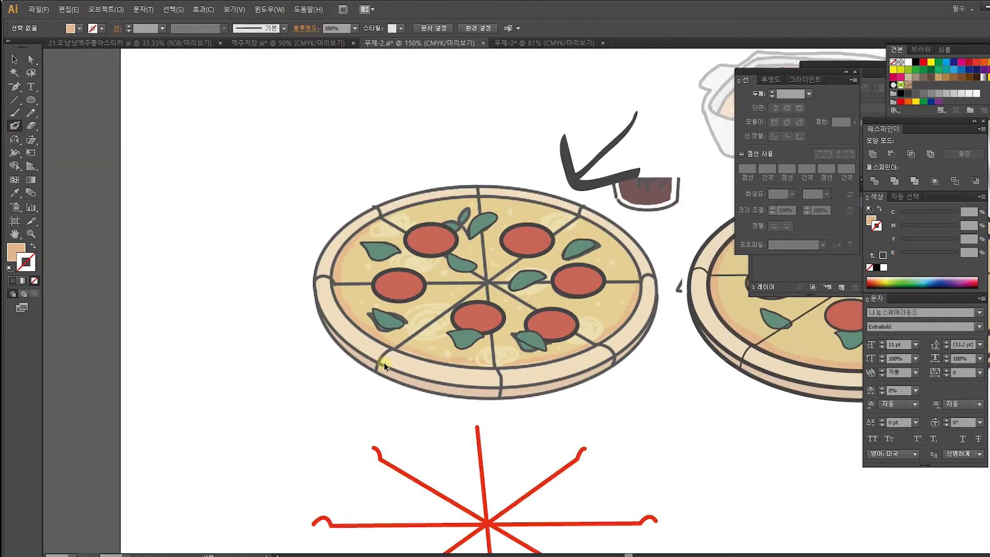
pyautogui.hotkey('ctrl', '=')
pyautogui.hotkey('ctrl', '=')
pyautogui.hotkey('ctrl', '=')
pyautogui.hotkey('ctrl', '=')
pyautogui.hotkey('ctrl', '=')
pyautogui.moveTo(289, 406); pyautogui.dragTo(669, 350)
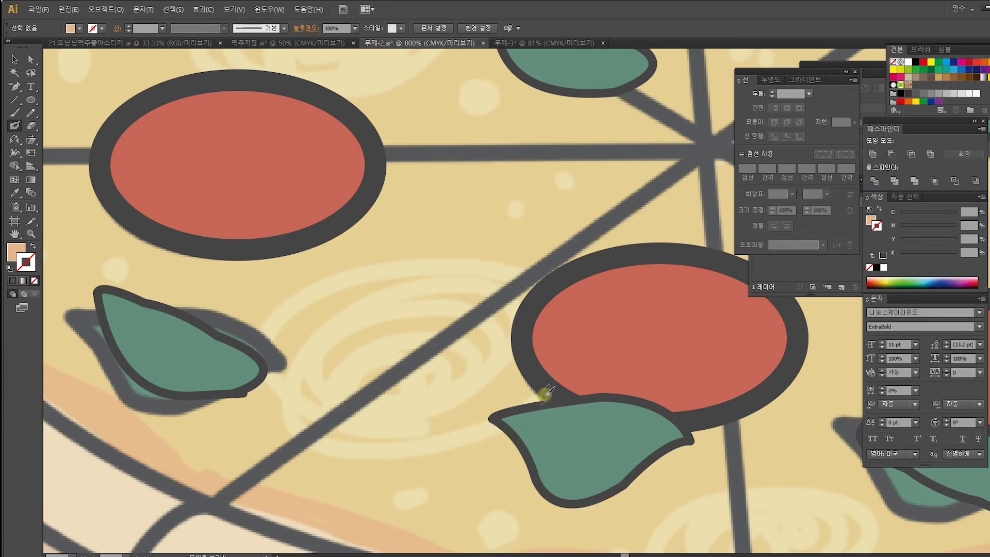
pyautogui.moveTo(547, 392)
pyautogui.mouseDown()
pyautogui.moveTo(430, 443)
pyautogui.moveTo(311, 446)
pyautogui.moveTo(289, 429)
pyautogui.moveTo(284, 394)
pyautogui.moveTo(315, 339)
pyautogui.moveTo(362, 307)
pyautogui.moveTo(492, 286)
pyautogui.moveTo(517, 307)
pyautogui.moveTo(521, 331)
pyautogui.moveTo(484, 377)
pyautogui.moveTo(443, 401)
pyautogui.moveTo(365, 419)
pyautogui.moveTo(310, 417)
pyautogui.moveTo(267, 387)
pyautogui.moveTo(254, 335)
pyautogui.moveTo(292, 287)
pyautogui.moveTo(365, 269)
pyautogui.moveTo(476, 265)
pyautogui.moveTo(531, 279)
pyautogui.moveTo(505, 347)
pyautogui.moveTo(452, 393)
pyautogui.moveTo(345, 409)
pyautogui.moveTo(325, 386)
pyautogui.moveTo(380, 341)
pyautogui.moveTo(461, 349)
pyautogui.moveTo(432, 403)
pyautogui.moveTo(353, 406)
pyautogui.moveTo(401, 357)
pyautogui.moveTo(424, 394)
pyautogui.moveTo(369, 396)
pyautogui.moveTo(339, 373)
pyautogui.moveTo(405, 311)
pyautogui.moveTo(480, 316)
pyautogui.moveTo(471, 377)
pyautogui.moveTo(397, 426)
pyautogui.moveTo(336, 432)
pyautogui.moveTo(301, 389)
pyautogui.moveTo(348, 318)
pyautogui.moveTo(465, 297)
pyautogui.moveTo(505, 332)
pyautogui.moveTo(486, 407)
pyautogui.moveTo(377, 436)
pyautogui.moveTo(327, 433)
pyautogui.mouseUp()
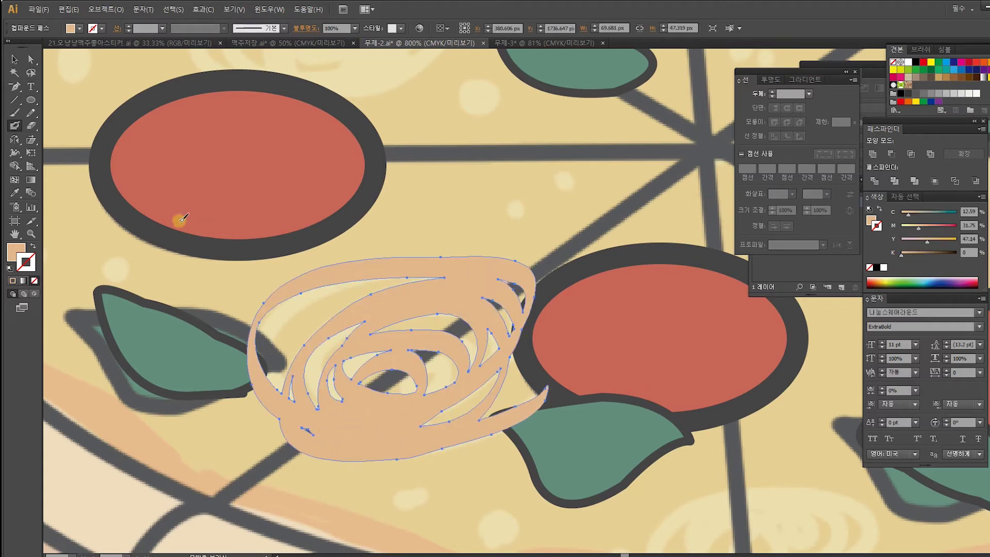
# Step: Recolor the painted swirl with the pale cream sampled from the reference swirl, and deselect it
pyautogui.click(13, 193)
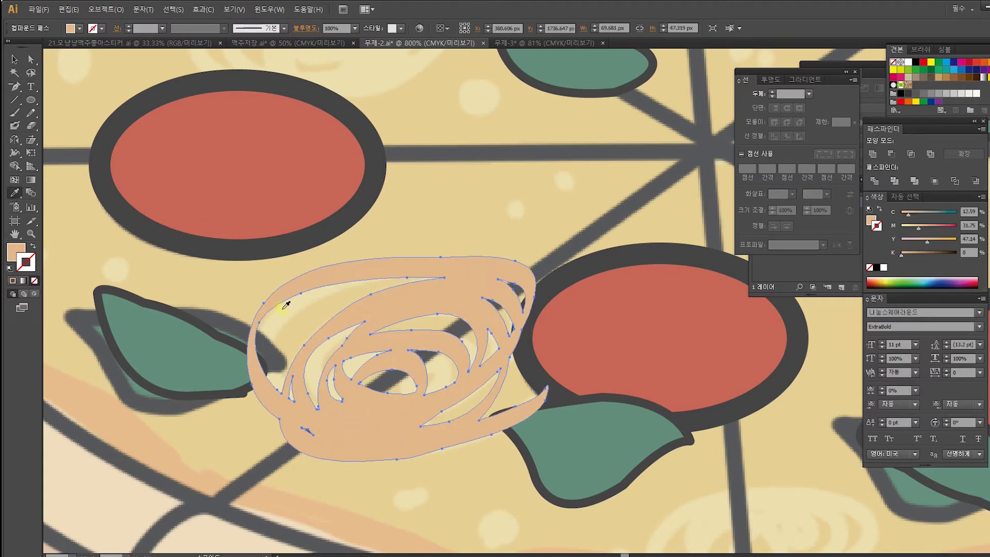
pyautogui.click(286, 306)
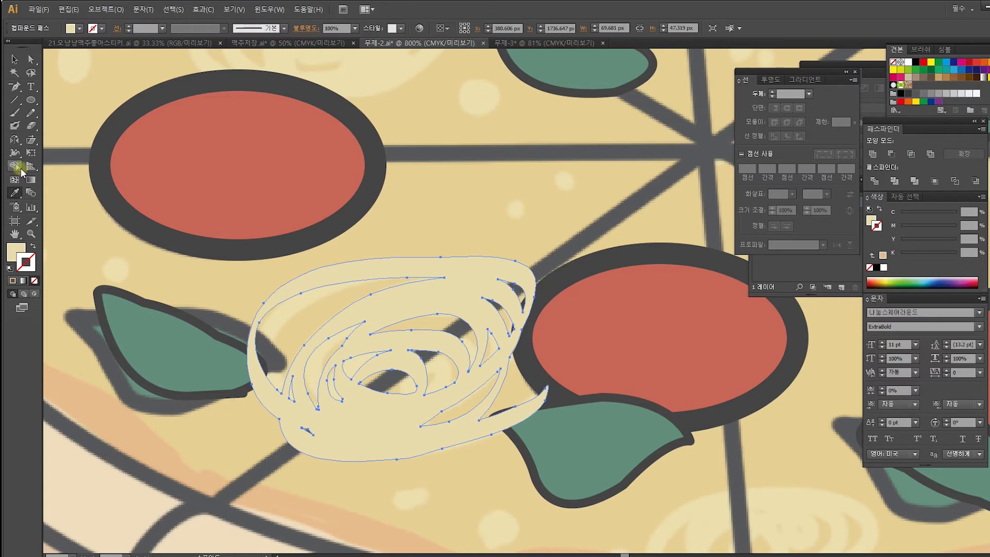
pyautogui.click(14, 60)
pyautogui.click(70, 72)
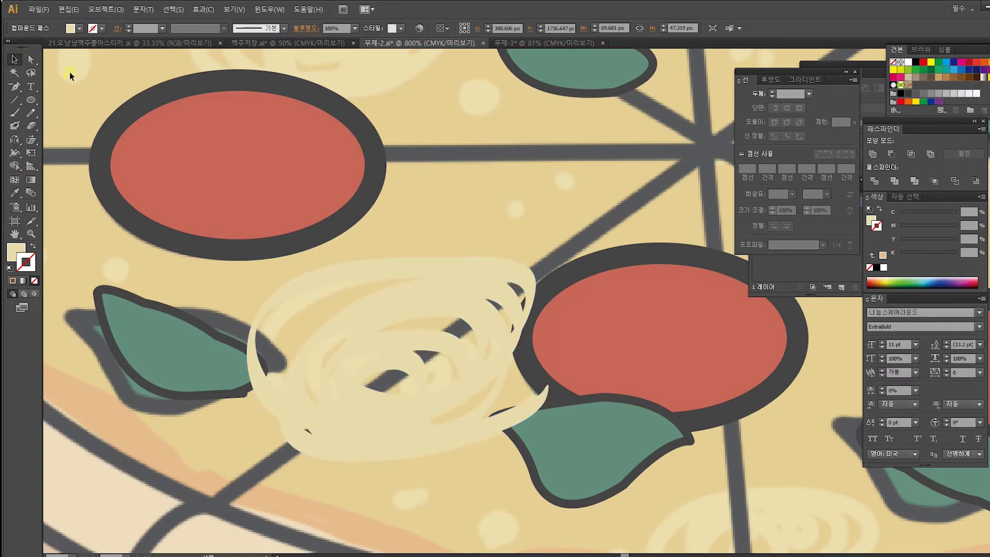
# Step: Activate the Blob Brush and set its fill to bright orange FF7300
pyautogui.click(14, 127)
pyautogui.doubleClick(16, 252)
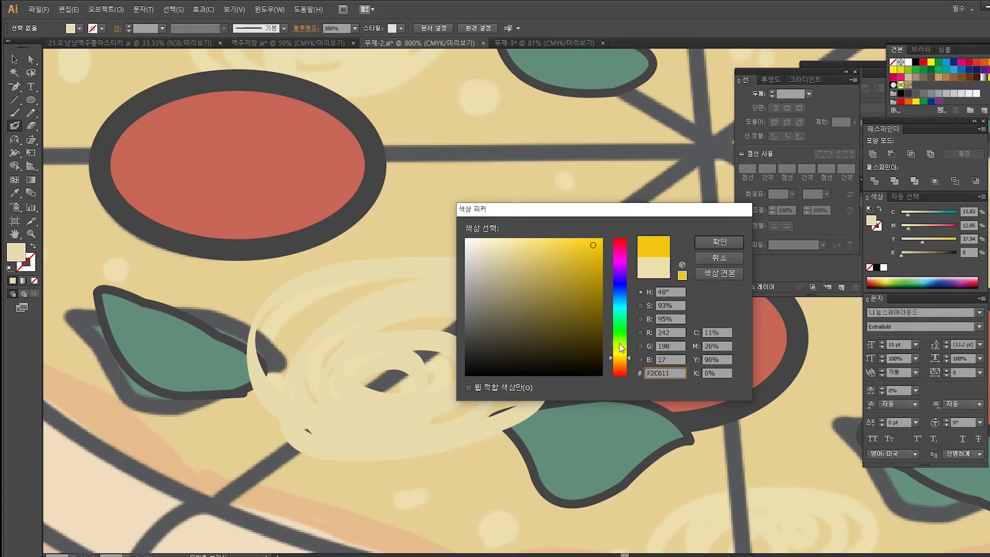
pyautogui.moveTo(621, 348); pyautogui.dragTo(621, 366)
pyautogui.moveTo(590, 255); pyautogui.dragTo(618, 231)
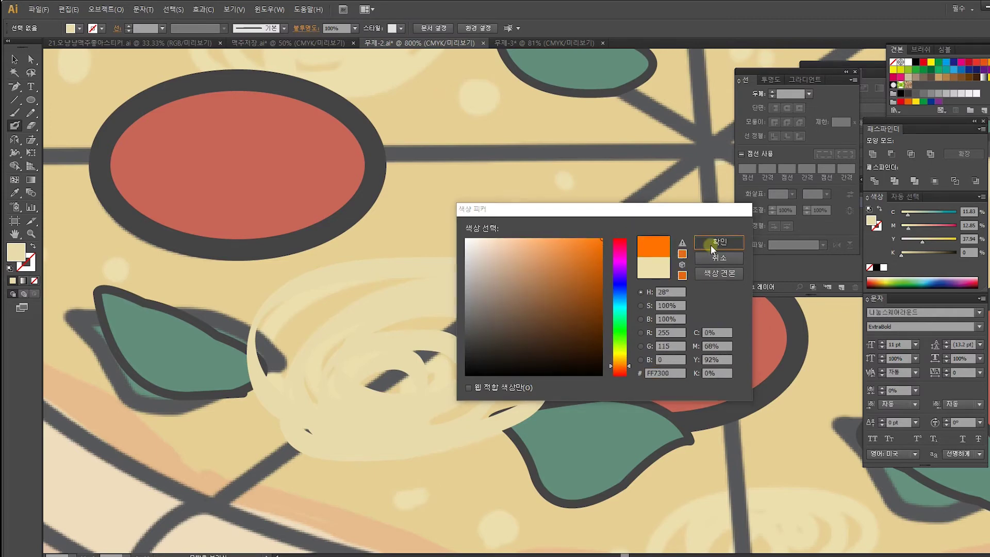
pyautogui.click(712, 242)
# Step: Paint an orange cheese swirl about 63 by 32 px beneath the upper-left pepperoni and another over the reference's upper-left slice line
pyautogui.moveTo(436, 147); pyautogui.dragTo(494, 376)
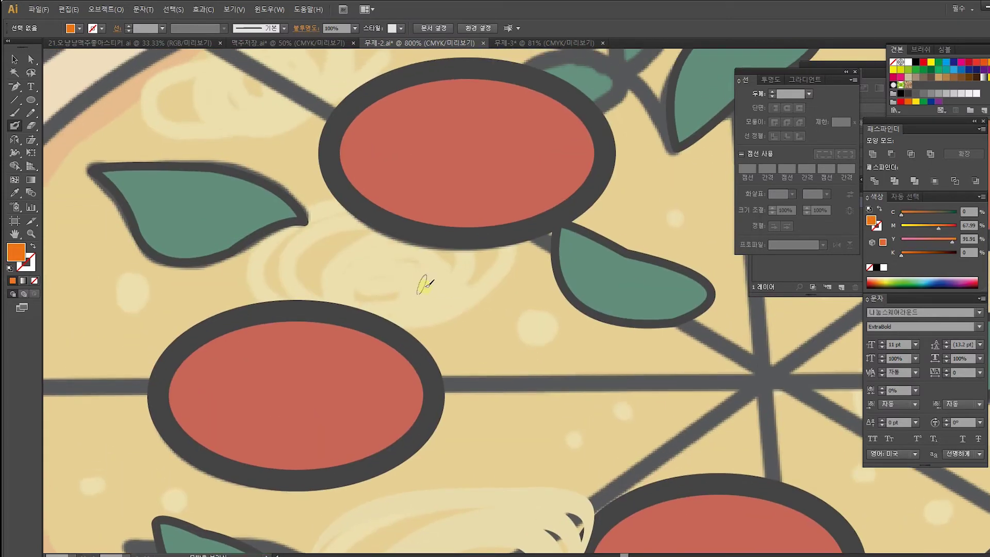
pyautogui.moveTo(487, 290)
pyautogui.mouseDown()
pyautogui.moveTo(440, 312)
pyautogui.moveTo(356, 324)
pyautogui.moveTo(269, 315)
pyautogui.moveTo(259, 269)
pyautogui.moveTo(300, 226)
pyautogui.moveTo(465, 208)
pyautogui.moveTo(520, 243)
pyautogui.moveTo(454, 301)
pyautogui.moveTo(293, 318)
pyautogui.moveTo(268, 267)
pyautogui.moveTo(388, 226)
pyautogui.moveTo(469, 271)
pyautogui.moveTo(311, 303)
pyautogui.moveTo(321, 236)
pyautogui.moveTo(430, 248)
pyautogui.moveTo(348, 287)
pyautogui.moveTo(359, 248)
pyautogui.moveTo(402, 283)
pyautogui.moveTo(356, 261)
pyautogui.moveTo(423, 275)
pyautogui.moveTo(329, 307)
pyautogui.moveTo(378, 257)
pyautogui.moveTo(454, 291)
pyautogui.moveTo(334, 303)
pyautogui.moveTo(422, 281)
pyautogui.moveTo(391, 304)
pyautogui.mouseUp()
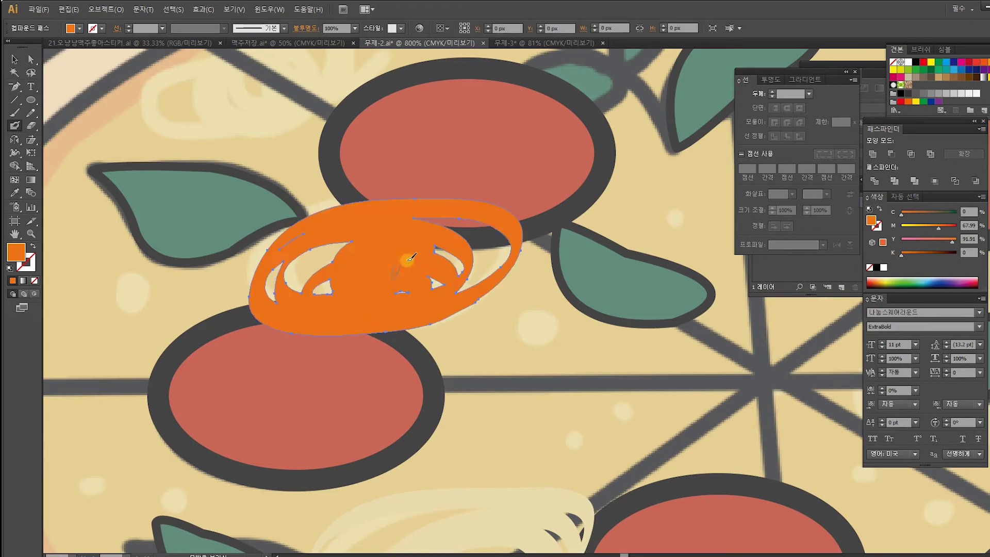
pyautogui.moveTo(420, 231); pyautogui.dragTo(413, 429)
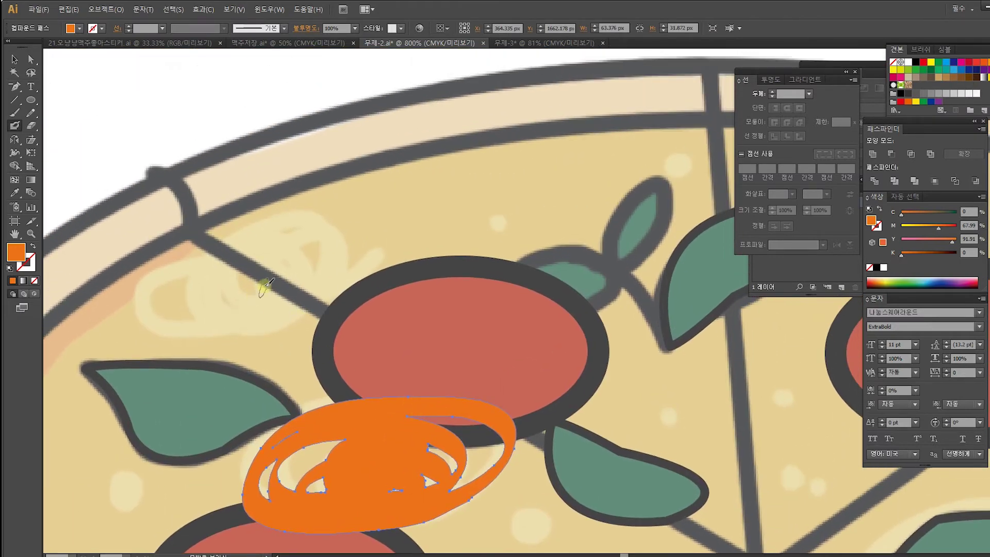
pyautogui.moveTo(276, 281)
pyautogui.mouseDown()
pyautogui.moveTo(284, 250)
pyautogui.moveTo(201, 296)
pyautogui.moveTo(325, 268)
pyautogui.moveTo(210, 251)
pyautogui.moveTo(343, 289)
pyautogui.moveTo(132, 315)
pyautogui.moveTo(320, 252)
pyautogui.moveTo(216, 294)
pyautogui.moveTo(375, 227)
pyautogui.moveTo(359, 274)
pyautogui.mouseUp()
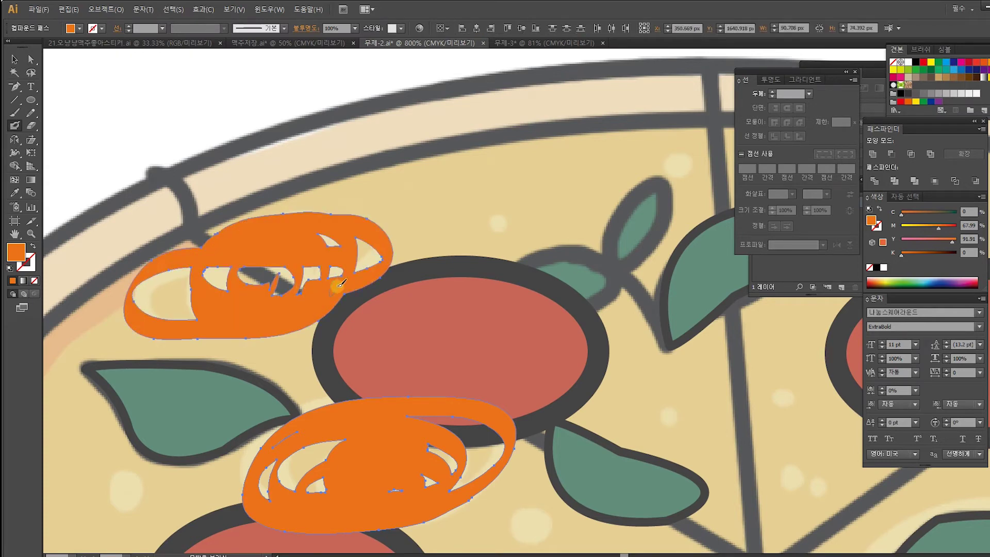
# Step: Add a short curved orange stroke above the upper-left swirl, redoing it until its shape fits the reference
pyautogui.moveTo(245, 241)
pyautogui.mouseDown()
pyautogui.moveTo(297, 207)
pyautogui.moveTo(350, 199)
pyautogui.mouseUp()
pyautogui.hotkey('ctrl', 'z')
pyautogui.moveTo(239, 235)
pyautogui.mouseDown()
pyautogui.moveTo(286, 196)
pyautogui.moveTo(357, 194)
pyautogui.mouseUp()
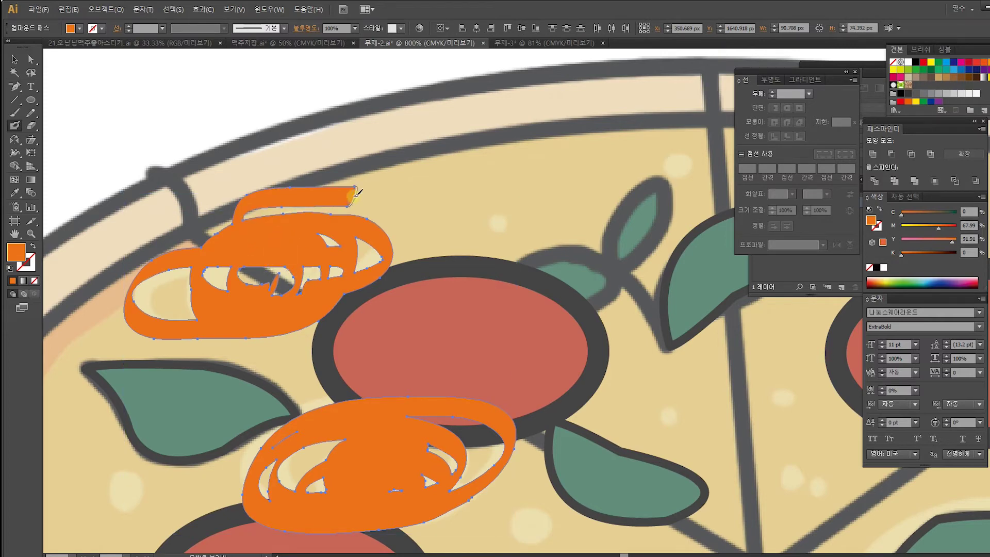
pyautogui.hotkey('ctrl', 'z')
pyautogui.moveTo(239, 228)
pyautogui.mouseDown()
pyautogui.moveTo(350, 209)
pyautogui.moveTo(294, 192)
pyautogui.moveTo(354, 188)
pyautogui.mouseUp()
pyautogui.hotkey('ctrl', 'z')
# Step: Paint orange scribbled swirls over the leaf just right of the center, beside the lower-right pepperoni, and at the bottom crust
pyautogui.moveTo(508, 289); pyautogui.dragTo(245, 220)
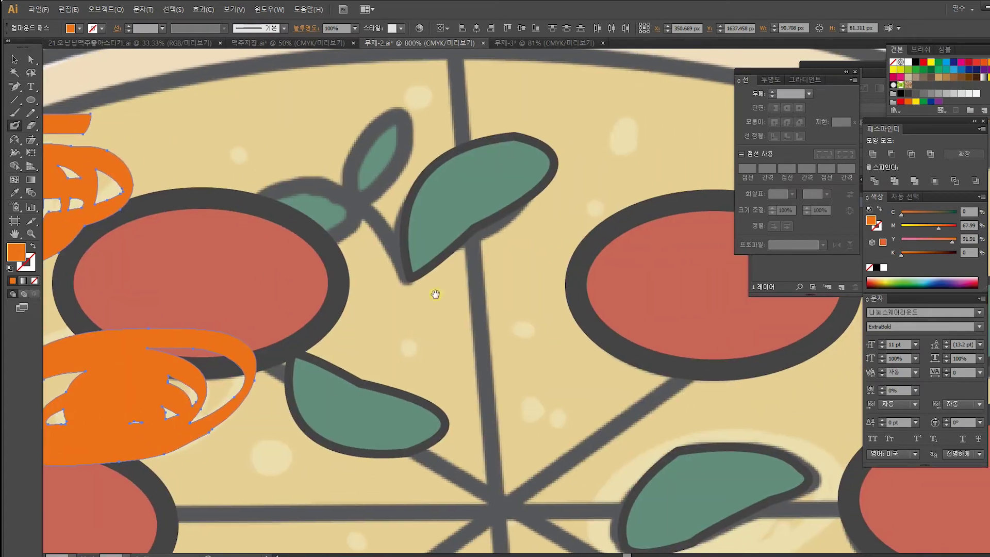
pyautogui.moveTo(534, 349); pyautogui.dragTo(304, 197)
pyautogui.moveTo(332, 256)
pyautogui.mouseDown()
pyautogui.moveTo(369, 301)
pyautogui.moveTo(345, 265)
pyautogui.moveTo(345, 308)
pyautogui.moveTo(369, 260)
pyautogui.moveTo(248, 313)
pyautogui.moveTo(421, 314)
pyautogui.moveTo(321, 250)
pyautogui.moveTo(297, 314)
pyautogui.moveTo(404, 262)
pyautogui.moveTo(277, 237)
pyautogui.moveTo(249, 343)
pyautogui.moveTo(416, 331)
pyautogui.moveTo(419, 232)
pyautogui.moveTo(285, 224)
pyautogui.moveTo(207, 314)
pyautogui.moveTo(257, 372)
pyautogui.moveTo(442, 359)
pyautogui.moveTo(448, 240)
pyautogui.moveTo(297, 190)
pyautogui.moveTo(218, 230)
pyautogui.mouseUp()
pyautogui.moveTo(666, 510)
pyautogui.mouseDown()
pyautogui.moveTo(552, 390)
pyautogui.moveTo(547, 303)
pyautogui.mouseUp()
pyautogui.moveTo(545, 342)
pyautogui.mouseDown()
pyautogui.moveTo(551, 318)
pyautogui.moveTo(575, 294)
pyautogui.moveTo(634, 294)
pyautogui.moveTo(608, 336)
pyautogui.moveTo(486, 411)
pyautogui.moveTo(559, 355)
pyautogui.mouseUp()
pyautogui.moveTo(584, 290)
pyautogui.mouseDown()
pyautogui.moveTo(581, 349)
pyautogui.moveTo(442, 465)
pyautogui.mouseUp()
pyautogui.moveTo(539, 329); pyautogui.dragTo(528, 401)
pyautogui.moveTo(444, 409); pyautogui.dragTo(649, 248)
pyautogui.moveTo(419, 347); pyautogui.dragTo(567, 298)
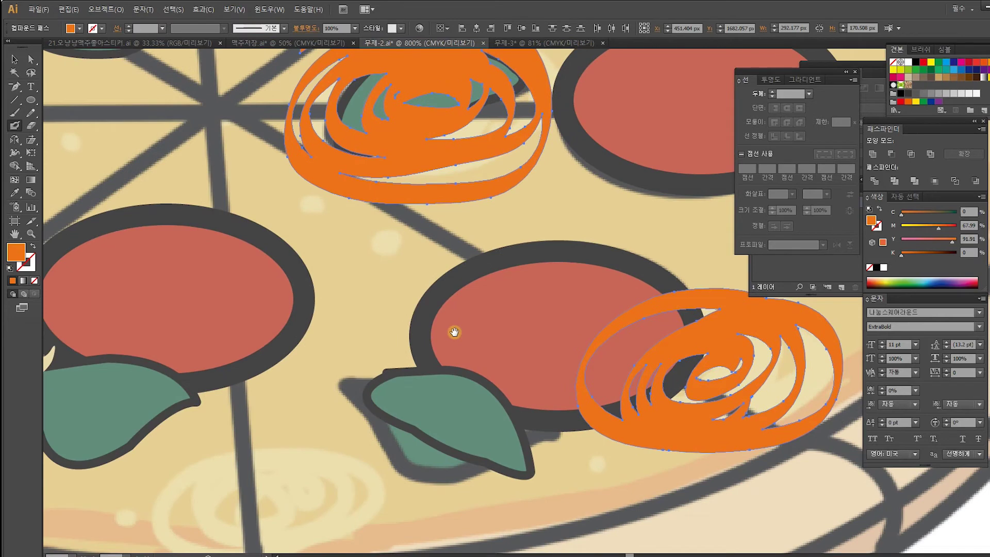
pyautogui.moveTo(471, 323); pyautogui.dragTo(637, 169)
pyautogui.moveTo(469, 340)
pyautogui.mouseDown()
pyautogui.moveTo(425, 323)
pyautogui.moveTo(453, 345)
pyautogui.moveTo(406, 303)
pyautogui.moveTo(470, 374)
pyautogui.moveTo(439, 300)
pyautogui.moveTo(436, 360)
pyautogui.moveTo(469, 305)
pyautogui.moveTo(326, 317)
pyautogui.moveTo(451, 405)
pyautogui.moveTo(563, 310)
pyautogui.moveTo(366, 305)
pyautogui.moveTo(393, 381)
pyautogui.moveTo(515, 312)
pyautogui.mouseUp()
# Step: Paint small orange cheese dots over the reference dots to the left of and above the pizza's center
pyautogui.moveTo(402, 283)
pyautogui.mouseDown()
pyautogui.moveTo(480, 312)
pyautogui.moveTo(626, 323)
pyautogui.mouseUp()
pyautogui.moveTo(438, 366)
pyautogui.mouseDown()
pyautogui.moveTo(488, 428)
pyautogui.moveTo(573, 379)
pyautogui.mouseUp()
pyautogui.moveTo(376, 256); pyautogui.dragTo(440, 317)
pyautogui.moveTo(438, 222); pyautogui.dragTo(432, 325)
pyautogui.moveTo(399, 206)
pyautogui.mouseDown()
pyautogui.moveTo(388, 195)
pyautogui.moveTo(397, 185)
pyautogui.moveTo(384, 204)
pyautogui.moveTo(407, 192)
pyautogui.mouseUp()
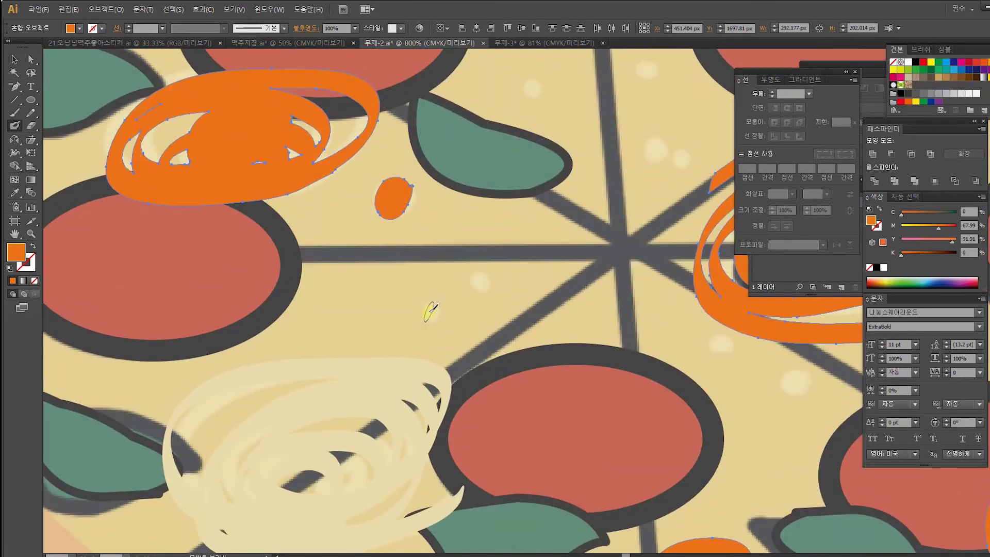
pyautogui.moveTo(434, 315)
pyautogui.mouseDown()
pyautogui.moveTo(421, 310)
pyautogui.moveTo(430, 302)
pyautogui.mouseUp()
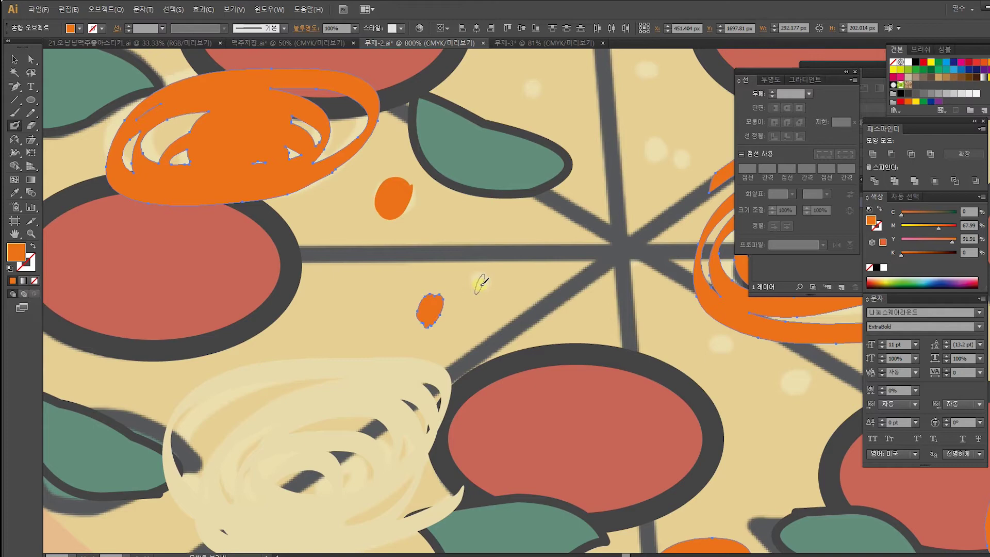
pyautogui.moveTo(489, 278); pyautogui.dragTo(470, 340)
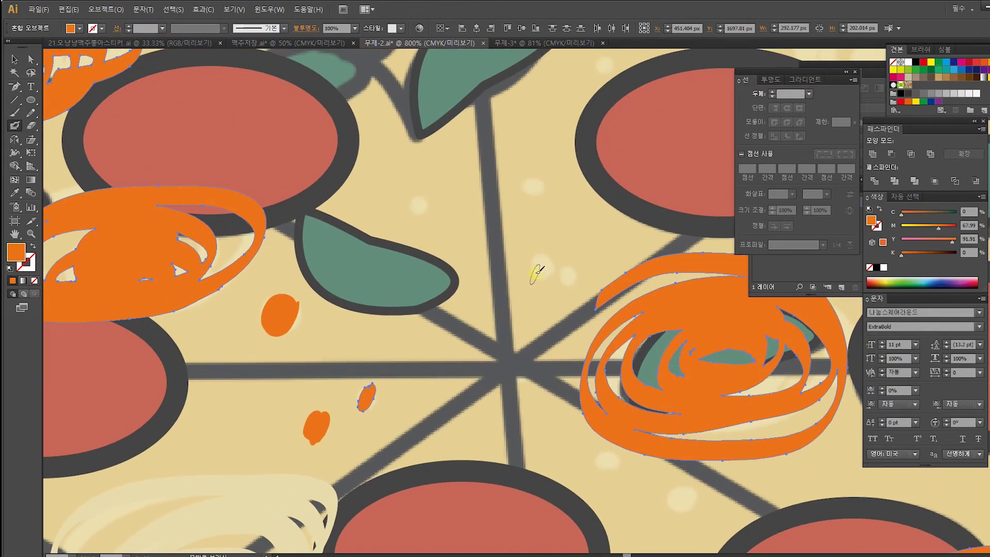
pyautogui.moveTo(532, 184); pyautogui.dragTo(535, 182)
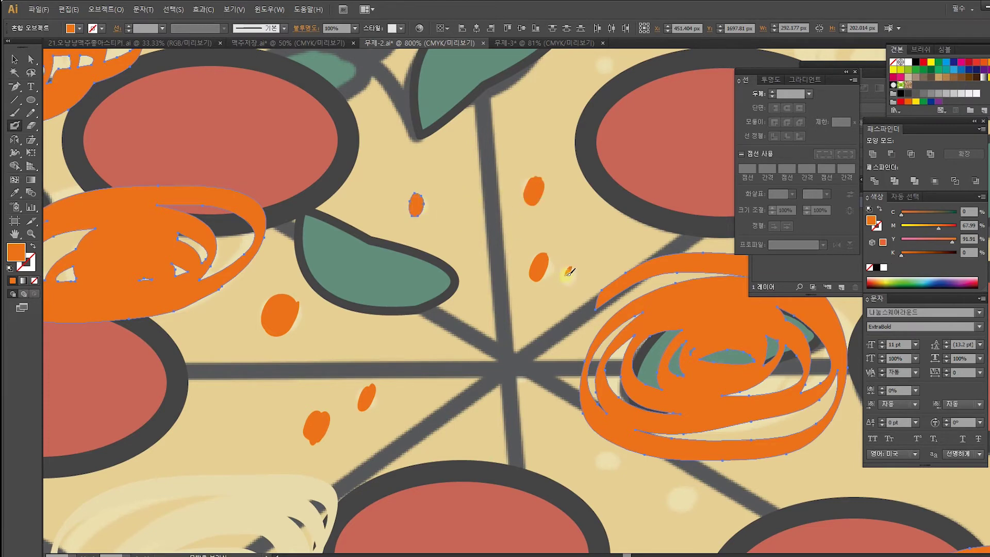
# Step: Paint orange cheese dots over the reference dots along the pizza's upper rim
pyautogui.moveTo(598, 170); pyautogui.dragTo(542, 355)
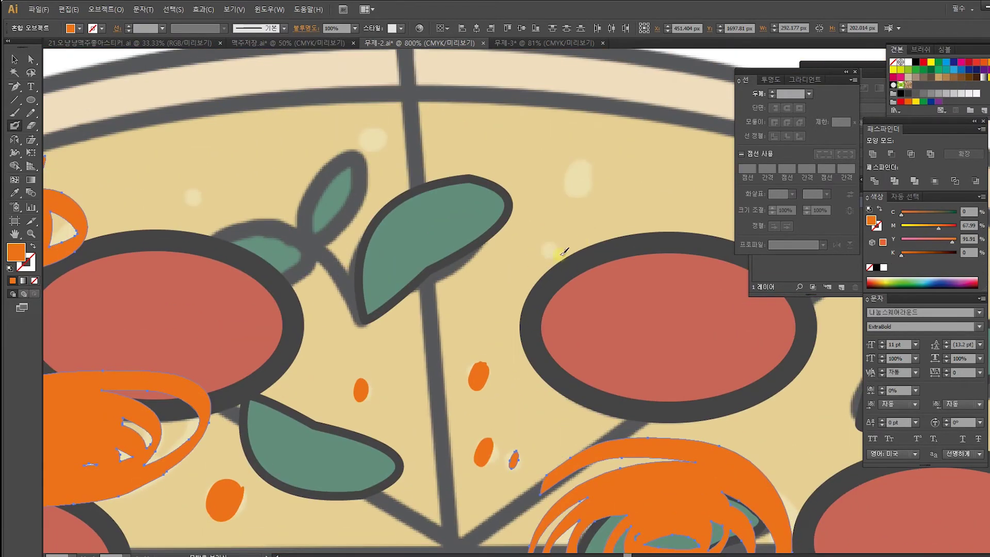
pyautogui.moveTo(559, 252); pyautogui.dragTo(553, 246)
pyautogui.moveTo(578, 169)
pyautogui.mouseDown()
pyautogui.moveTo(577, 187)
pyautogui.moveTo(593, 175)
pyautogui.mouseUp()
pyautogui.moveTo(320, 138)
pyautogui.mouseDown()
pyautogui.moveTo(444, 160)
pyautogui.moveTo(509, 156)
pyautogui.mouseUp()
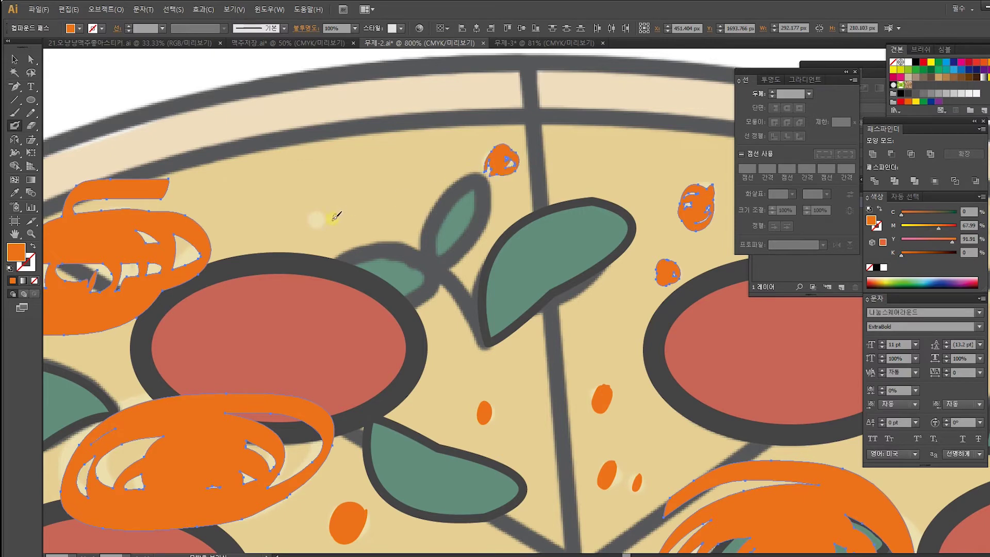
pyautogui.moveTo(325, 231)
pyautogui.mouseDown()
pyautogui.moveTo(305, 209)
pyautogui.moveTo(316, 221)
pyautogui.mouseUp()
# Step: Paint orange cheese dots over the reference dots on the pizza's left side, above and below the horizontal slice line
pyautogui.moveTo(265, 241); pyautogui.dragTo(464, 132)
pyautogui.moveTo(356, 261); pyautogui.dragTo(524, 151)
pyautogui.moveTo(316, 285)
pyautogui.mouseDown()
pyautogui.moveTo(324, 258)
pyautogui.moveTo(317, 269)
pyautogui.moveTo(327, 279)
pyautogui.moveTo(310, 274)
pyautogui.mouseUp()
pyautogui.moveTo(316, 477)
pyautogui.mouseDown()
pyautogui.moveTo(387, 350)
pyautogui.moveTo(358, 343)
pyautogui.mouseUp()
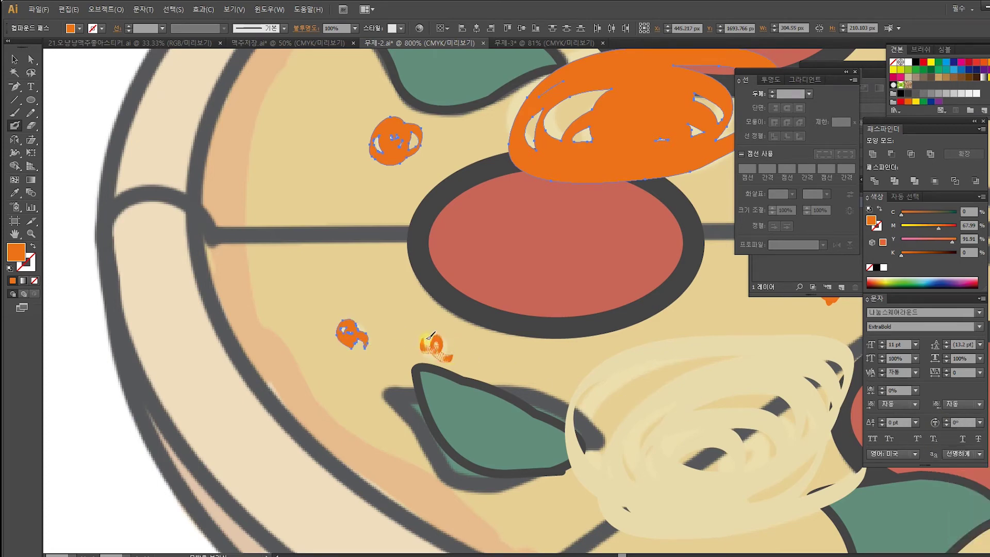
pyautogui.moveTo(449, 340); pyautogui.dragTo(444, 351)
# Step: Paint orange cheese dots over the reference dots along the lower-left crust, below the cream swirl
pyautogui.moveTo(612, 335)
pyautogui.mouseDown()
pyautogui.moveTo(427, 326)
pyautogui.moveTo(365, 379)
pyautogui.mouseUp()
pyautogui.moveTo(573, 342); pyautogui.dragTo(311, 175)
pyautogui.moveTo(507, 327); pyautogui.dragTo(336, 353)
pyautogui.moveTo(392, 324); pyautogui.dragTo(614, 235)
pyautogui.moveTo(380, 380)
pyautogui.mouseDown()
pyautogui.moveTo(482, 331)
pyautogui.moveTo(459, 348)
pyautogui.moveTo(459, 370)
pyautogui.mouseUp()
pyautogui.moveTo(353, 334)
pyautogui.mouseDown()
pyautogui.moveTo(364, 343)
pyautogui.moveTo(377, 332)
pyautogui.moveTo(350, 325)
pyautogui.moveTo(361, 330)
pyautogui.mouseUp()
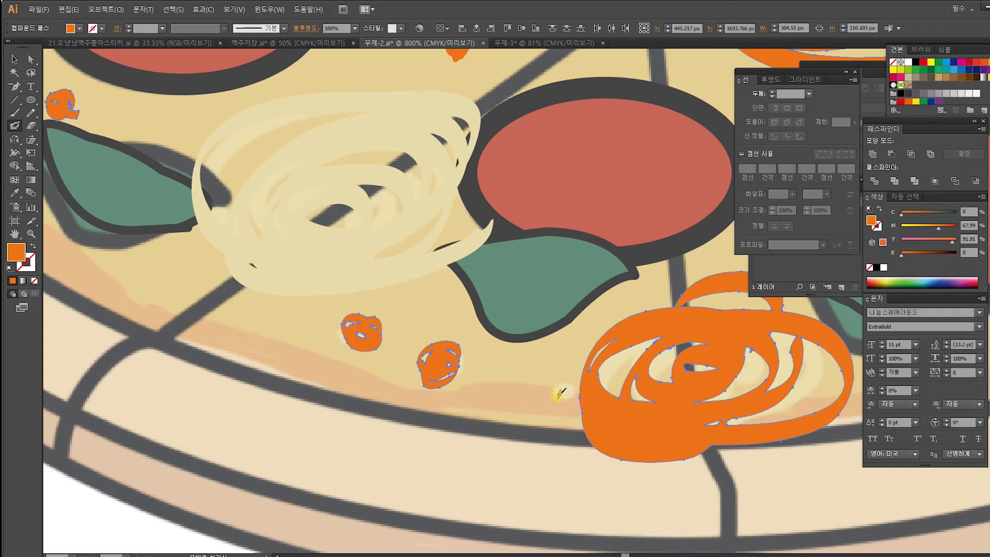
# Step: Paint the remaining orange dots near the bottom crust and just below the central swirl
pyautogui.moveTo(687, 283); pyautogui.dragTo(426, 405)
pyautogui.moveTo(540, 339); pyautogui.dragTo(441, 436)
pyautogui.moveTo(469, 350)
pyautogui.mouseDown()
pyautogui.moveTo(475, 330)
pyautogui.moveTo(450, 345)
pyautogui.moveTo(447, 326)
pyautogui.mouseUp()
pyautogui.moveTo(389, 303)
pyautogui.mouseDown()
pyautogui.moveTo(396, 294)
pyautogui.moveTo(405, 308)
pyautogui.moveTo(386, 320)
pyautogui.mouseUp()
pyautogui.moveTo(501, 272)
pyautogui.mouseDown()
pyautogui.moveTo(458, 316)
pyautogui.moveTo(252, 361)
pyautogui.moveTo(201, 347)
pyautogui.mouseUp()
# Step: Paint the orange dots on the pizza's right side and a scribbled swirl across the upper-right slice line
pyautogui.moveTo(594, 388)
pyautogui.mouseDown()
pyautogui.moveTo(579, 399)
pyautogui.moveTo(600, 384)
pyautogui.moveTo(588, 407)
pyautogui.mouseUp()
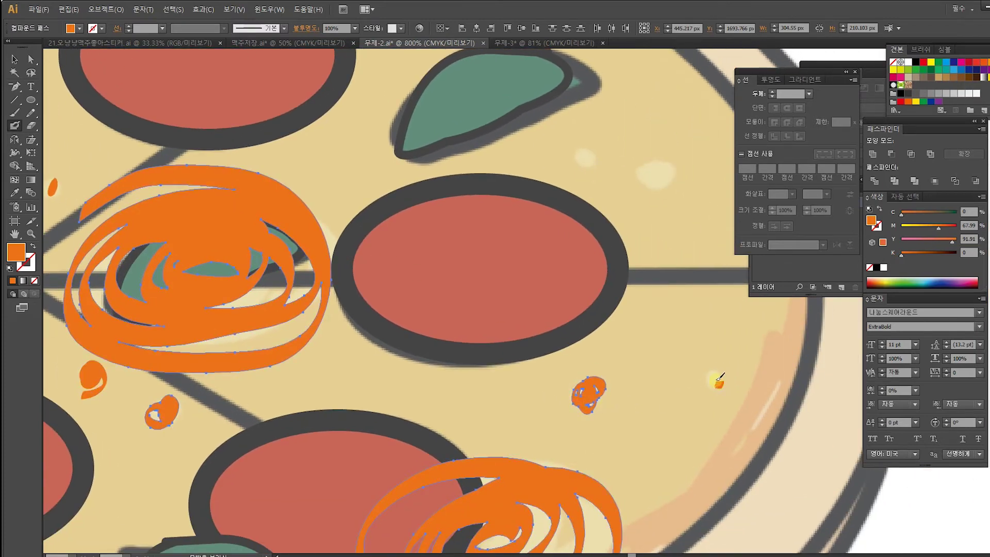
pyautogui.moveTo(678, 364); pyautogui.dragTo(556, 470)
pyautogui.moveTo(557, 325)
pyautogui.mouseDown()
pyautogui.moveTo(557, 312)
pyautogui.moveTo(571, 312)
pyautogui.moveTo(557, 317)
pyautogui.mouseUp()
pyautogui.moveTo(473, 302)
pyautogui.mouseDown()
pyautogui.moveTo(486, 303)
pyautogui.moveTo(477, 305)
pyautogui.mouseUp()
pyautogui.moveTo(411, 252); pyautogui.dragTo(566, 414)
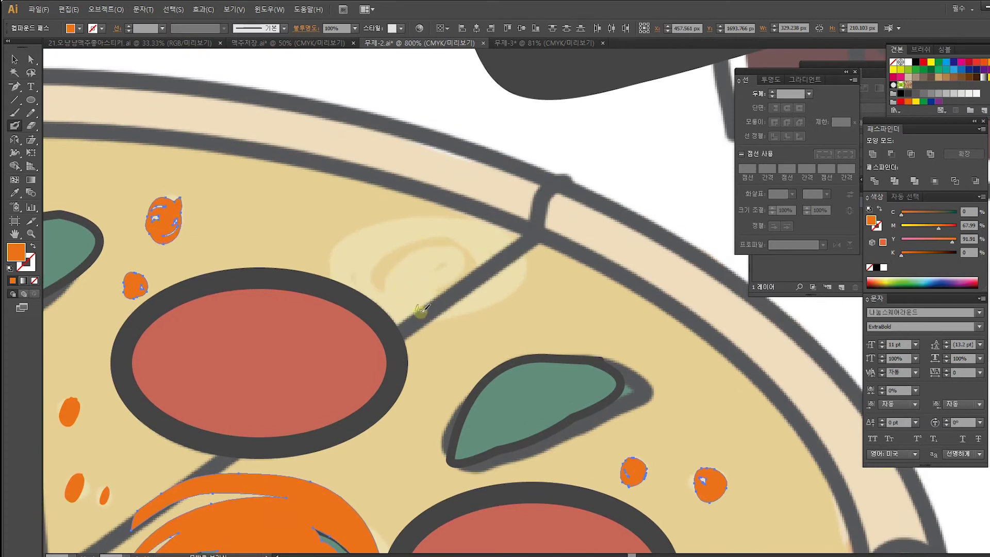
pyautogui.moveTo(447, 272)
pyautogui.mouseDown()
pyautogui.moveTo(397, 268)
pyautogui.moveTo(421, 294)
pyautogui.moveTo(438, 264)
pyautogui.moveTo(378, 312)
pyautogui.moveTo(397, 239)
pyautogui.moveTo(432, 325)
pyautogui.moveTo(383, 255)
pyautogui.moveTo(520, 273)
pyautogui.moveTo(375, 306)
pyautogui.moveTo(388, 217)
pyautogui.moveTo(470, 276)
pyautogui.mouseUp()
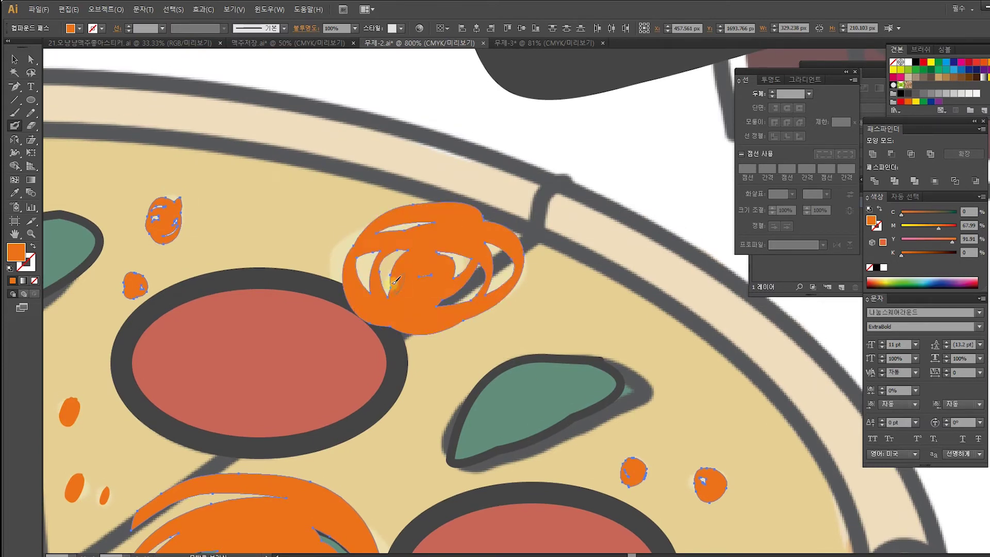
# Step: Recolor the selected orange swirls and dots with the pale cream sampled from the finished lower-left swirl
pyautogui.click(13, 60)
pyautogui.hotkey('ctrl', '-')
pyautogui.hotkey('ctrl', '-')
pyautogui.hotkey('ctrl', '-')
pyautogui.hotkey('ctrl', '-')
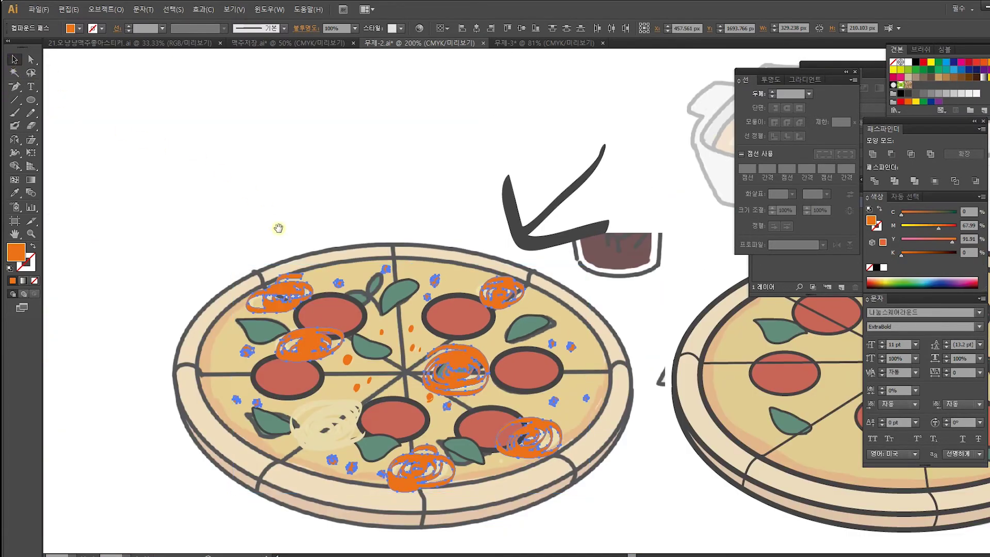
pyautogui.moveTo(278, 223); pyautogui.dragTo(246, 165)
pyautogui.press('i')
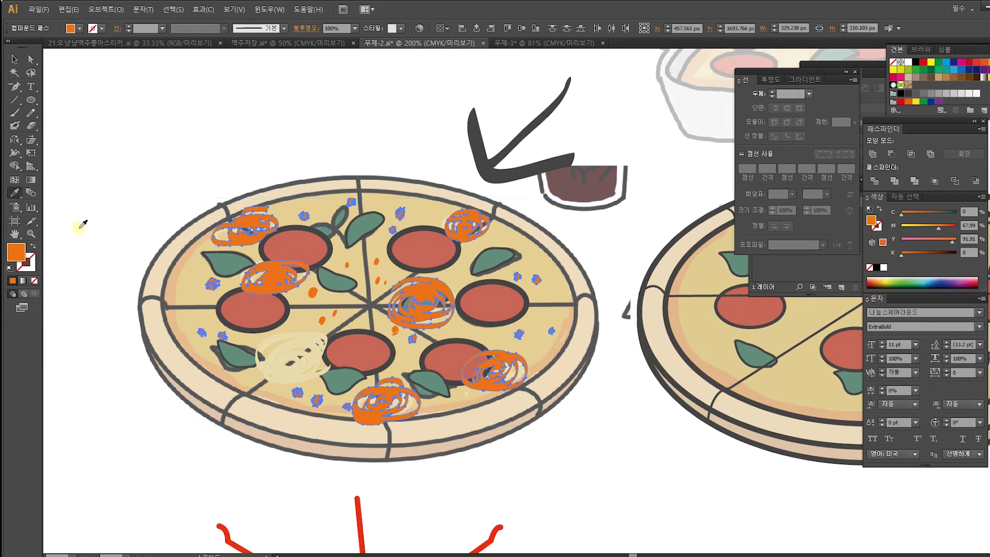
pyautogui.click(319, 360)
# Step: Add the cream swirl and leftover orange dots to the selection, give everything the pale cream fill, and group it
pyautogui.click(14, 60)
pyautogui.keyDown('shift'); pyautogui.click(300, 360); pyautogui.keyUp('shift')
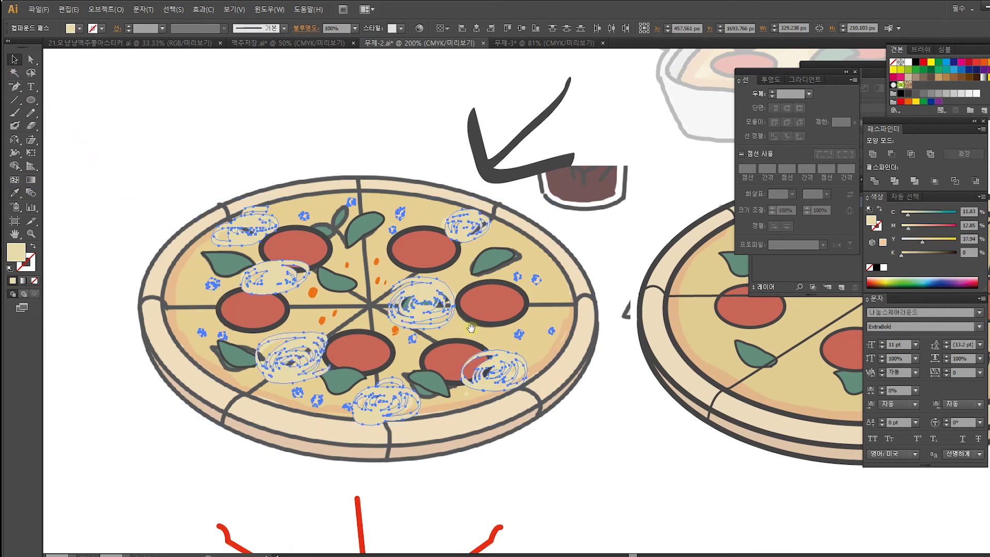
pyautogui.hscroll(3, 310, 351)
pyautogui.keyDown('shift'); pyautogui.click(314, 331); pyautogui.keyUp('shift')
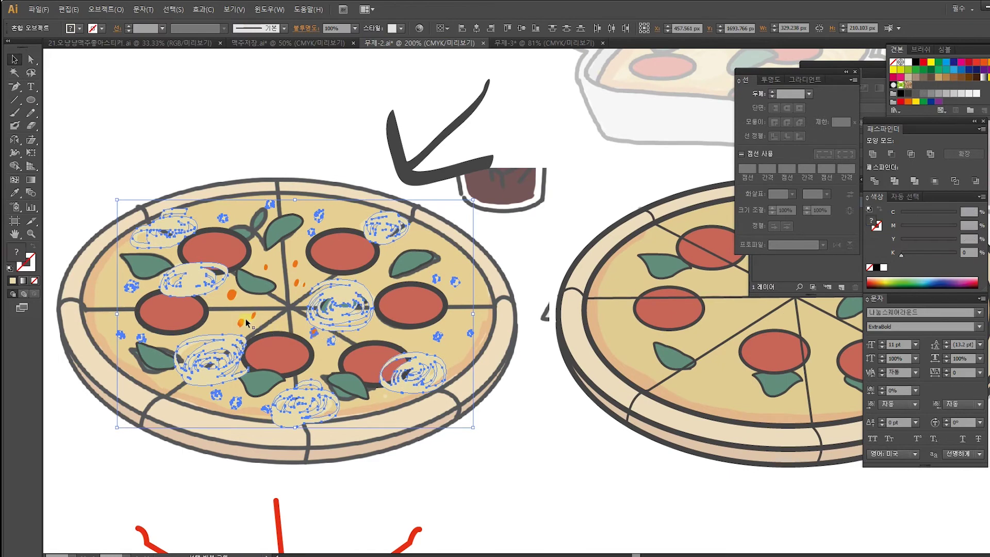
pyautogui.keyDown('shift'); pyautogui.click(244, 324); pyautogui.keyUp('shift')
pyautogui.click(15, 192)
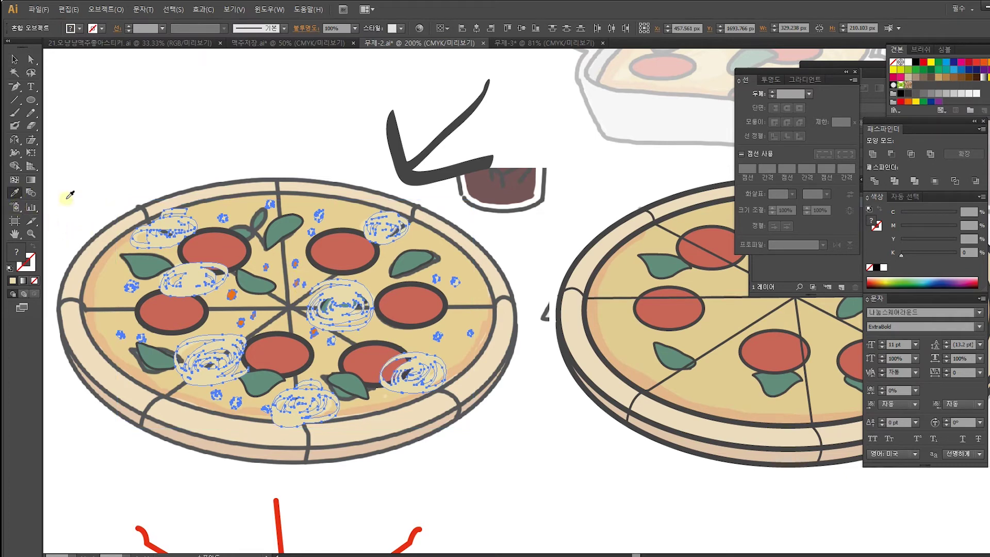
pyautogui.click(338, 292)
pyautogui.press('v')
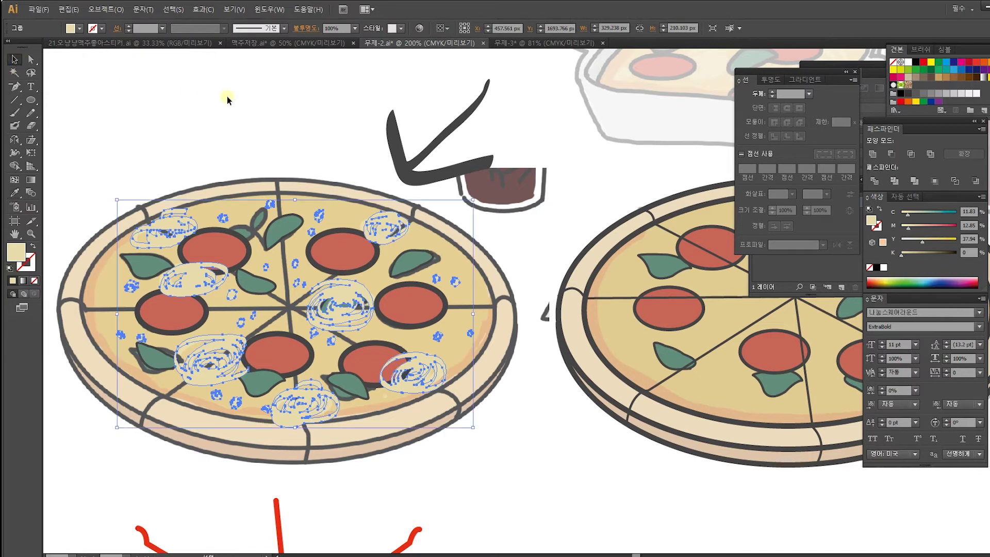
pyautogui.click(190, 92)
pyautogui.click(347, 311)
pyautogui.moveTo(343, 310); pyautogui.dragTo(424, 253)
pyautogui.hotkey('ctrl', 'z')
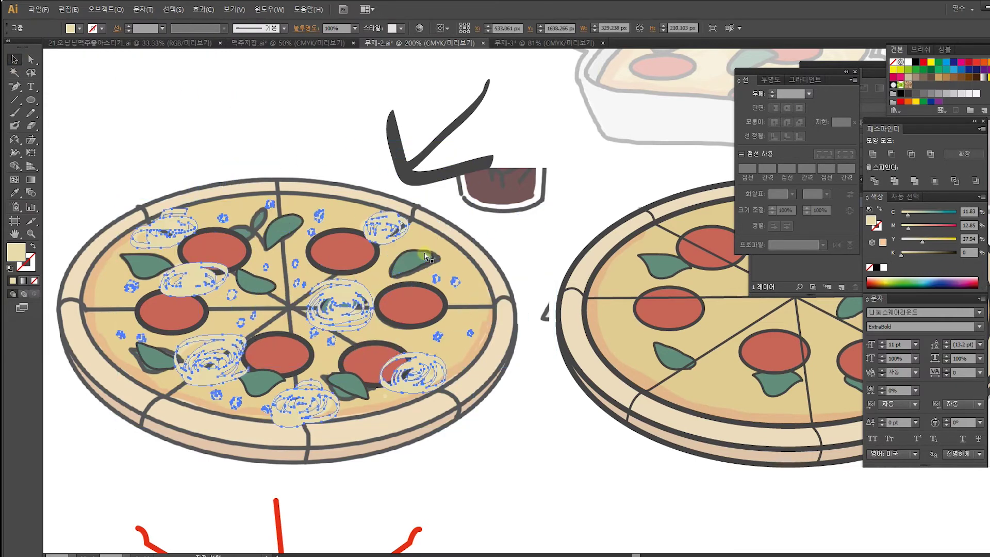
# Step: Duplicate the cheese group from the reference drawing onto the vector pizza beside it
pyautogui.moveTo(515, 310); pyautogui.dragTo(249, 292)
pyautogui.keyDown('alt'); pyautogui.moveTo(102, 273); pyautogui.dragTo(609, 278); pyautogui.keyUp('alt')
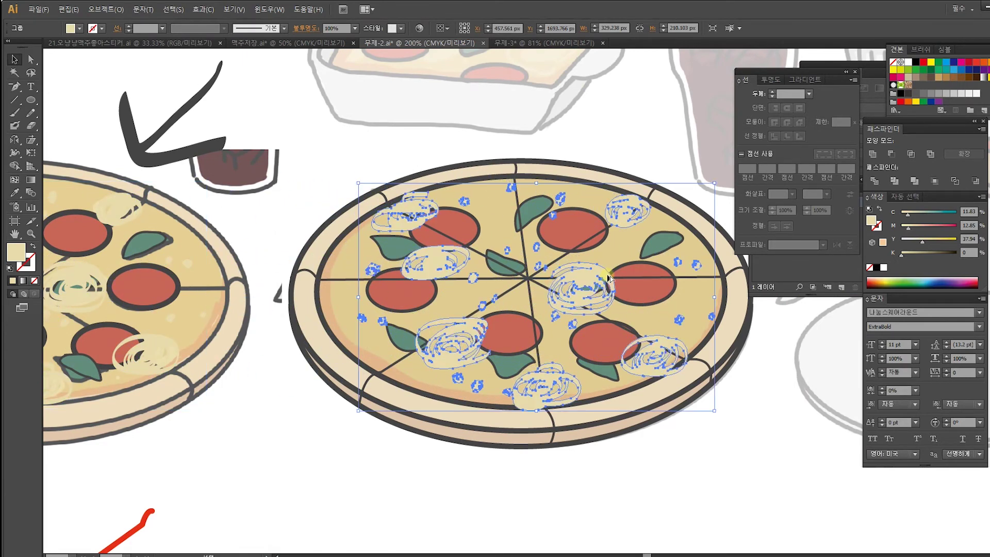
# Step: Cut the duplicated cheese group, paste it in front inside the isolated pizza base group, and nudge it into place
pyautogui.press('a')
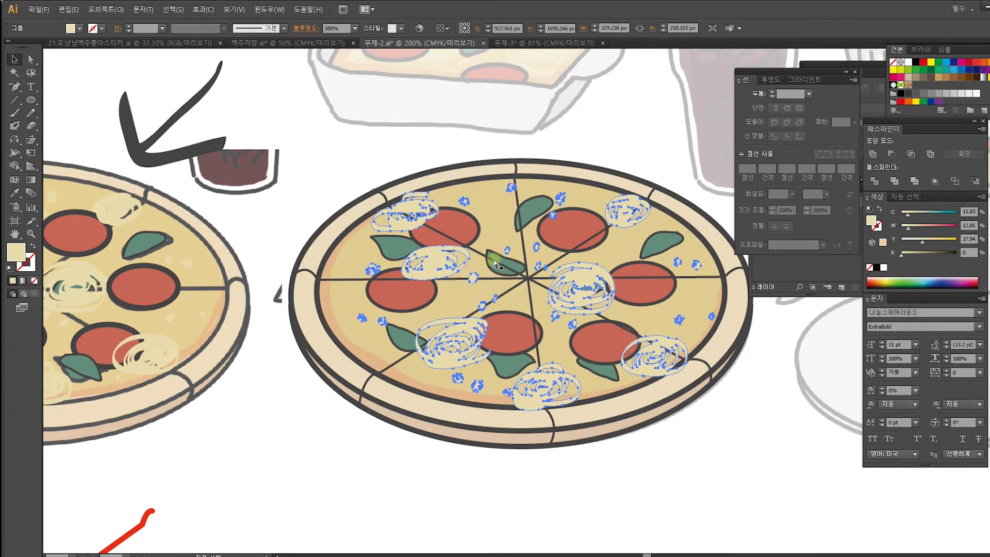
pyautogui.hotkey('ctrl', 'shift', 'a')
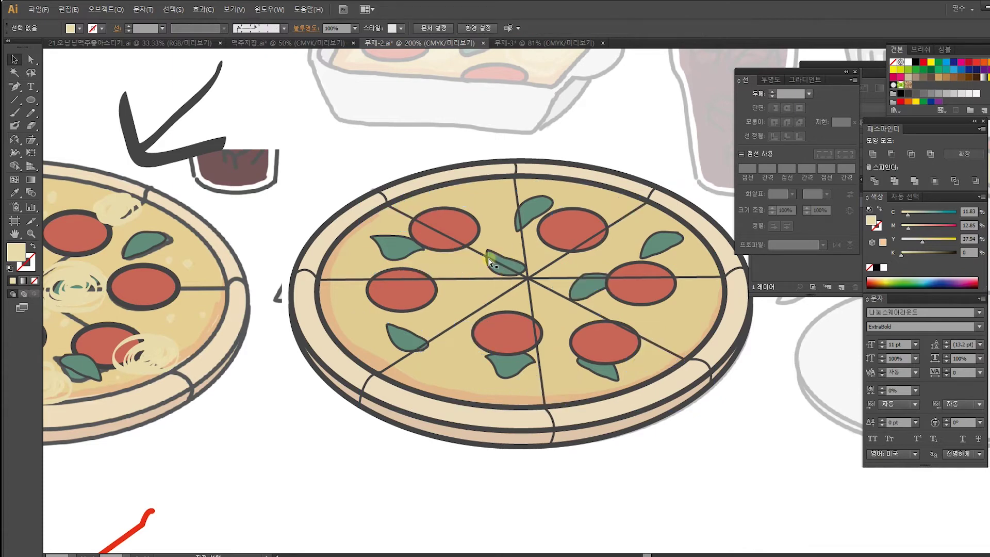
pyautogui.doubleClick(489, 216)
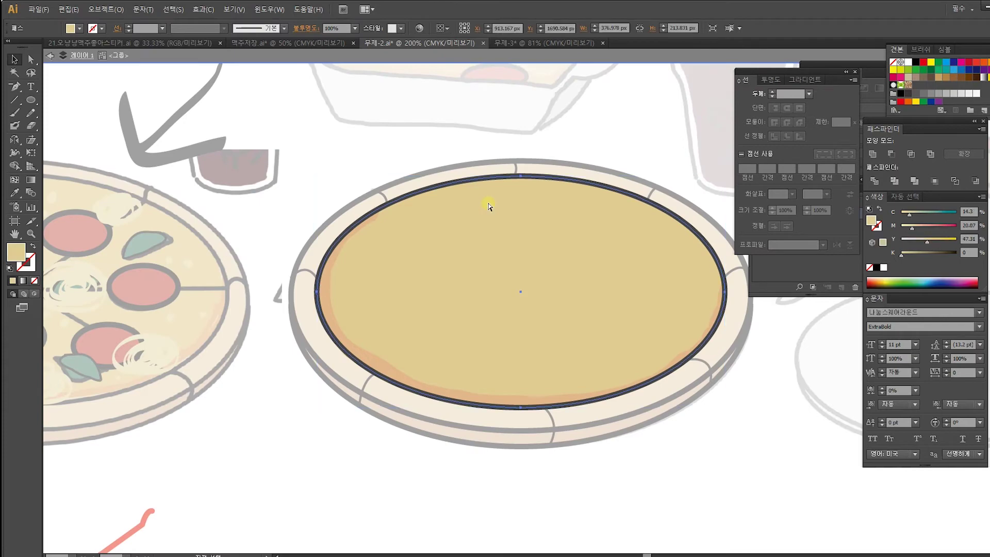
pyautogui.hotkey('ctrl', 'f')
pyautogui.moveTo(577, 287)
pyautogui.mouseDown()
pyautogui.moveTo(581, 265)
pyautogui.moveTo(584, 274)
pyautogui.mouseUp()
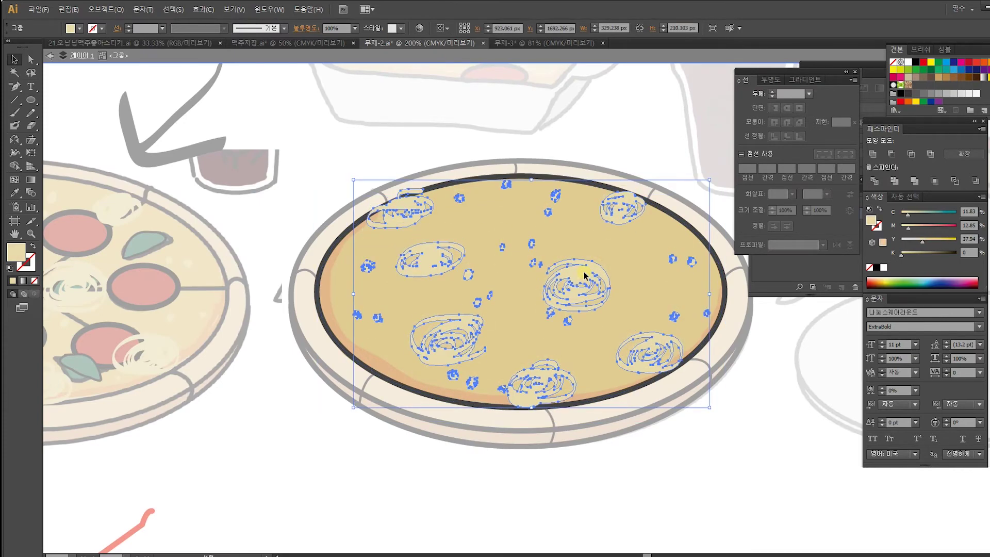
pyautogui.moveTo(584, 273); pyautogui.dragTo(587, 273)
pyautogui.click(765, 391)
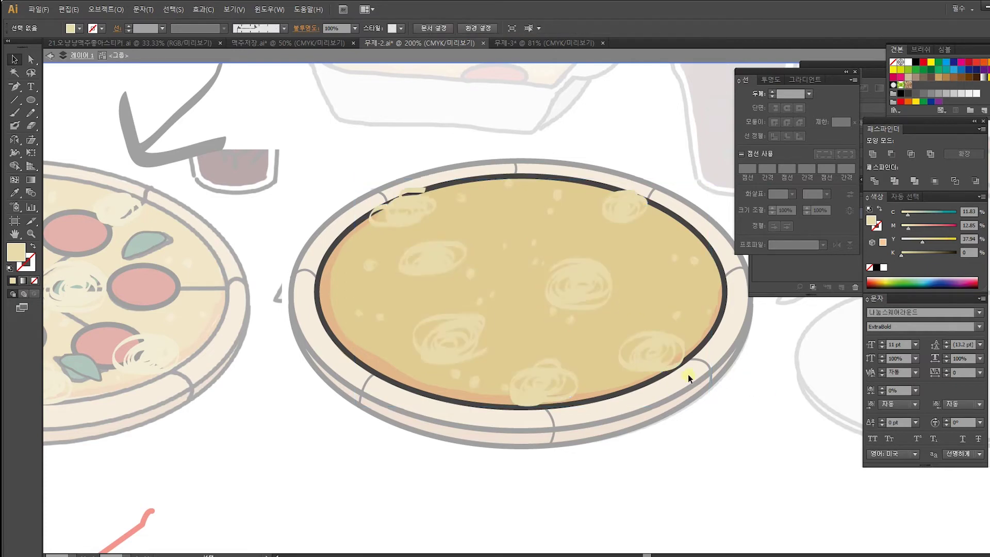
# Step: Select the cheese group together with the inner pizza ellipse and make a clipping mask to trim the cheese to it
pyautogui.click(646, 304)
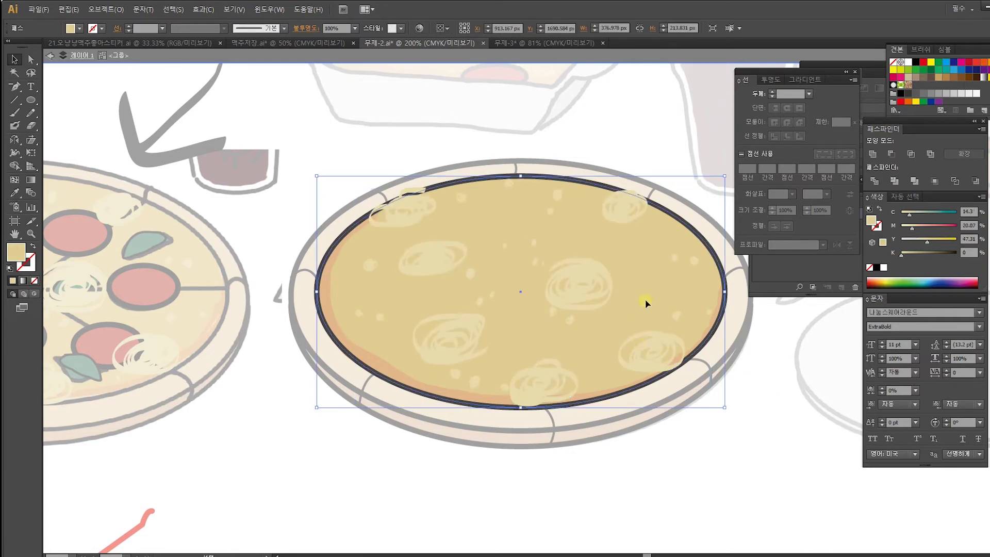
pyautogui.press('a')
pyautogui.keyDown('alt'); pyautogui.click(599, 286); pyautogui.keyUp('alt')
pyautogui.keyDown('alt'); pyautogui.click(598, 283); pyautogui.keyUp('alt')
pyautogui.press('v')
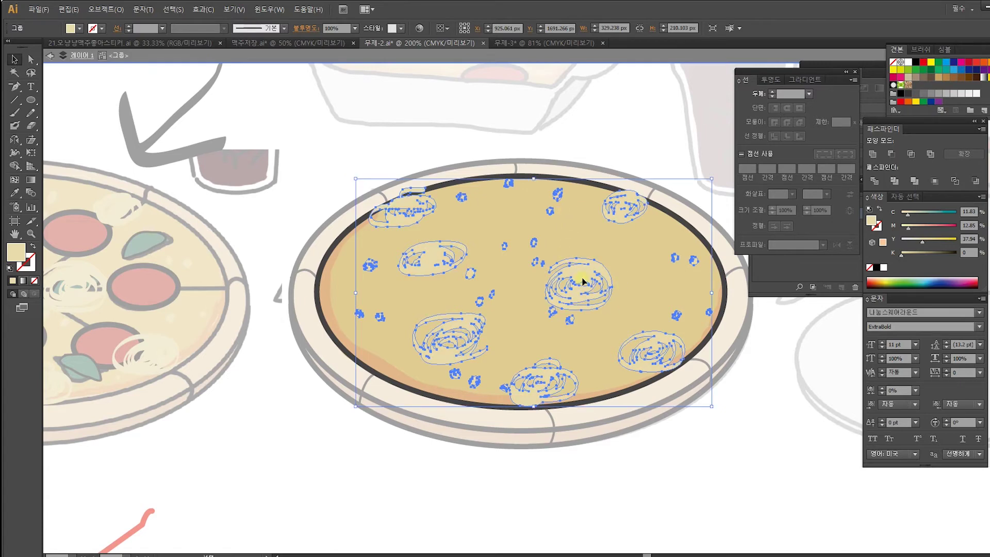
pyautogui.press('a')
pyautogui.press('v')
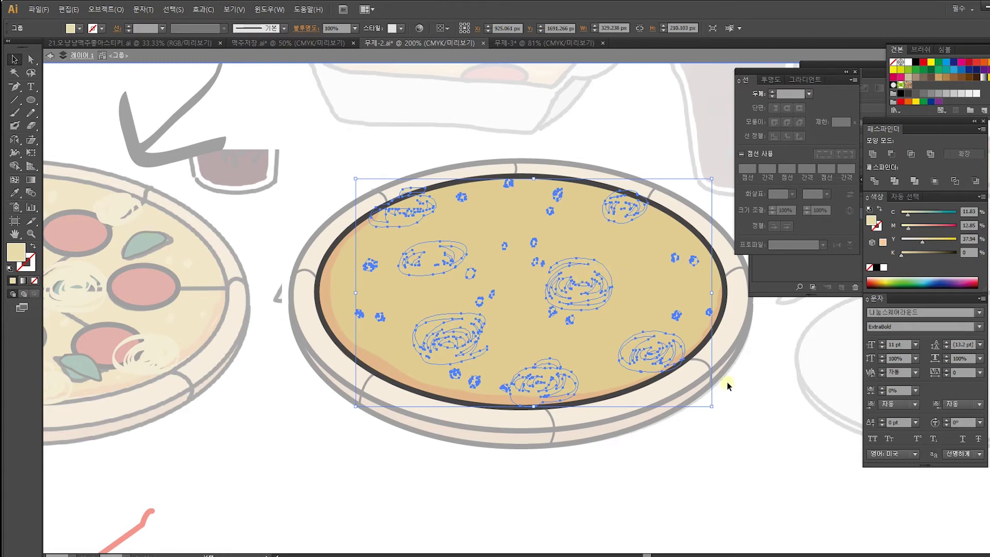
pyautogui.keyDown('shift'); pyautogui.click(646, 255); pyautogui.keyUp('shift')
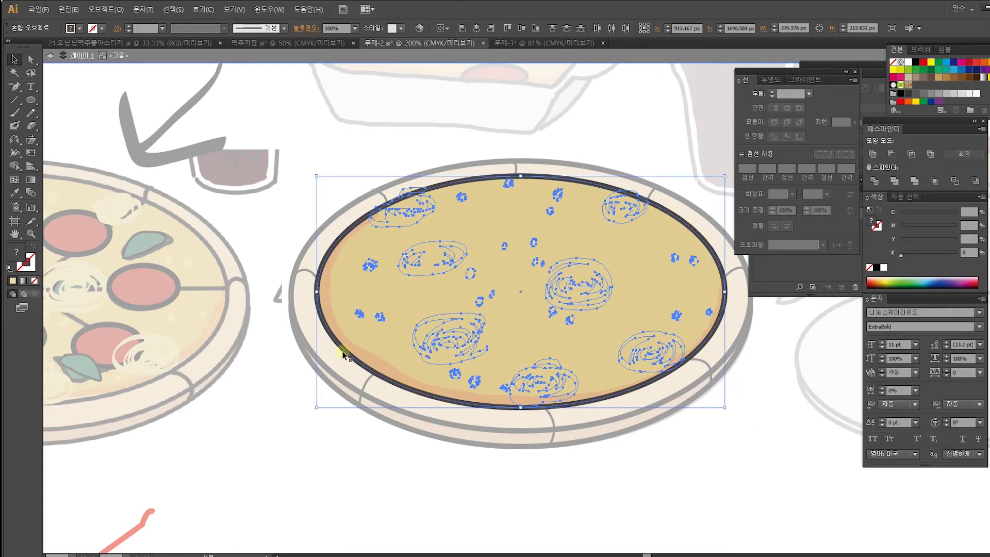
pyautogui.press('a')
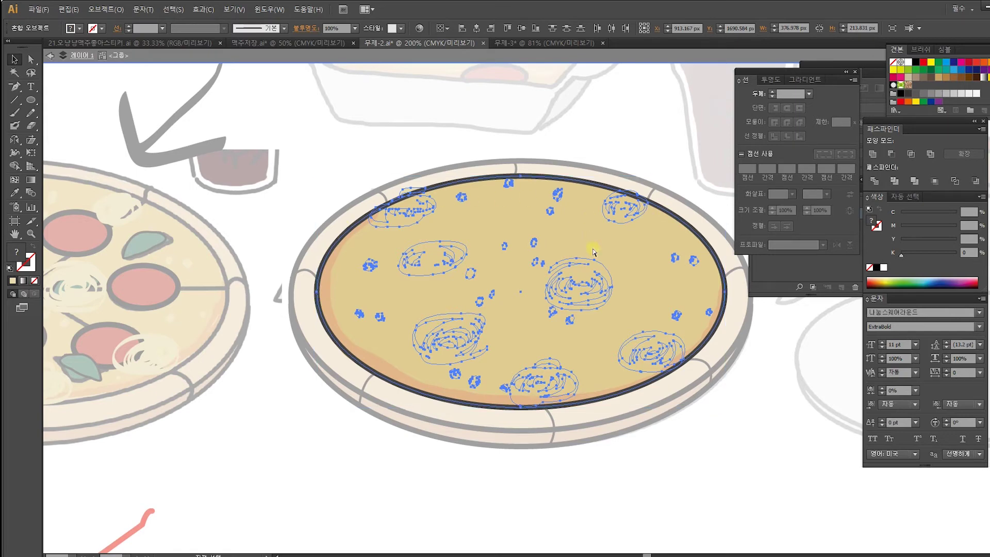
pyautogui.hotkey('ctrl', '7')
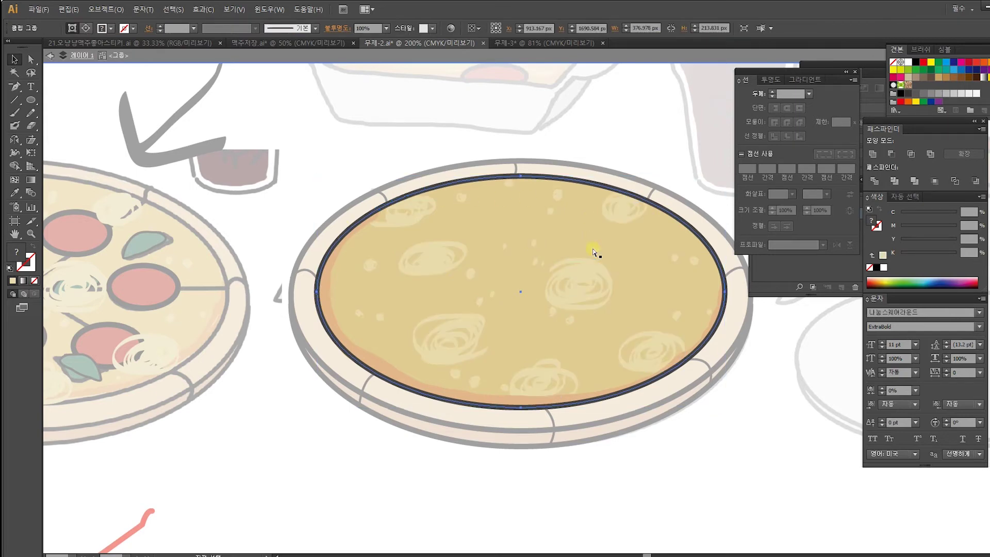
# Step: Check the trimmed cheese swirls along the crust edge, and exit the isolated pizza base group
pyautogui.hotkey('ctrl', '=')
pyautogui.hotkey('ctrl', '=')
pyautogui.moveTo(524, 240); pyautogui.dragTo(502, 158)
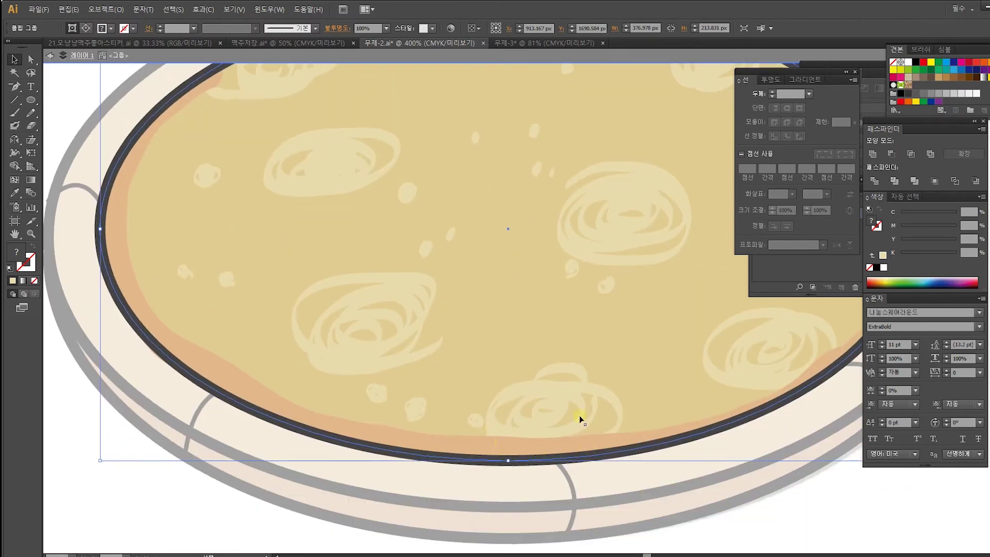
pyautogui.moveTo(355, 233); pyautogui.dragTo(442, 369)
pyautogui.moveTo(522, 185); pyautogui.dragTo(359, 207)
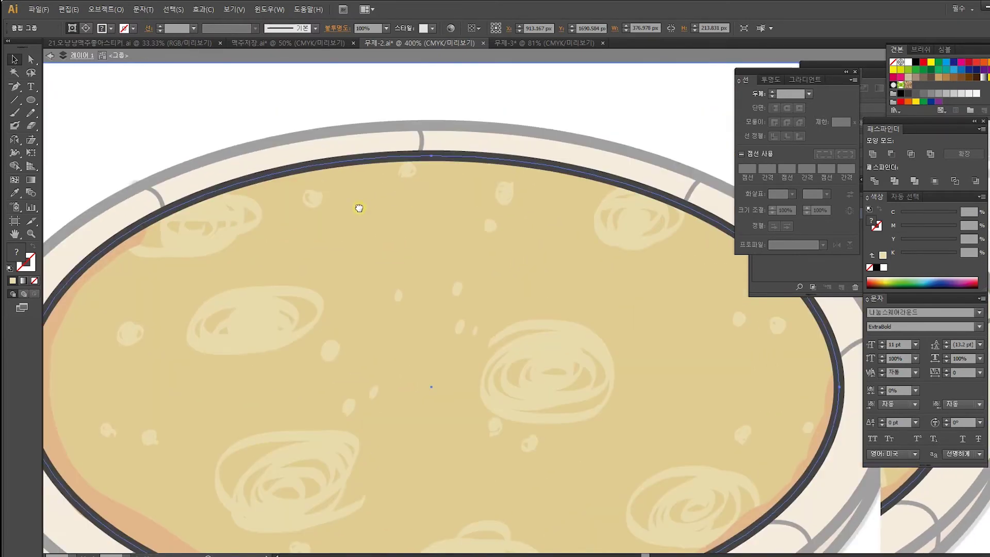
pyautogui.scroll(-2, 614, 294)
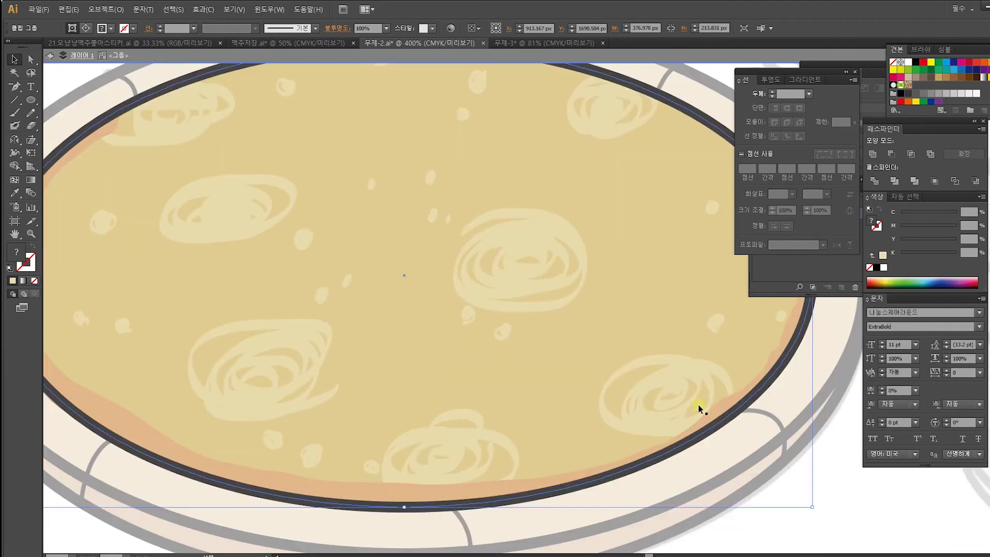
pyautogui.scroll(-1, 444, 411)
pyautogui.hscroll(-3, 621, 389)
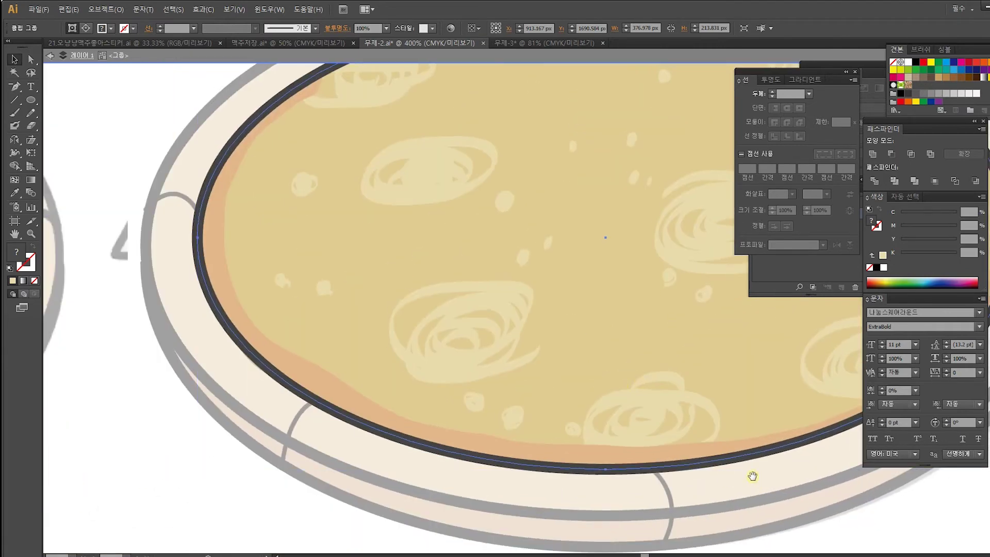
pyautogui.hscroll(2, 751, 473)
pyautogui.doubleClick(818, 519)
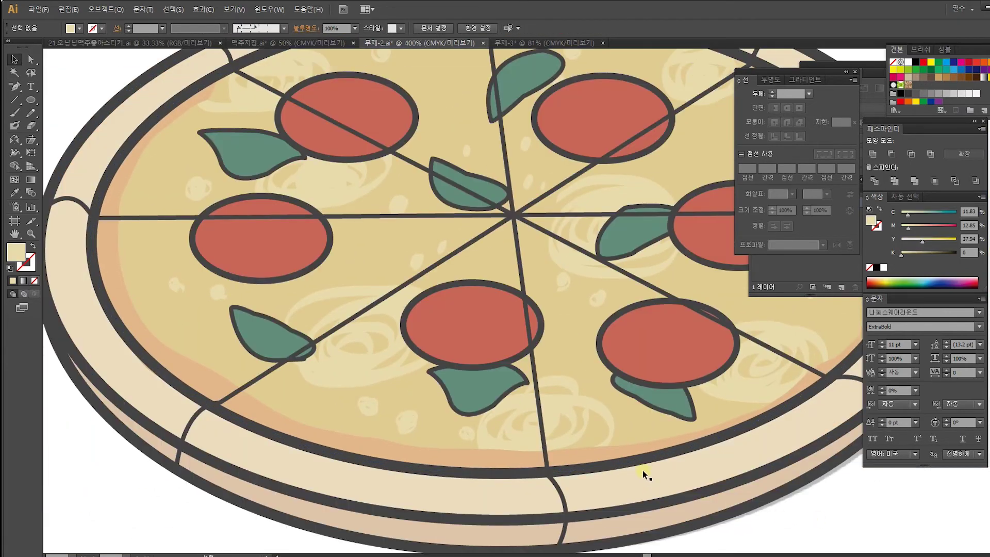
pyautogui.hotkey('ctrl', '-')
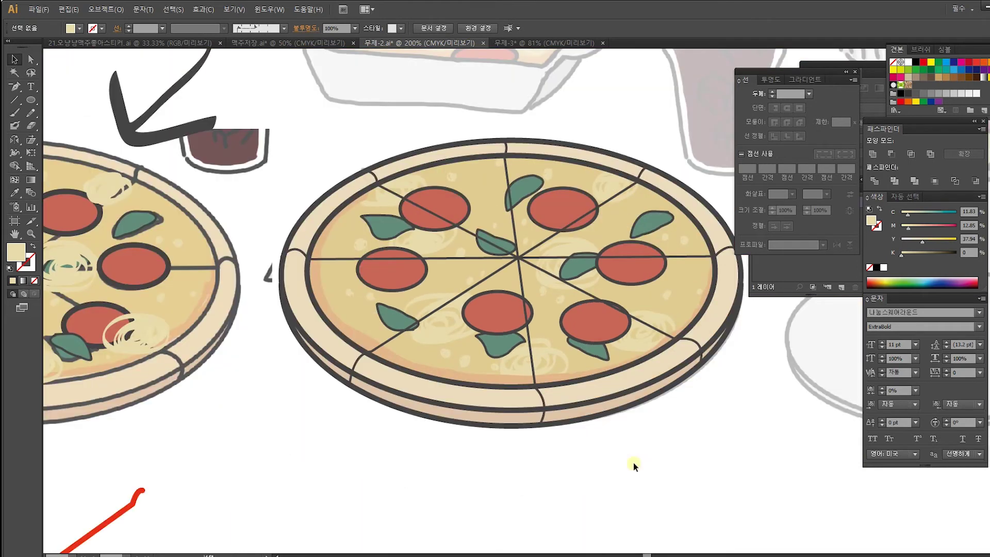
# Step: Examine the vector pizza and its toppings beside the reference drawing
pyautogui.moveTo(419, 277); pyautogui.dragTo(665, 291)
pyautogui.click(425, 351)
pyautogui.moveTo(395, 355); pyautogui.dragTo(154, 323)
pyautogui.click(295, 151)
pyautogui.hotkey('ctrl', 'z')
pyautogui.click(394, 141)
pyautogui.moveTo(679, 293); pyautogui.dragTo(198, 291)
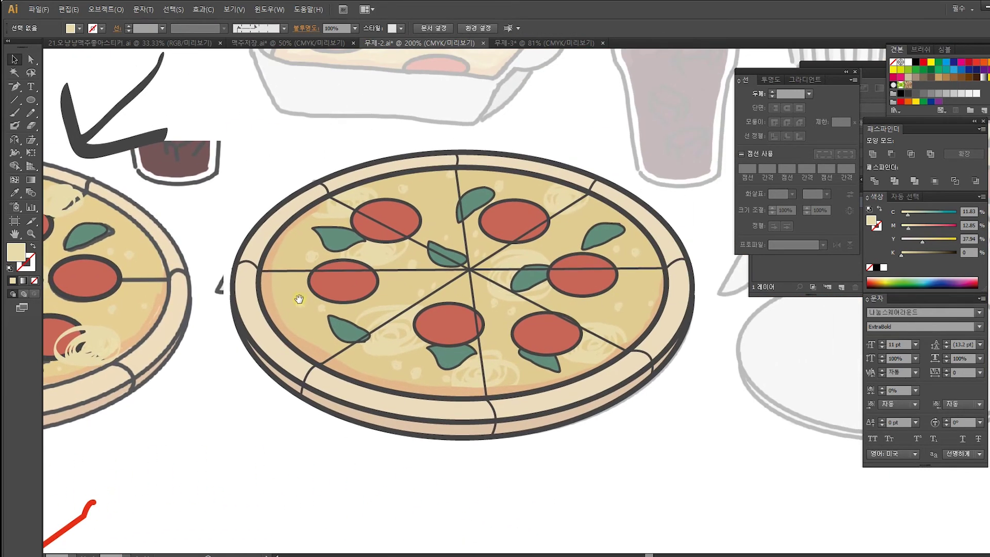
pyautogui.moveTo(458, 364); pyautogui.dragTo(521, 369)
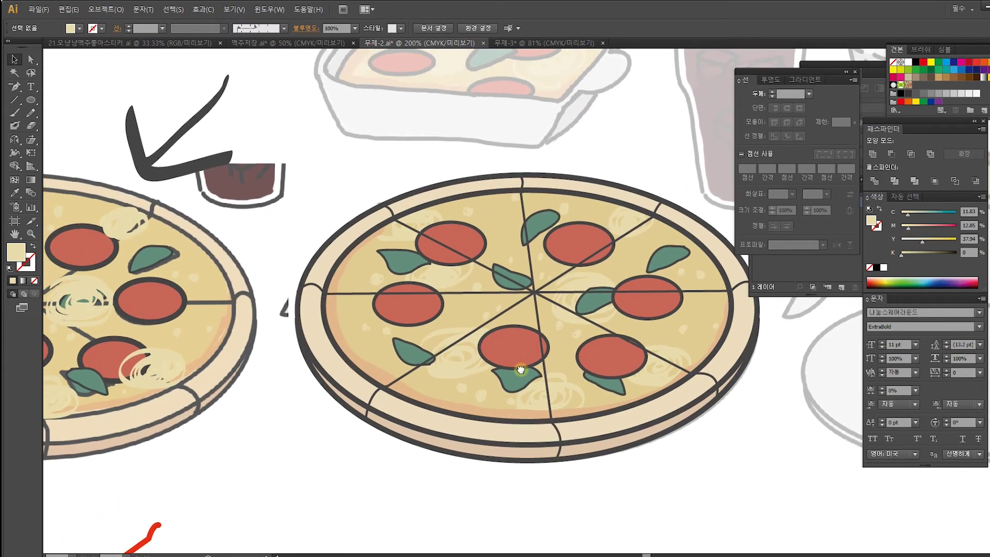
pyautogui.hotkey('ctrl', '-')
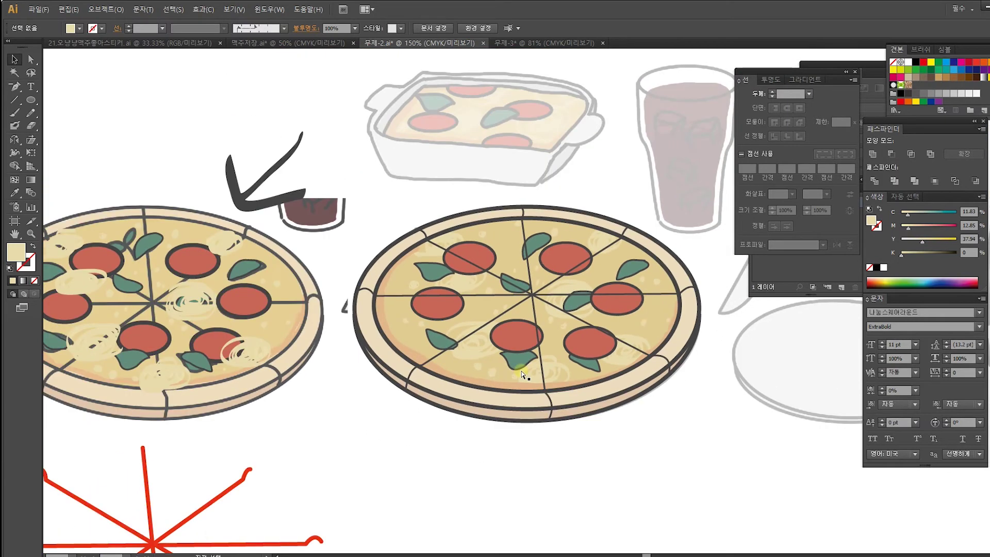
pyautogui.moveTo(619, 330); pyautogui.dragTo(481, 327)
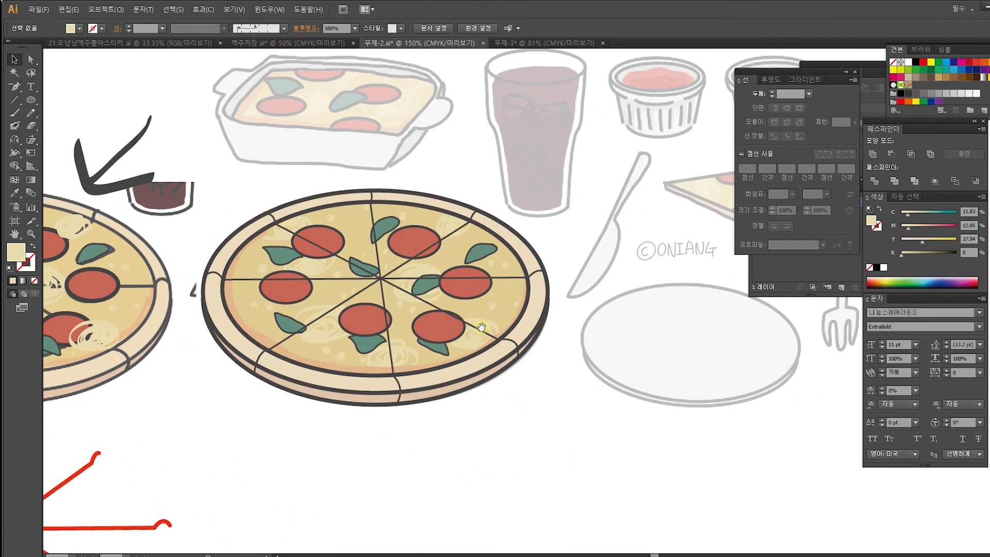
pyautogui.moveTo(543, 413); pyautogui.dragTo(212, 175)
pyautogui.moveTo(555, 345); pyautogui.dragTo(592, 236)
pyautogui.moveTo(516, 178); pyautogui.dragTo(516, 438)
pyautogui.hotkey('ctrl', 'z')
pyautogui.moveTo(583, 292); pyautogui.dragTo(557, 404)
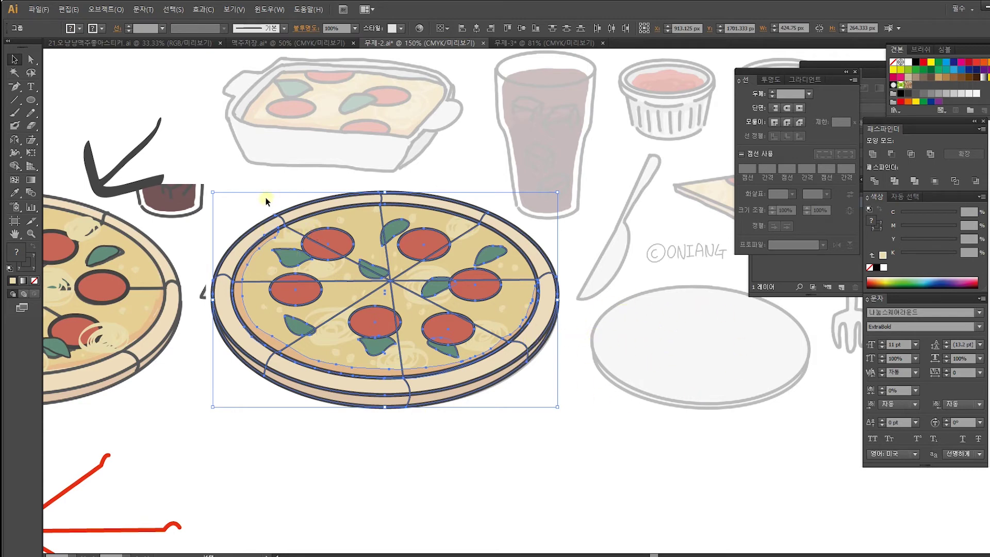
pyautogui.click(32, 101)
pyautogui.moveTo(198, 186); pyautogui.dragTo(575, 427)
pyautogui.click(14, 194)
pyautogui.click(185, 314)
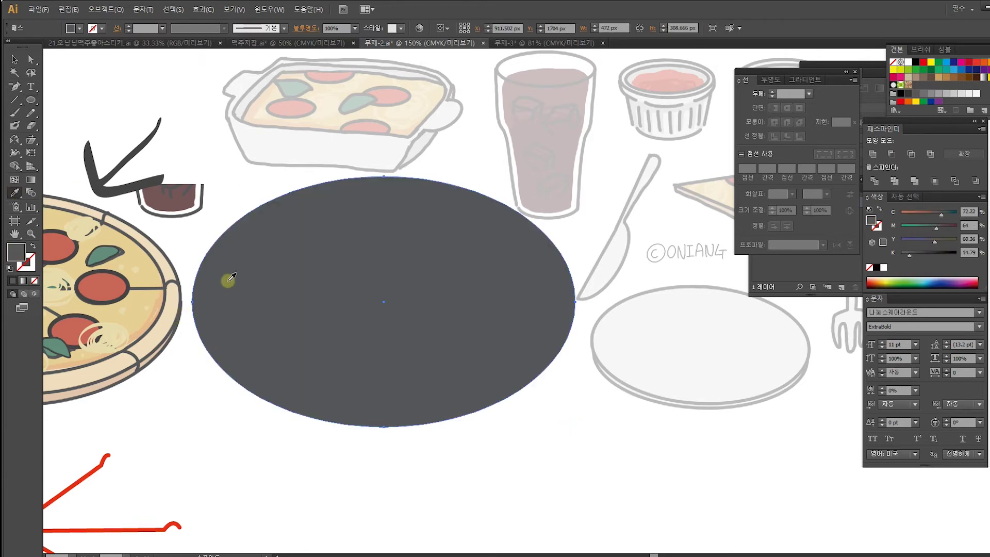
pyautogui.hotkey('ctrl', 'z')
pyautogui.click(15, 59)
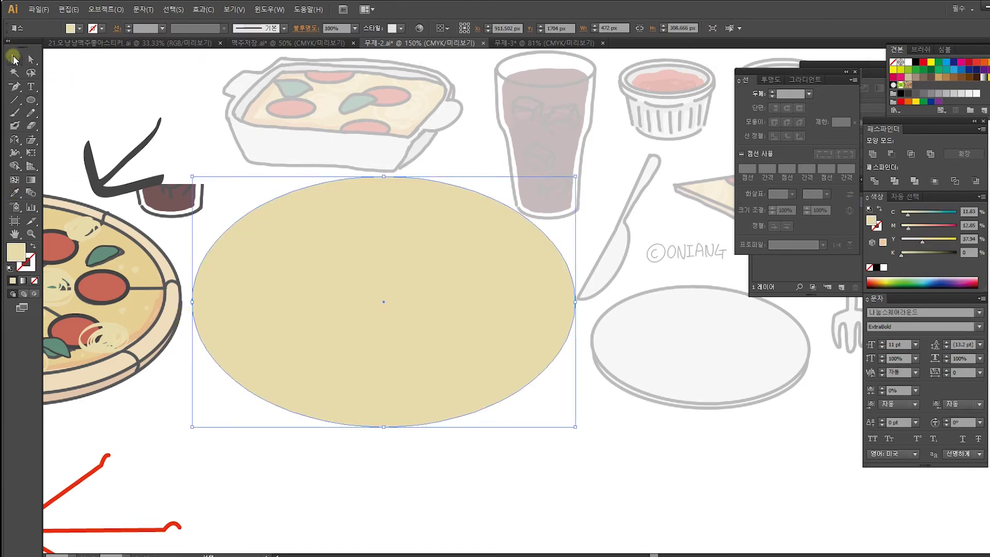
pyautogui.press('Delete')
# Step: Duplicate the complete vector pizza into the empty area below the original
pyautogui.click(360, 280)
pyautogui.moveTo(525, 435); pyautogui.dragTo(488, 155)
pyautogui.moveTo(397, 97); pyautogui.dragTo(422, 397)
pyautogui.click(558, 333)
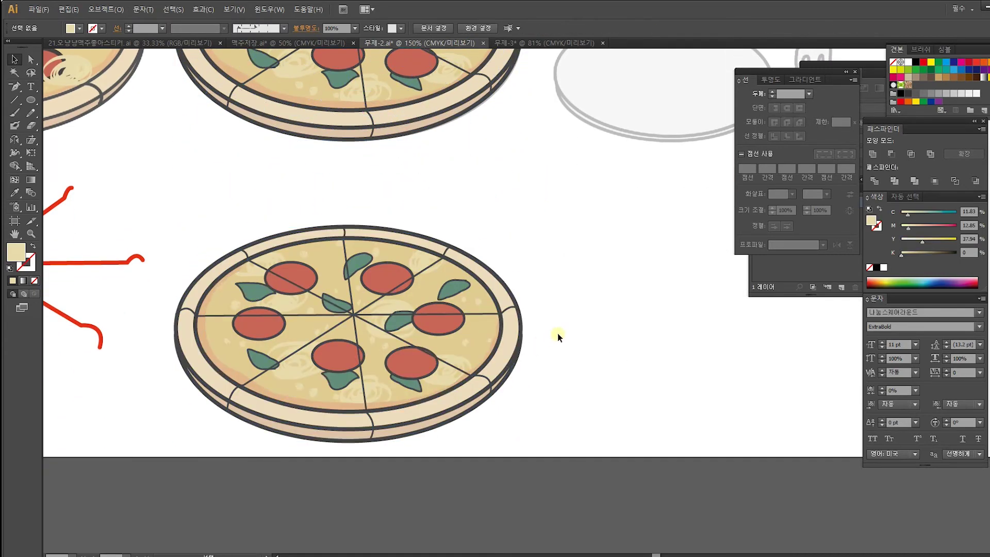
# Step: Extend the artboard's lower edge to a height of about 2545 px, leaving space below the duplicated pizza
pyautogui.hotkey('shift', 'o')
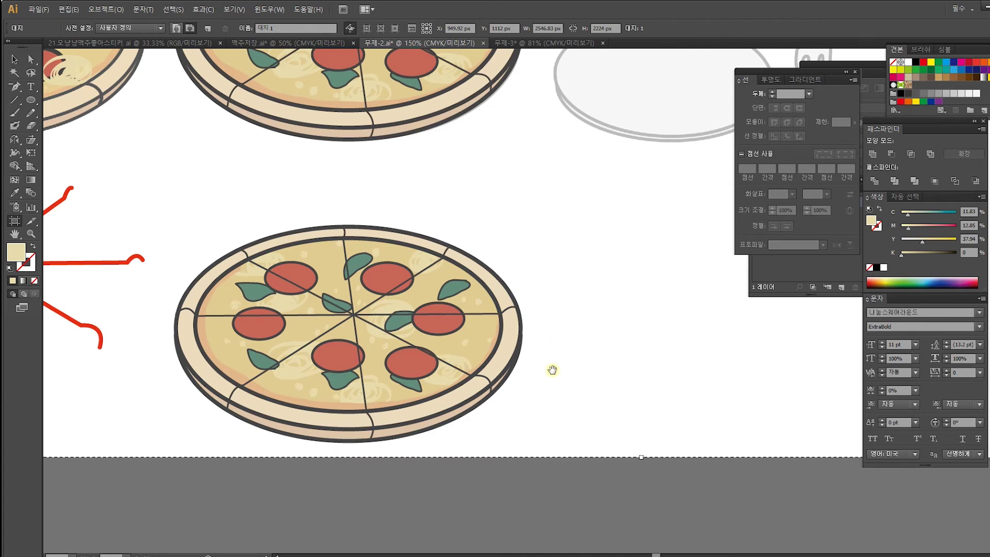
pyautogui.moveTo(552, 371); pyautogui.dragTo(595, 163)
pyautogui.moveTo(625, 209); pyautogui.dragTo(632, 454)
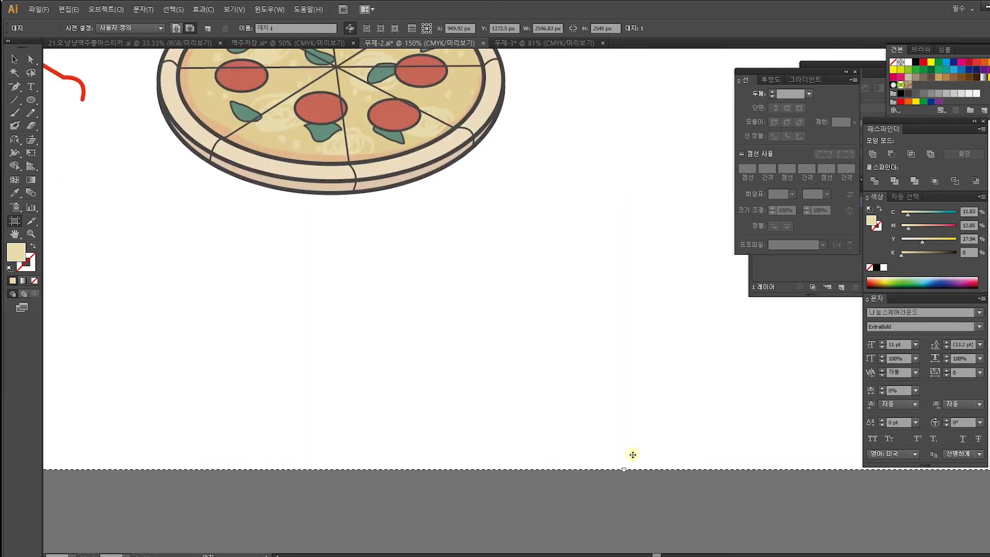
pyautogui.click(15, 59)
pyautogui.scroll(3, 214, 185)
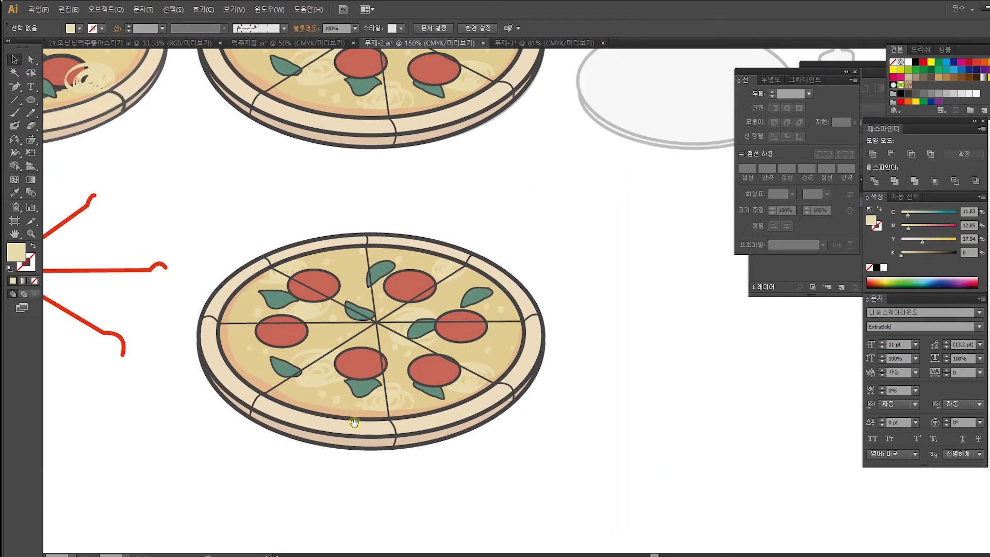
# Step: Draw an ellipse about 479 by 311 px around the duplicated pizza and apply the pizza's dark 5 pt outline without fill
pyautogui.click(31, 99)
pyautogui.moveTo(200, 230); pyautogui.dragTo(565, 471)
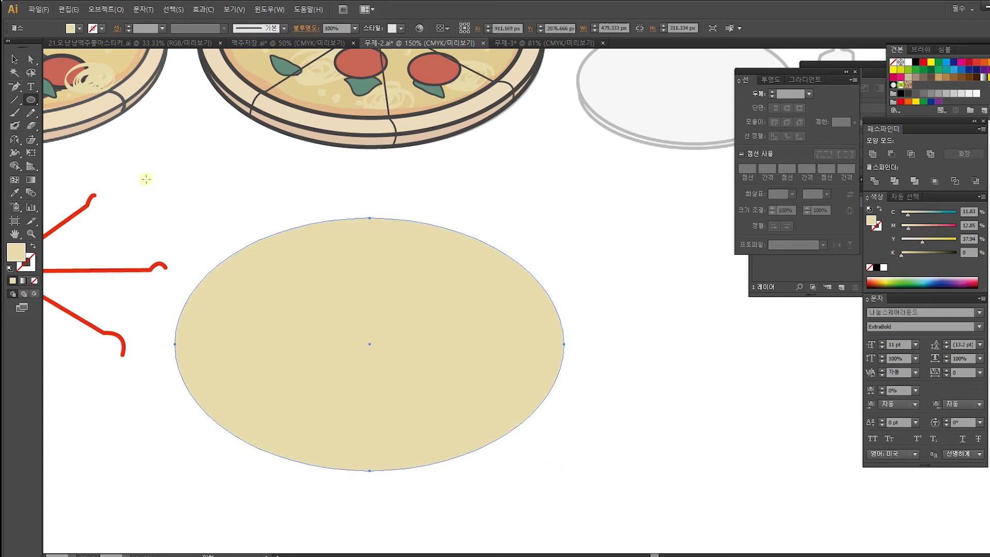
pyautogui.click(14, 193)
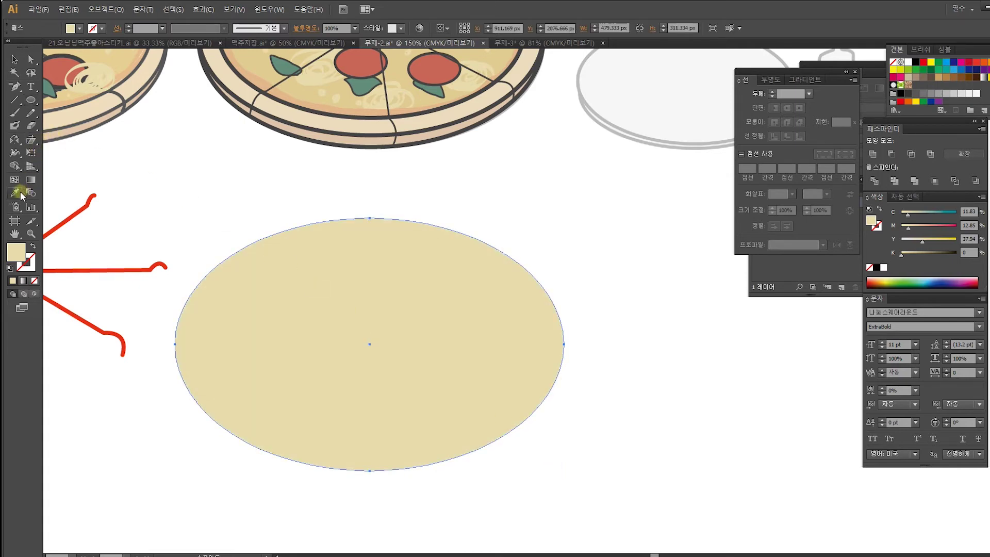
pyautogui.click(317, 131)
pyautogui.press('v')
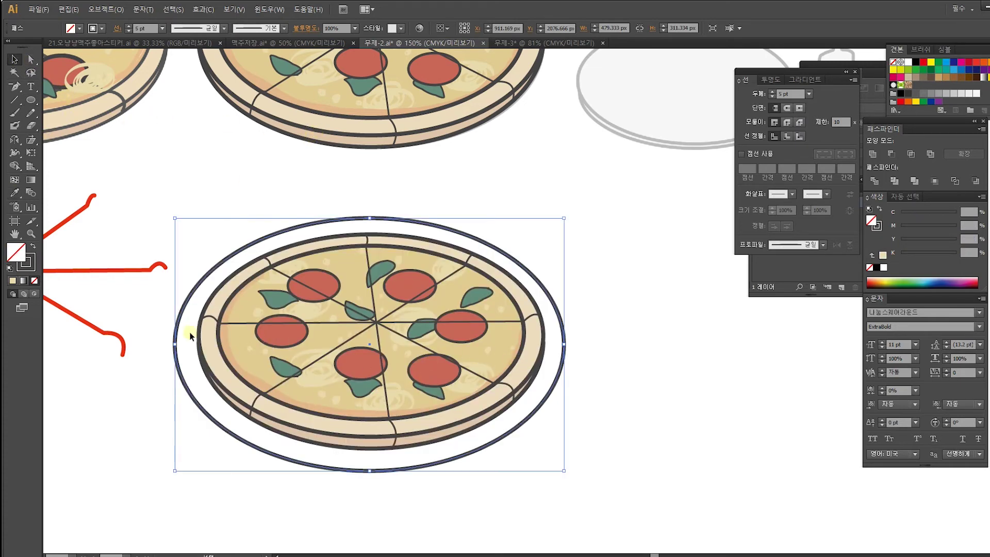
# Step: Duplicate the outer ellipse slightly lower, flatten the copy to about 283 px high, and move it up a little
pyautogui.moveTo(194, 400); pyautogui.dragTo(195, 427)
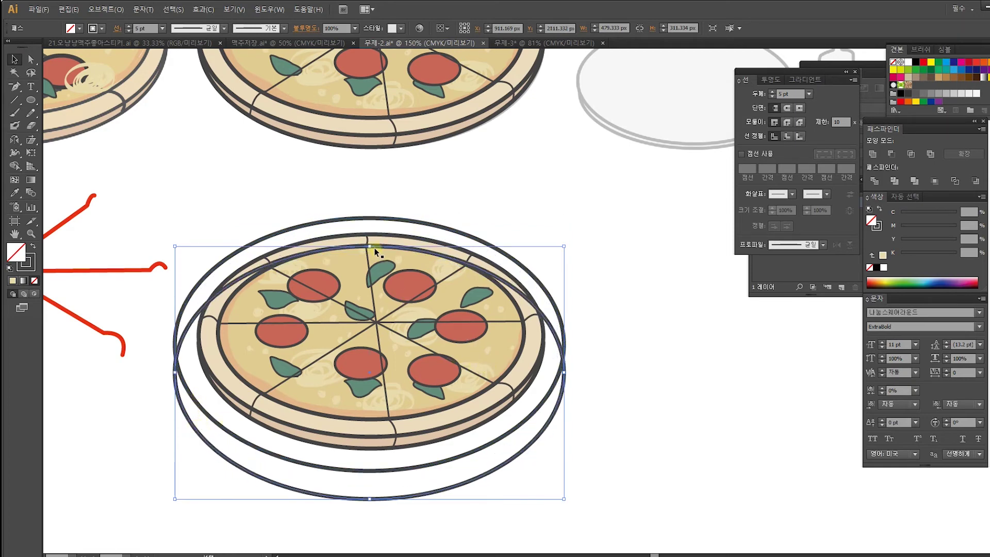
pyautogui.moveTo(370, 247); pyautogui.dragTo(370, 268)
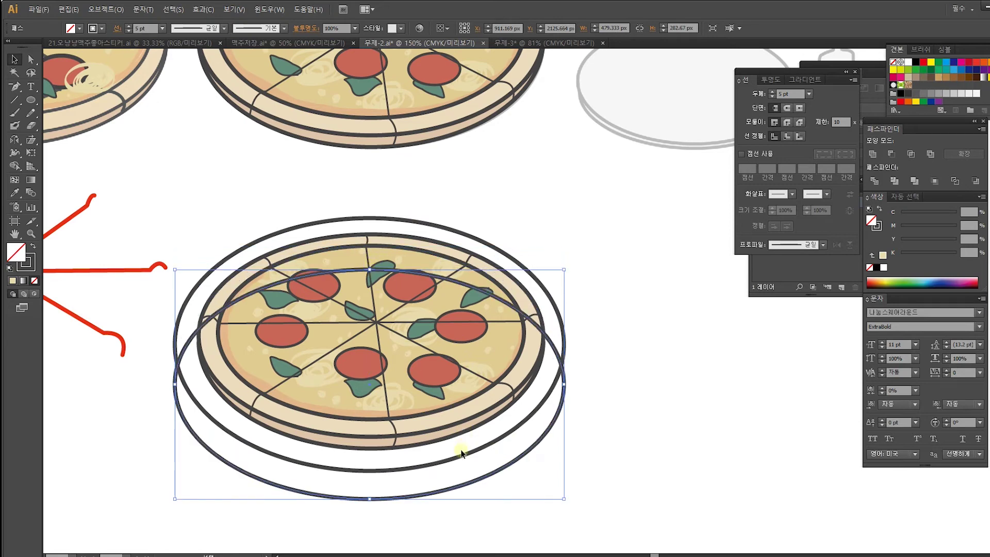
pyautogui.moveTo(459, 487); pyautogui.dragTo(494, 477)
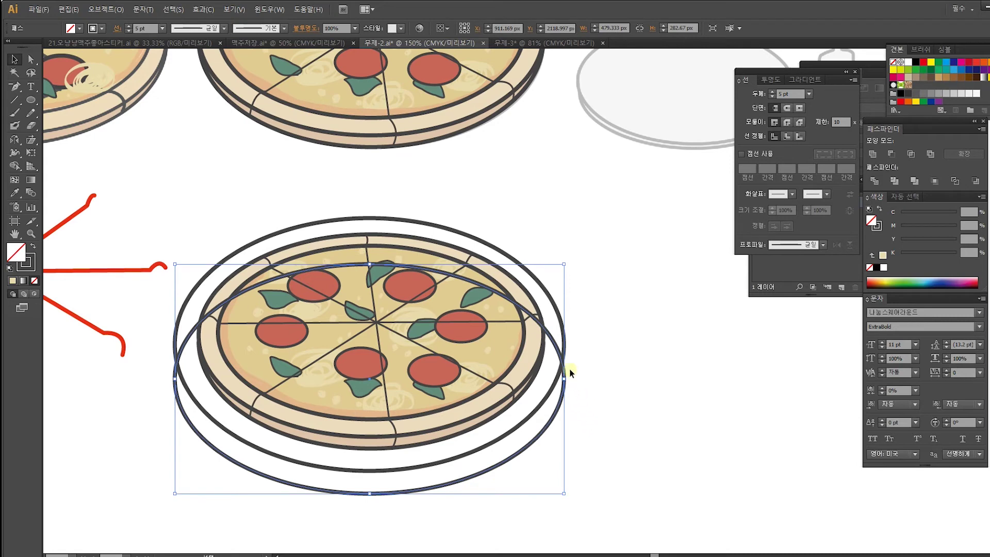
# Step: Delete the lower ellipse's top anchor point to leave only its bottom arc
pyautogui.click(31, 59)
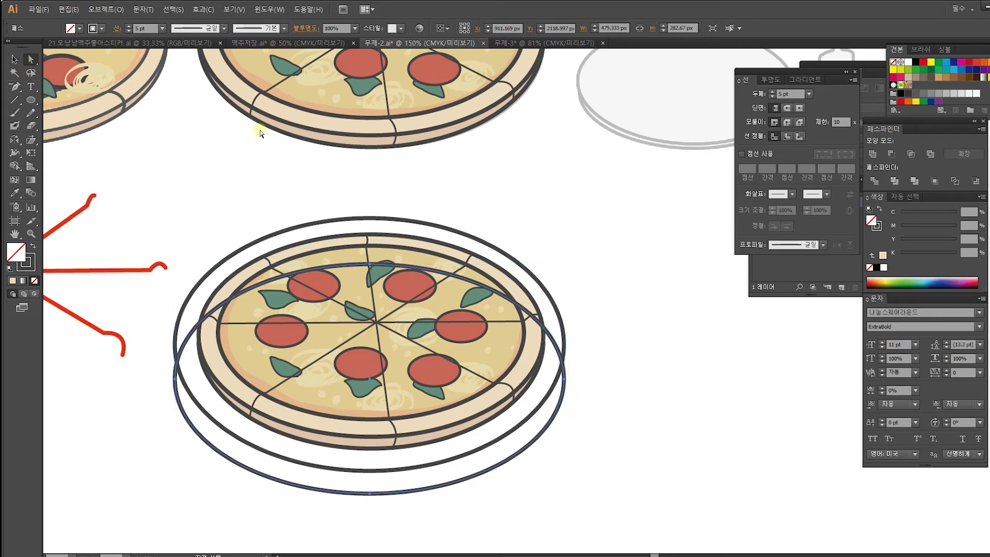
pyautogui.click(369, 265)
pyautogui.press('Delete')
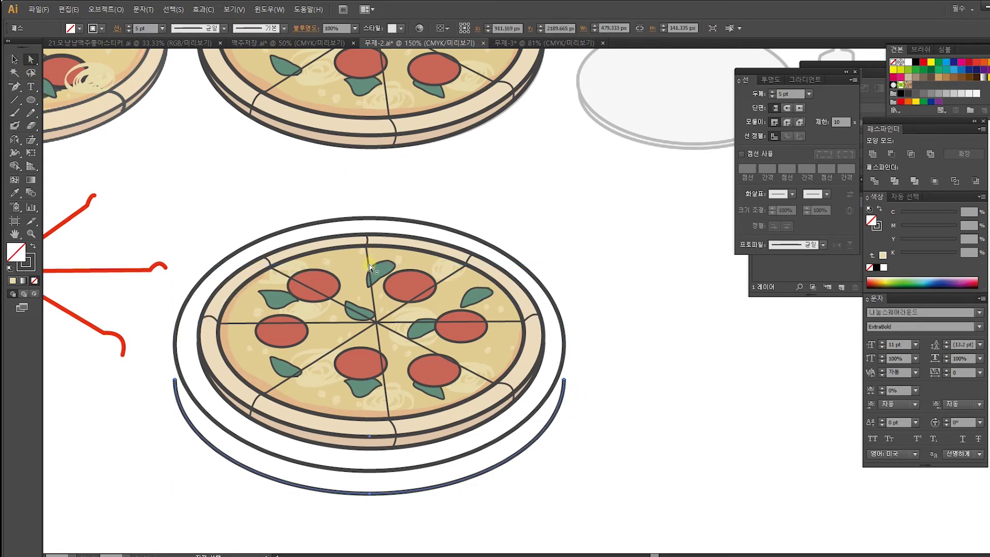
pyautogui.click(15, 59)
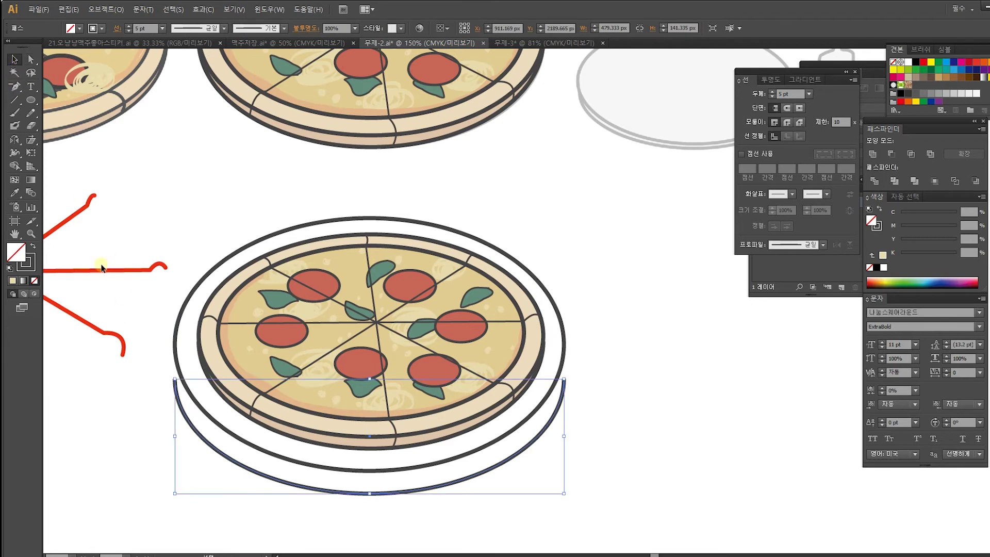
# Step: Close the bottom arc with straight Pen tool segments running through the side anchor points of the outer ellipse
pyautogui.click(14, 86)
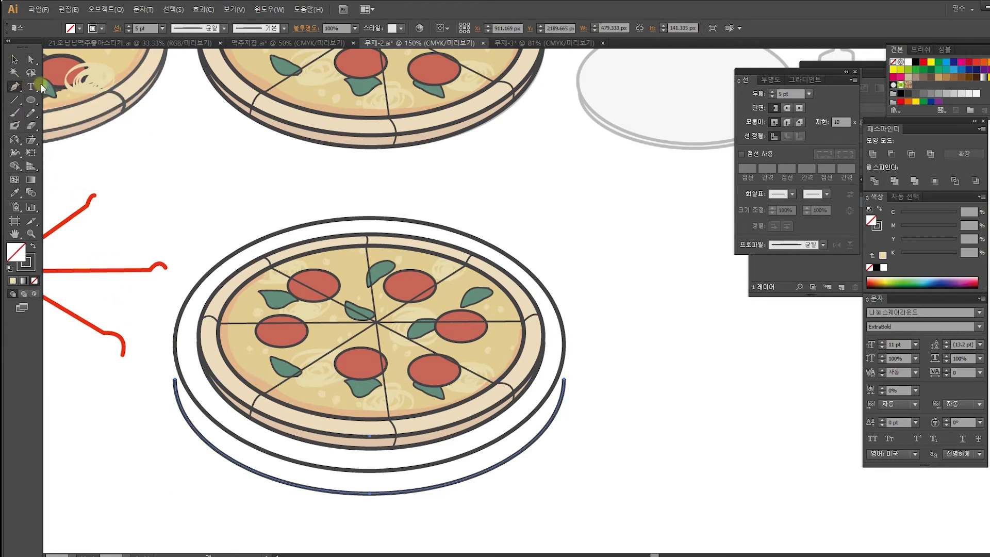
pyautogui.hotkey('ctrl', '+')
pyautogui.click(602, 461)
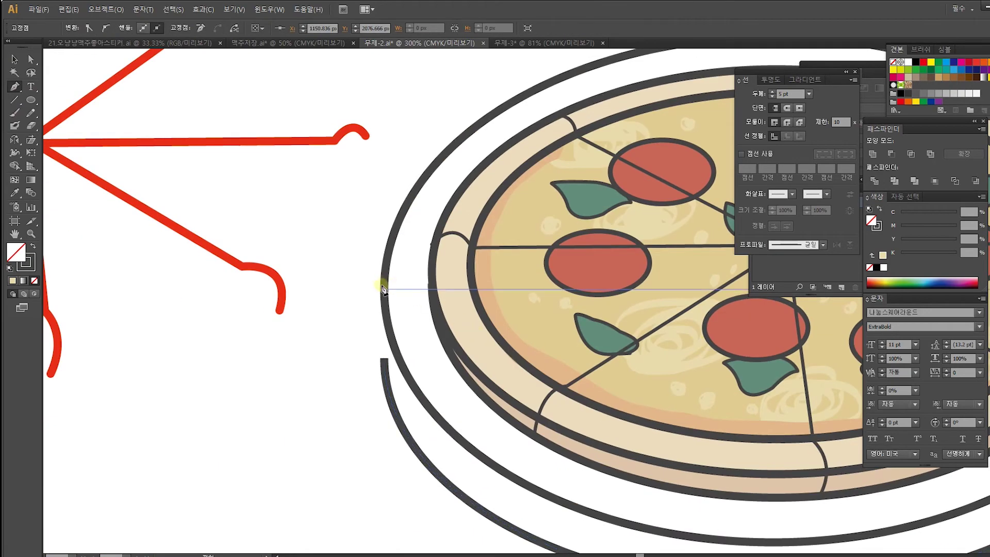
pyautogui.click(381, 288)
pyautogui.click(384, 359)
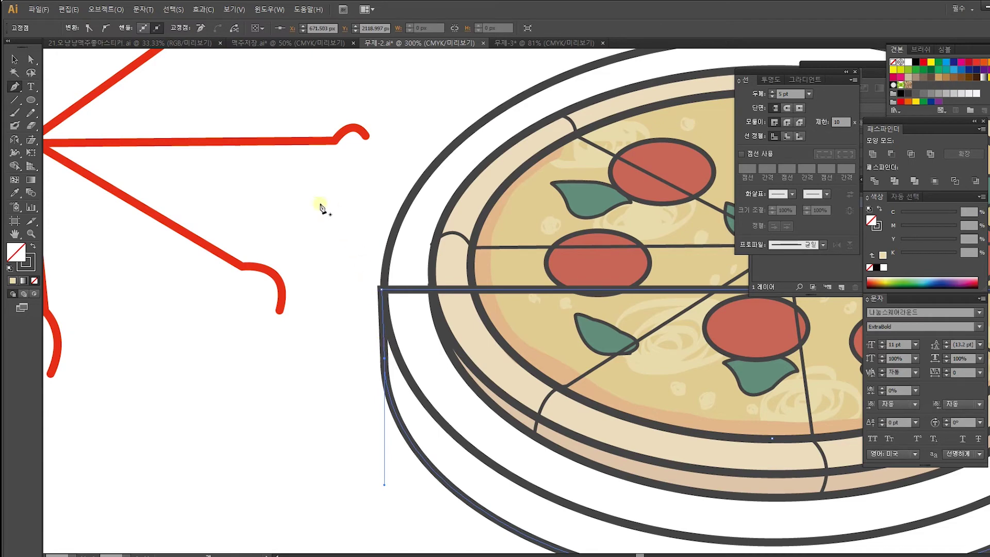
# Step: Set the closed bottom shape's outline to round caps and round corner joins
pyautogui.click(15, 60)
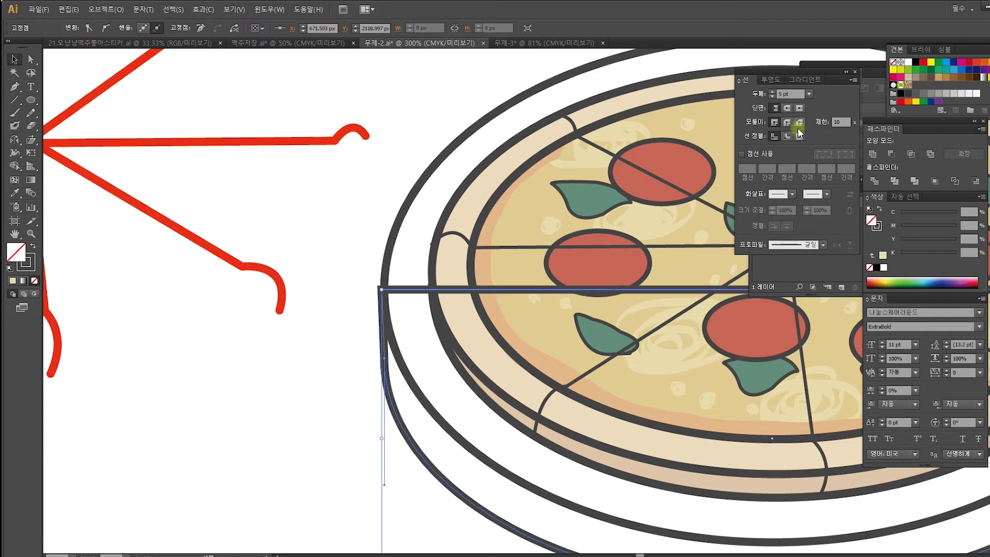
pyautogui.click(786, 109)
pyautogui.click(787, 122)
pyautogui.click(301, 212)
# Step: Narrow the plate's bottom shape to about 480 px wide so its left side lines up with the outer ellipse
pyautogui.moveTo(561, 302); pyautogui.dragTo(241, 210)
pyautogui.moveTo(460, 328); pyautogui.dragTo(312, 396)
pyautogui.moveTo(416, 354); pyautogui.dragTo(611, 341)
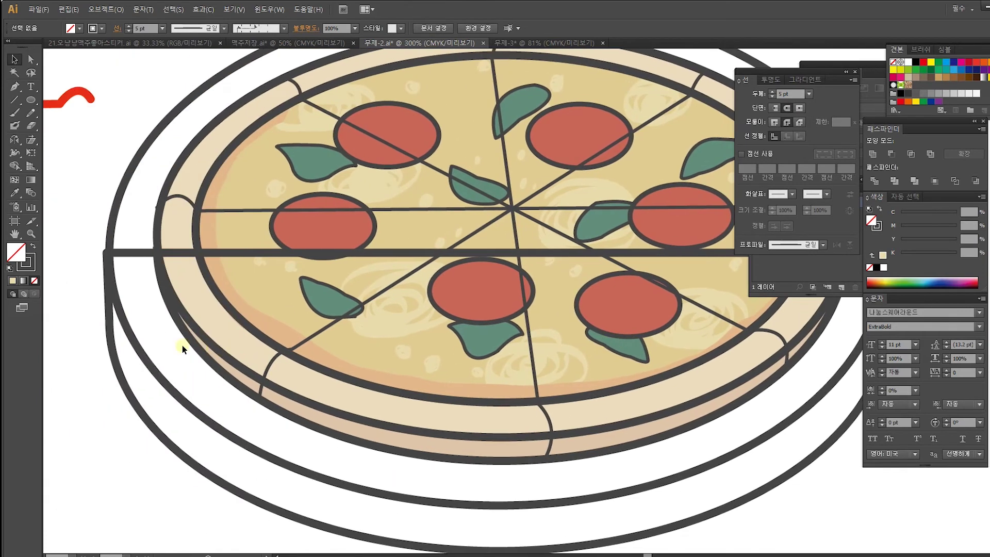
pyautogui.click(106, 331)
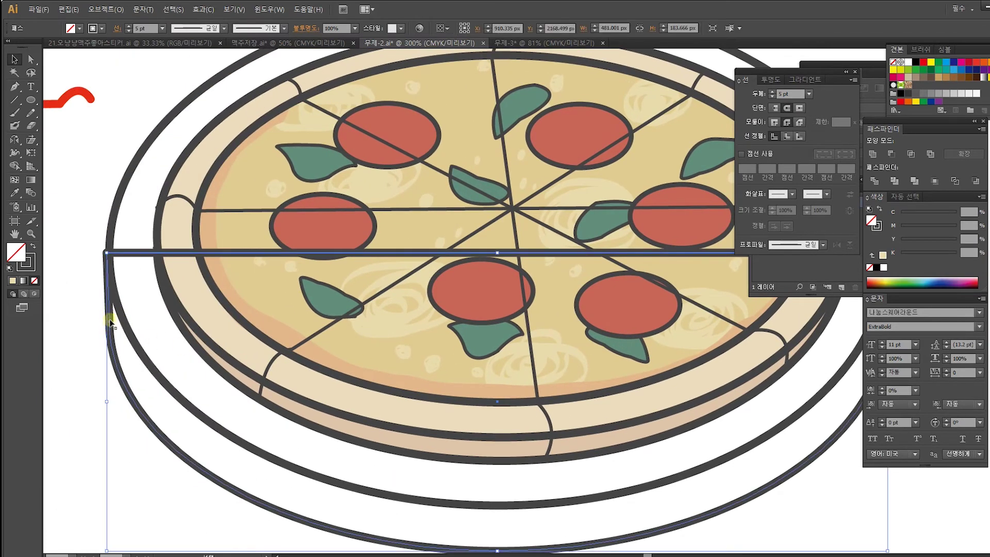
pyautogui.moveTo(107, 401); pyautogui.dragTo(109, 402)
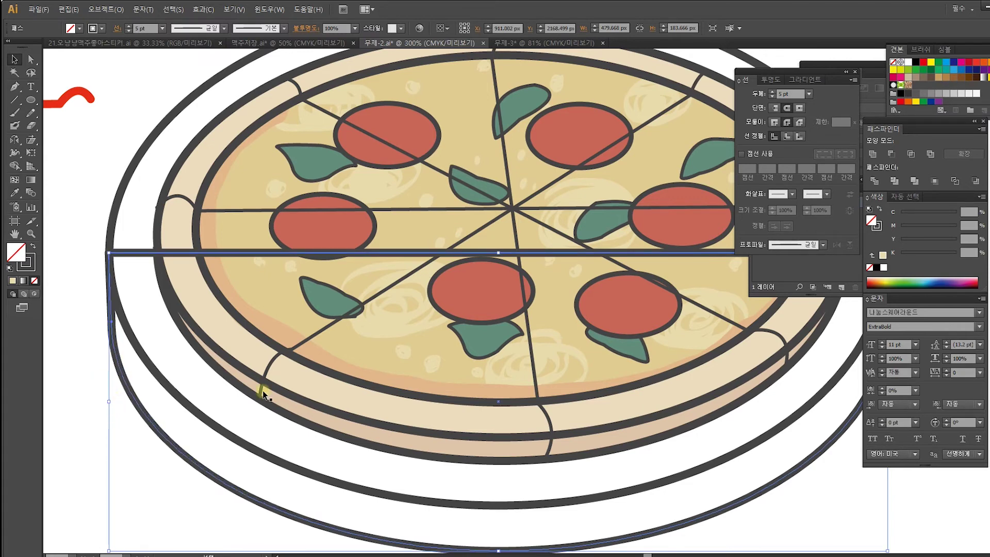
pyautogui.click(91, 183)
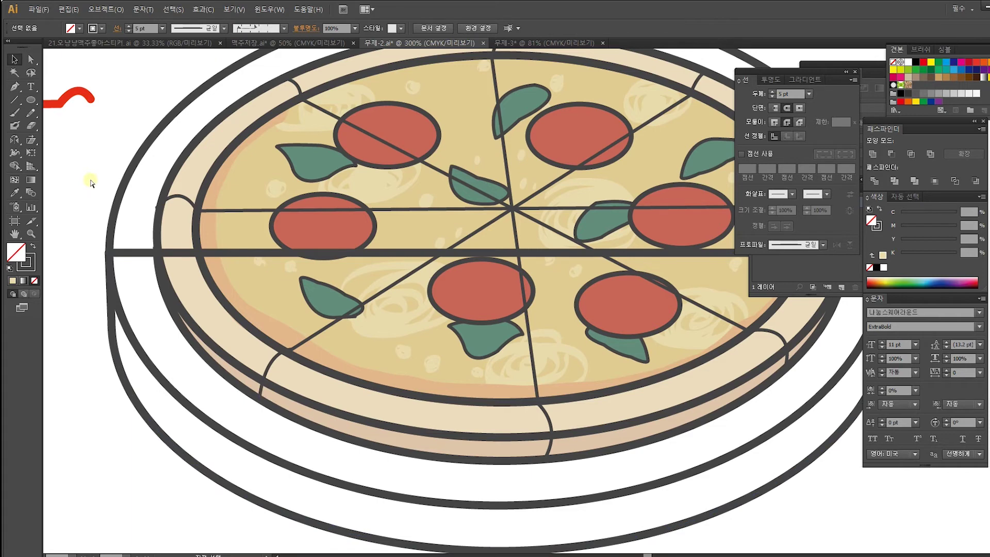
# Step: Give a copy of the plate's outer ellipse the pepperoni's red fill without an outline
pyautogui.hotkey('ctrl', '-')
pyautogui.moveTo(314, 256); pyautogui.dragTo(200, 299)
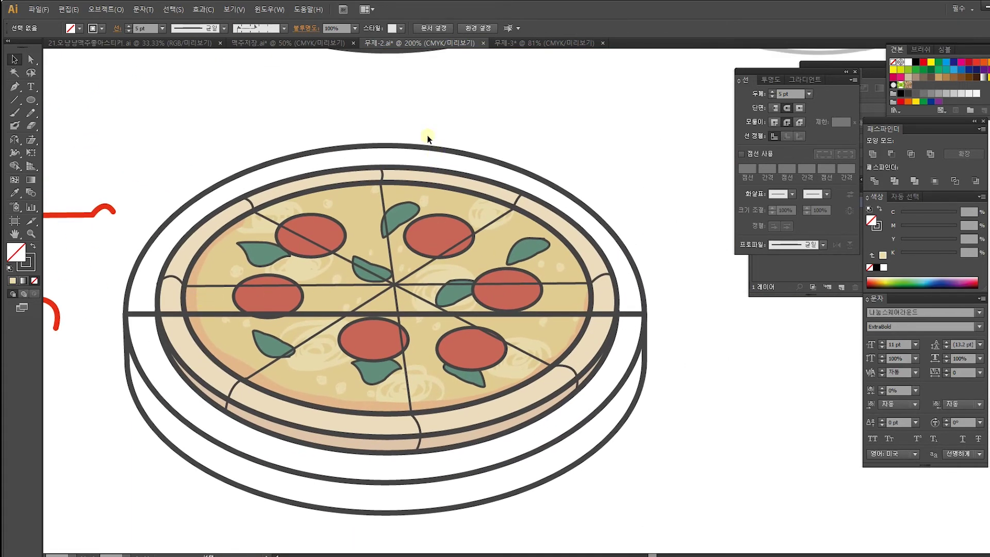
pyautogui.click(437, 151)
pyautogui.click(14, 192)
pyautogui.click(281, 292)
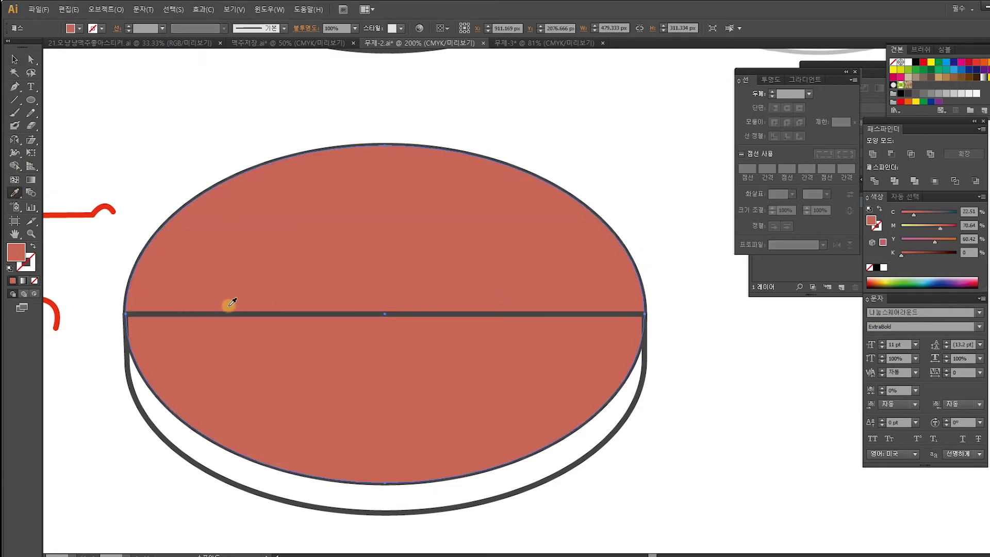
# Step: Change the red ellipse's fill to the brown AD8D73 and send it behind the pizza
pyautogui.doubleClick(21, 253)
pyautogui.moveTo(626, 364); pyautogui.dragTo(602, 356)
pyautogui.moveTo(531, 304)
pyautogui.mouseDown()
pyautogui.moveTo(512, 307)
pyautogui.moveTo(502, 293)
pyautogui.mouseUp()
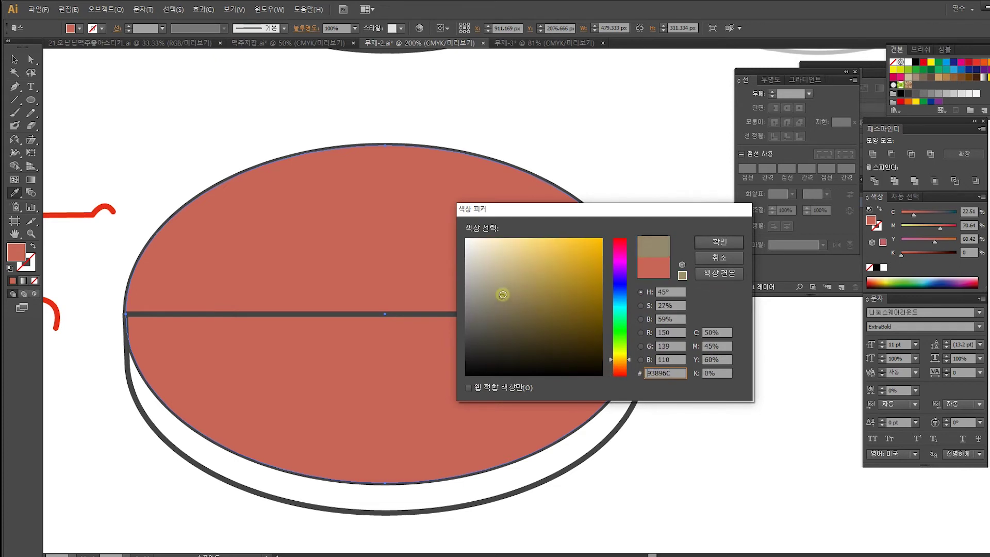
pyautogui.click(624, 365)
pyautogui.moveTo(570, 325); pyautogui.dragTo(512, 282)
pyautogui.click(718, 241)
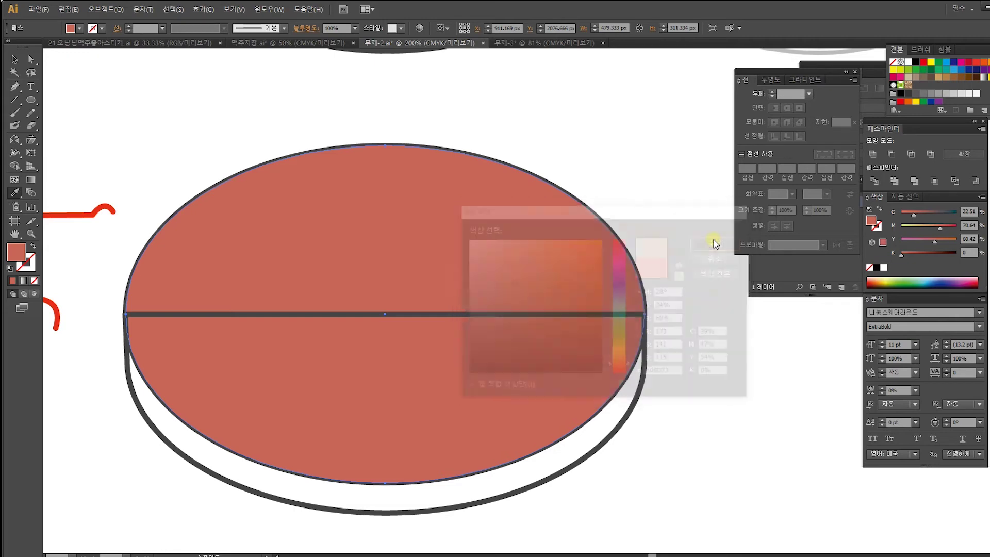
pyautogui.hotkey('ctrl', '[')
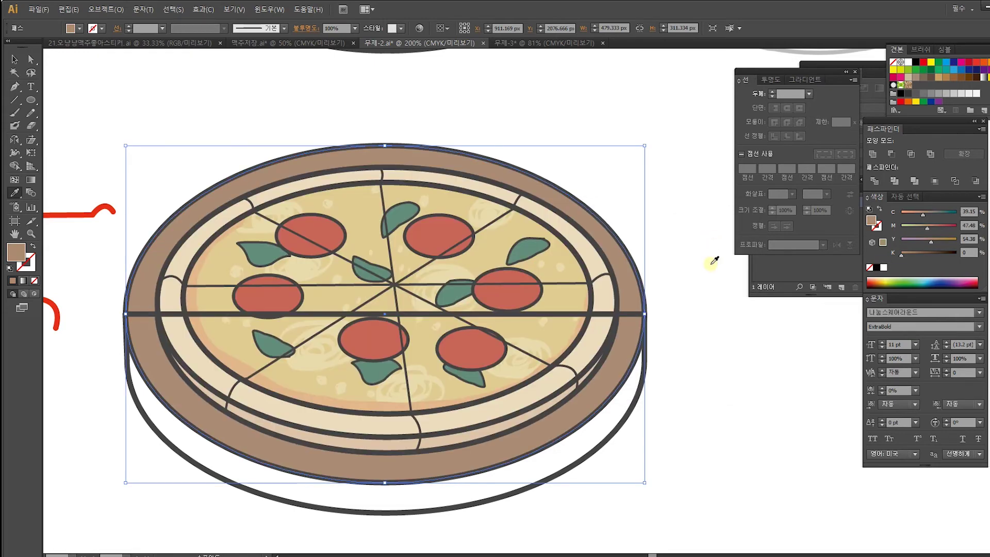
# Step: Try to group the brown ellipse with its dark outline, and undo the grouping
pyautogui.click(15, 59)
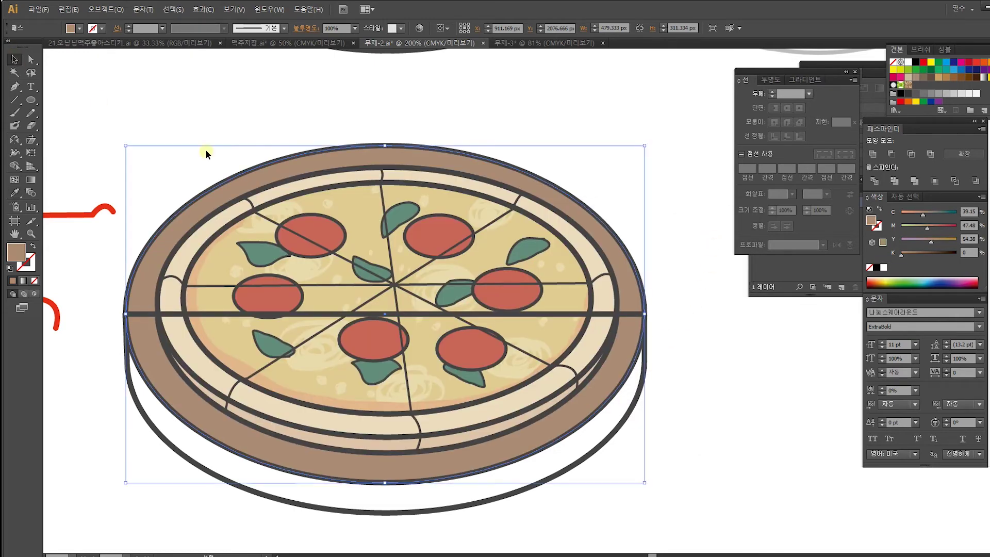
pyautogui.moveTo(362, 149); pyautogui.dragTo(361, 150)
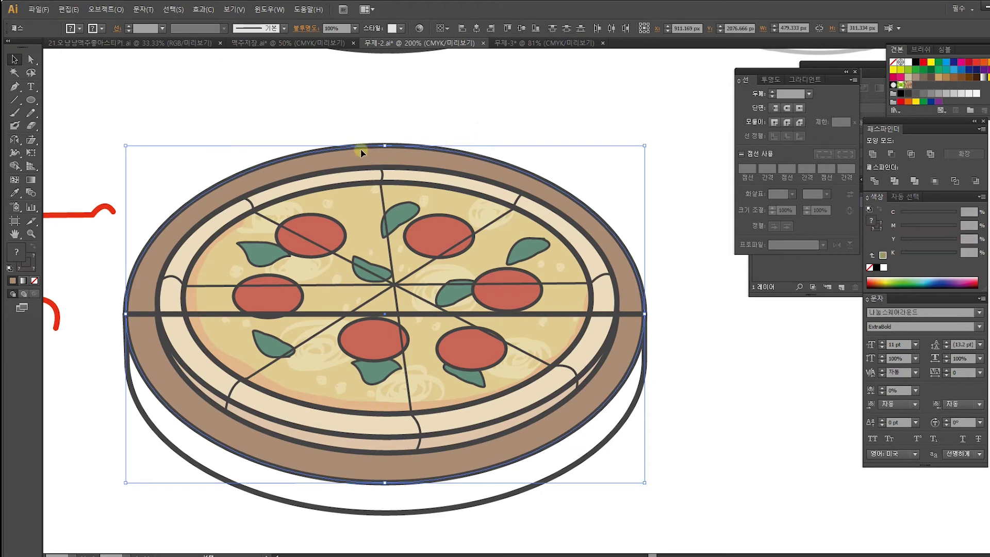
pyautogui.hotkey('ctrl', 'g')
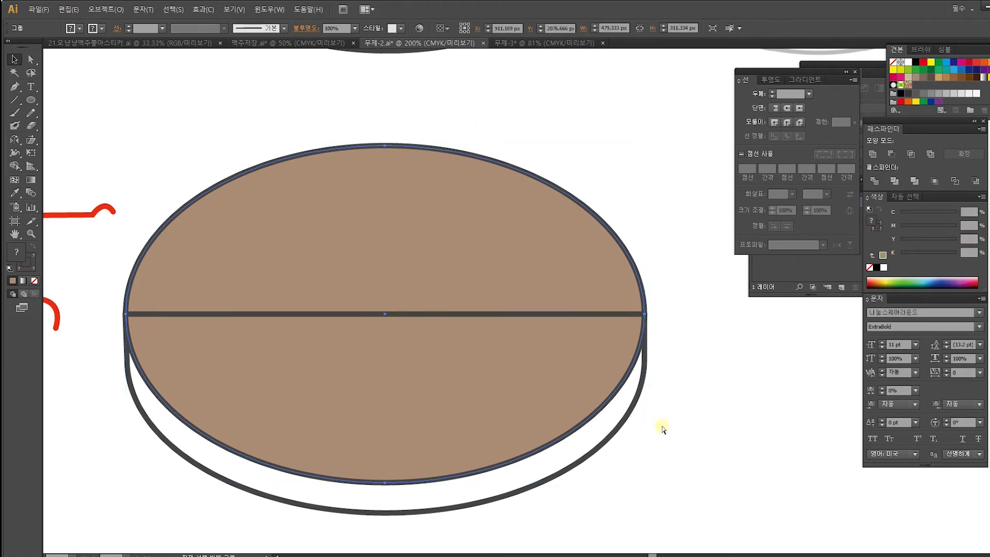
pyautogui.hotkey('ctrl', 'z')
# Step: Fill a copy of the plate's bottom shape with the top's brown, without an outline, and send it to the back
pyautogui.click(604, 436)
pyautogui.press('a')
pyautogui.click(605, 435)
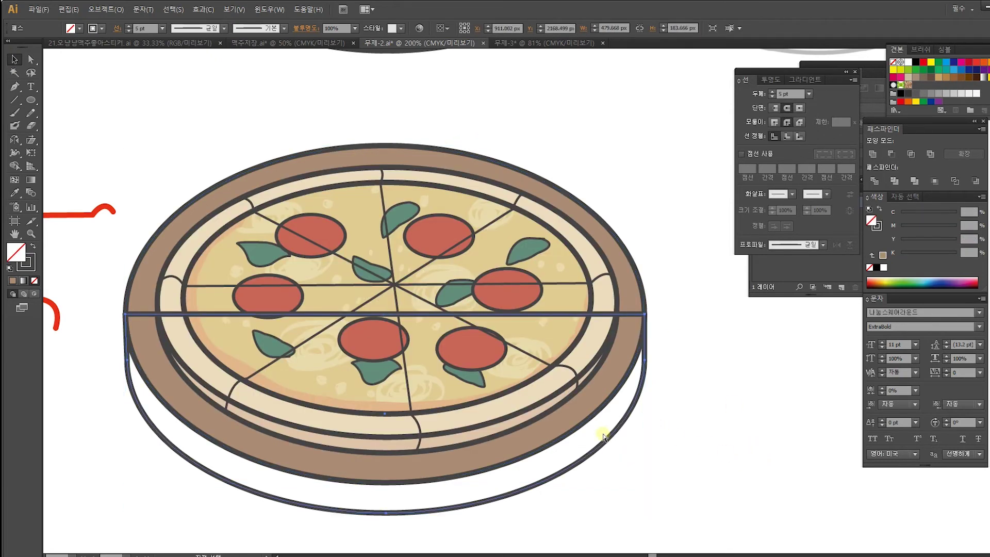
pyautogui.click(14, 193)
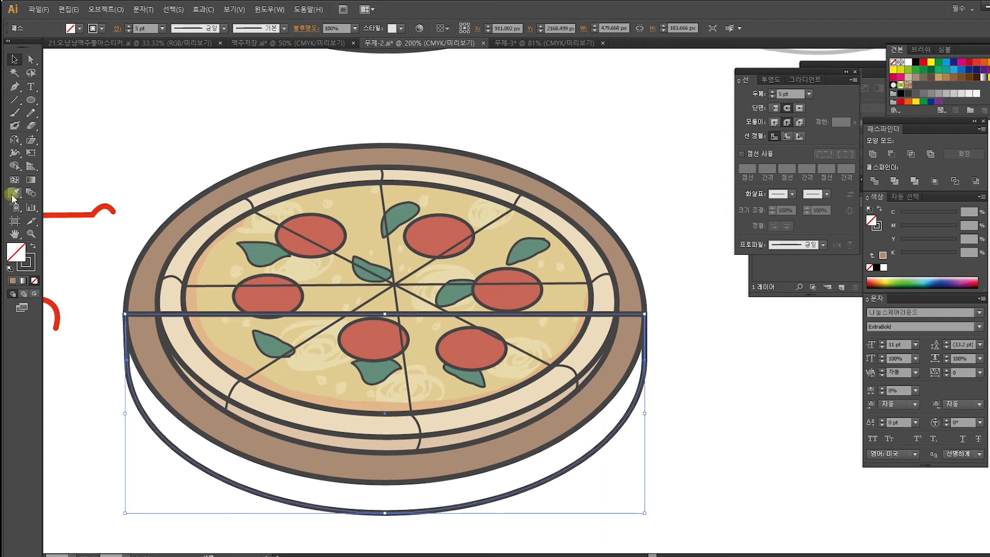
pyautogui.click(296, 163)
pyautogui.click(12, 60)
pyautogui.hotkey('ctrl', 'shift', '[')
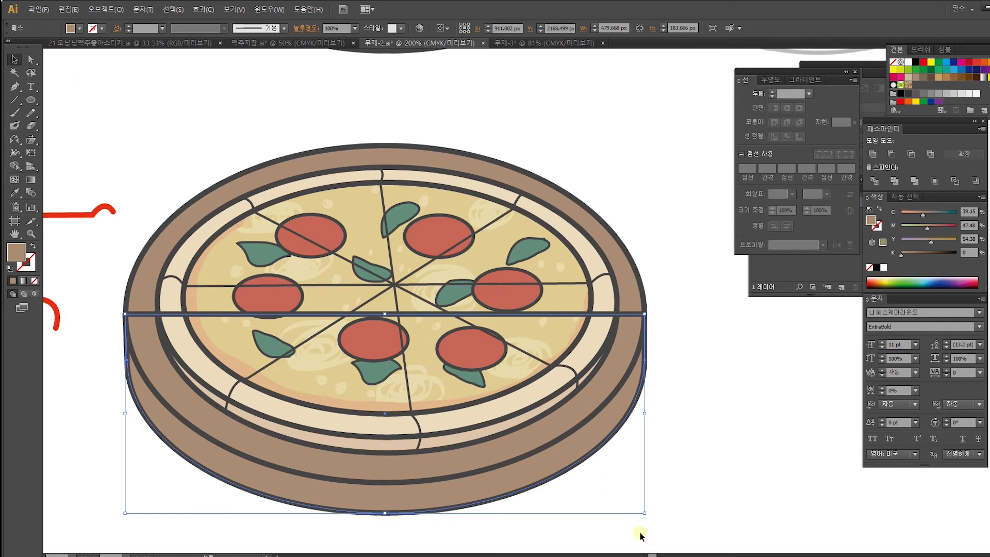
# Step: Group the bottom shape's brown fill with its dark outline and send the group to the back
pyautogui.keyDown('shift'); pyautogui.click(551, 462); pyautogui.keyUp('shift')
pyautogui.hotkey('ctrl', 'g')
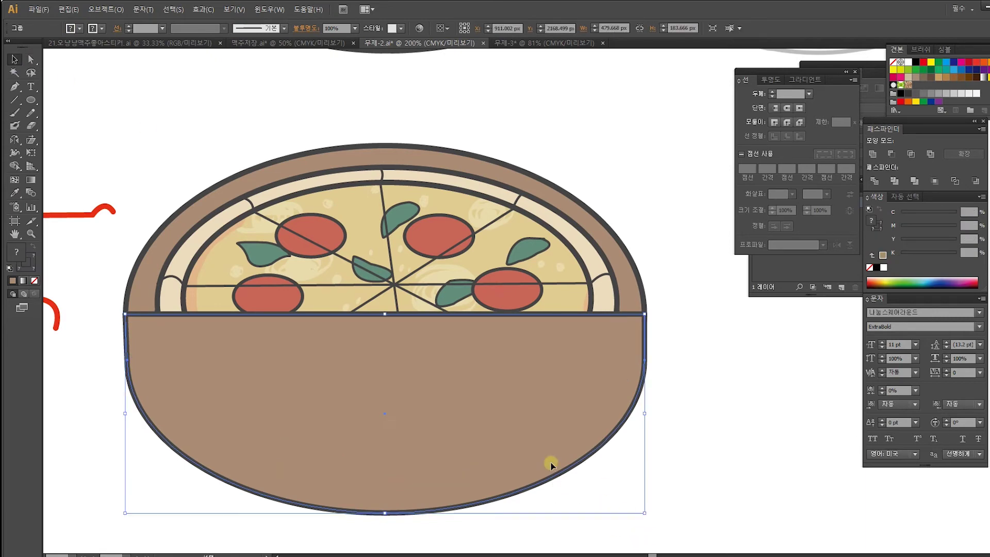
pyautogui.hotkey('ctrl', 'shift', '[')
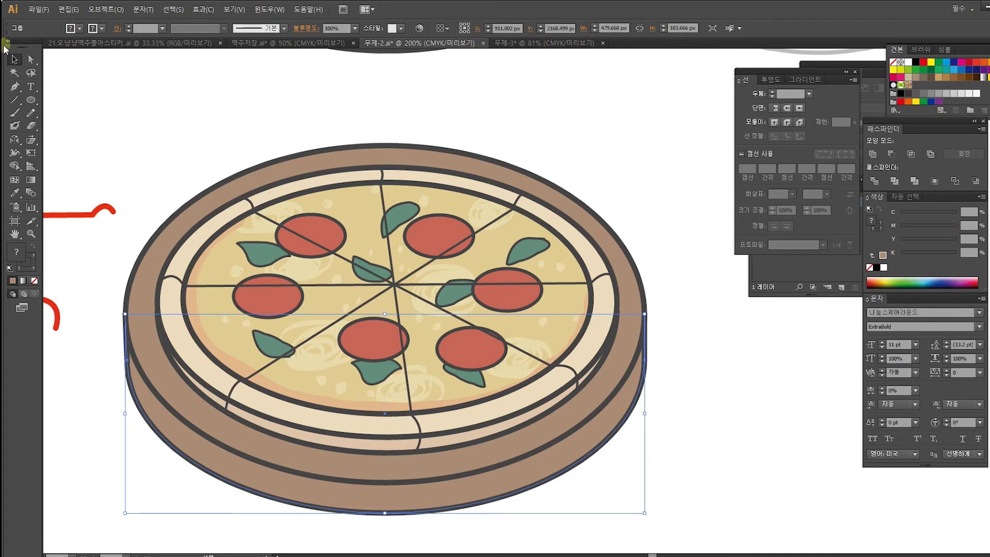
# Step: Recolour the fills of the plate's top and edge to the lighter brown C4A690
pyautogui.click(31, 59)
pyautogui.click(633, 311)
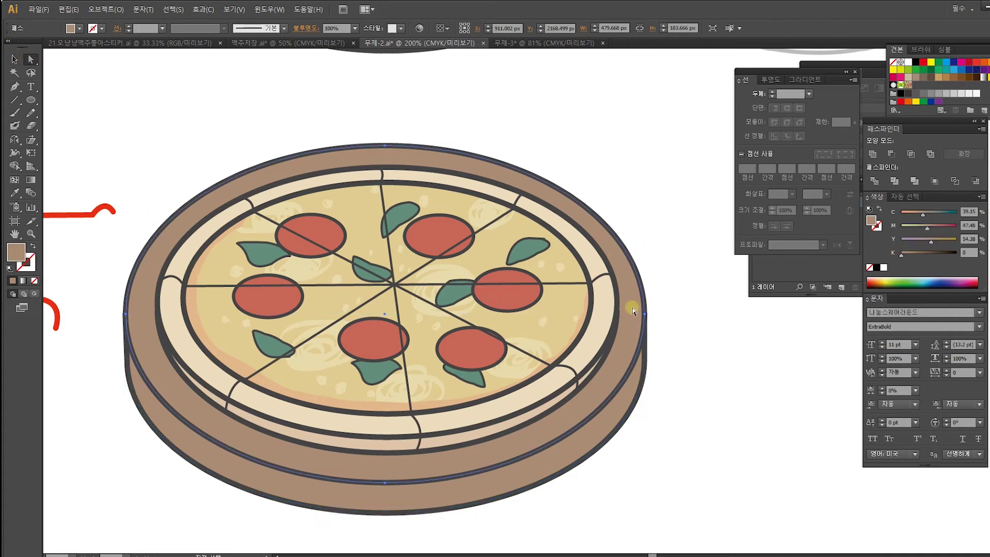
pyautogui.keyDown('shift'); pyautogui.click(629, 406); pyautogui.keyUp('shift')
pyautogui.doubleClick(15, 252)
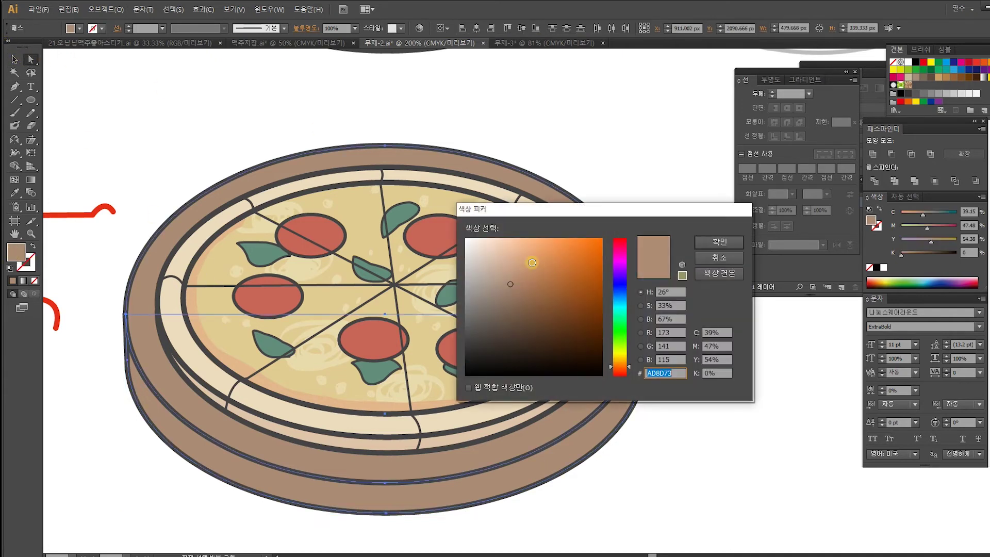
pyautogui.click(499, 273)
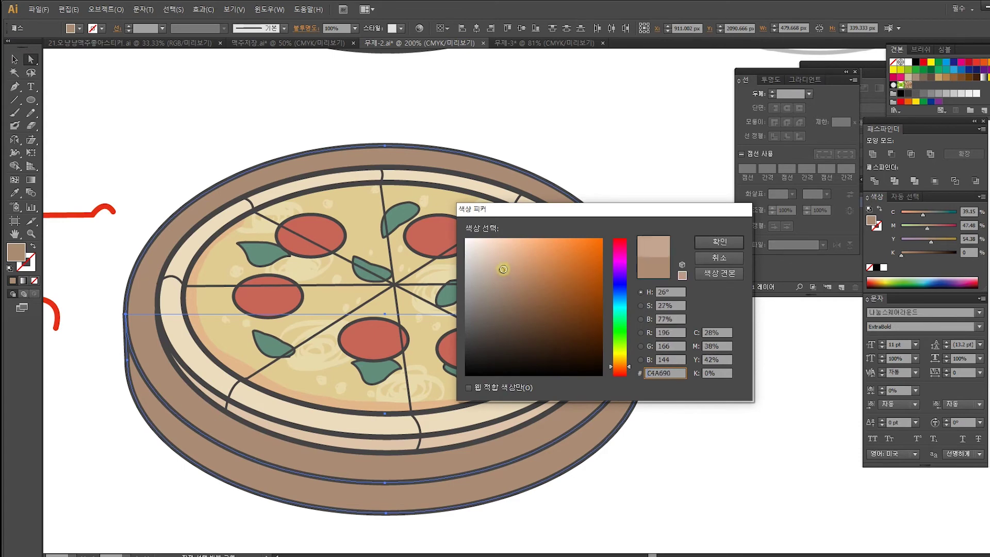
pyautogui.click(712, 250)
pyautogui.click(599, 165)
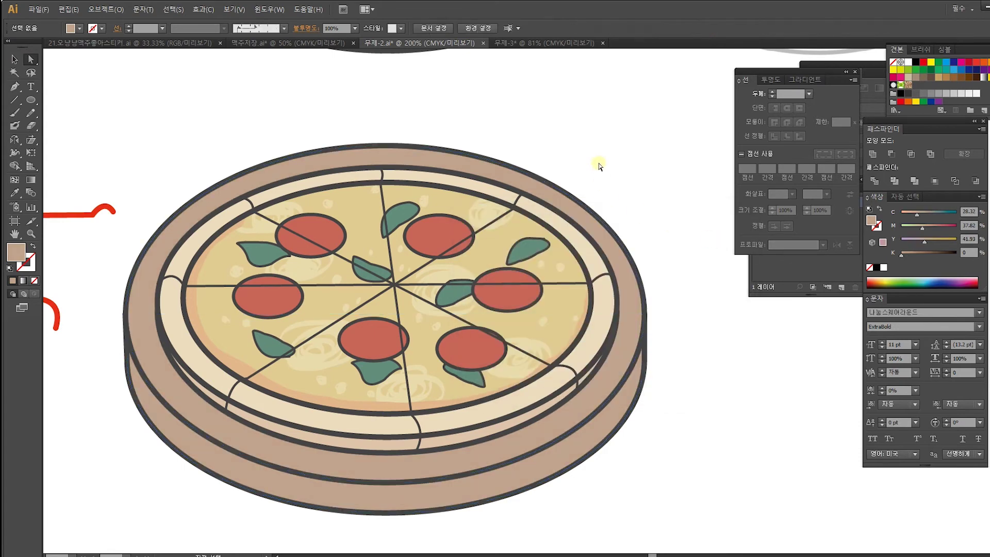
# Step: Try to shift the plate's fill colour to a yellower hue with nothing selected
pyautogui.moveTo(574, 251); pyautogui.dragTo(532, 247)
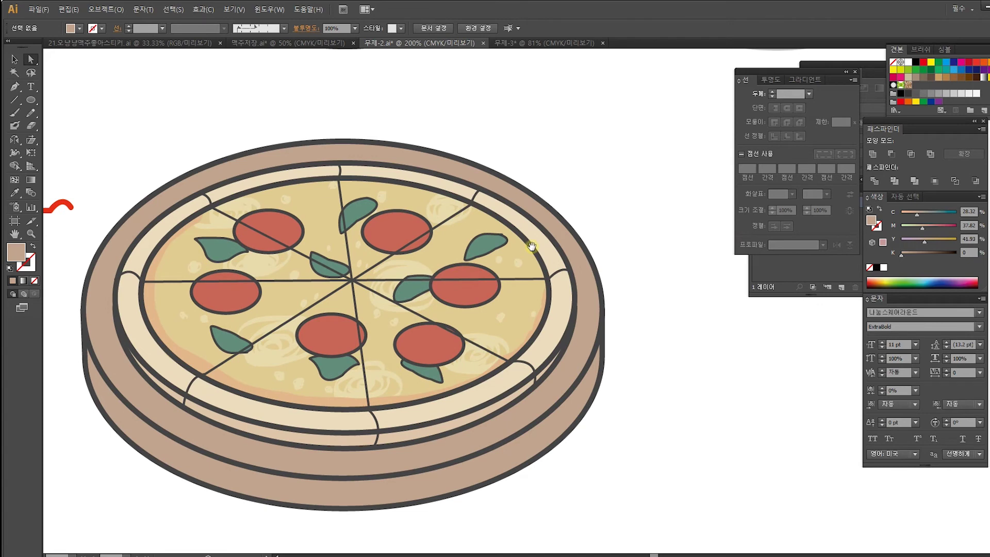
pyautogui.doubleClick(18, 261)
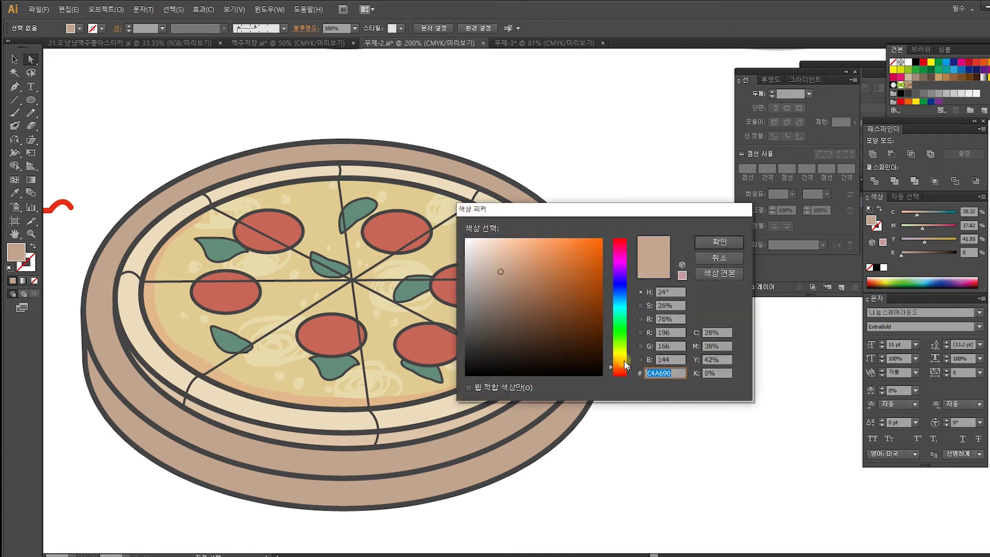
pyautogui.click(624, 360)
pyautogui.click(717, 246)
# Step: Select the fills of the plate's top and edge together and recolour them to the yellowish beige CCBA89
pyautogui.click(574, 407)
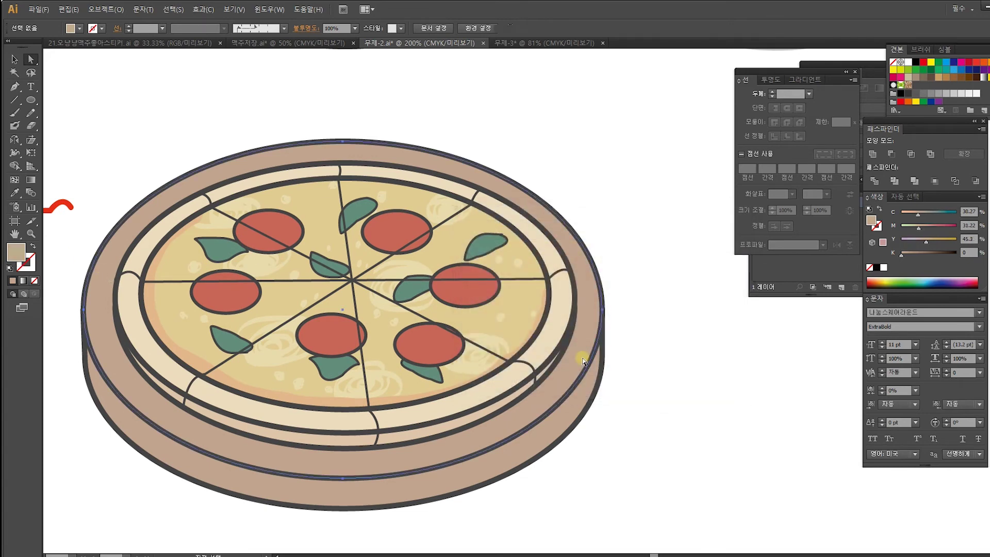
pyautogui.keyDown('shift'); pyautogui.click(560, 406); pyautogui.keyUp('shift')
pyautogui.keyDown('shift'); pyautogui.click(552, 424); pyautogui.keyUp('shift')
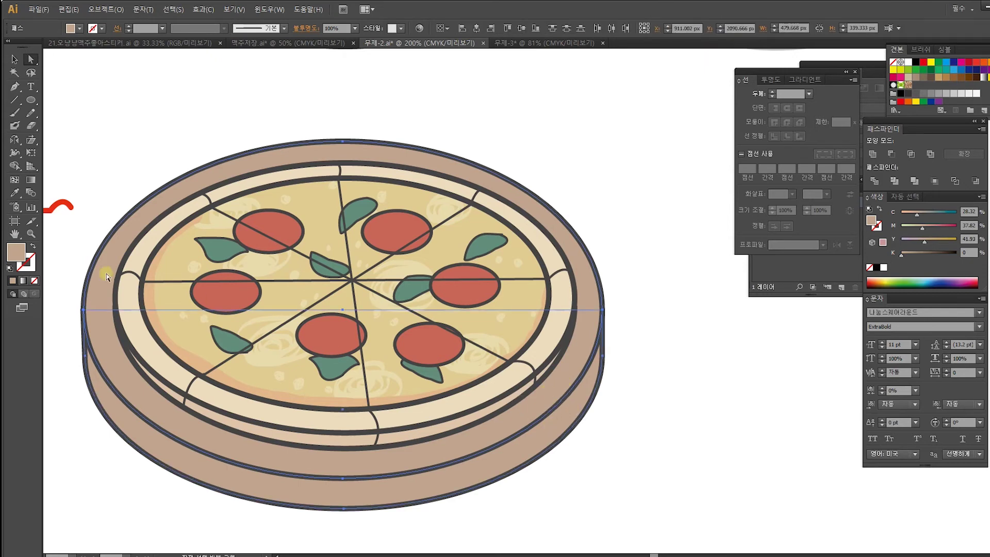
pyautogui.doubleClick(16, 254)
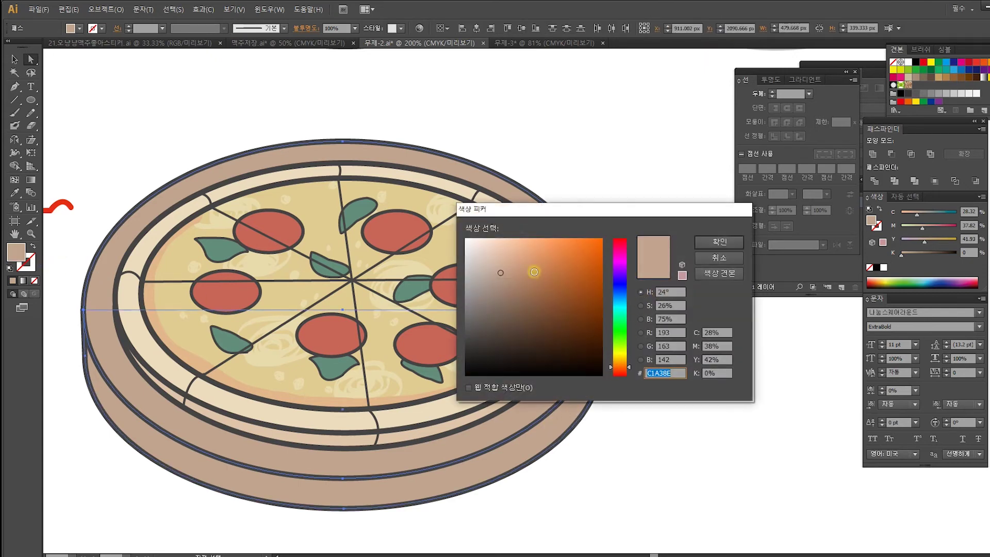
pyautogui.click(615, 359)
pyautogui.click(510, 266)
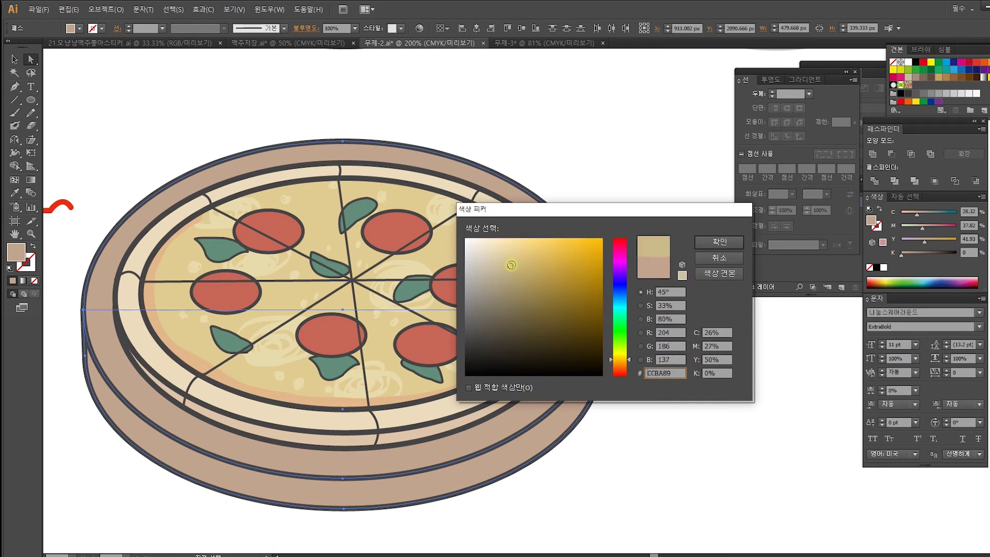
pyautogui.click(719, 242)
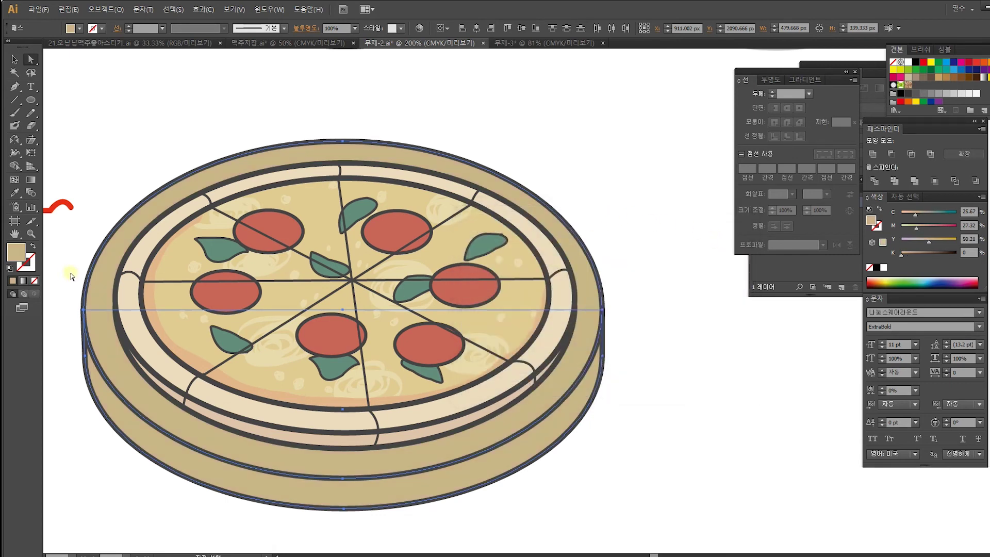
# Step: Change the selected plate fills to the muted brown B29A7F and deselect them
pyautogui.doubleClick(16, 253)
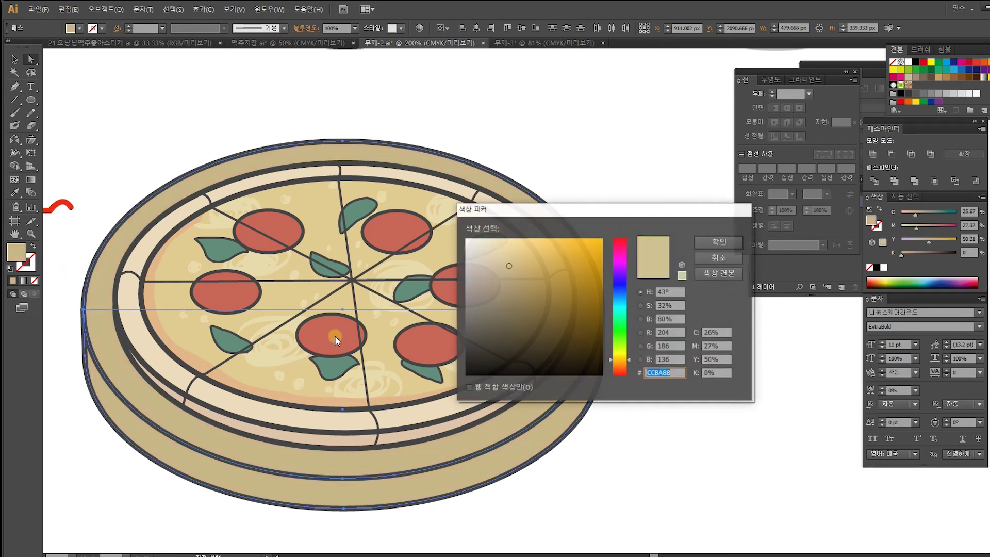
pyautogui.click(625, 364)
pyautogui.click(504, 279)
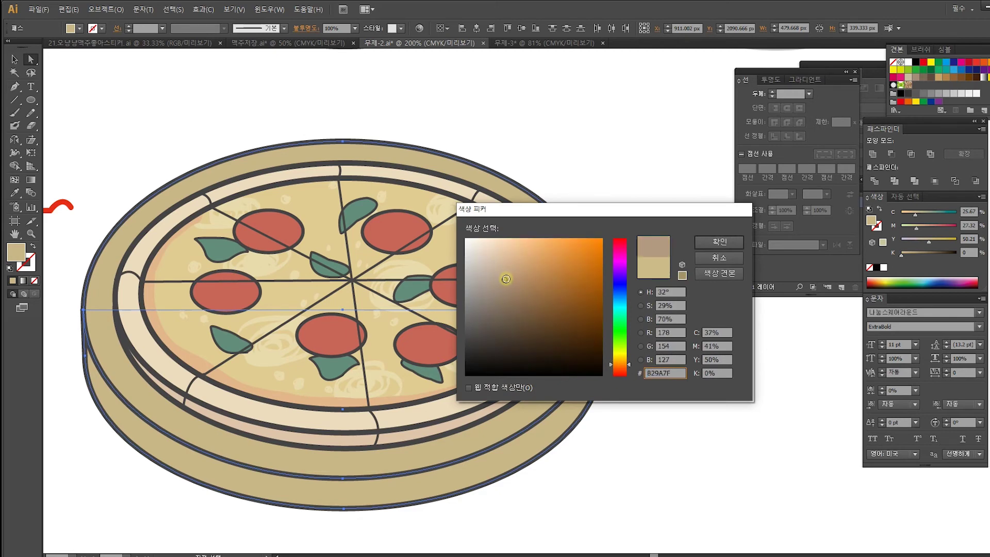
pyautogui.click(698, 244)
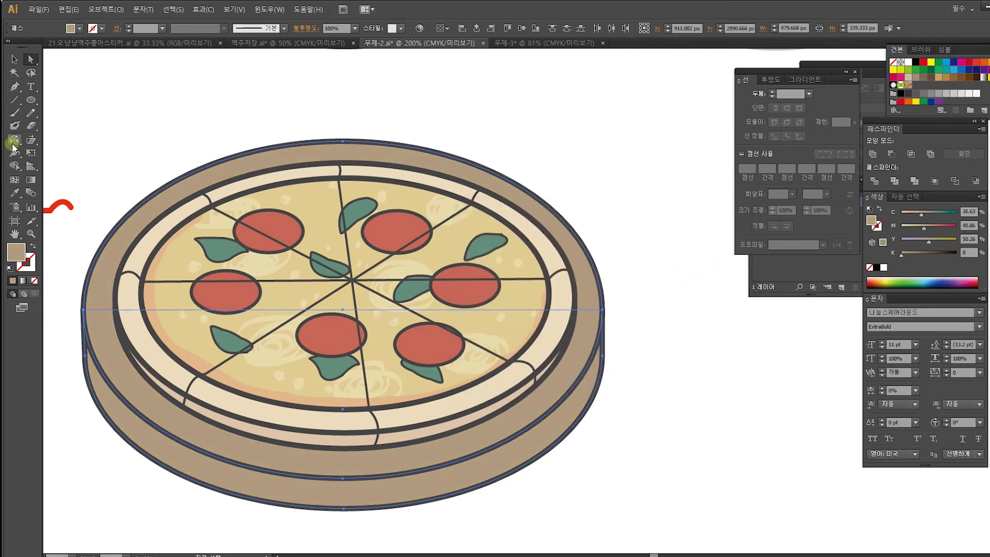
pyautogui.click(20, 62)
pyautogui.click(279, 82)
pyautogui.moveTo(518, 257); pyautogui.dragTo(444, 275)
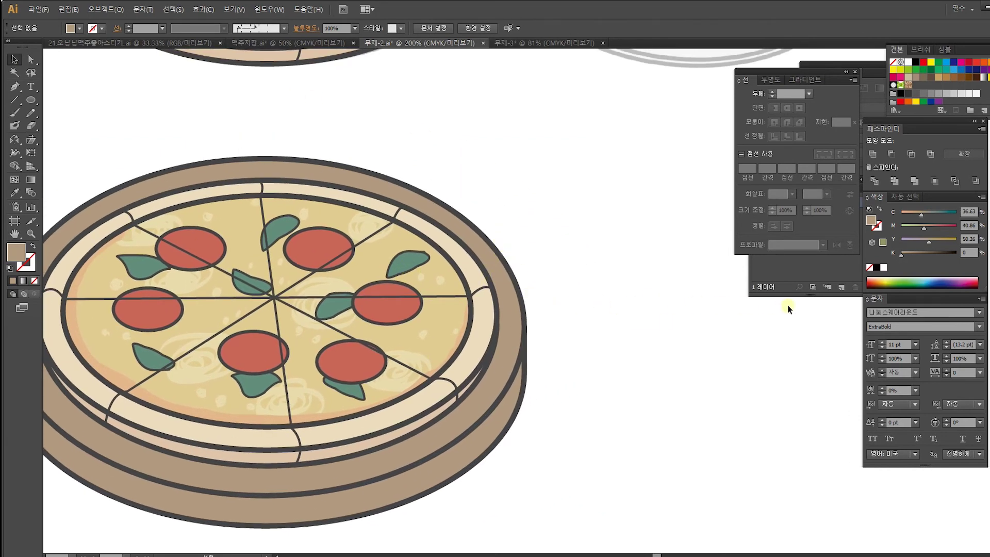
pyautogui.moveTo(504, 331); pyautogui.dragTo(449, 297)
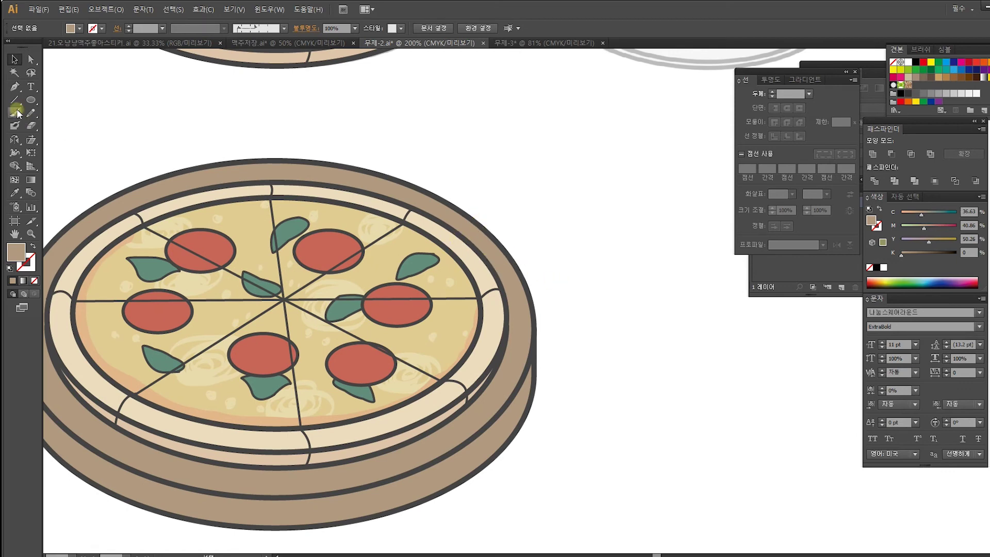
pyautogui.click(17, 87)
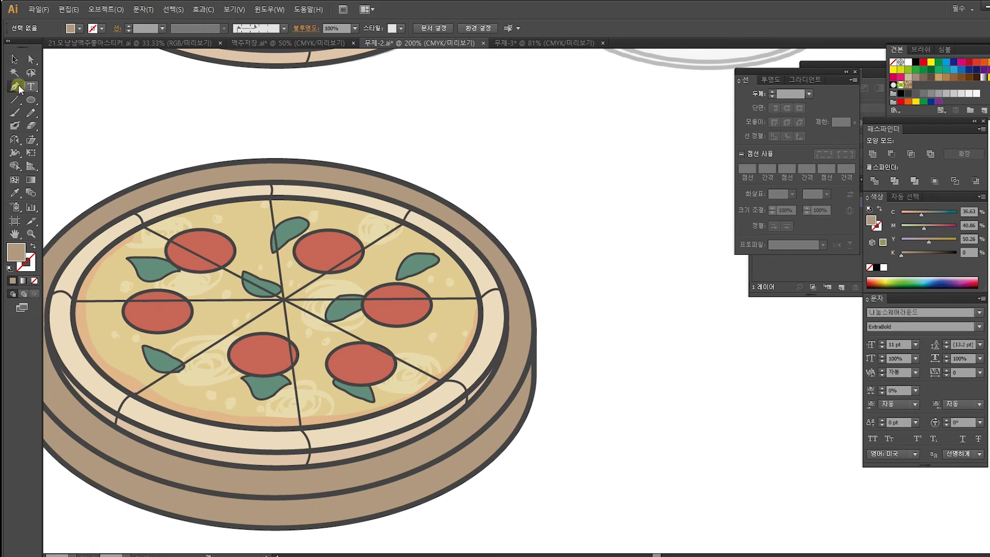
pyautogui.click(507, 251)
pyautogui.moveTo(604, 284); pyautogui.dragTo(710, 285)
pyautogui.click(605, 283)
pyautogui.moveTo(725, 345); pyautogui.dragTo(658, 372)
pyautogui.press('ctrl')
pyautogui.hotkey('ctrl', 'z')
pyautogui.hotkey('ctrl', 'z')
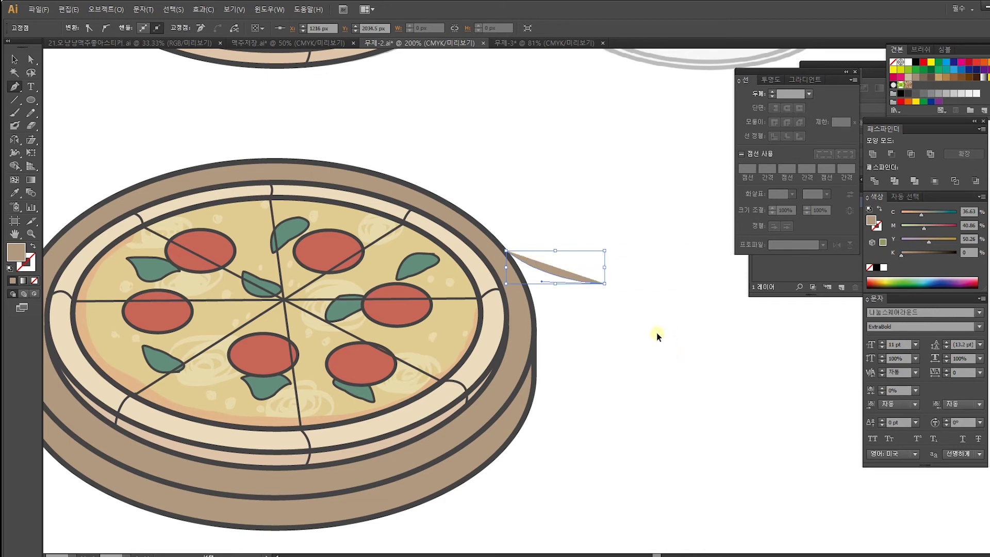
pyautogui.hotkey('ctrl', 'z')
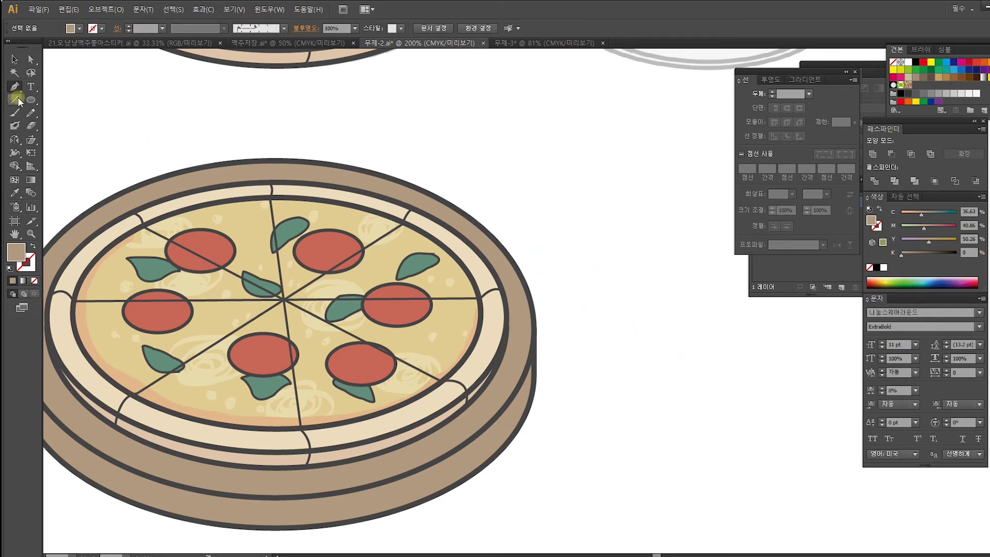
pyautogui.press('v')
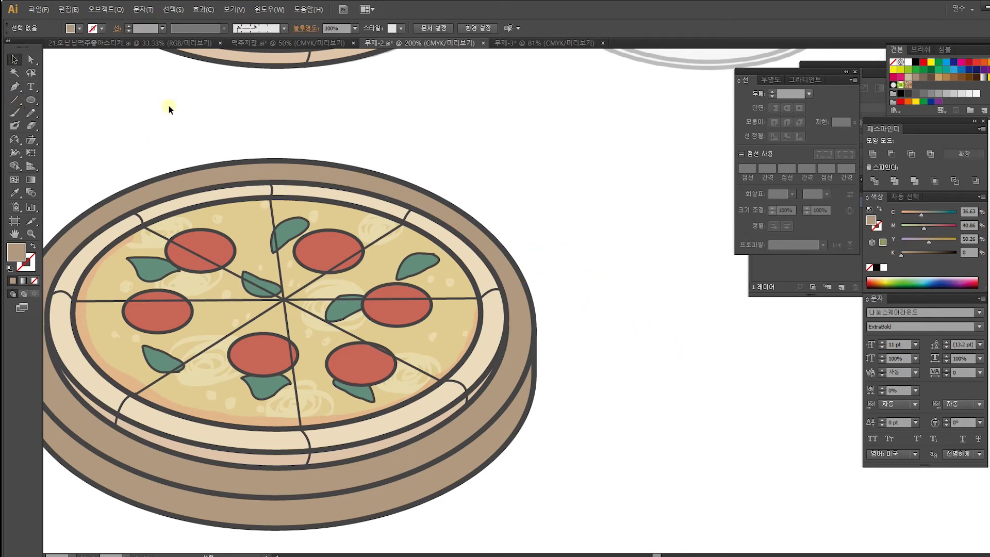
# Step: Duplicate the plate into the empty area beside the pizza and shrink the copy to about 161 by 109 px
pyautogui.moveTo(338, 165); pyautogui.dragTo(274, 175)
pyautogui.moveTo(345, 237); pyautogui.dragTo(421, 198)
pyautogui.moveTo(681, 329); pyautogui.dragTo(555, 333)
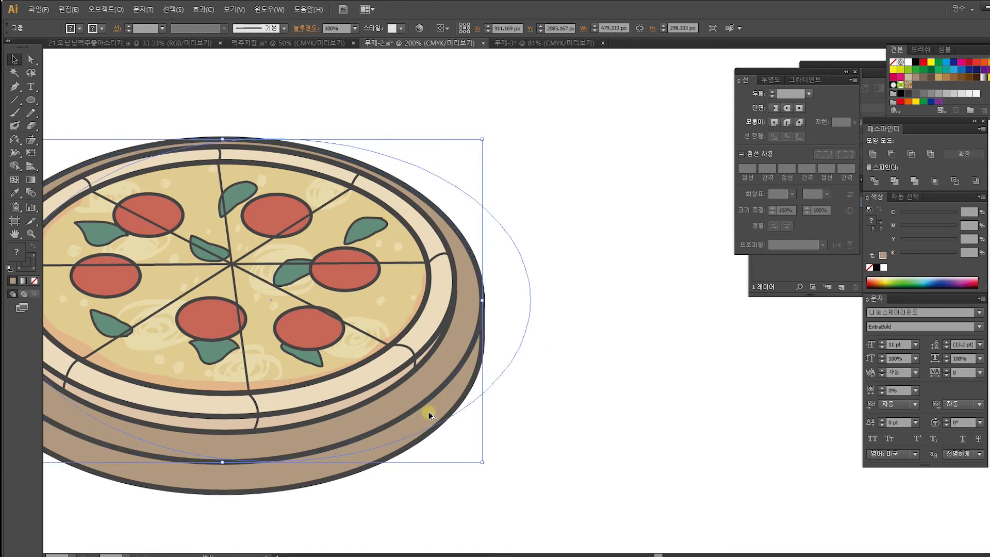
pyautogui.moveTo(473, 467); pyautogui.dragTo(663, 400)
pyautogui.moveTo(699, 292); pyautogui.dragTo(528, 336)
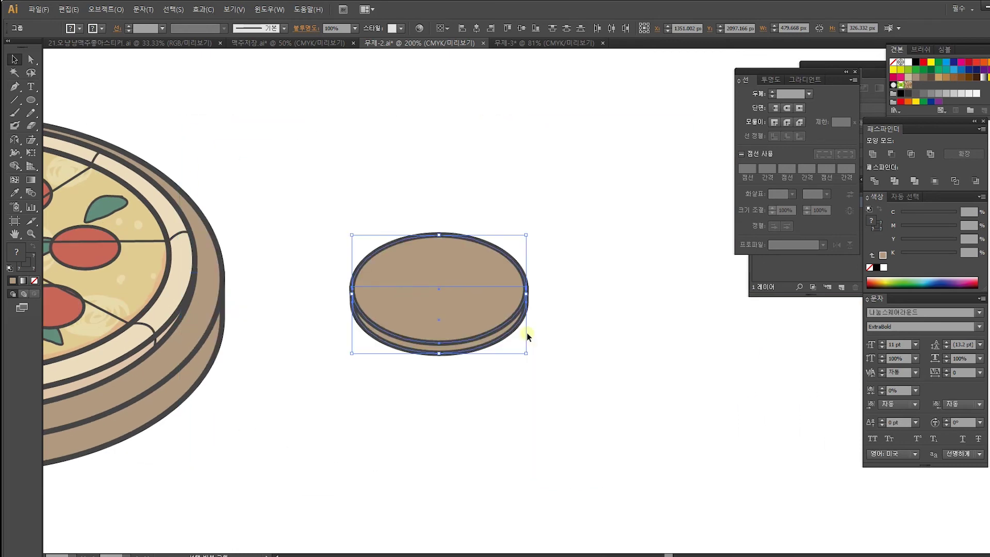
pyautogui.moveTo(386, 323); pyautogui.dragTo(626, 348)
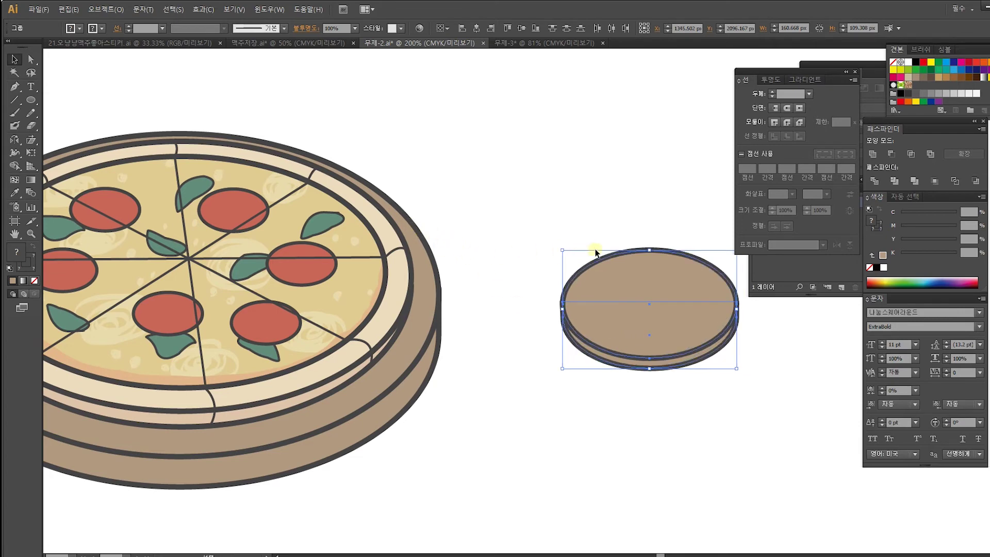
# Step: Draw an upper Pen curve joining the large plate to the small copy, with no fill and the plate's dark 5 pt outline
pyautogui.click(15, 87)
pyautogui.click(411, 224)
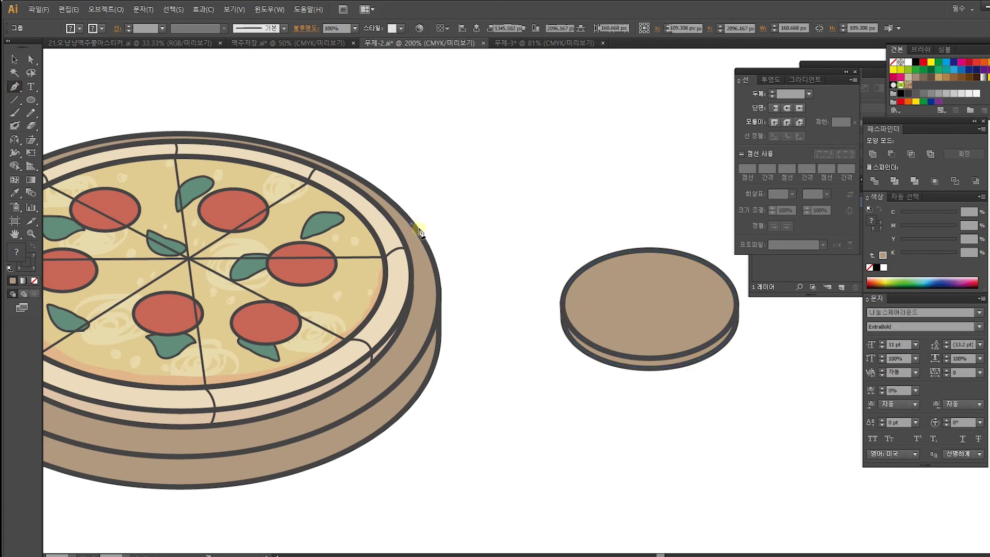
pyautogui.moveTo(609, 256); pyautogui.dragTo(719, 227)
pyautogui.click(15, 193)
pyautogui.click(442, 292)
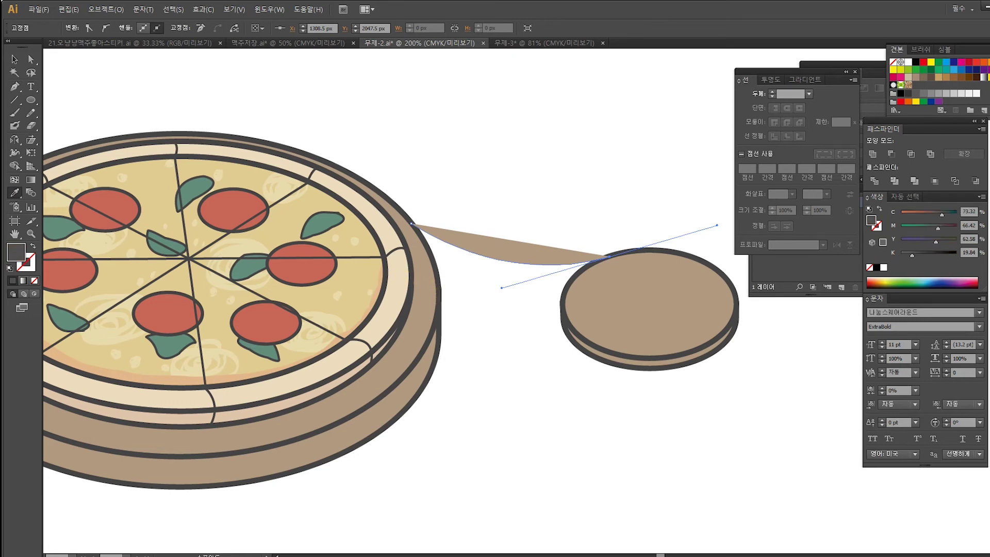
pyautogui.click(440, 302)
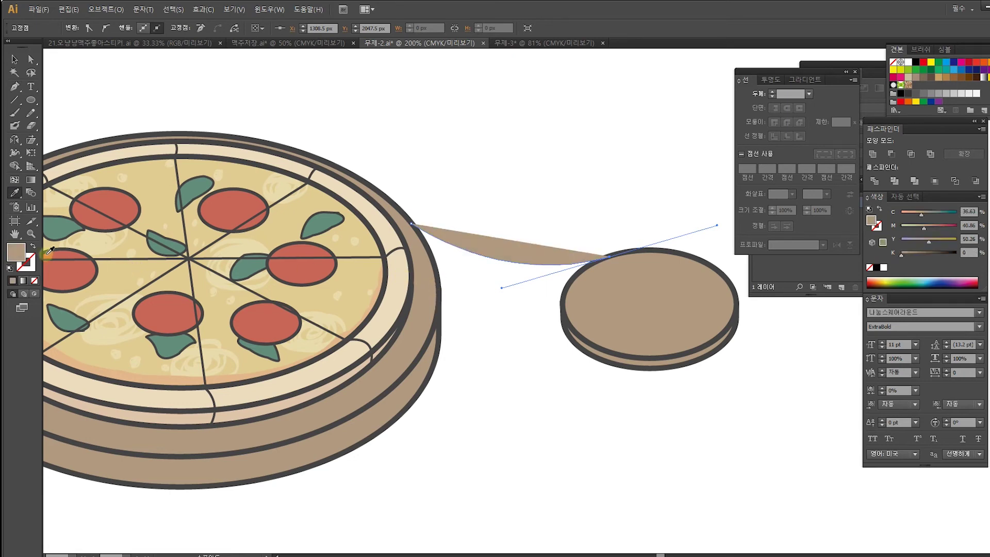
pyautogui.click(33, 246)
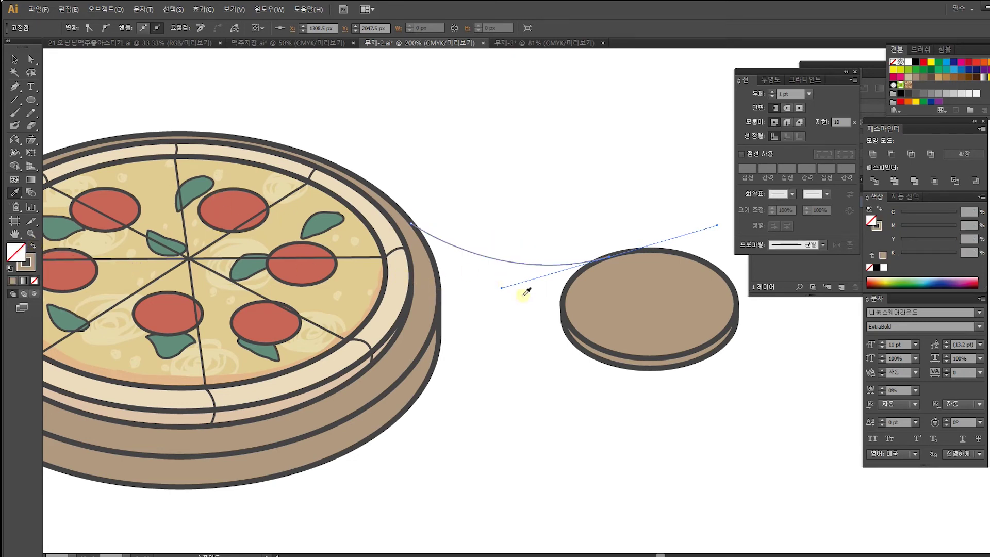
pyautogui.click(567, 304)
pyautogui.click(31, 58)
pyautogui.click(199, 85)
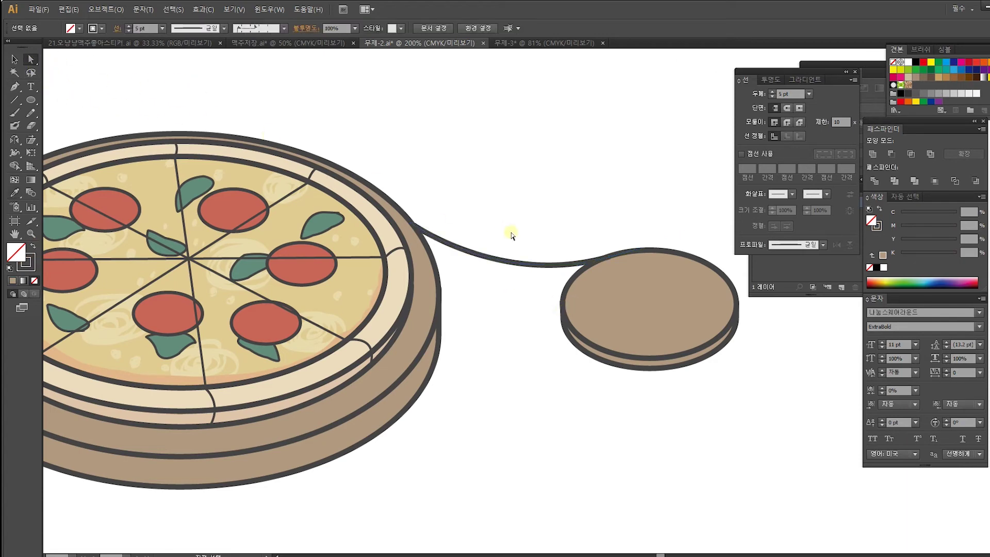
# Step: Draw a matching lower Pen curve from the large plate's edge to the underside of the small plate
pyautogui.press('p')
pyautogui.click(407, 371)
pyautogui.moveTo(600, 354); pyautogui.dragTo(720, 387)
pyautogui.moveTo(325, 334); pyautogui.dragTo(448, 330)
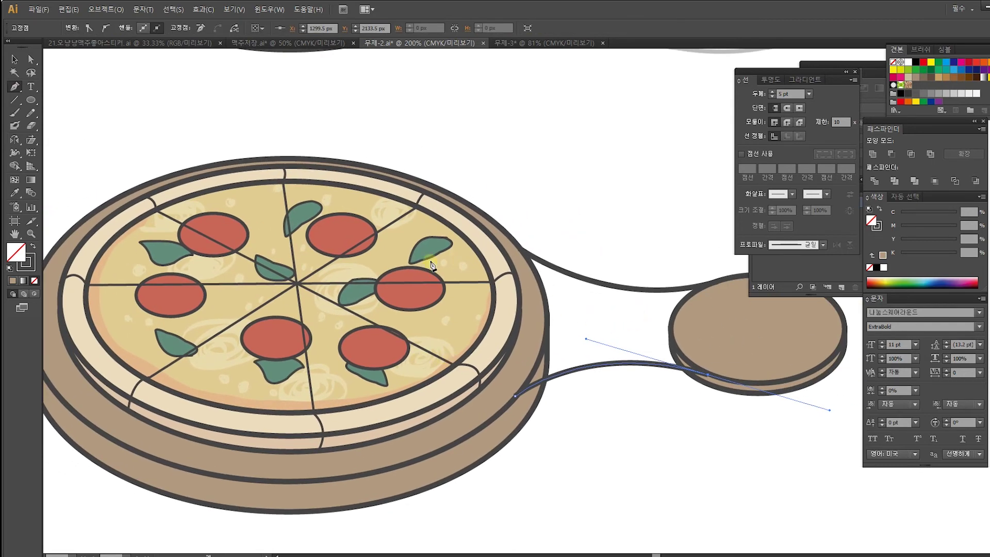
# Step: Delete the small plate copy together with the two curves connecting it to the large plate
pyautogui.press('v')
pyautogui.moveTo(652, 264); pyautogui.dragTo(723, 259)
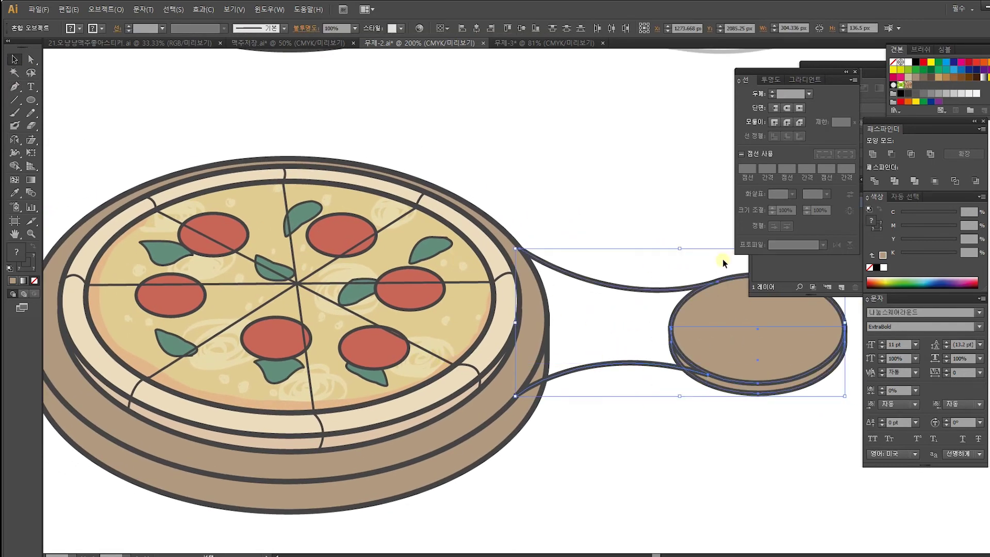
pyautogui.press('Delete')
pyautogui.moveTo(438, 305); pyautogui.dragTo(484, 290)
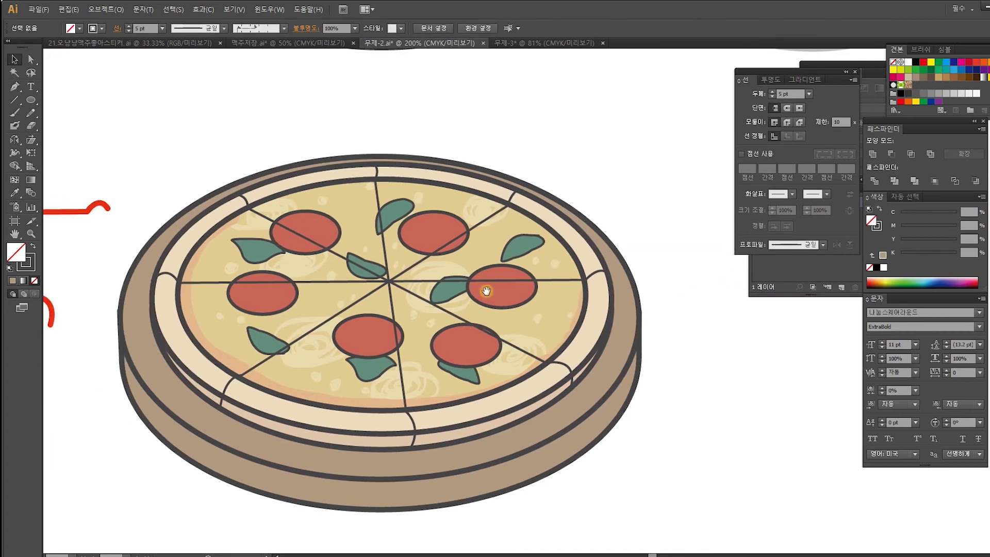
# Step: Recolour the fill of the plate's thick edge to the darker brown 8E7965 and deselect it
pyautogui.click(530, 485)
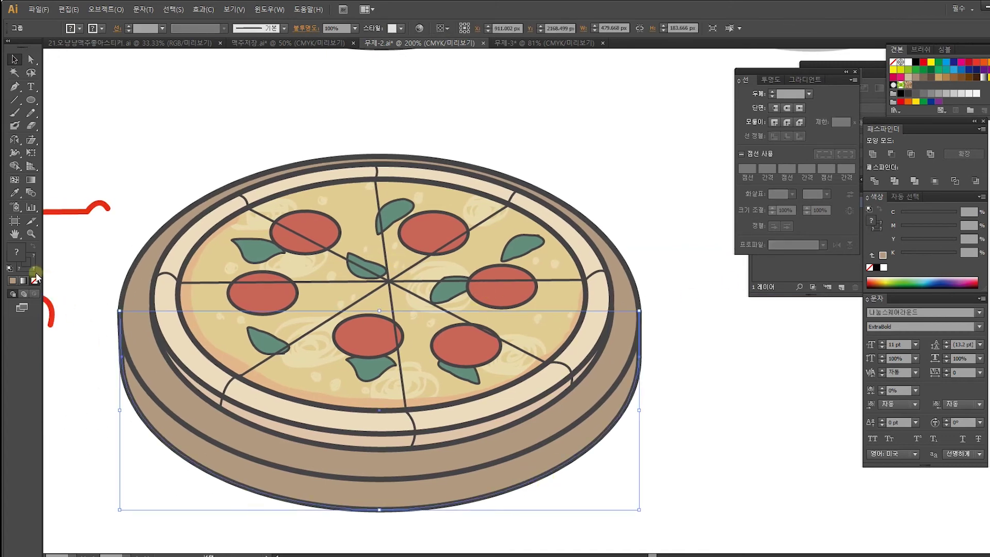
pyautogui.doubleClick(201, 450)
pyautogui.doubleClick(16, 252)
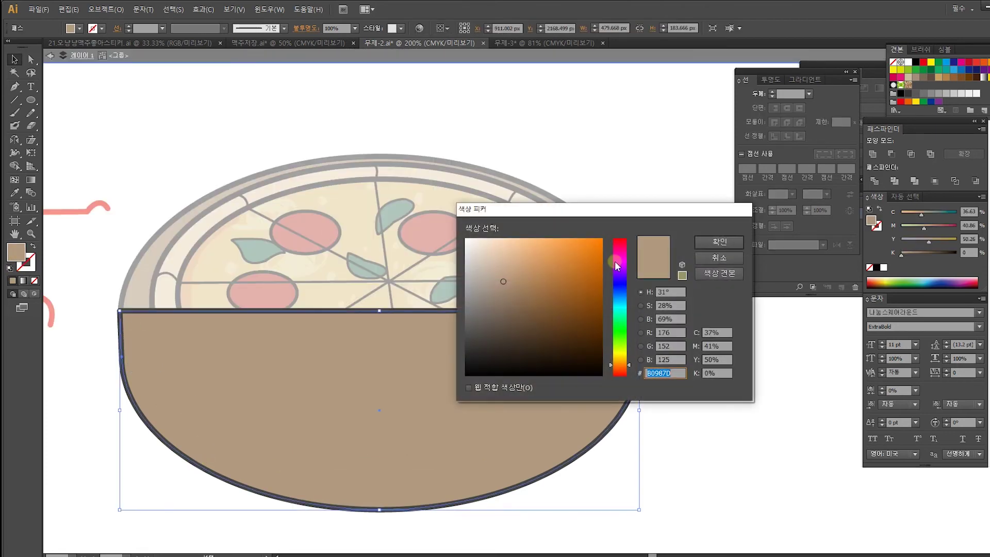
pyautogui.click(508, 295)
pyautogui.moveTo(507, 296); pyautogui.dragTo(540, 284)
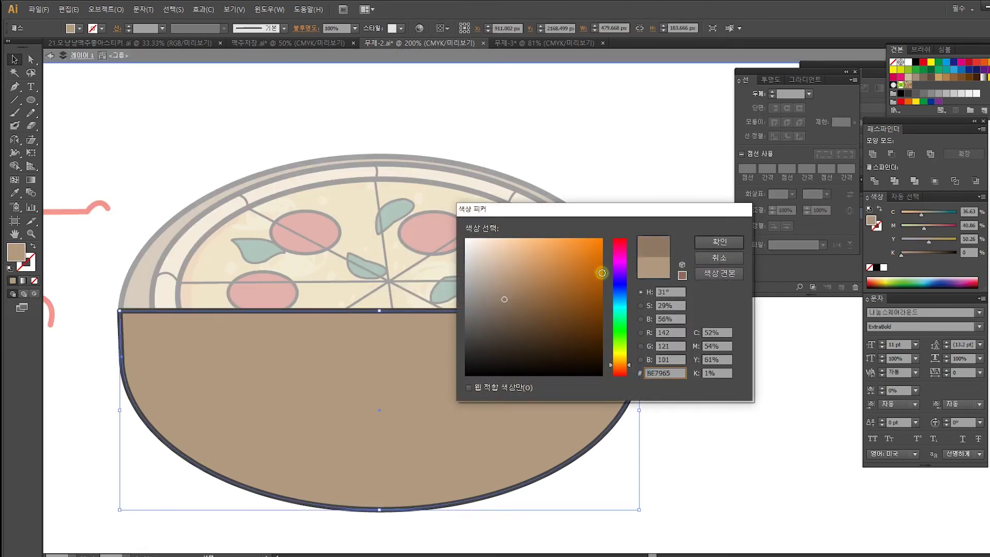
pyautogui.click(719, 242)
pyautogui.doubleClick(607, 162)
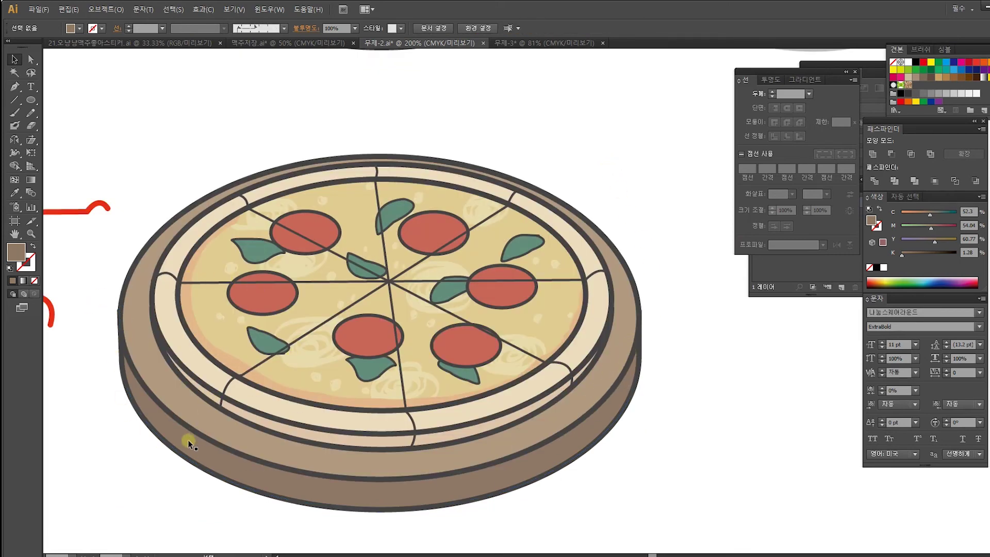
pyautogui.click(122, 370)
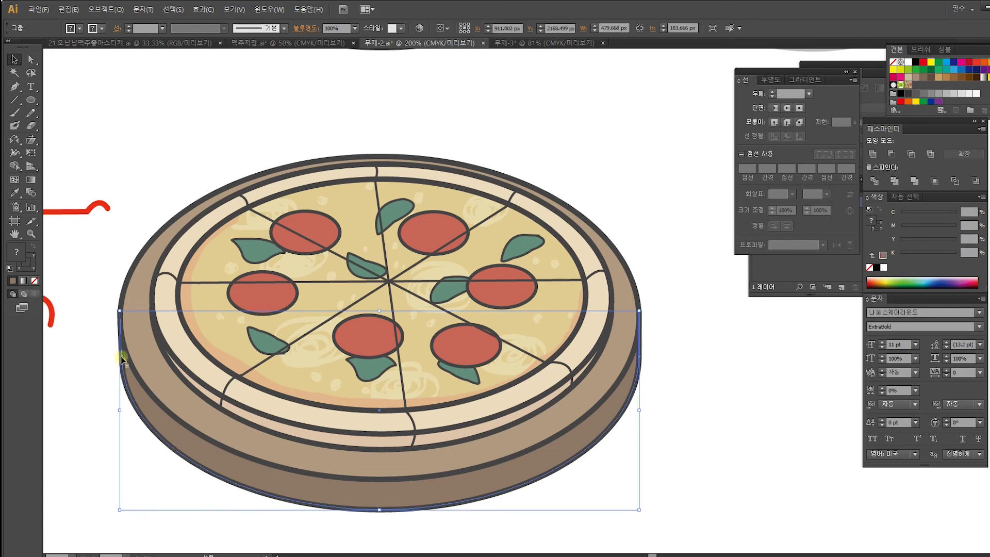
pyautogui.moveTo(120, 410); pyautogui.dragTo(119, 413)
pyautogui.click(87, 377)
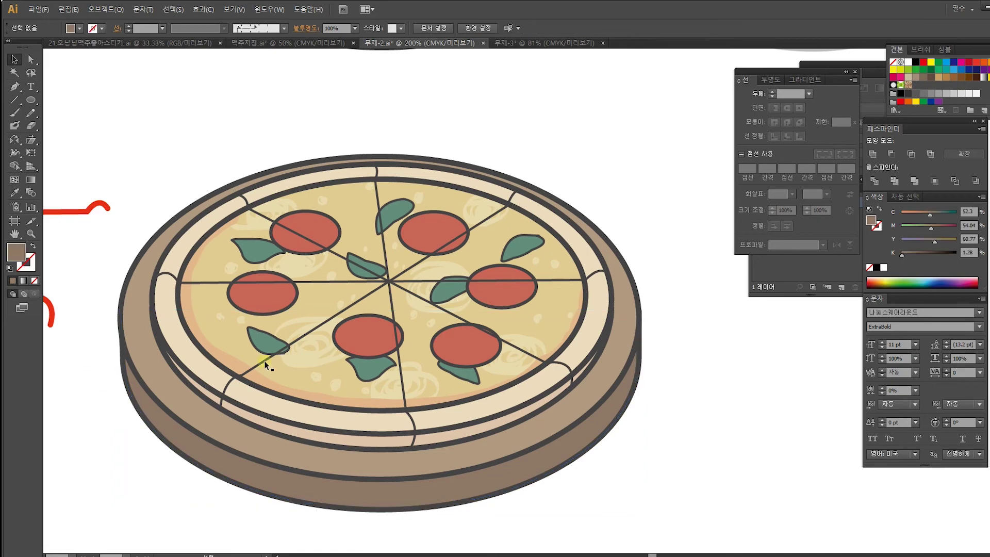
pyautogui.moveTo(672, 381); pyautogui.dragTo(625, 382)
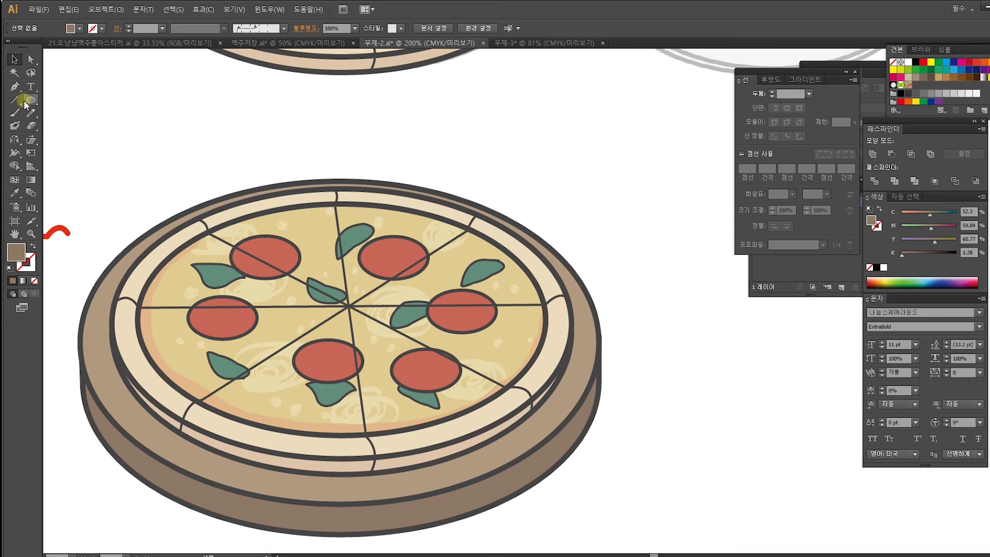
pyautogui.moveTo(89, 202); pyautogui.dragTo(172, 172)
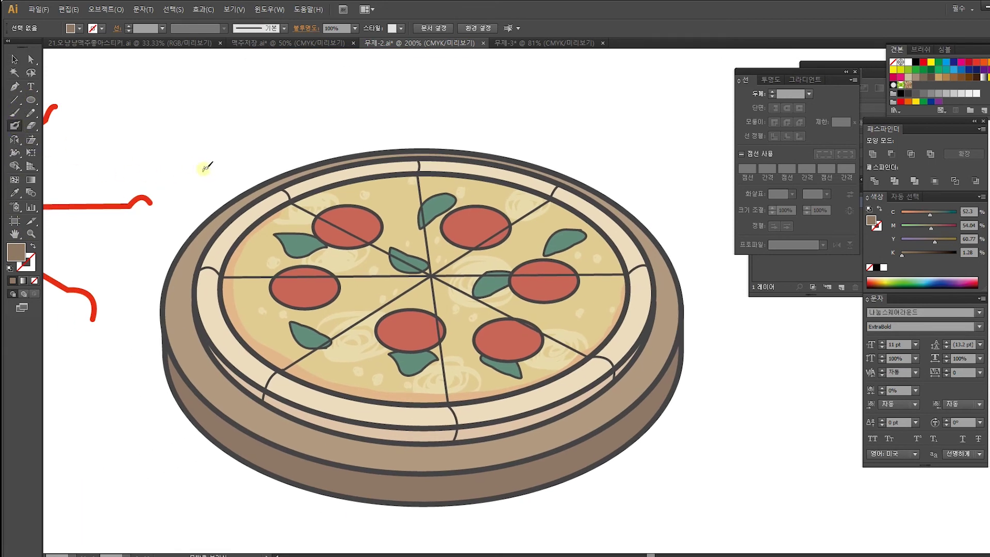
pyautogui.moveTo(206, 166); pyautogui.dragTo(333, 133)
pyautogui.hotkey('ctrl', 'z')
# Step: Paint five nested, pointed wood-grain contours in the plate edge's brown with the Blob Brush in the empty area beside the plate
pyautogui.moveTo(563, 264); pyautogui.dragTo(139, 256)
pyautogui.moveTo(402, 296); pyautogui.dragTo(282, 297)
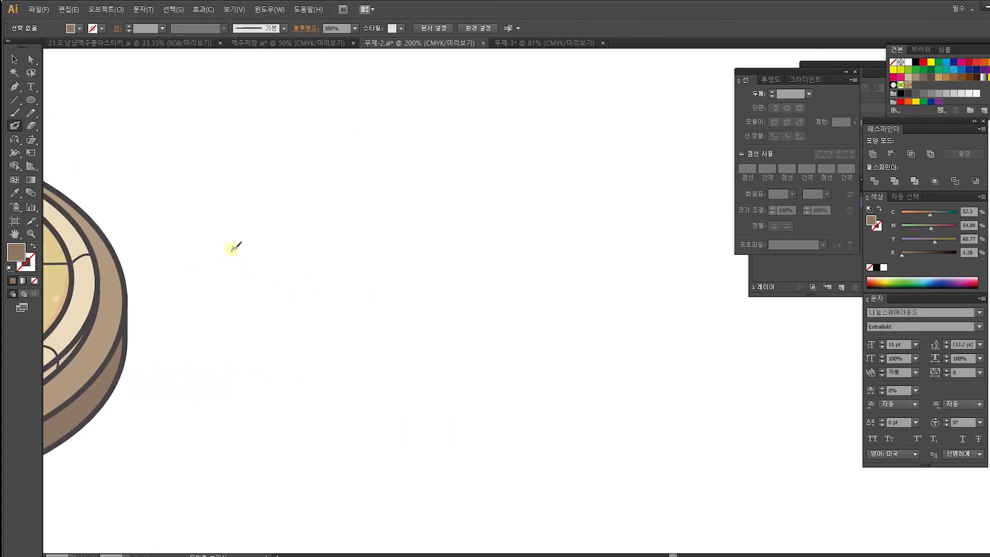
pyautogui.moveTo(209, 237)
pyautogui.mouseDown()
pyautogui.moveTo(255, 233)
pyautogui.moveTo(458, 281)
pyautogui.moveTo(290, 328)
pyautogui.moveTo(141, 341)
pyautogui.mouseUp()
pyautogui.moveTo(154, 256)
pyautogui.mouseDown()
pyautogui.moveTo(220, 258)
pyautogui.moveTo(327, 285)
pyautogui.moveTo(118, 311)
pyautogui.mouseUp()
pyautogui.moveTo(171, 273); pyautogui.dragTo(116, 297)
pyautogui.moveTo(161, 216)
pyautogui.mouseDown()
pyautogui.moveTo(221, 210)
pyautogui.moveTo(462, 232)
pyautogui.moveTo(570, 257)
pyautogui.moveTo(588, 272)
pyautogui.moveTo(341, 345)
pyautogui.moveTo(81, 386)
pyautogui.mouseUp()
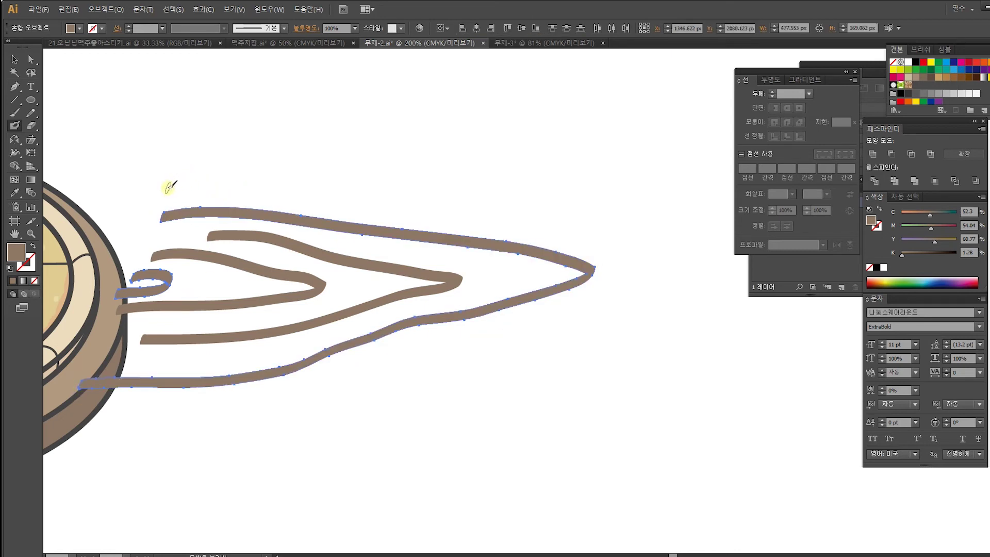
pyautogui.moveTo(172, 178)
pyautogui.mouseDown()
pyautogui.moveTo(287, 173)
pyautogui.moveTo(456, 194)
pyautogui.moveTo(664, 241)
pyautogui.moveTo(661, 276)
pyautogui.moveTo(546, 338)
pyautogui.moveTo(328, 398)
pyautogui.moveTo(64, 442)
pyautogui.mouseUp()
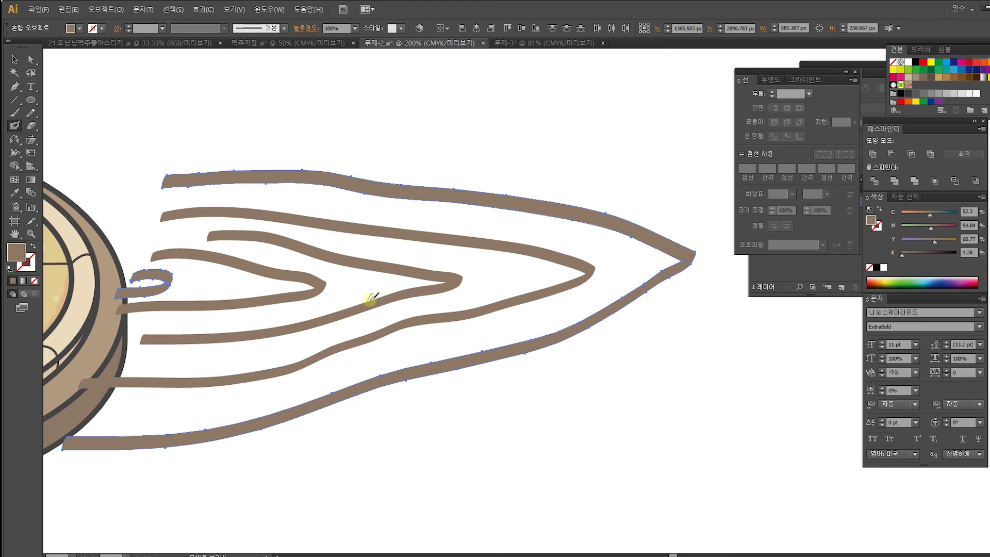
# Step: Paint one larger pointed contour around the nested wood-grain lines
pyautogui.moveTo(687, 149); pyautogui.dragTo(640, 191)
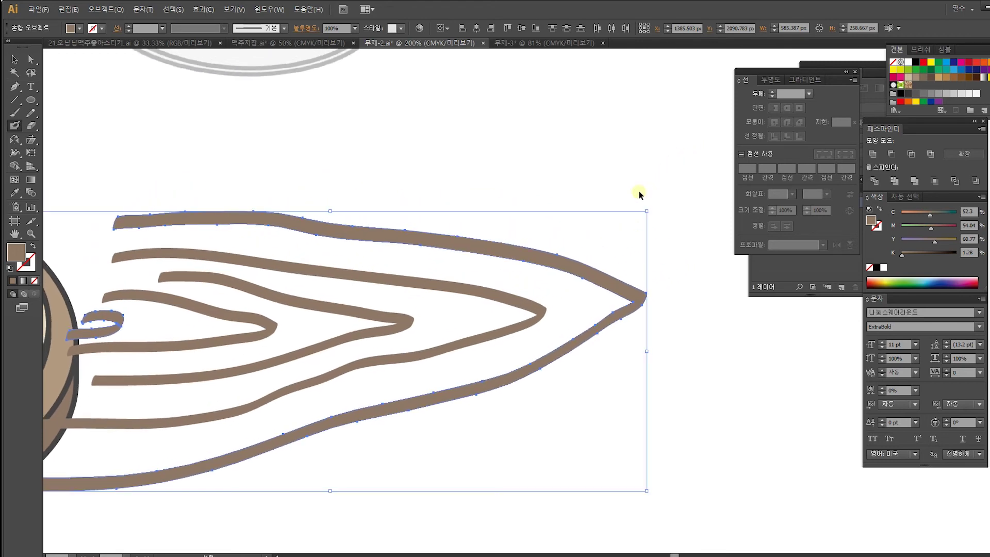
pyautogui.hotkey('ctrl', '-')
pyautogui.moveTo(366, 235); pyautogui.dragTo(329, 207)
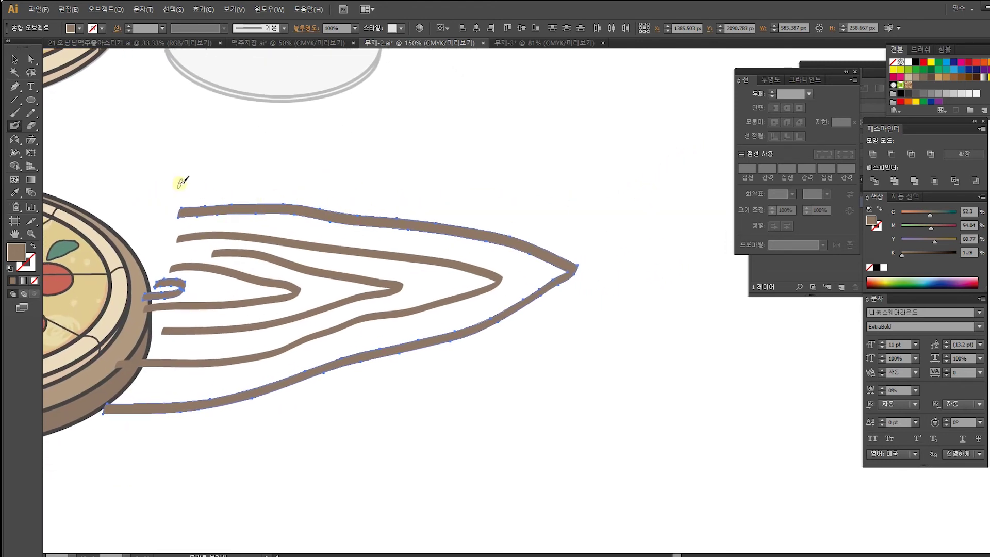
pyautogui.moveTo(220, 180)
pyautogui.mouseDown()
pyautogui.moveTo(330, 178)
pyautogui.moveTo(444, 193)
pyautogui.moveTo(587, 222)
pyautogui.moveTo(701, 269)
pyautogui.moveTo(619, 320)
pyautogui.moveTo(482, 361)
pyautogui.moveTo(314, 400)
pyautogui.moveTo(82, 431)
pyautogui.mouseUp()
pyautogui.moveTo(191, 153); pyautogui.dragTo(271, 143)
pyautogui.hotkey('ctrl', 'z')
# Step: Paint a wood knot below the pointed contours: a small core surrounded by three leaf-shaped rings
pyautogui.moveTo(579, 194); pyautogui.dragTo(483, 136)
pyautogui.moveTo(646, 292)
pyautogui.mouseDown()
pyautogui.moveTo(524, 332)
pyautogui.moveTo(676, 355)
pyautogui.moveTo(806, 330)
pyautogui.moveTo(644, 292)
pyautogui.moveTo(626, 331)
pyautogui.moveTo(677, 335)
pyautogui.moveTo(644, 319)
pyautogui.mouseUp()
pyautogui.moveTo(642, 279)
pyautogui.mouseDown()
pyautogui.moveTo(609, 279)
pyautogui.moveTo(424, 352)
pyautogui.moveTo(561, 389)
pyautogui.moveTo(650, 397)
pyautogui.moveTo(796, 372)
pyautogui.moveTo(864, 319)
pyautogui.moveTo(638, 276)
pyautogui.mouseUp()
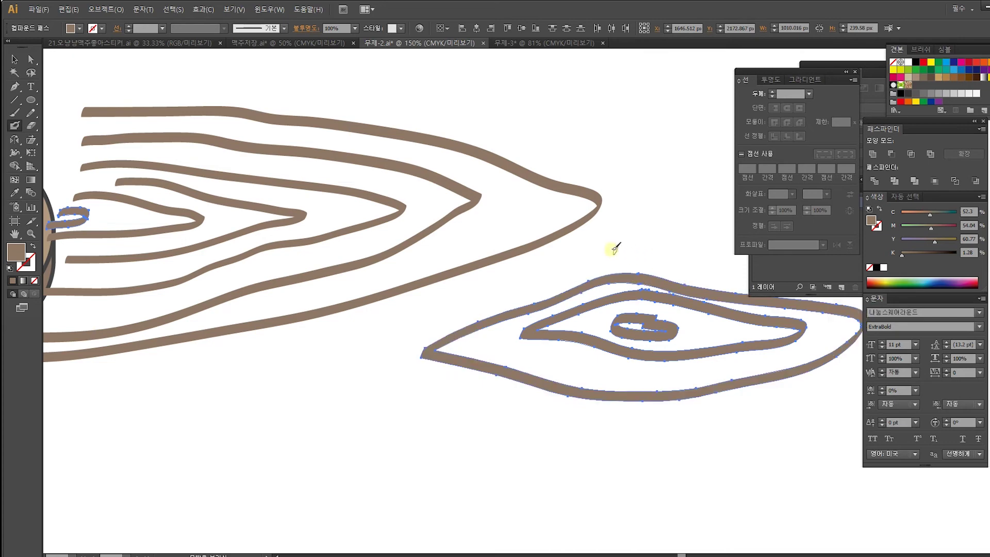
pyautogui.moveTo(452, 301)
pyautogui.mouseDown()
pyautogui.moveTo(294, 372)
pyautogui.moveTo(545, 413)
pyautogui.moveTo(662, 418)
pyautogui.moveTo(754, 416)
pyautogui.moveTo(910, 358)
pyautogui.mouseUp()
pyautogui.moveTo(823, 272)
pyautogui.mouseDown()
pyautogui.moveTo(630, 256)
pyautogui.moveTo(524, 270)
pyautogui.moveTo(440, 305)
pyautogui.mouseUp()
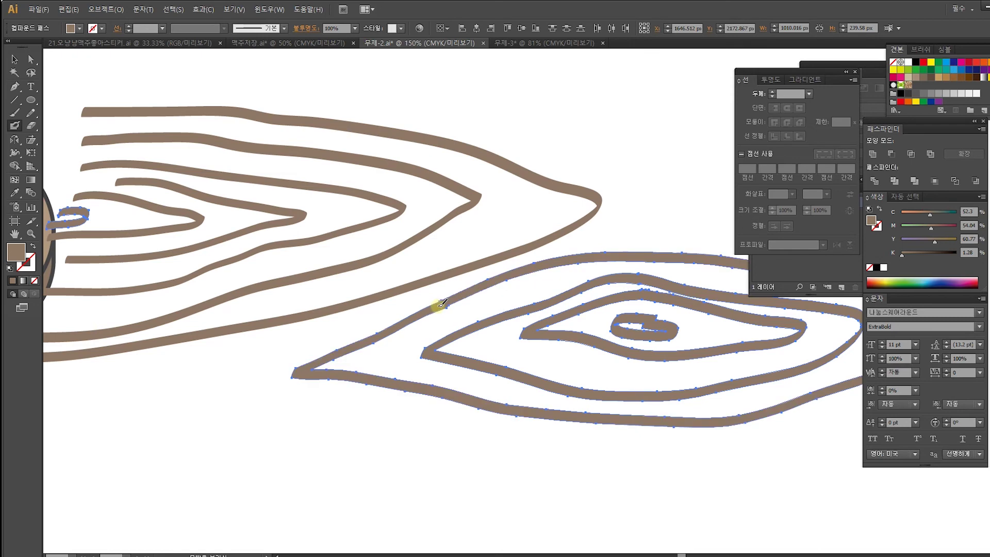
# Step: Paint three long stepped grain lines above the existing contours, dipping past their tip and running on over the knot
pyautogui.moveTo(570, 278); pyautogui.dragTo(370, 413)
pyautogui.moveTo(293, 245); pyautogui.dragTo(440, 241)
pyautogui.moveTo(117, 197)
pyautogui.mouseDown()
pyautogui.moveTo(190, 201)
pyautogui.moveTo(419, 239)
pyautogui.moveTo(586, 291)
pyautogui.moveTo(614, 308)
pyautogui.mouseUp()
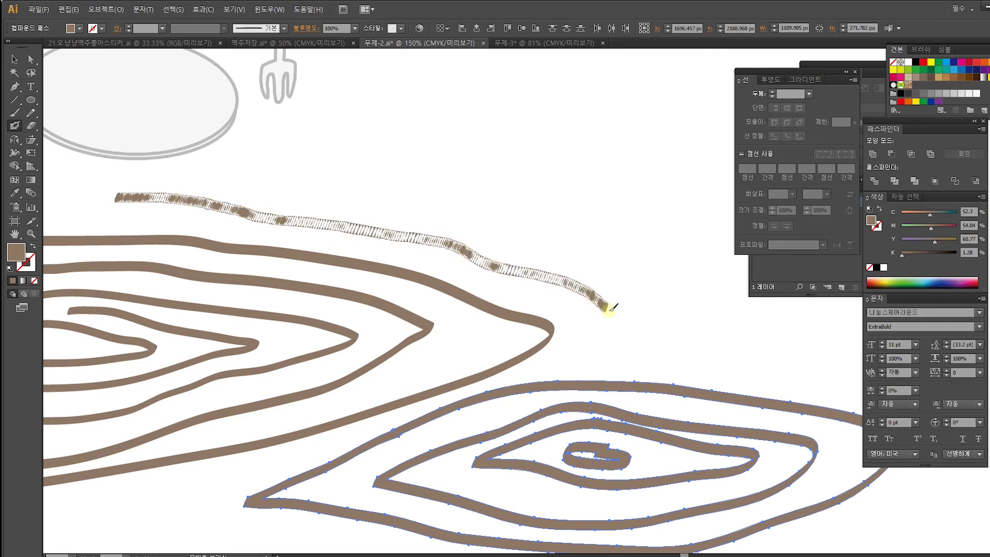
pyautogui.moveTo(591, 342)
pyautogui.mouseDown()
pyautogui.moveTo(791, 360)
pyautogui.moveTo(974, 382)
pyautogui.mouseUp()
pyautogui.moveTo(132, 167)
pyautogui.mouseDown()
pyautogui.moveTo(218, 166)
pyautogui.moveTo(443, 204)
pyautogui.moveTo(500, 235)
pyautogui.moveTo(621, 267)
pyautogui.moveTo(664, 288)
pyautogui.moveTo(660, 318)
pyautogui.moveTo(967, 328)
pyautogui.mouseUp()
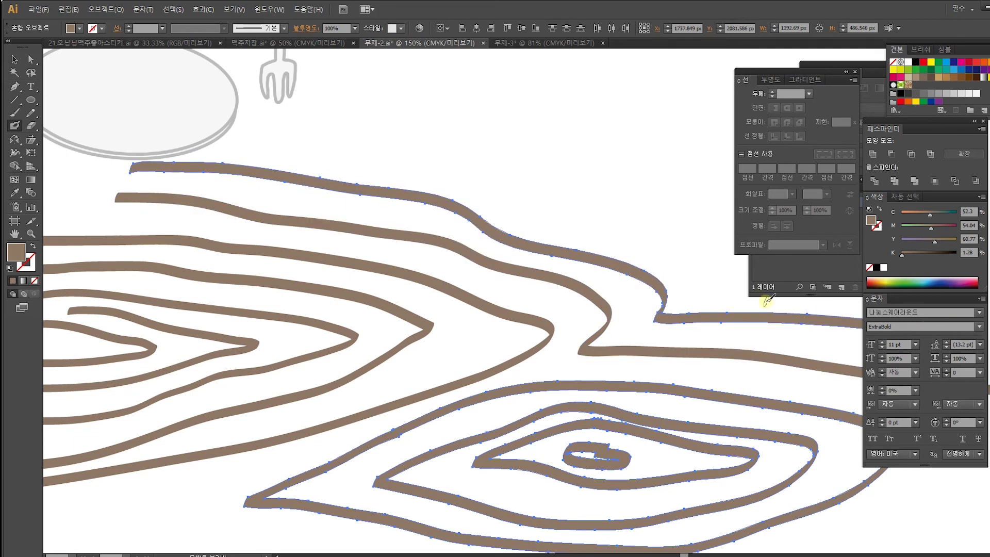
pyautogui.moveTo(538, 324); pyautogui.dragTo(376, 281)
pyautogui.moveTo(122, 93)
pyautogui.mouseDown()
pyautogui.moveTo(328, 131)
pyautogui.moveTo(386, 163)
pyautogui.moveTo(544, 205)
pyautogui.moveTo(569, 238)
pyautogui.moveTo(874, 257)
pyautogui.mouseUp()
pyautogui.moveTo(225, 72); pyautogui.dragTo(339, 84)
pyautogui.hotkey('ctrl', 'z')
pyautogui.moveTo(461, 113); pyautogui.dragTo(336, 205)
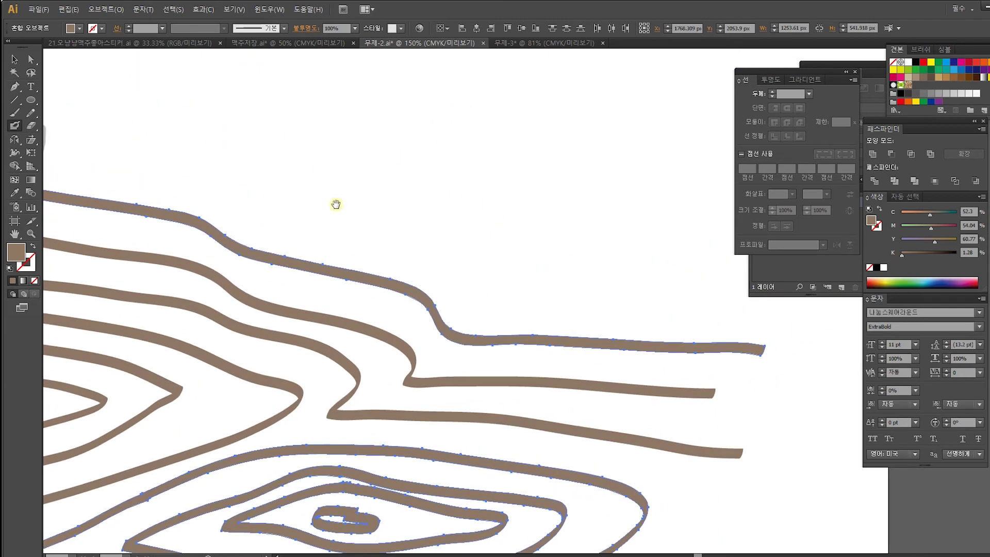
# Step: Paint a second knot of three nested, pointed teardrop contours above the long stepped grain lines
pyautogui.moveTo(456, 120)
pyautogui.mouseDown()
pyautogui.moveTo(319, 149)
pyautogui.moveTo(476, 161)
pyautogui.moveTo(580, 140)
pyautogui.moveTo(469, 124)
pyautogui.mouseUp()
pyautogui.moveTo(418, 103)
pyautogui.mouseDown()
pyautogui.moveTo(209, 163)
pyautogui.moveTo(473, 200)
pyautogui.moveTo(618, 182)
pyautogui.moveTo(619, 122)
pyautogui.moveTo(417, 101)
pyautogui.mouseUp()
pyautogui.moveTo(305, 101)
pyautogui.mouseDown()
pyautogui.moveTo(144, 150)
pyautogui.moveTo(136, 167)
pyautogui.moveTo(480, 261)
pyautogui.moveTo(617, 279)
pyautogui.moveTo(712, 146)
pyautogui.moveTo(495, 73)
pyautogui.moveTo(287, 99)
pyautogui.moveTo(103, 165)
pyautogui.mouseUp()
pyautogui.moveTo(302, 288); pyautogui.dragTo(506, 153)
pyautogui.moveTo(380, 293); pyautogui.dragTo(437, 239)
# Step: Paint two long grain lines with a zigzag bend near their start, running on beneath the lower knot
pyautogui.scroll(-4, 364, 331)
pyautogui.hscroll(-3, 364, 330)
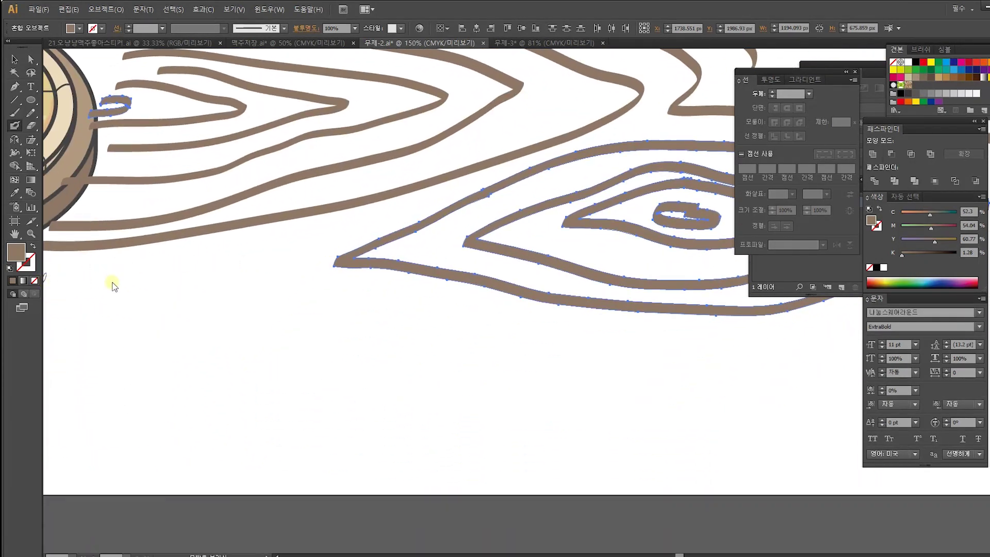
pyautogui.moveTo(54, 281)
pyautogui.mouseDown()
pyautogui.moveTo(282, 252)
pyautogui.moveTo(236, 288)
pyautogui.moveTo(441, 291)
pyautogui.moveTo(679, 342)
pyautogui.moveTo(773, 348)
pyautogui.moveTo(885, 320)
pyautogui.mouseUp()
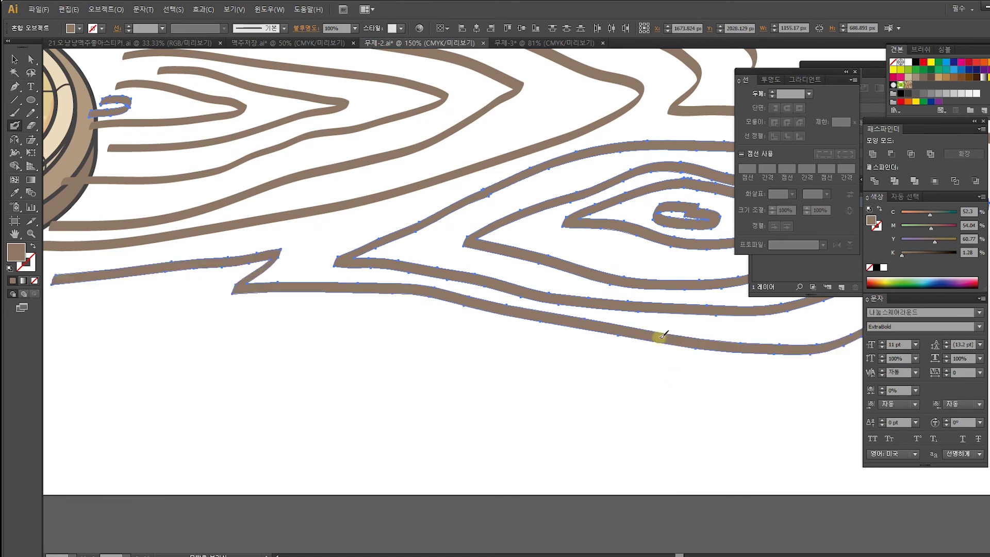
pyautogui.moveTo(48, 314)
pyautogui.mouseDown()
pyautogui.moveTo(153, 308)
pyautogui.moveTo(174, 313)
pyautogui.moveTo(190, 340)
pyautogui.moveTo(405, 346)
pyautogui.moveTo(660, 397)
pyautogui.moveTo(830, 394)
pyautogui.mouseUp()
# Step: Select all the painted wood-grain lines and knots and group them
pyautogui.hotkey('ctrl', '-')
pyautogui.hotkey('ctrl', '-')
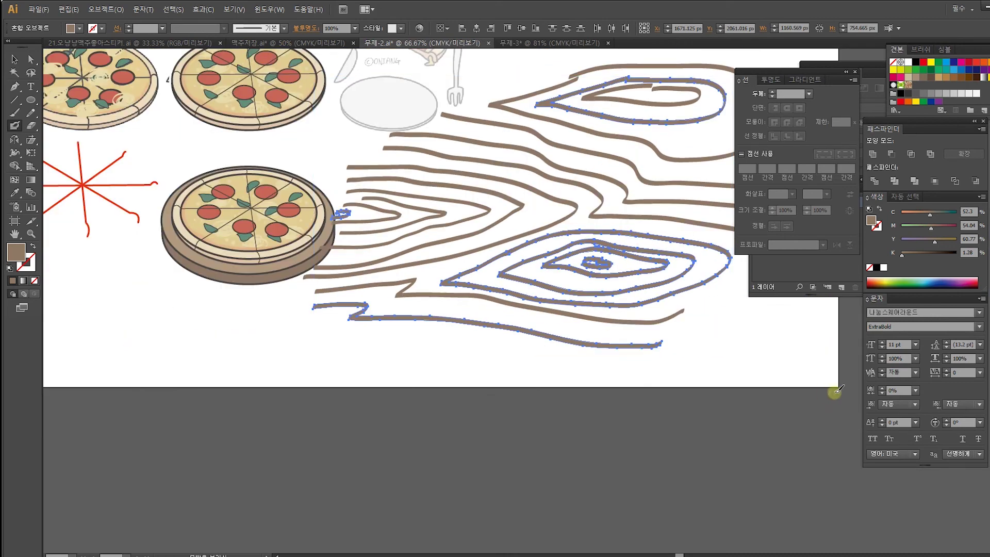
pyautogui.moveTo(434, 318); pyautogui.dragTo(343, 392)
pyautogui.click(15, 59)
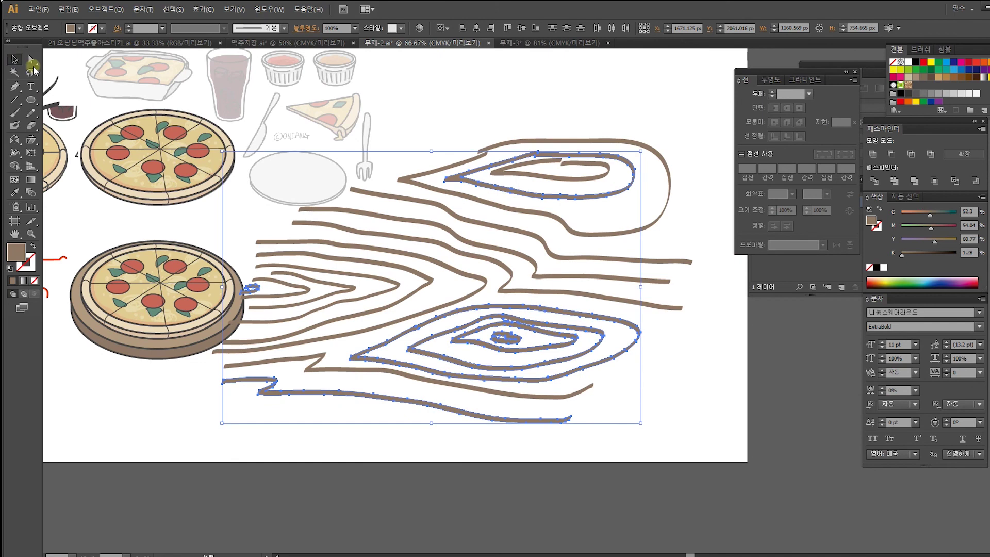
pyautogui.moveTo(651, 460); pyautogui.dragTo(408, 130)
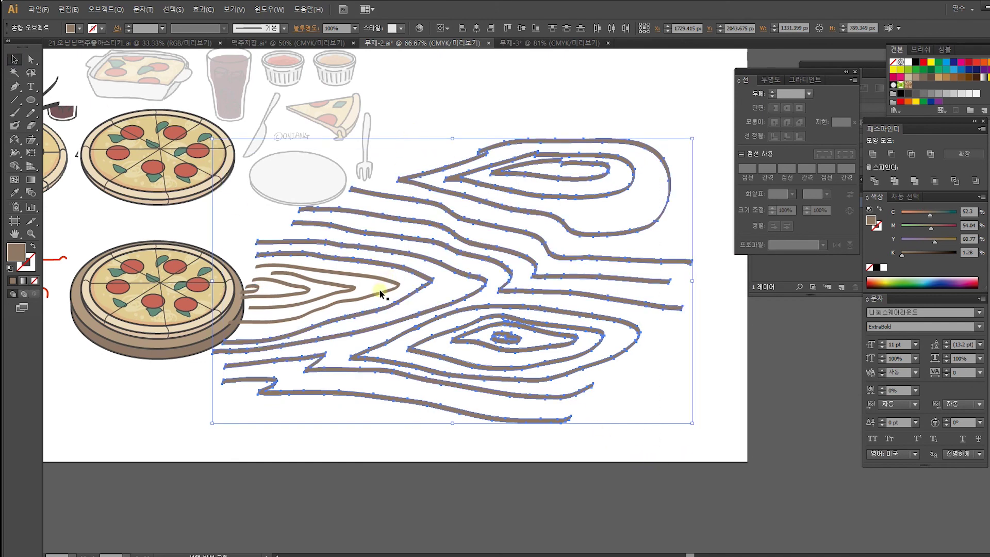
pyautogui.keyDown('shift'); pyautogui.click(256, 284); pyautogui.keyUp('shift')
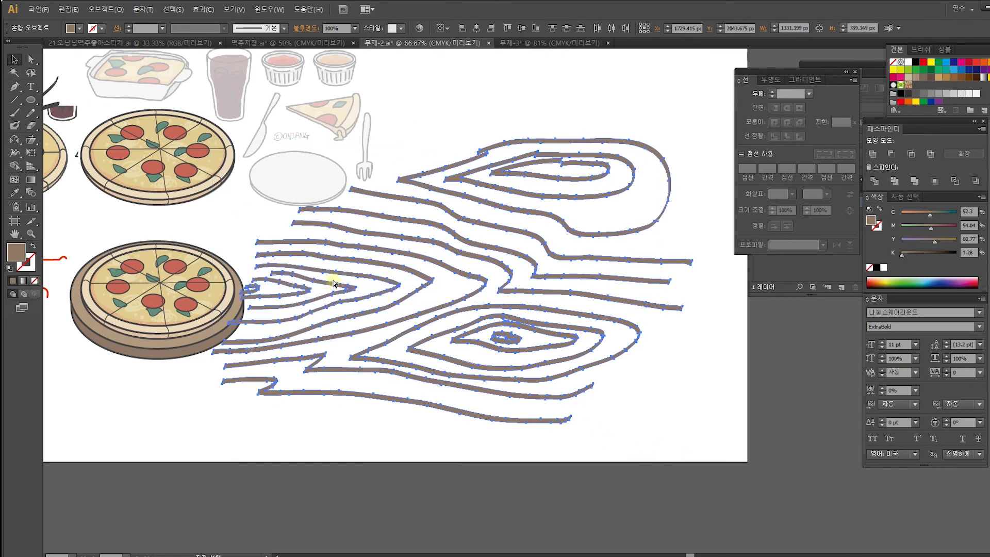
pyautogui.hotkey('ctrl', 'g')
# Step: Duplicate the wood-grain group, scale the copy to about 832 × 493 px, place it over the pizza plate and cut it
pyautogui.moveTo(511, 210); pyautogui.dragTo(416, 247)
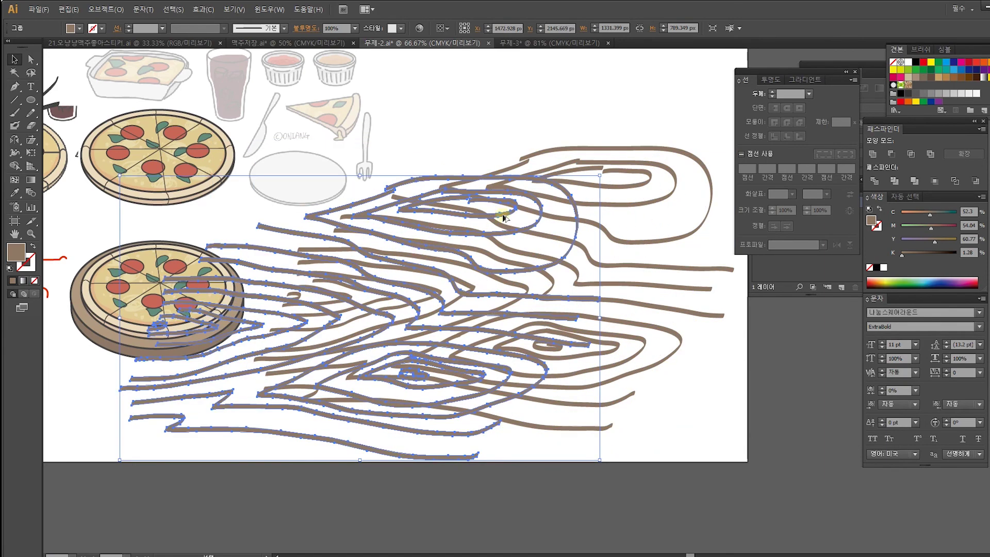
pyautogui.keyDown('shift'); pyautogui.moveTo(600, 176); pyautogui.dragTo(420, 282); pyautogui.keyUp('shift')
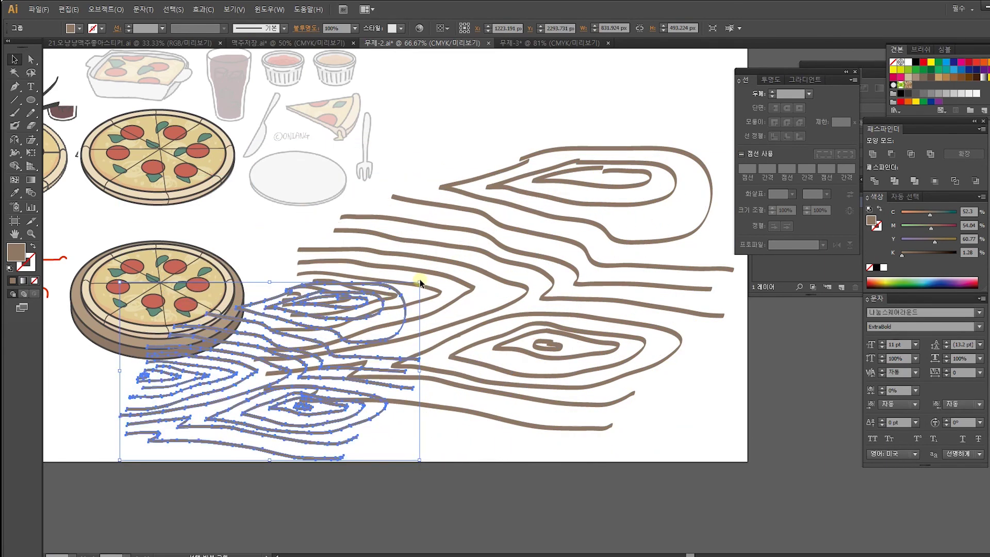
pyautogui.hscroll(-5, 420, 283)
pyautogui.moveTo(414, 359); pyautogui.dragTo(311, 280)
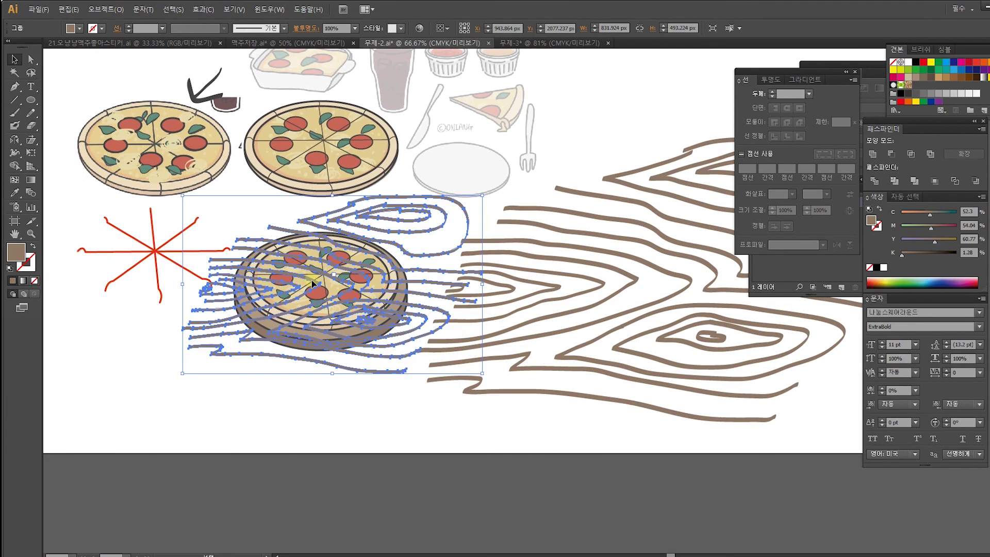
pyautogui.press('a')
pyautogui.hotkey('ctrl', 'x')
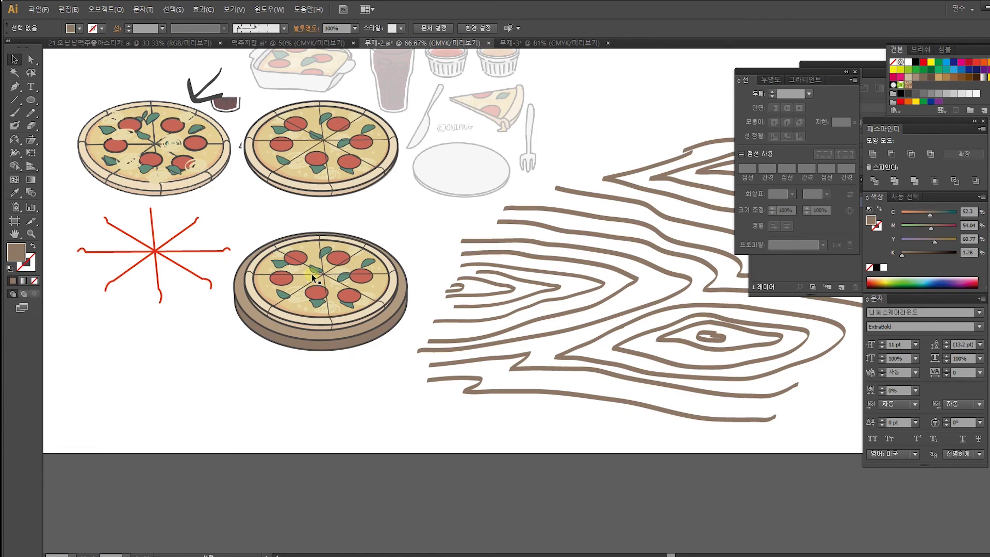
# Step: Move the pizza group off the wooden plate into the empty area beside it
pyautogui.hotkey('ctrl', '=')
pyautogui.hotkey('ctrl', '=')
pyautogui.moveTo(261, 274); pyautogui.dragTo(618, 276)
pyautogui.click(502, 311)
pyautogui.click(521, 338)
pyautogui.moveTo(279, 141); pyautogui.dragTo(196, 477)
pyautogui.hotkey('ctrl', 'z')
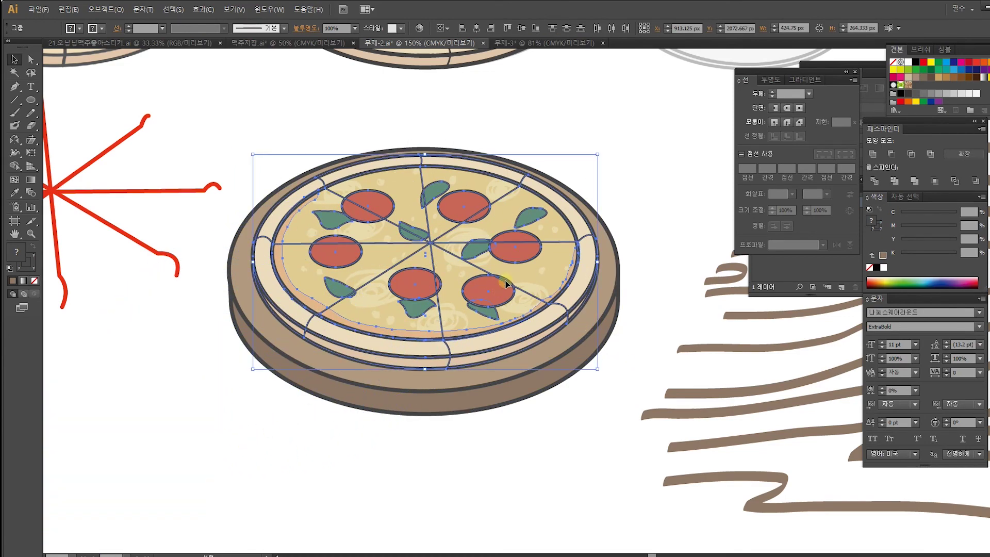
pyautogui.moveTo(487, 283); pyautogui.dragTo(137, 444)
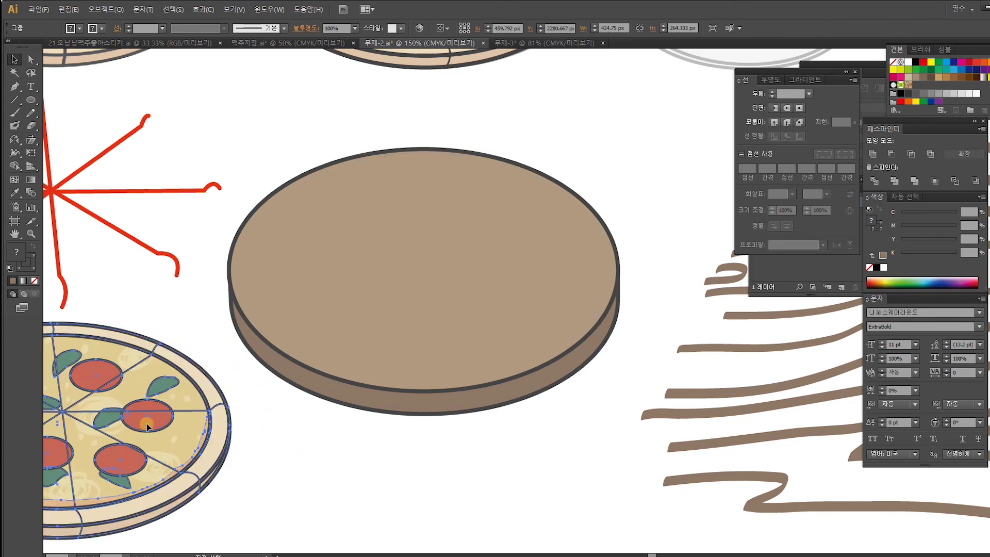
# Step: Try to paste the cut grain lines inside the isolated group of the plate's top ellipse
pyautogui.click(382, 254)
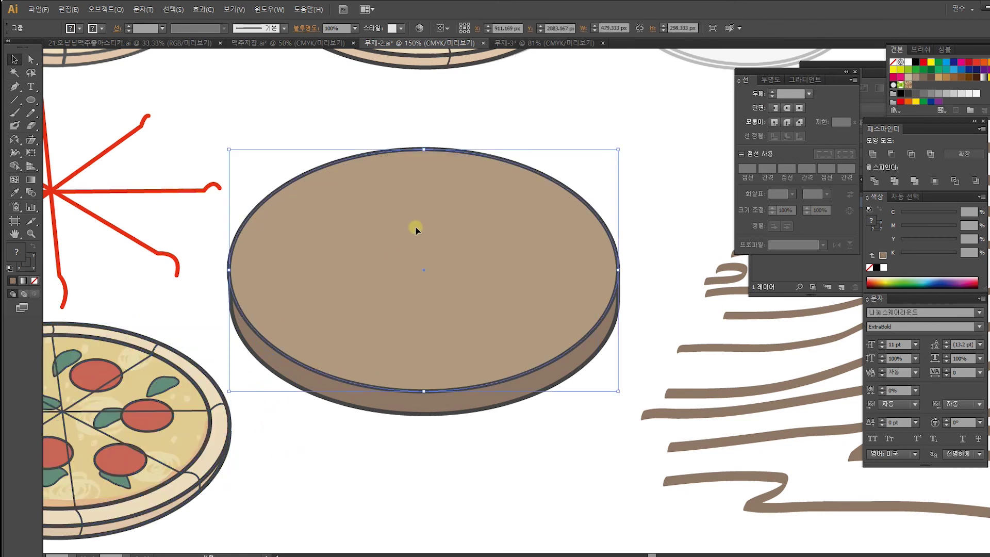
pyautogui.doubleClick(405, 271)
pyautogui.click(361, 289)
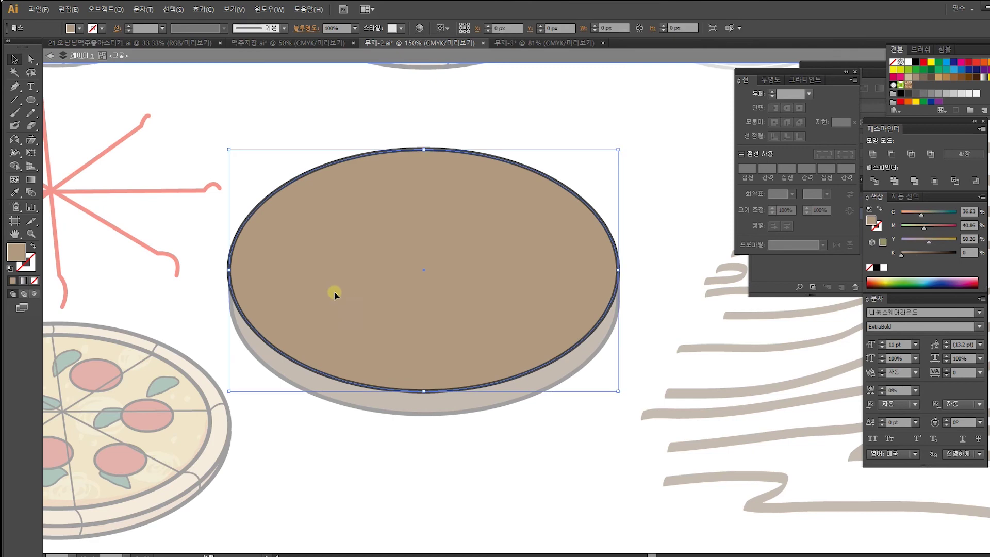
pyautogui.moveTo(398, 254); pyautogui.dragTo(398, 252)
pyautogui.hotkey('ctrl', 'z')
pyautogui.press('ctrl')
pyautogui.moveTo(404, 231); pyautogui.dragTo(403, 231)
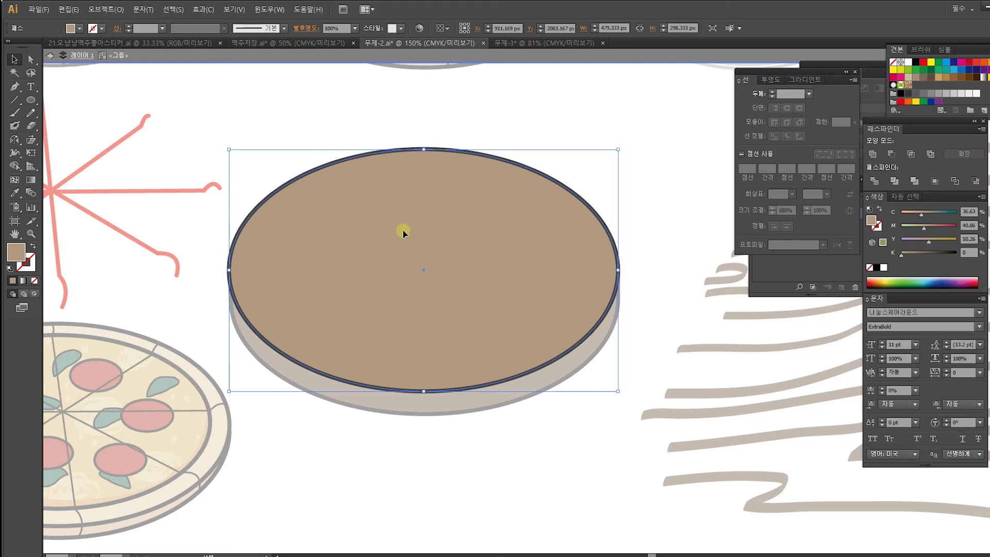
pyautogui.hotkey('ctrl', 'v')
pyautogui.hotkey('ctrl', 'z')
pyautogui.doubleClick(546, 125)
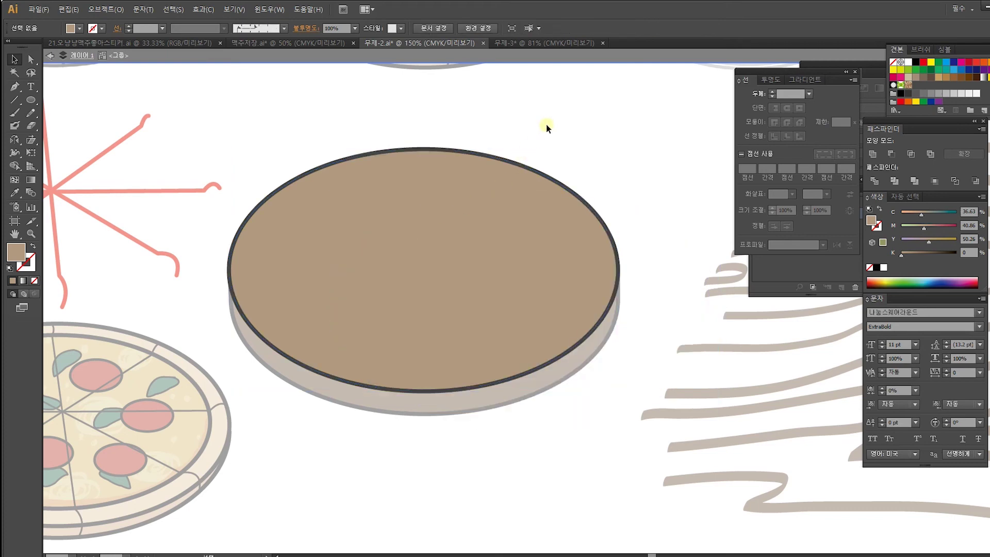
# Step: Copy the full-size wood-grain group and paste it inside the isolated group of the plate's top ellipse
pyautogui.moveTo(816, 318); pyautogui.dragTo(618, 300)
pyautogui.click(625, 292)
pyautogui.click(625, 292)
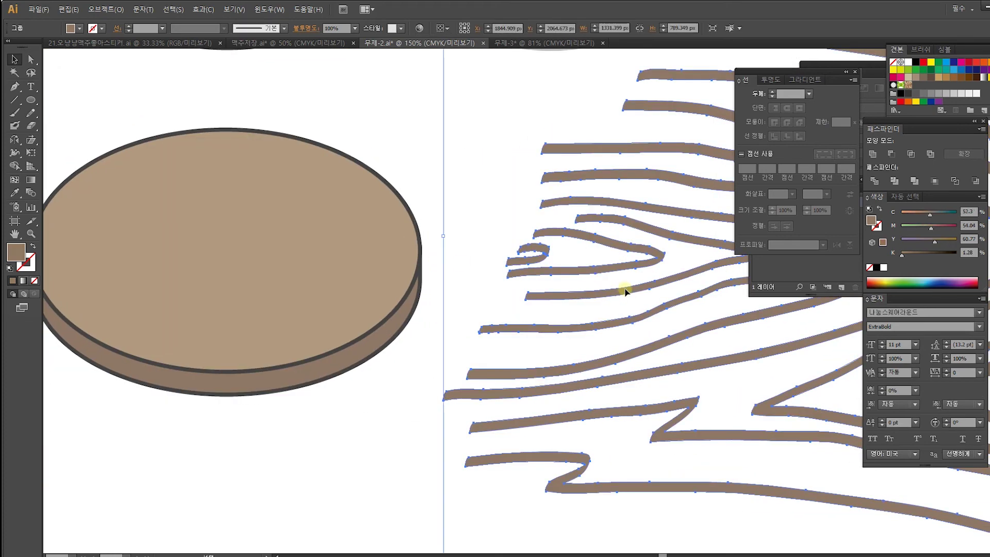
pyautogui.click(431, 156)
pyautogui.hscroll(-5, 369, 206)
pyautogui.click(350, 276)
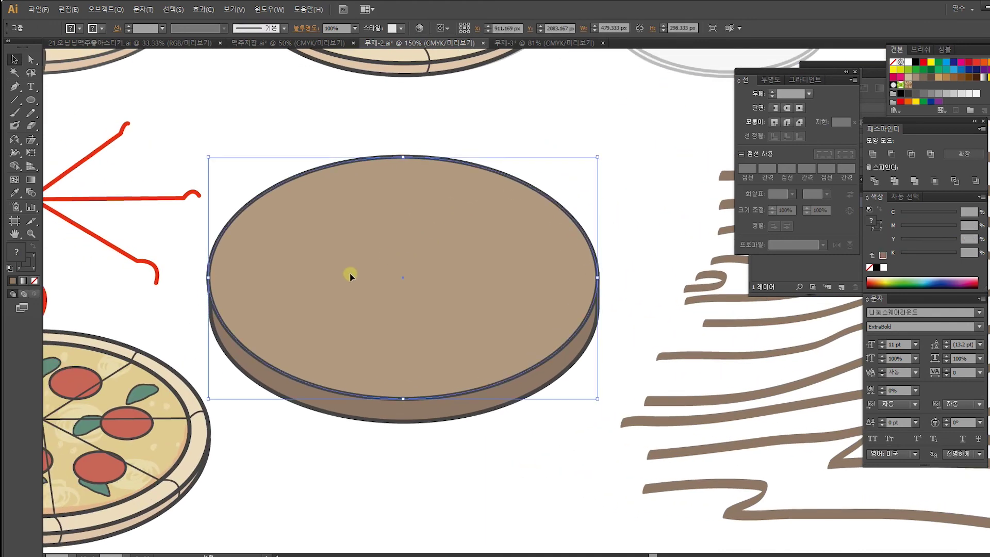
pyautogui.doubleClick(349, 275)
pyautogui.click(345, 261)
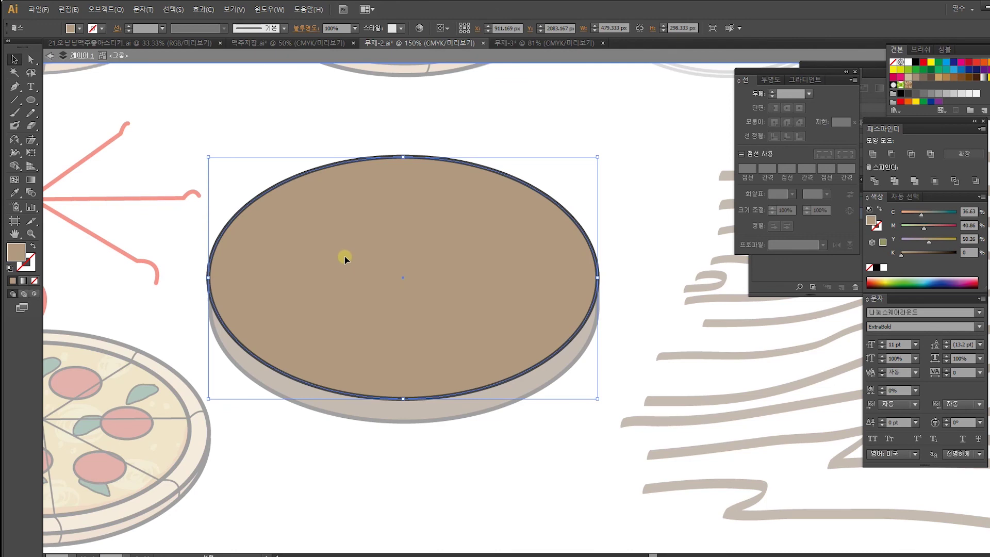
pyautogui.hotkey('ctrl', 'v')
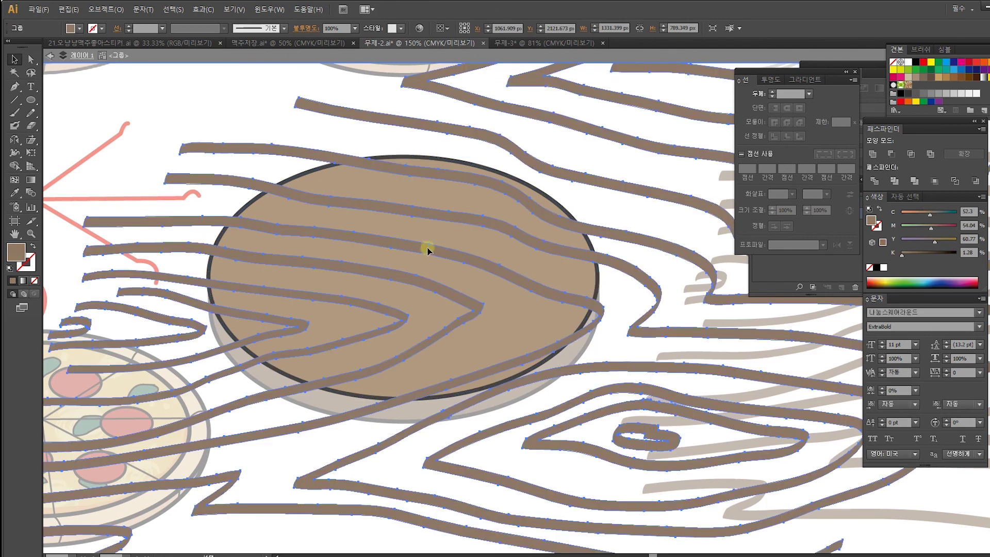
# Step: Scale the pasted grain lines to about 975 × 578 px and position them so they cover the plate's top
pyautogui.hotkey('ctrl', '-')
pyautogui.hotkey('ctrl', '-')
pyautogui.moveTo(428, 252); pyautogui.dragTo(270, 249)
pyautogui.moveTo(607, 161); pyautogui.dragTo(534, 206)
pyautogui.moveTo(402, 294); pyautogui.dragTo(390, 261)
pyautogui.moveTo(523, 414); pyautogui.dragTo(467, 382)
pyautogui.moveTo(416, 312); pyautogui.dragTo(568, 301)
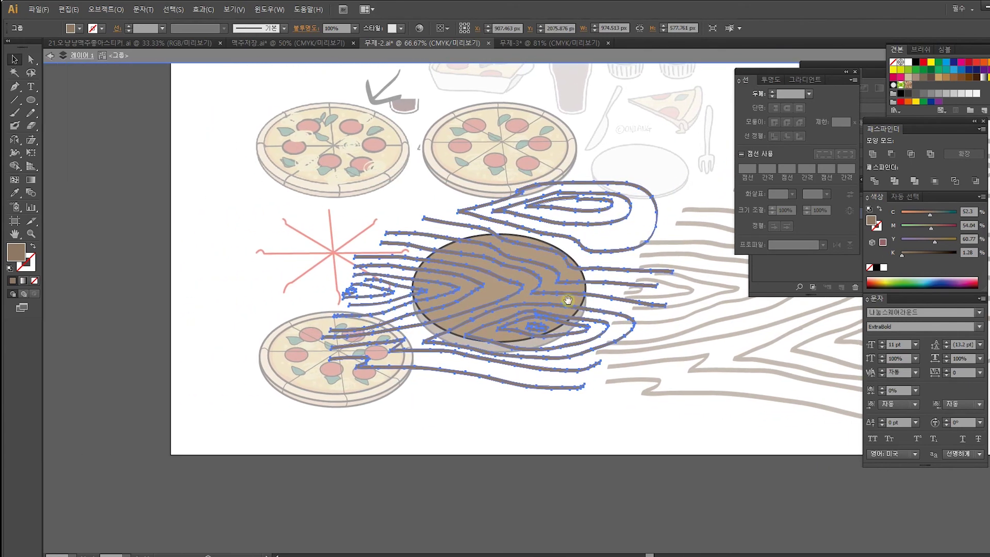
pyautogui.hotkey('ctrl', '+')
pyautogui.hotkey('ctrl', '+')
pyautogui.moveTo(549, 294)
pyautogui.mouseDown()
pyautogui.moveTo(497, 316)
pyautogui.moveTo(531, 289)
pyautogui.mouseUp()
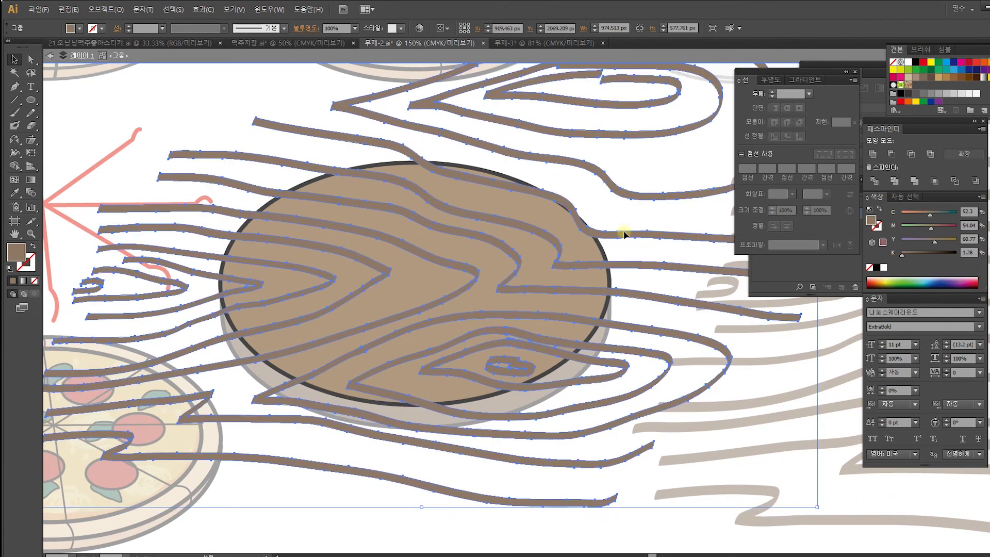
# Step: Send the grain lines behind the plate's top ellipse and make a clipping mask from the ellipse and the lines
pyautogui.click(644, 214)
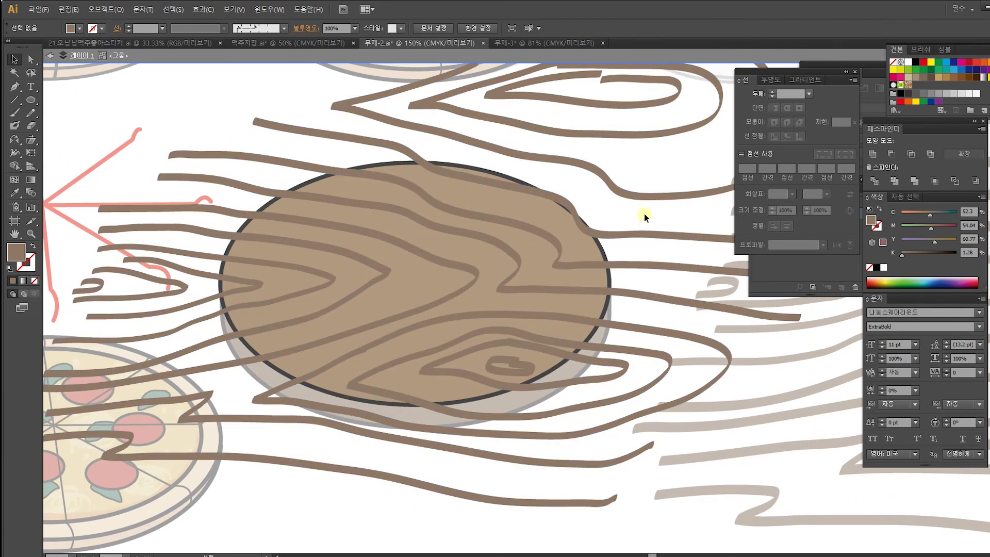
pyautogui.click(513, 289)
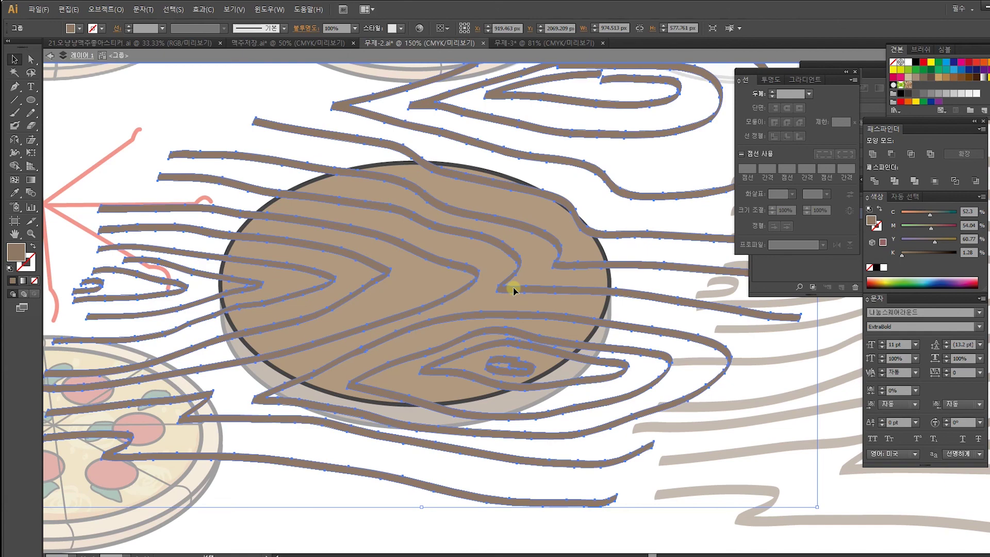
pyautogui.hotkey('ctrl', '[')
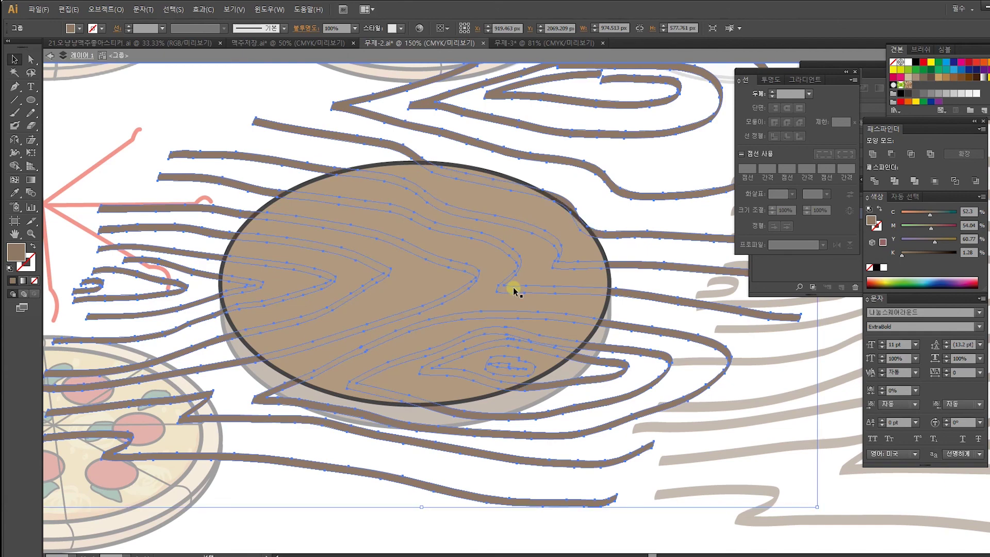
pyautogui.click(491, 269)
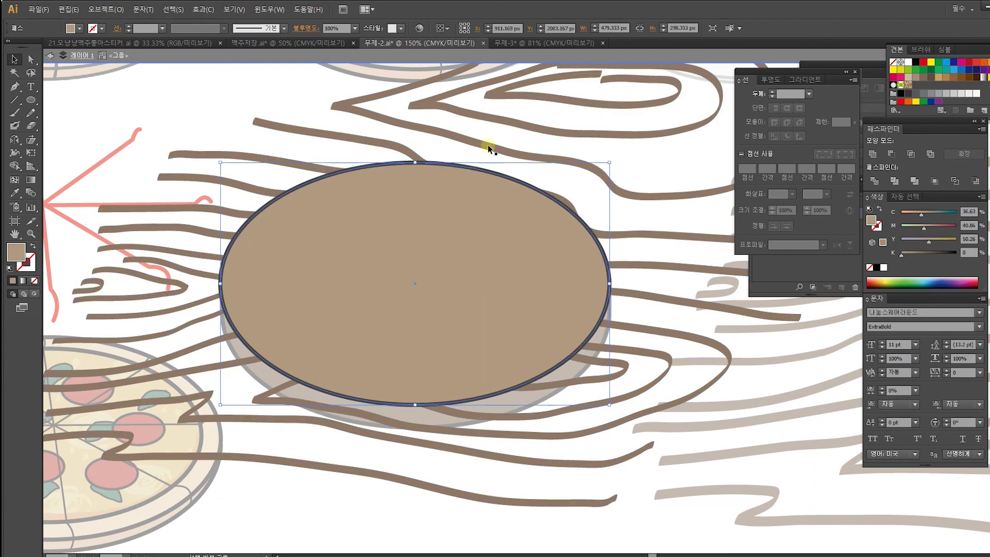
pyautogui.keyDown('shift'); pyautogui.click(500, 150); pyautogui.keyUp('shift')
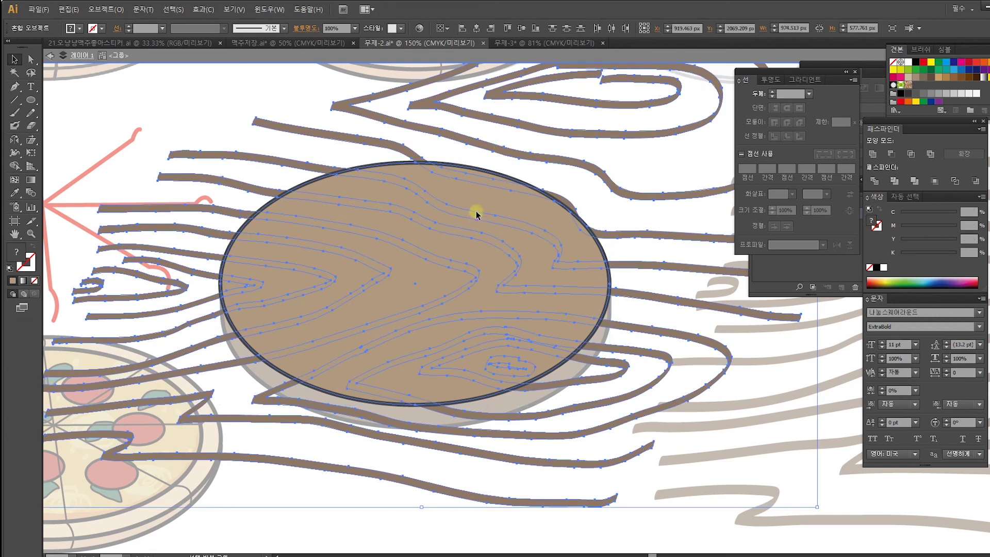
pyautogui.press('a')
pyautogui.hotkey('ctrl', '7')
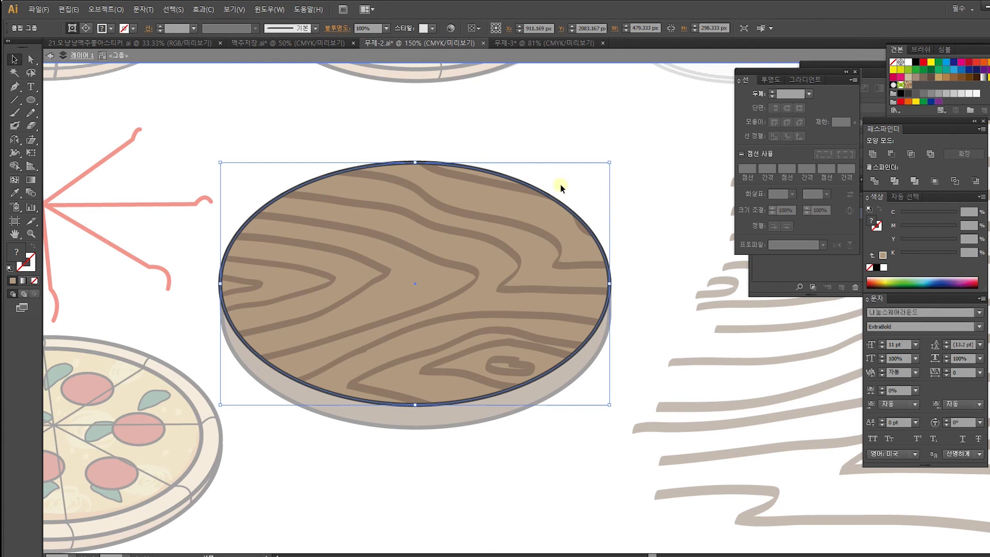
pyautogui.hotkey('ctrl', 'shift', 'a')
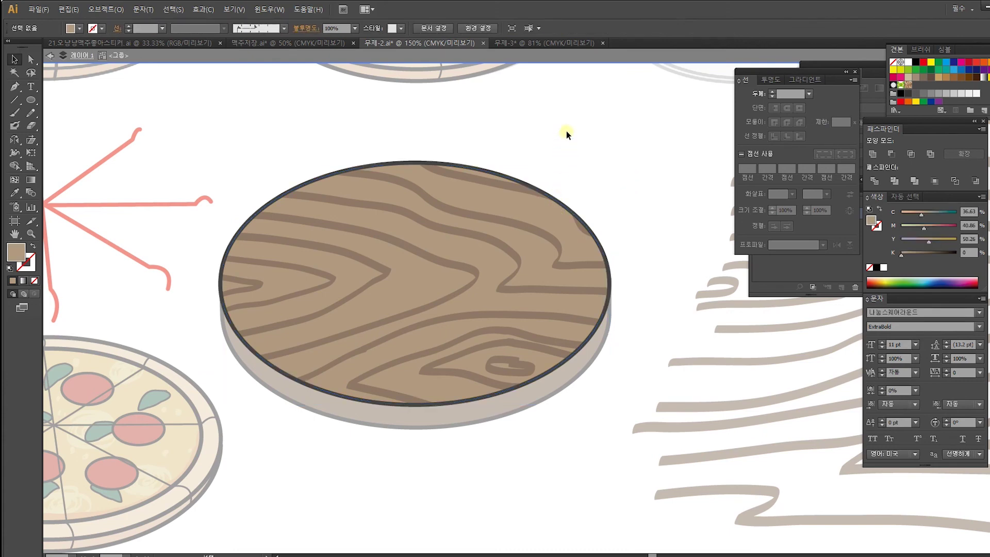
# Step: Lower the opacity of the grain lines inside the clipping mask and leave isolation mode
pyautogui.click(459, 230)
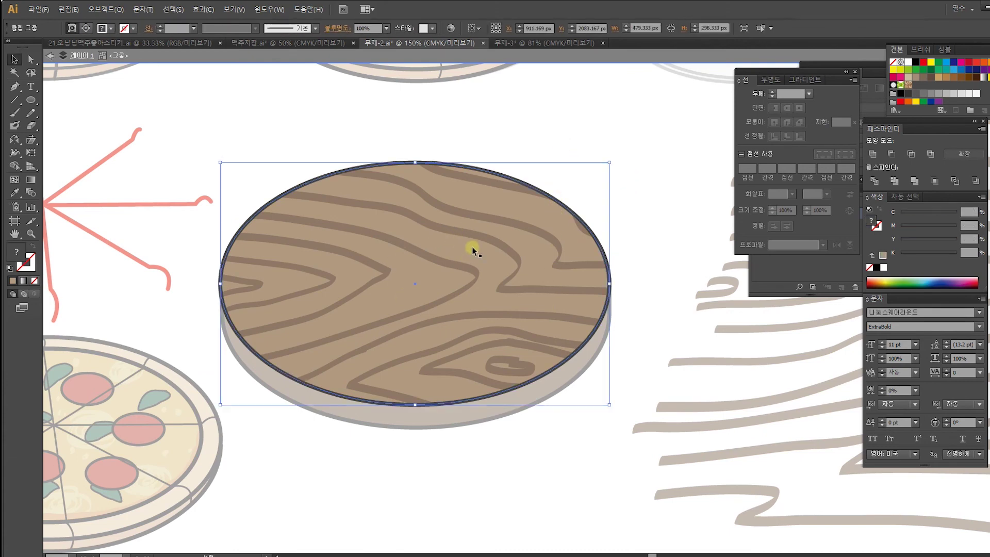
pyautogui.doubleClick(479, 236)
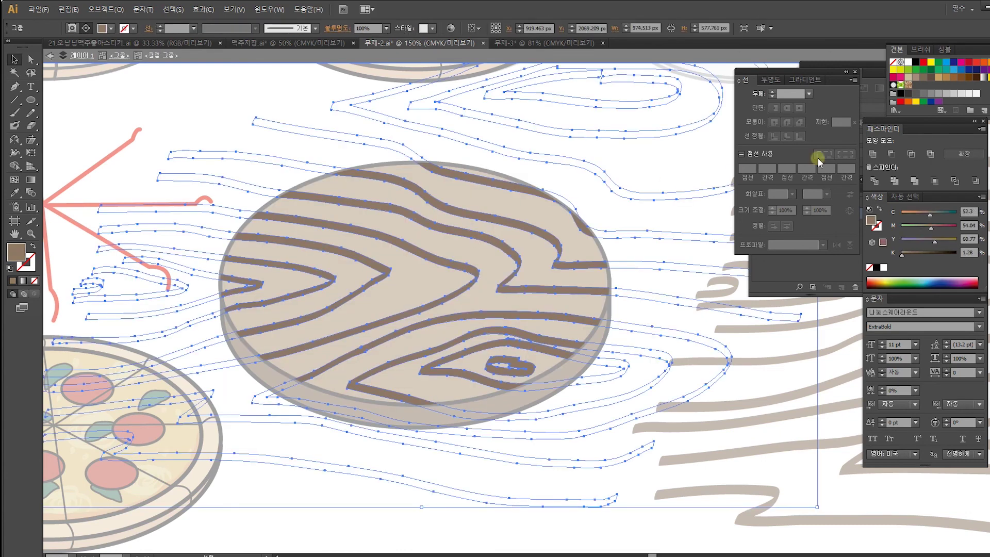
pyautogui.click(385, 29)
pyautogui.click(404, 81)
pyautogui.doubleClick(284, 115)
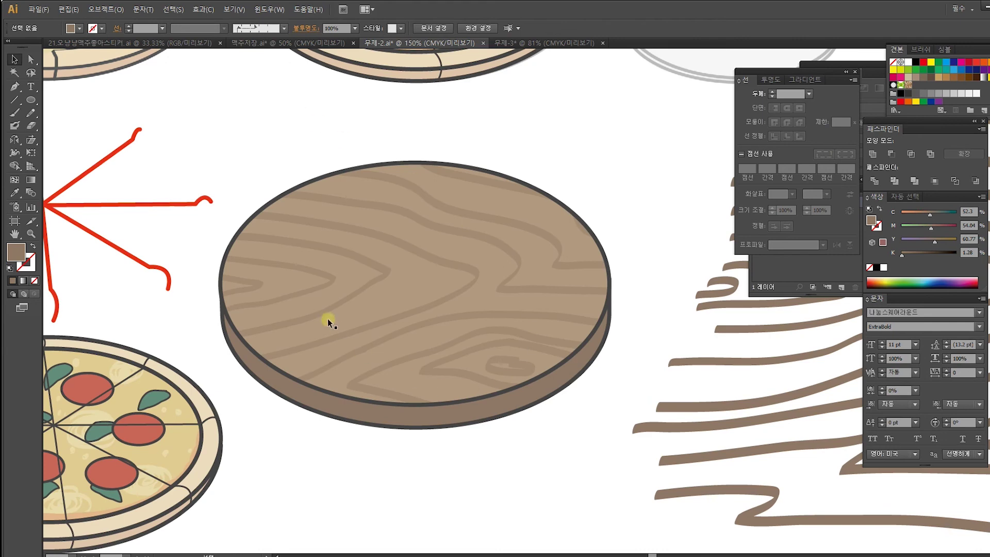
# Step: Move the pizza group back onto the centre of the wood-grained plate and deselect it
pyautogui.moveTo(328, 344)
pyautogui.mouseDown()
pyautogui.moveTo(340, 319)
pyautogui.moveTo(334, 337)
pyautogui.mouseUp()
pyautogui.moveTo(223, 376); pyautogui.dragTo(292, 346)
pyautogui.moveTo(170, 391); pyautogui.dragTo(538, 234)
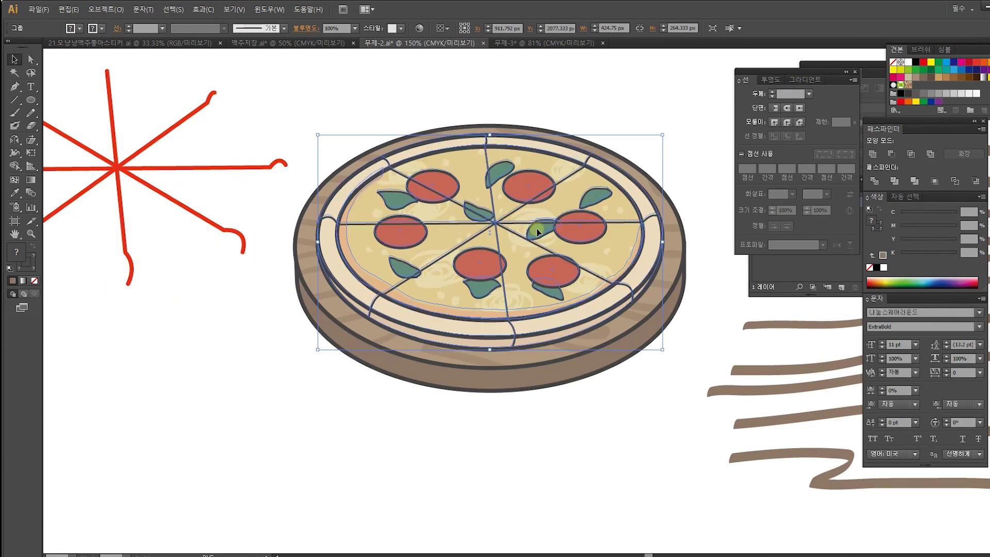
pyautogui.click(503, 98)
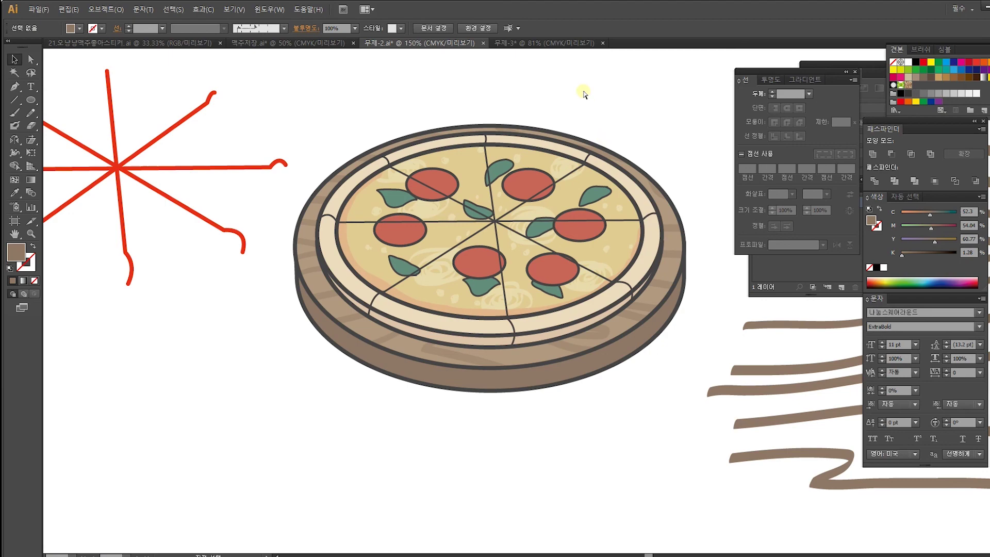
pyautogui.hotkey('ctrl', '-')
pyautogui.hotkey('ctrl', '-')
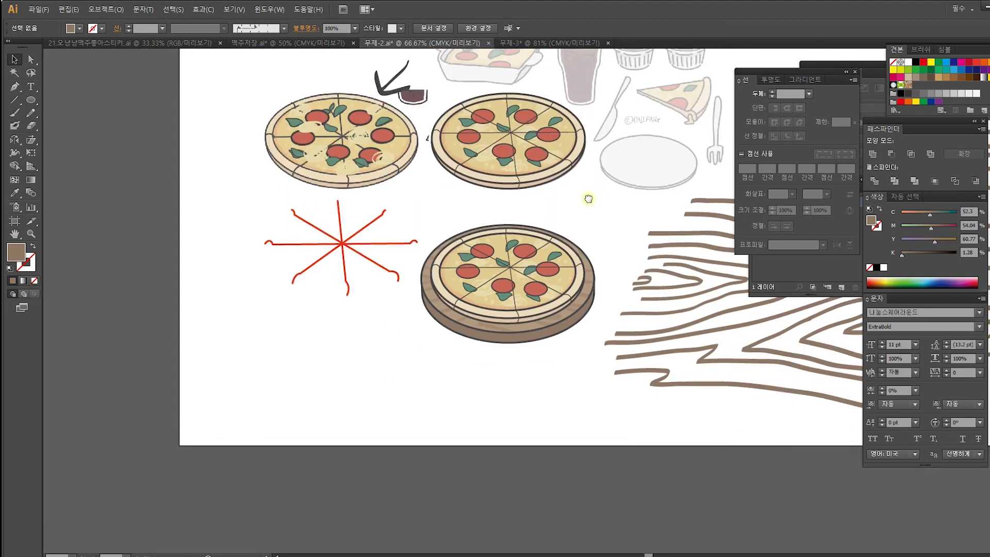
pyautogui.moveTo(587, 195); pyautogui.dragTo(523, 355)
pyautogui.moveTo(473, 263); pyautogui.dragTo(370, 199)
pyautogui.moveTo(461, 316); pyautogui.dragTo(694, 442)
pyautogui.moveTo(531, 376); pyautogui.dragTo(627, 378)
pyautogui.click(467, 397)
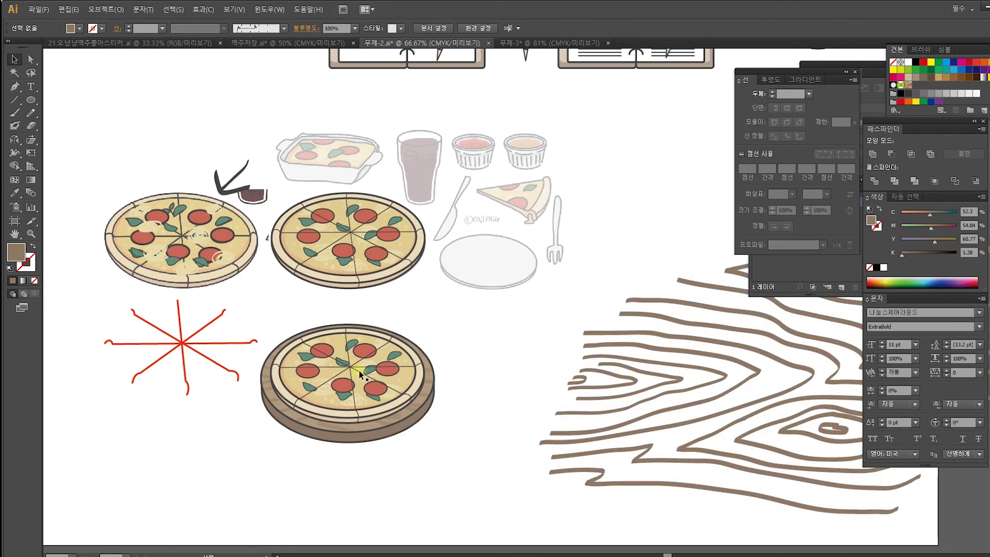
# Step: Copy the outlined crust ellipse from inside the plated pizza's group and paste it outside that group
pyautogui.hotkey('ctrl', '+')
pyautogui.hotkey('ctrl', '+')
pyautogui.moveTo(360, 372); pyautogui.dragTo(620, 254)
pyautogui.click(529, 406)
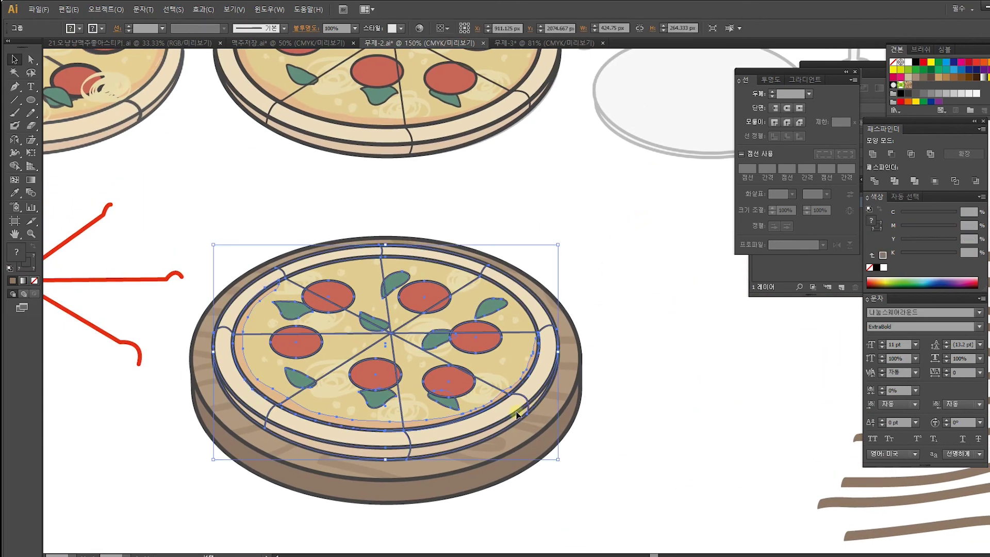
pyautogui.click(657, 344)
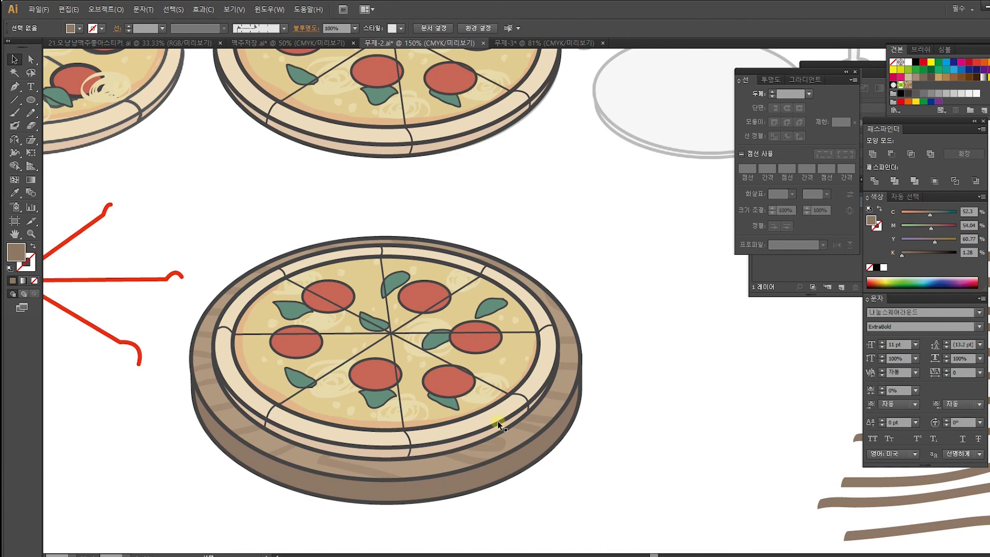
pyautogui.doubleClick(499, 421)
pyautogui.click(500, 421)
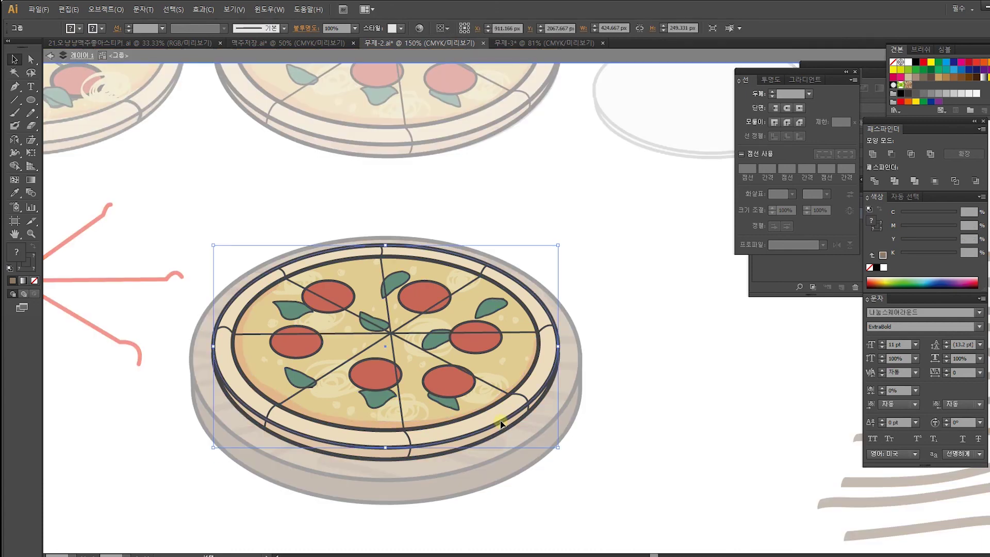
pyautogui.press('a')
pyautogui.hotkey('ctrl', 'c')
pyautogui.press('Escape')
pyautogui.hotkey('ctrl', 'v')
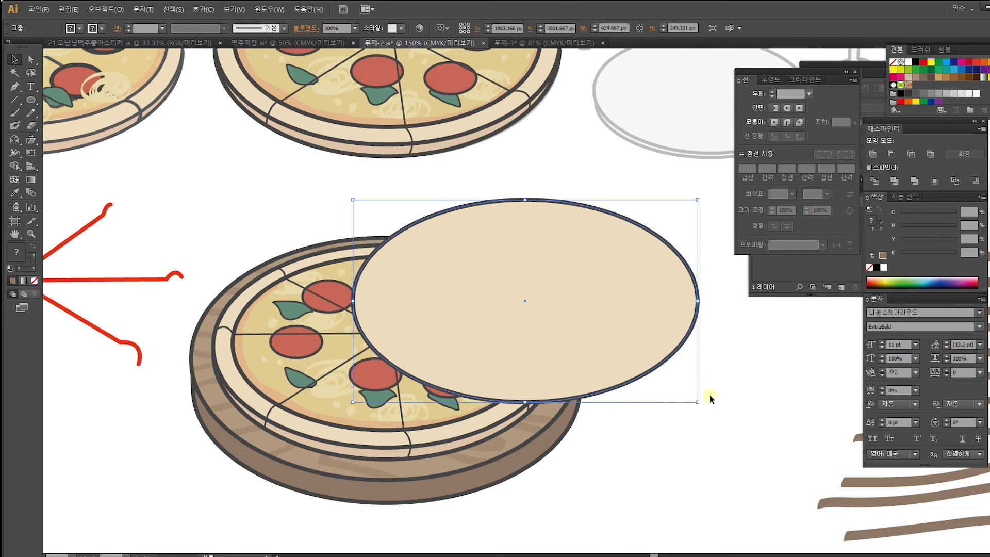
# Step: Delete the outline of the pasted crust ellipse inside its group and cut out the remaining beige fill shape
pyautogui.doubleClick(603, 316)
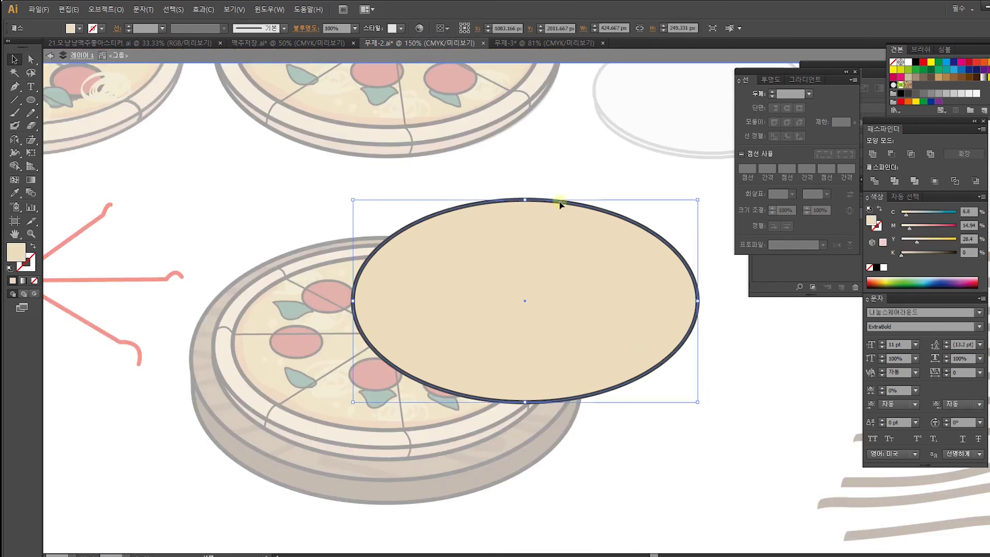
pyautogui.click(545, 190)
pyautogui.click(531, 200)
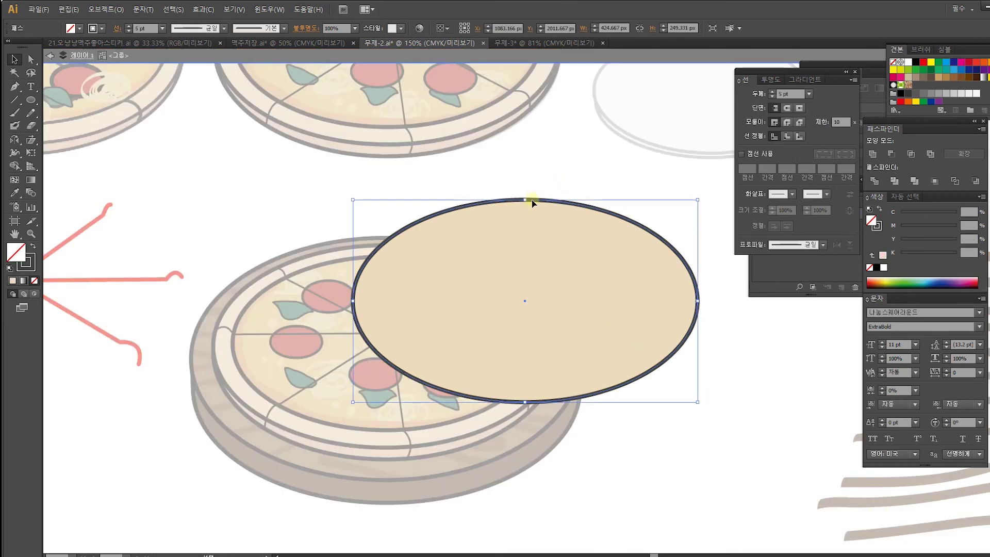
pyautogui.press('Delete')
pyautogui.moveTo(521, 274); pyautogui.dragTo(388, 339)
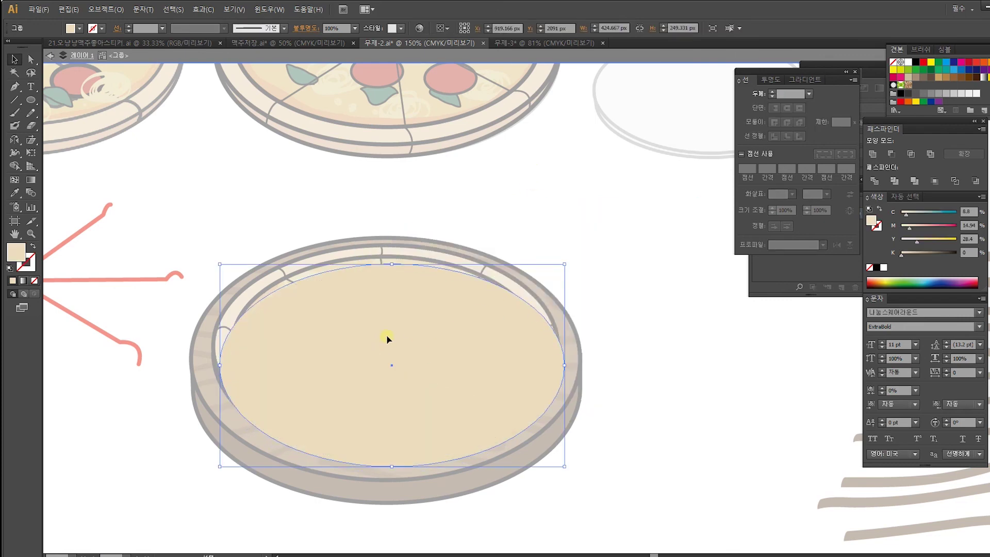
pyautogui.press('a')
pyautogui.hotkey('ctrl', '[')
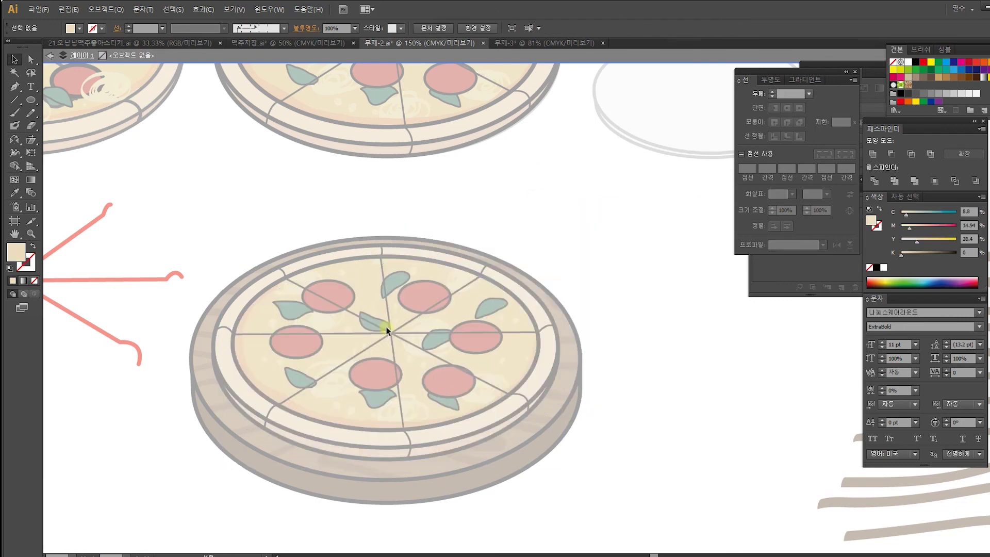
# Step: Paste the beige ellipse over the plate, offset slightly down and right of the pizza, and bring the pizza group to the front
pyautogui.doubleClick(533, 239)
pyautogui.click(406, 366)
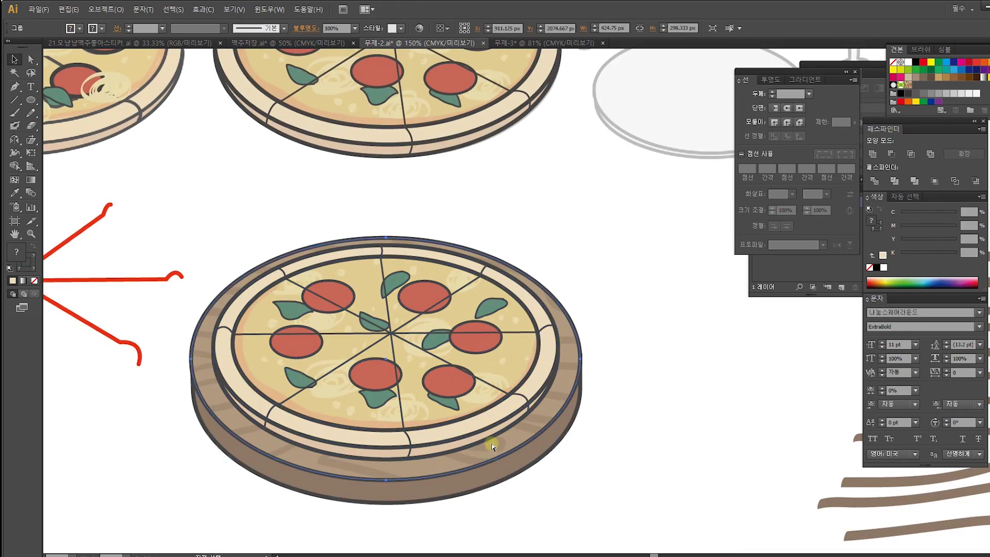
pyautogui.hotkey('ctrl', 'v')
pyautogui.moveTo(538, 357); pyautogui.dragTo(406, 425)
pyautogui.click(406, 263)
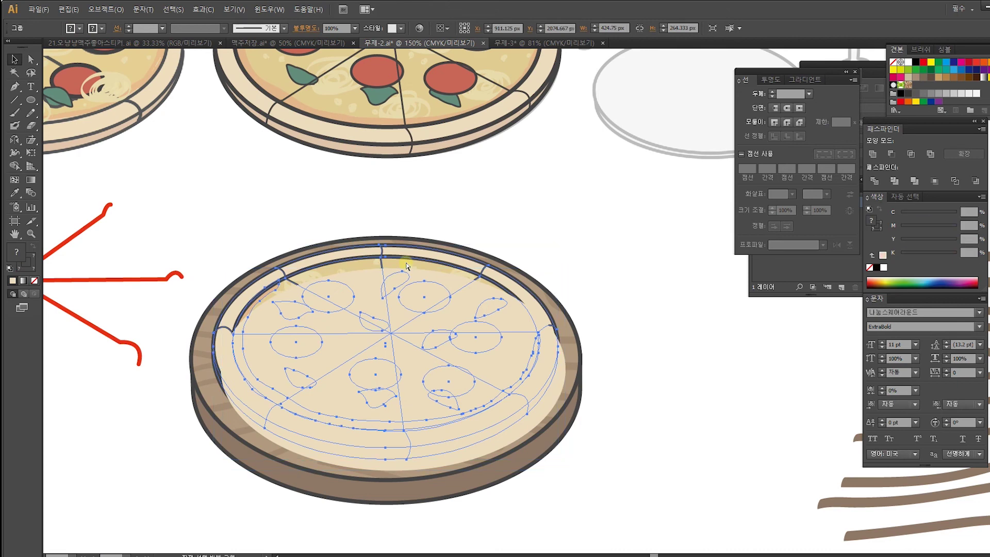
pyautogui.hotkey('ctrl', 'shift', ']')
pyautogui.click(784, 405)
# Step: Isolate the beige ellipse beneath the pizza and change its fill to black (#000000)
pyautogui.doubleClick(540, 414)
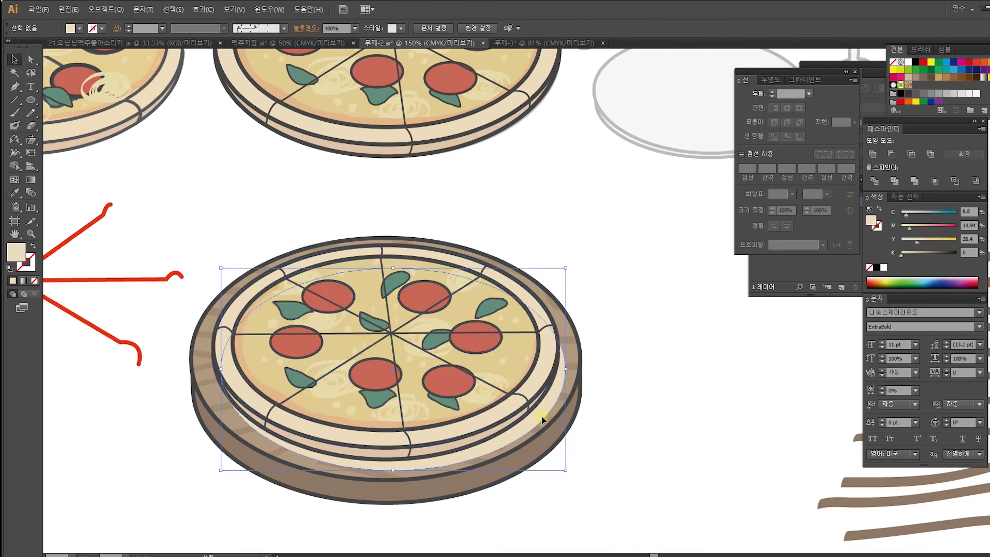
pyautogui.click(450, 351)
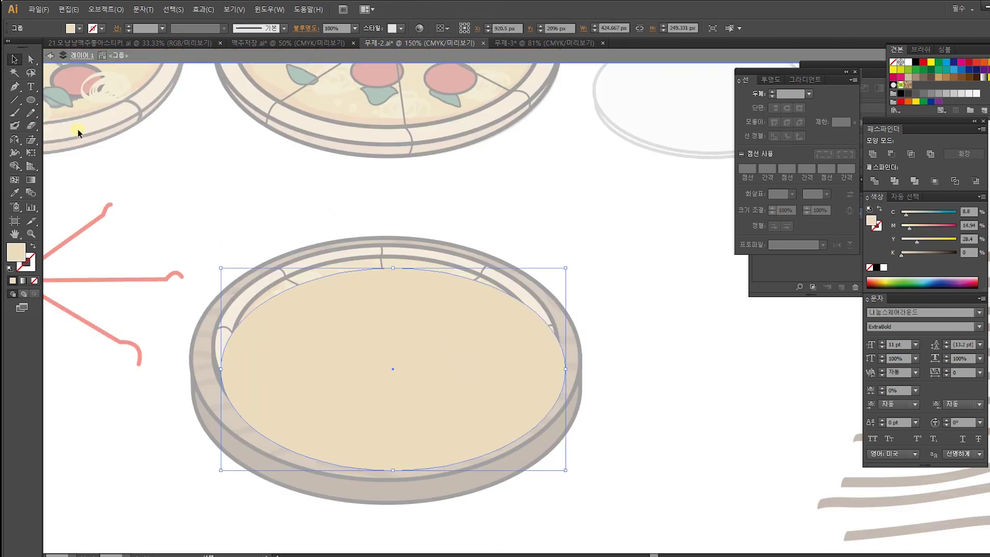
pyautogui.doubleClick(16, 252)
pyautogui.click(503, 353)
pyautogui.moveTo(503, 353); pyautogui.dragTo(490, 376)
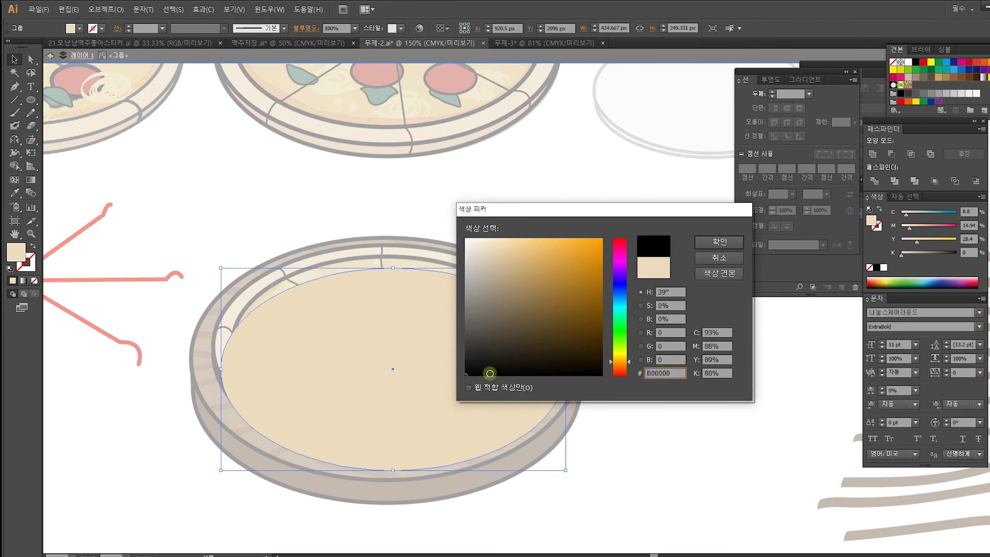
pyautogui.click(719, 242)
# Step: Turn the black ellipse into a soft shadow at 20% opacity, nudged slightly up beneath the pizza, outside isolation mode
pyautogui.click(355, 29)
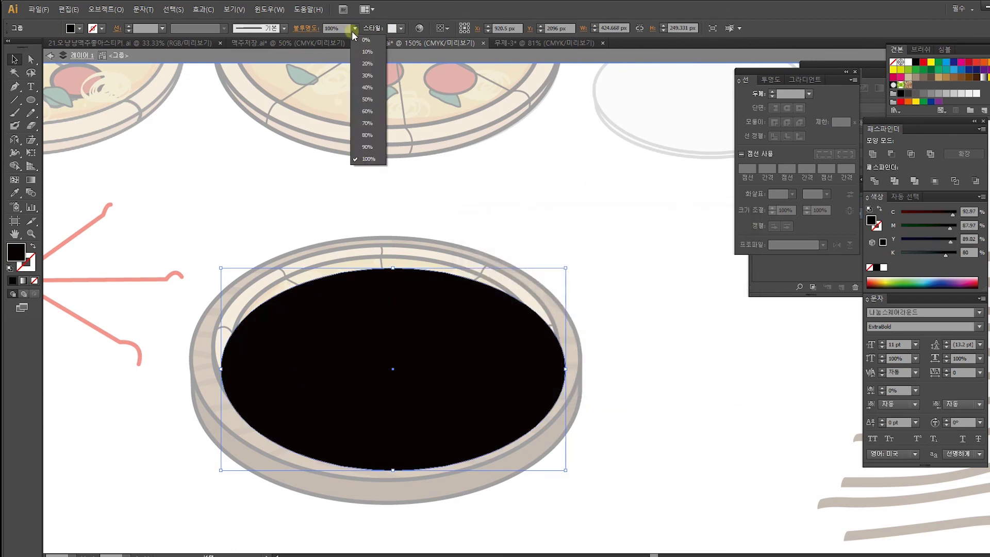
pyautogui.click(365, 101)
pyautogui.click(355, 29)
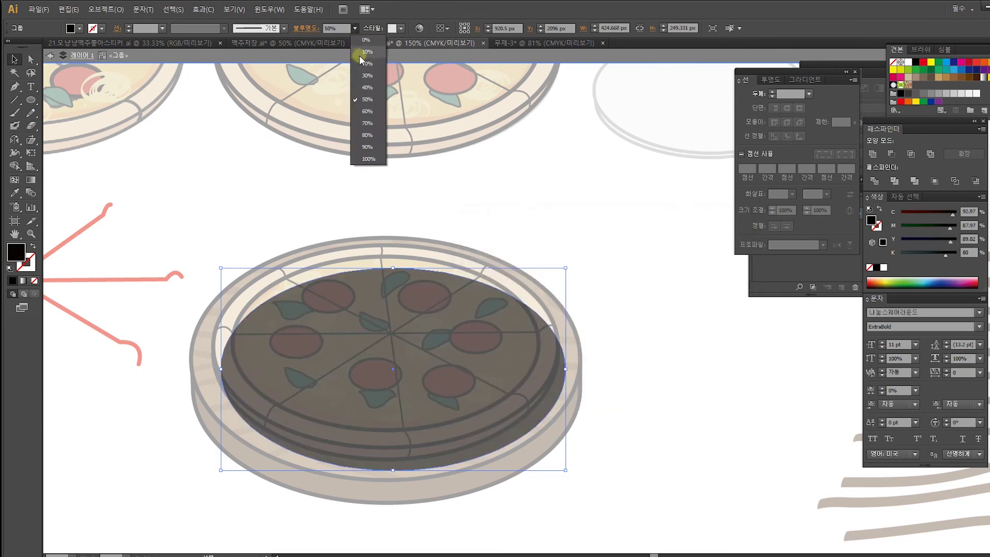
pyautogui.click(364, 64)
pyautogui.click(355, 29)
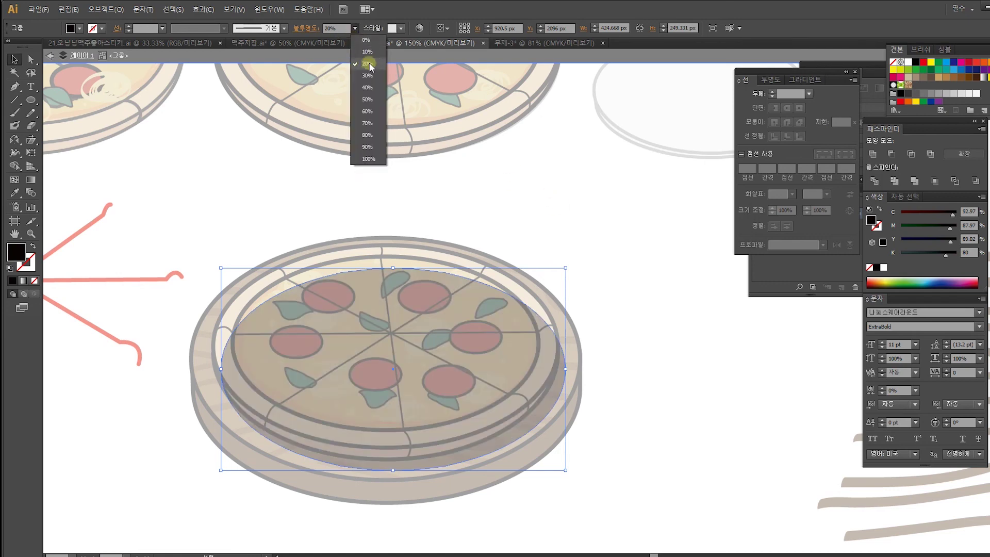
pyautogui.click(369, 51)
pyautogui.click(520, 133)
pyautogui.doubleClick(520, 132)
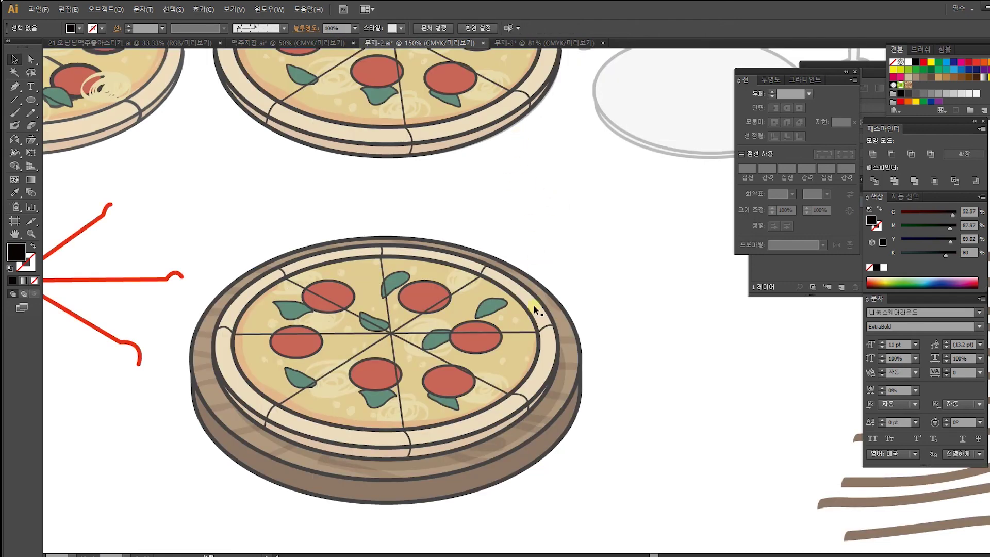
pyautogui.click(540, 426)
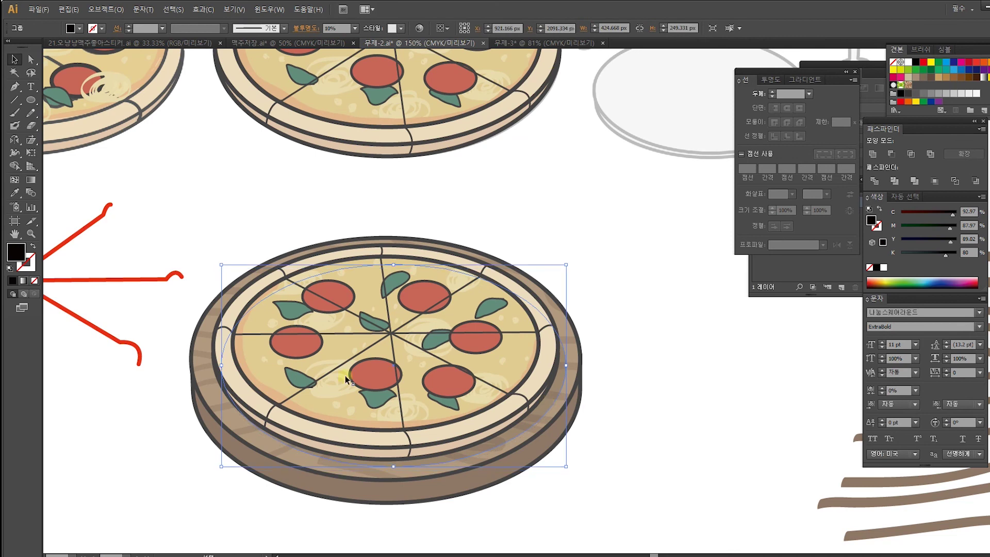
pyautogui.click(354, 29)
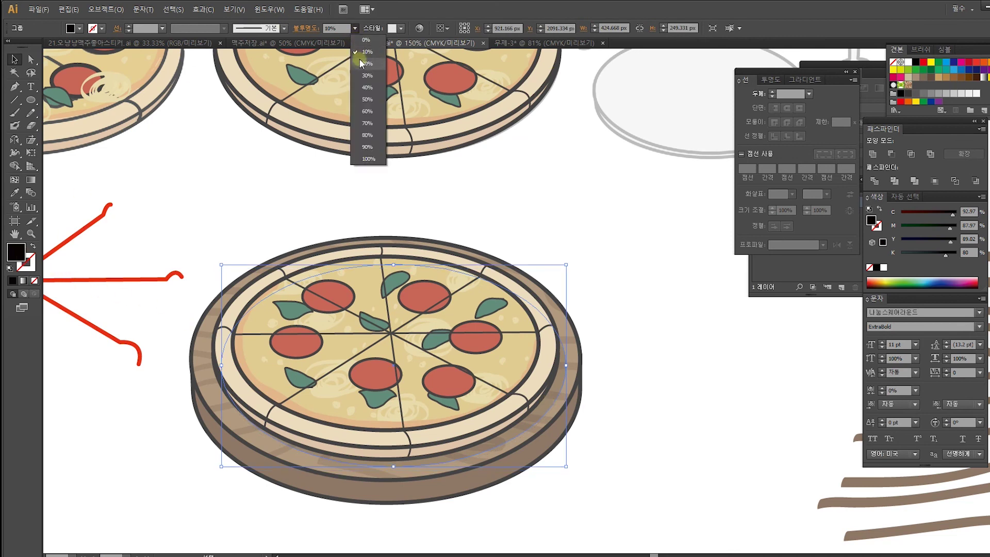
pyautogui.click(362, 63)
pyautogui.click(606, 201)
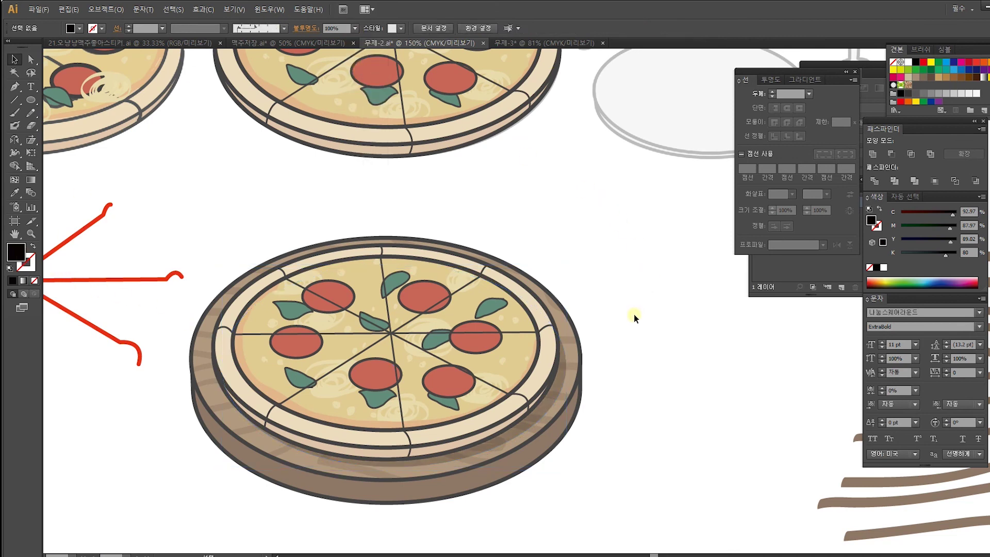
# Step: Review the finished pizza on its wooden plate and the other drawings around the artboard
pyautogui.moveTo(490, 318); pyautogui.dragTo(528, 348)
pyautogui.moveTo(670, 491); pyautogui.dragTo(369, 250)
pyautogui.moveTo(443, 265); pyautogui.dragTo(416, 240)
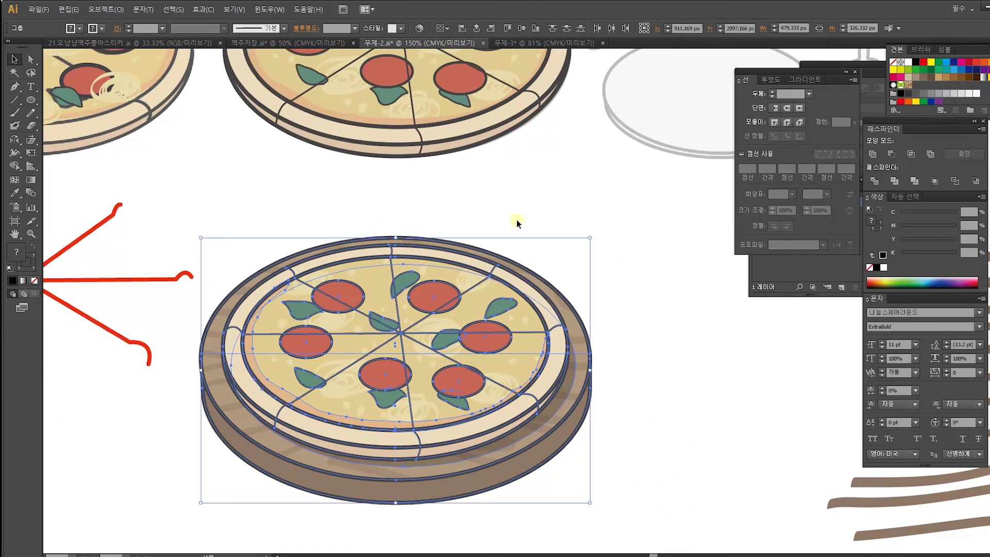
pyautogui.click(574, 291)
pyautogui.hotkey('ctrl', '-')
pyautogui.moveTo(572, 288); pyautogui.dragTo(751, 499)
pyautogui.moveTo(632, 297); pyautogui.dragTo(531, 452)
pyautogui.moveTo(674, 334); pyautogui.dragTo(632, 444)
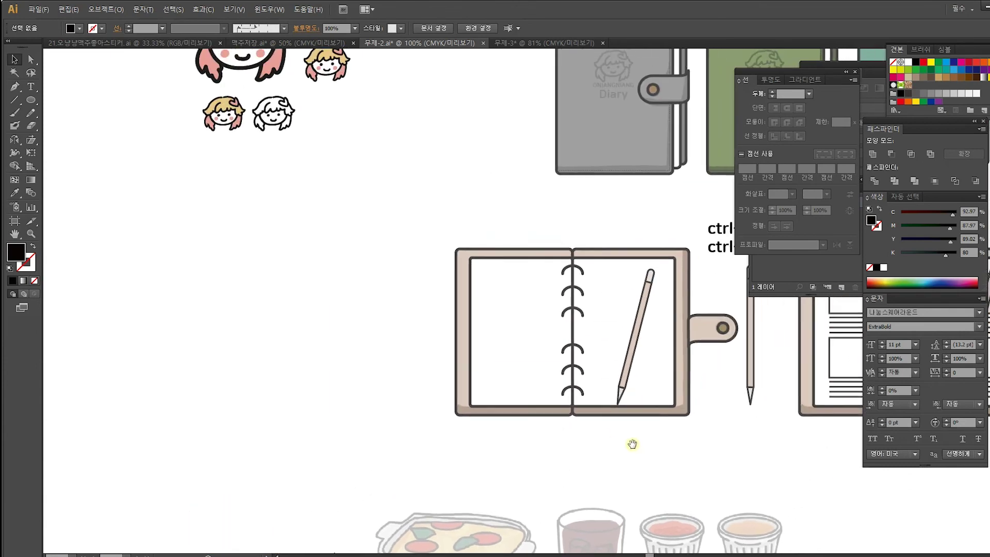
pyautogui.moveTo(634, 508); pyautogui.dragTo(515, 237)
pyautogui.moveTo(537, 325); pyautogui.dragTo(552, 165)
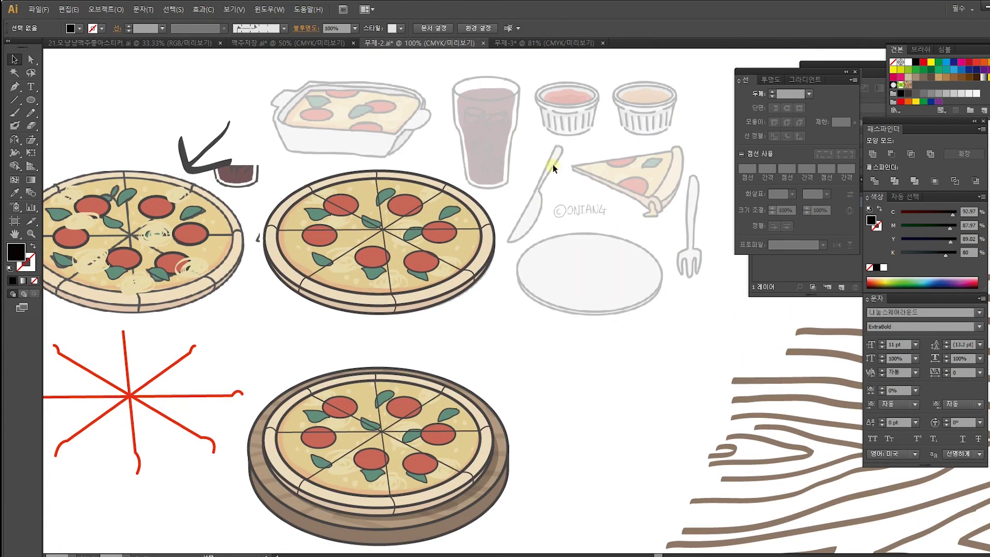
# Step: Save the document with the finished pizza and wooden plate
pyautogui.moveTo(503, 372); pyautogui.dragTo(513, 308)
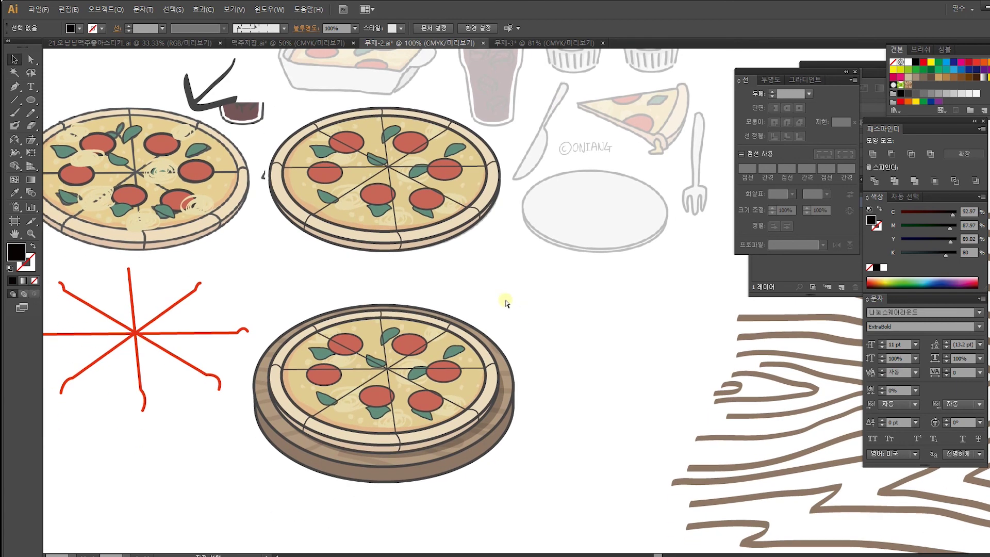
pyautogui.hotkey('ctrl', 's')
pyautogui.moveTo(598, 556)
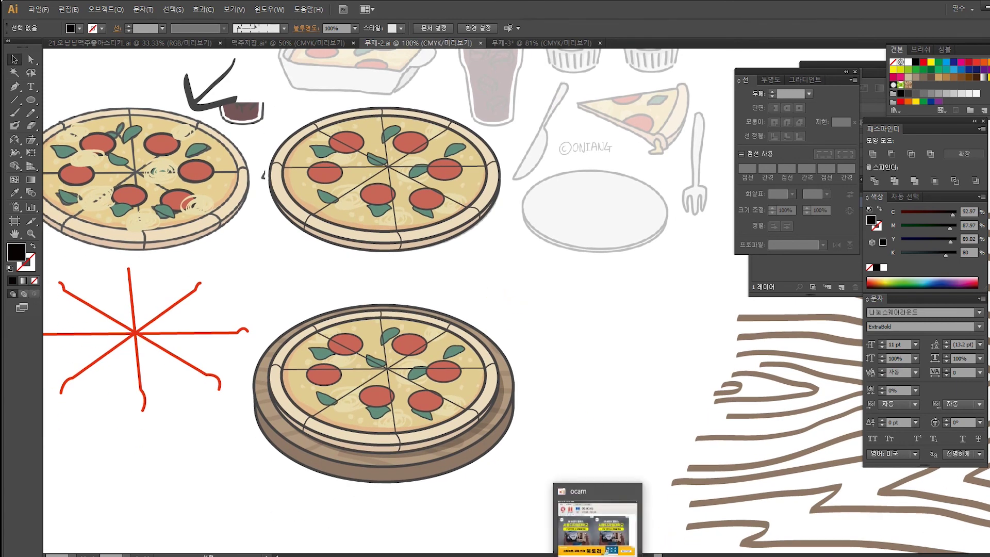